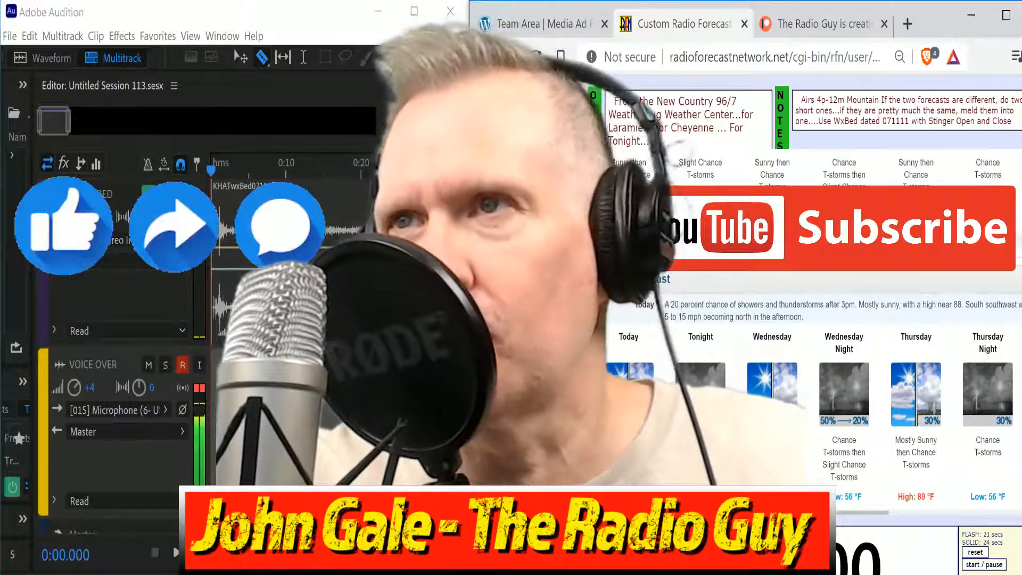
key(alt+Tab)
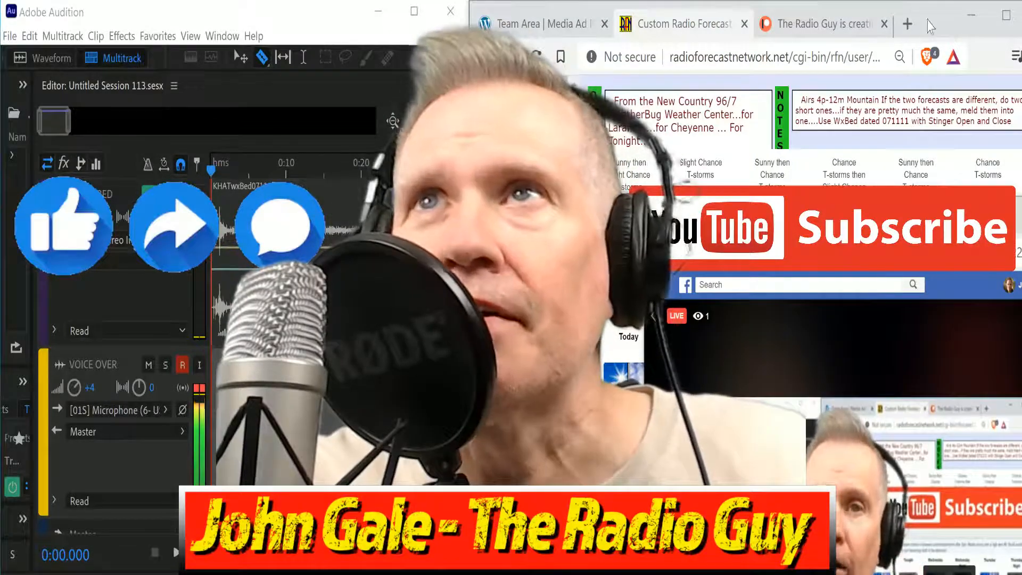
click(929, 25)
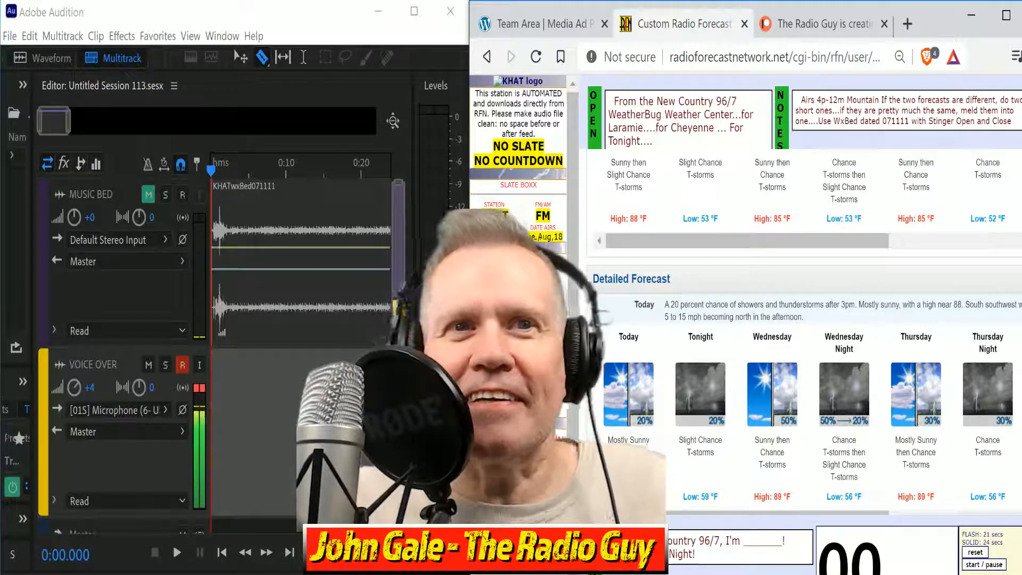
Start recording on the VOICE OVER track and bring the Laramie and Cheyenne forecasts into view on the weather script page.
click(312, 553)
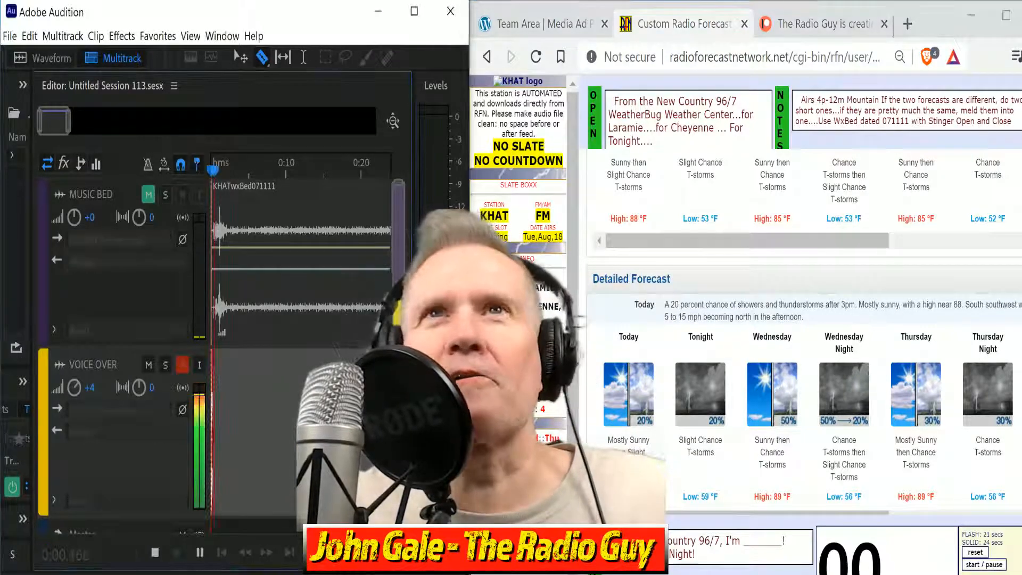
scroll(810, 425, down, 3)
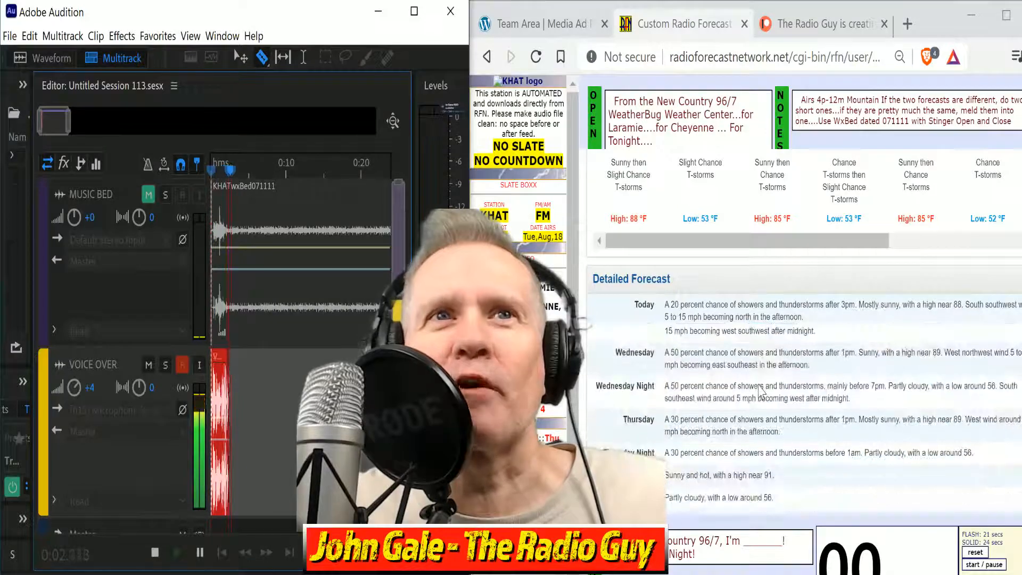
scroll(761, 390, down, 5)
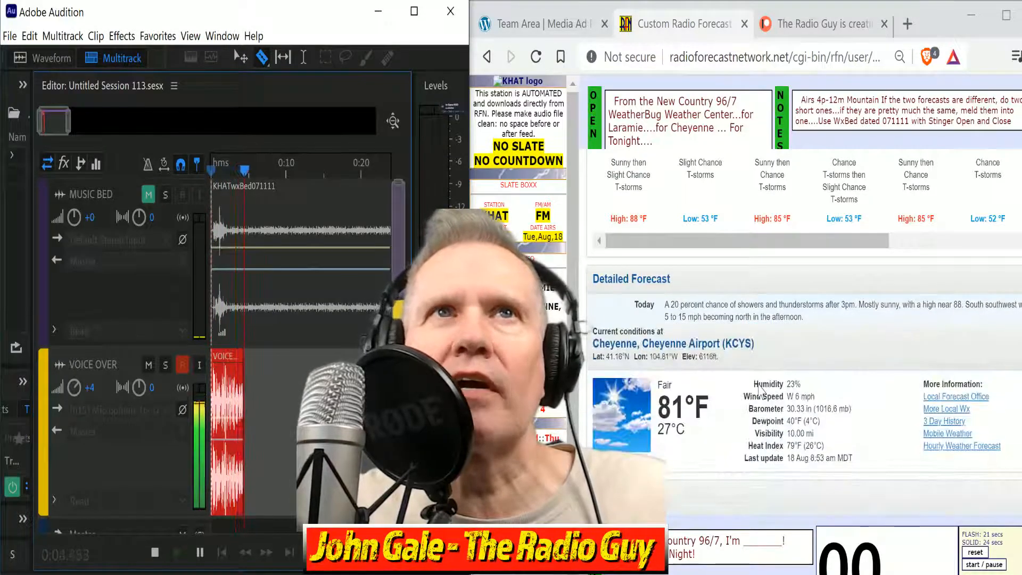
scroll(760, 390, down, 3)
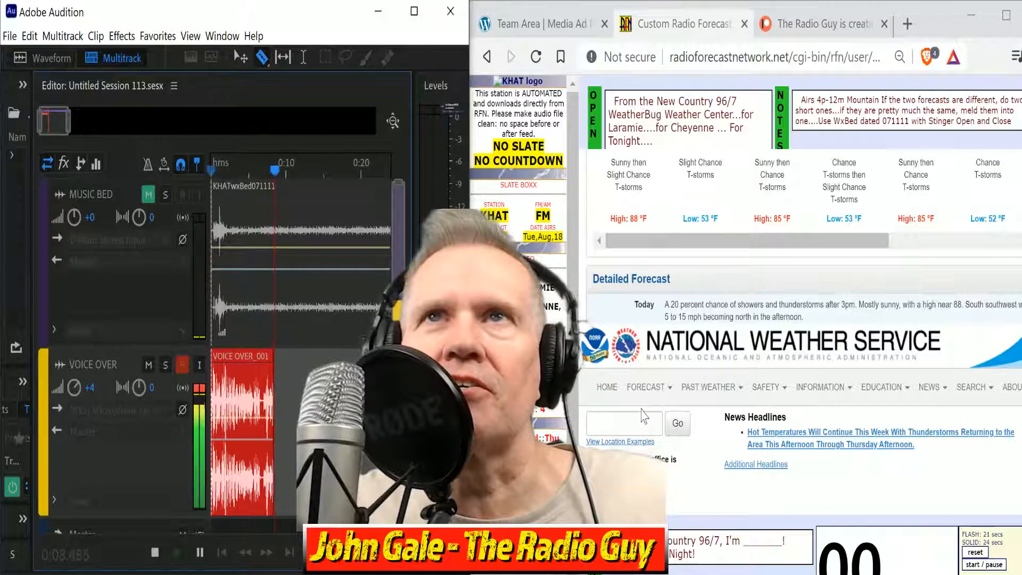
scroll(644, 416, up, 4)
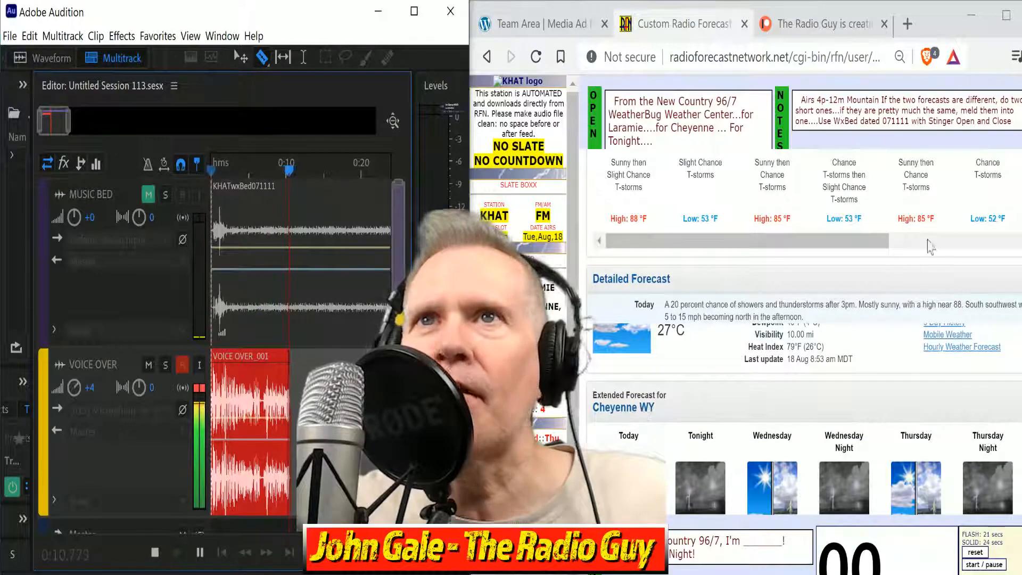
scroll(836, 299, up, 5)
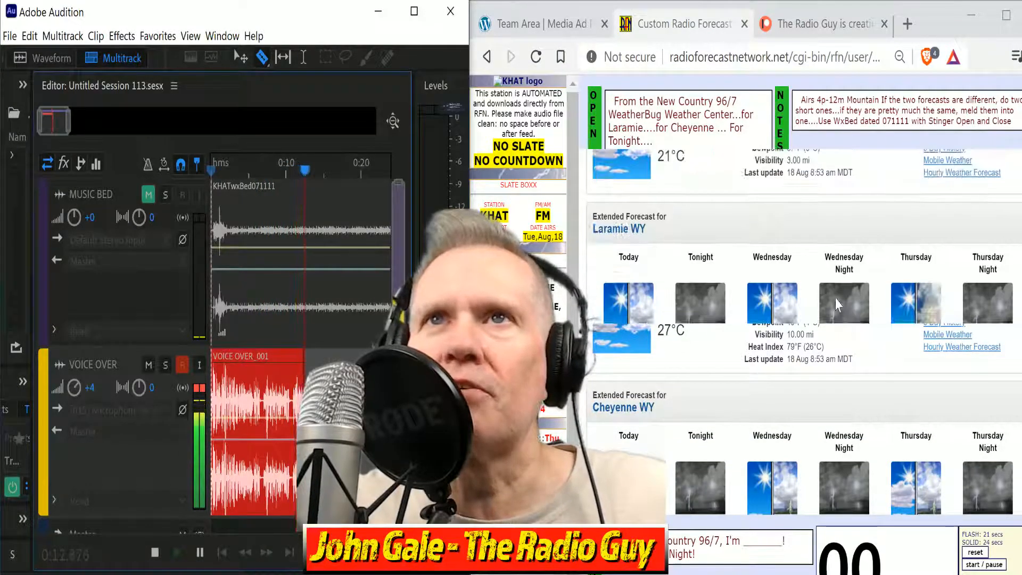
scroll(835, 300, down, 3)
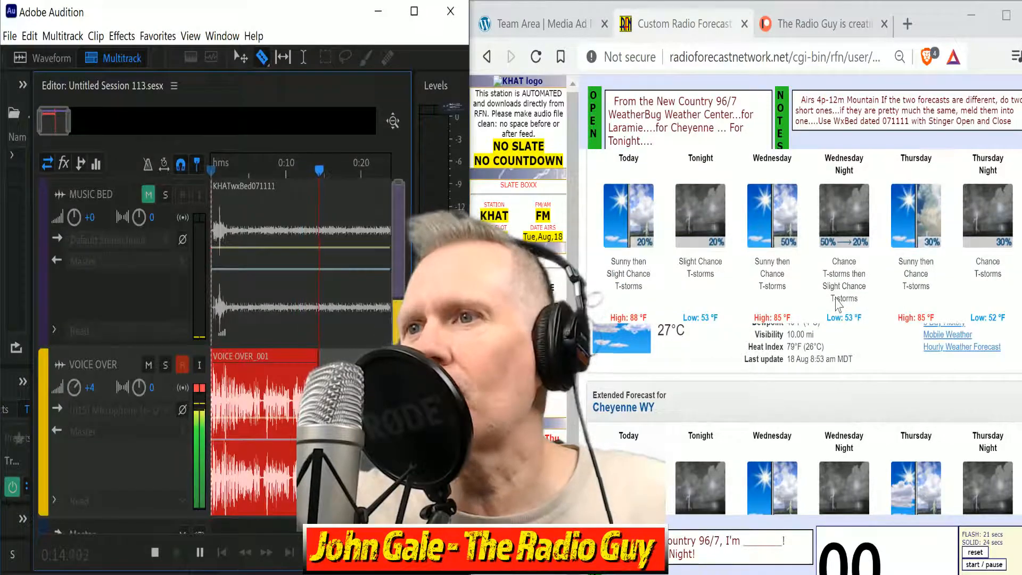
scroll(838, 303, down, 2)
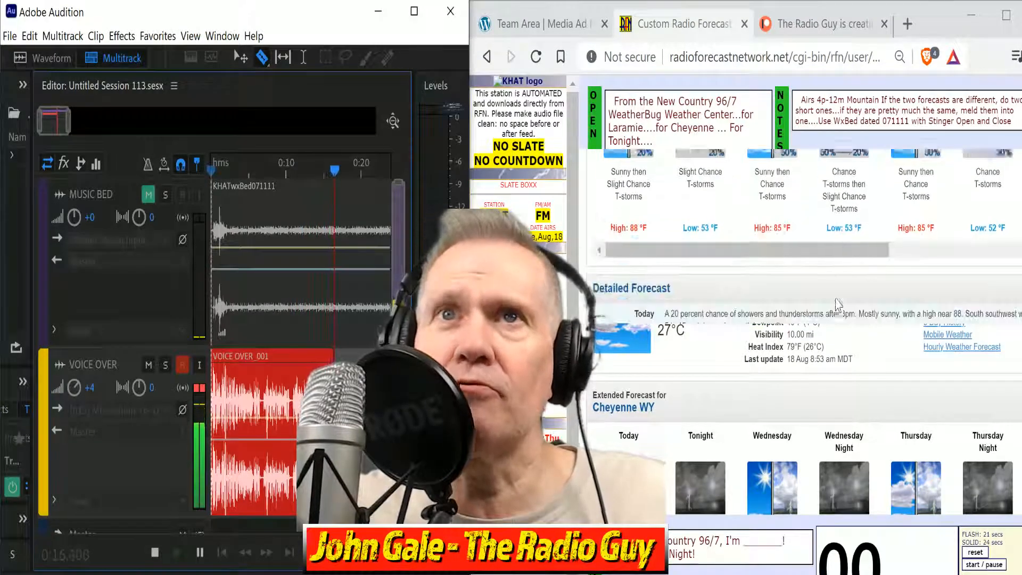
scroll(806, 426, down, 2)
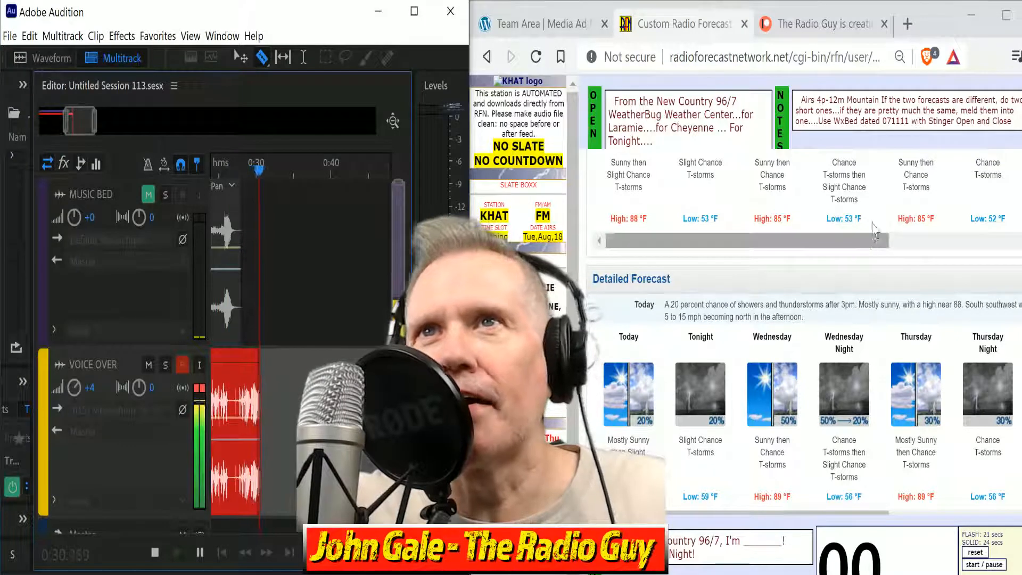
scroll(849, 381, down, 3)
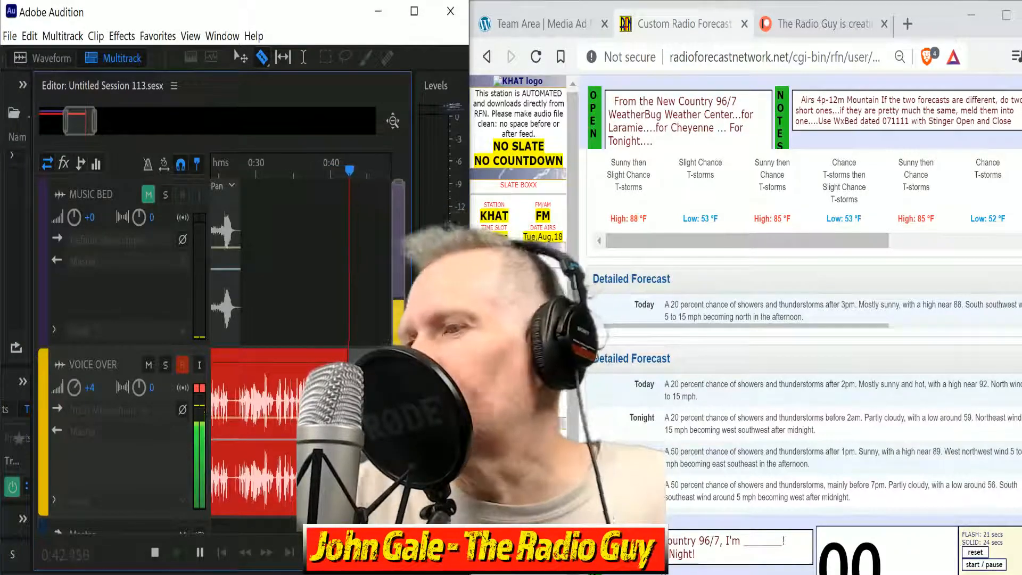
Time the weather read with the script page's stopwatch and end the voice-over recording.
click(1003, 567)
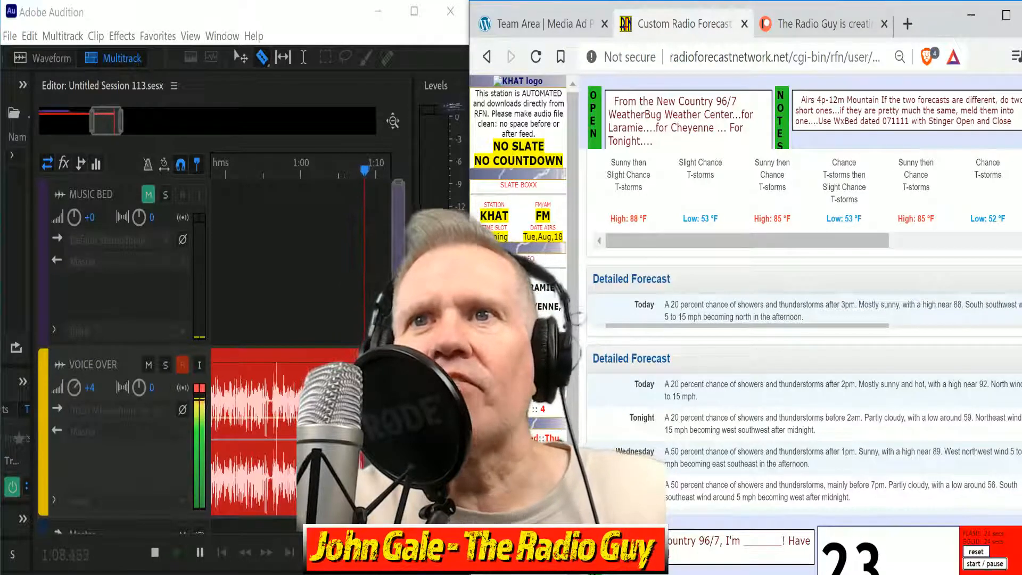
click(156, 554)
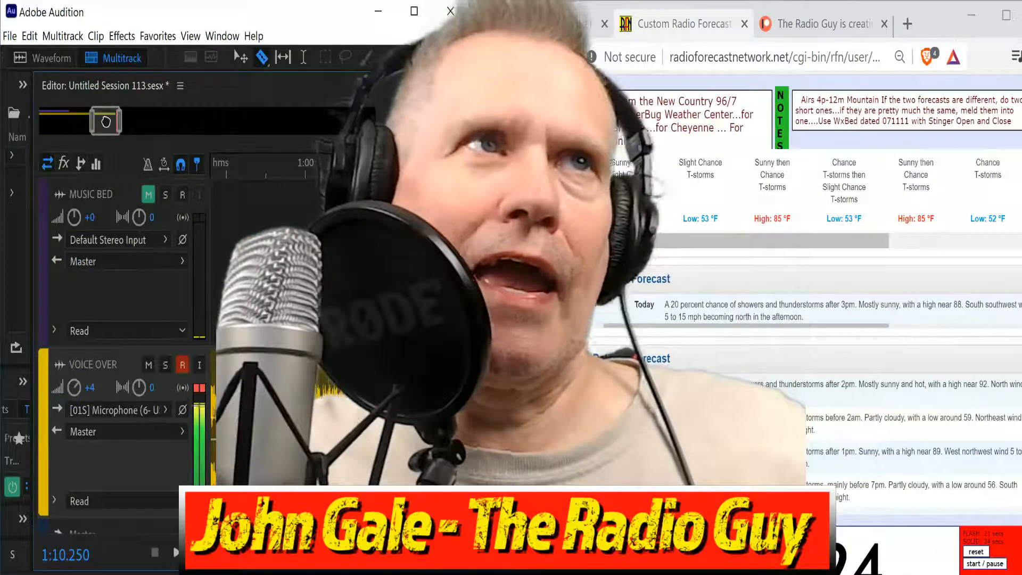
Split the voice-over clip at about 0:45, where the good take starts, and delete the part before it.
drag(106, 121, 96, 121)
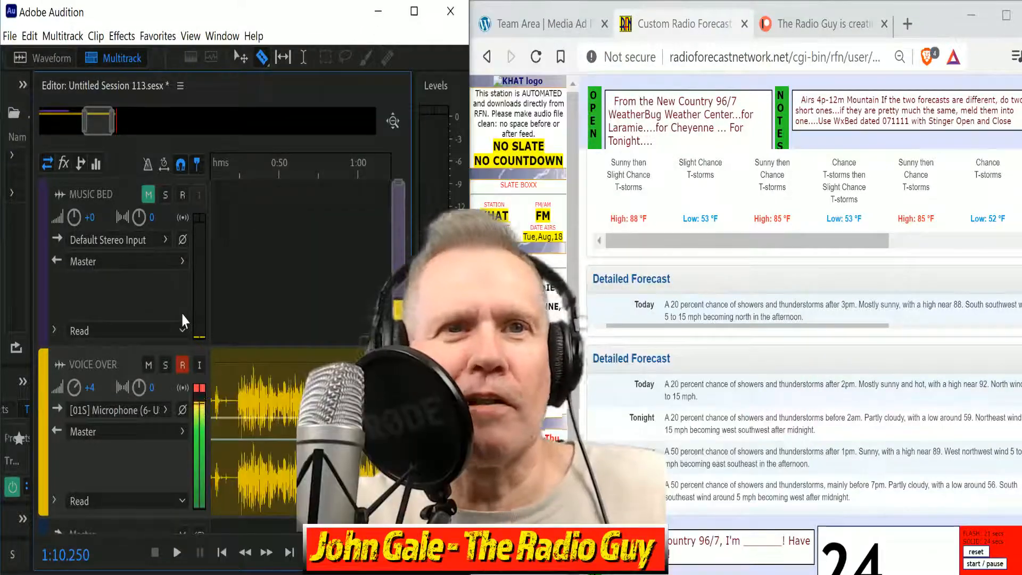
click(236, 389)
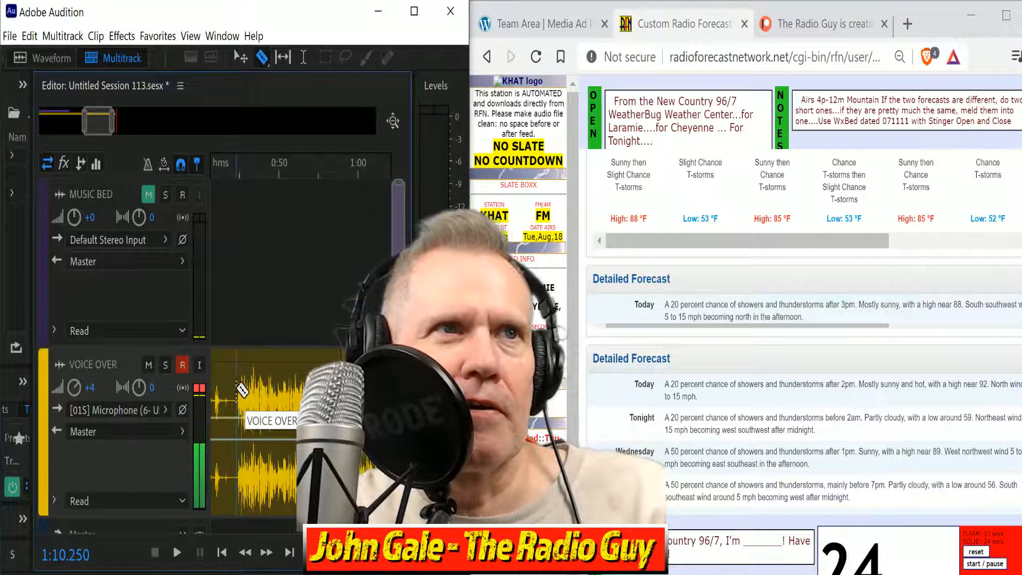
click(217, 357)
key(Delete)
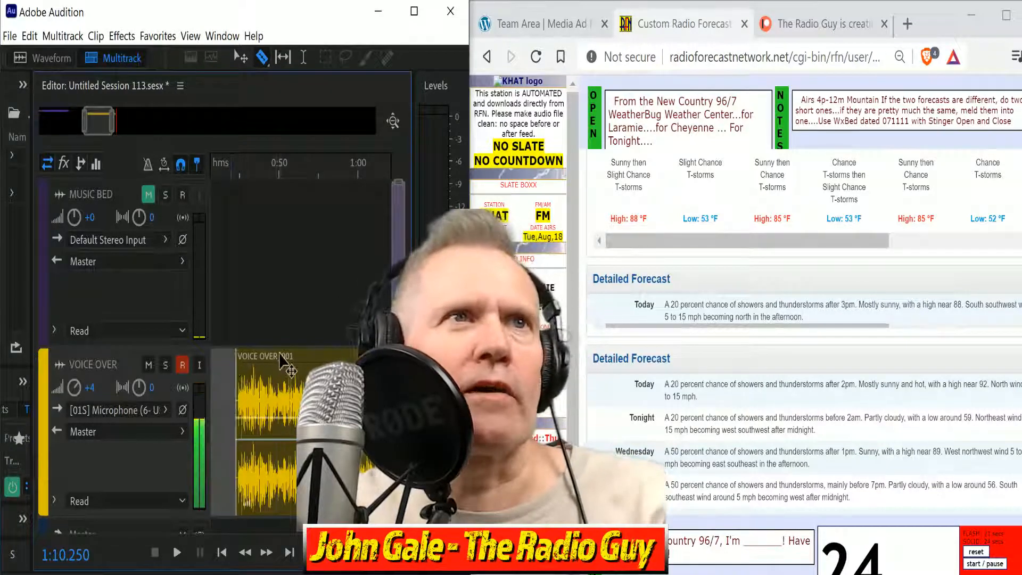
Move the remaining voice-over clip to about 1 second after the start of the music bed and unmute the MUSIC BED track.
drag(280, 362, 257, 406)
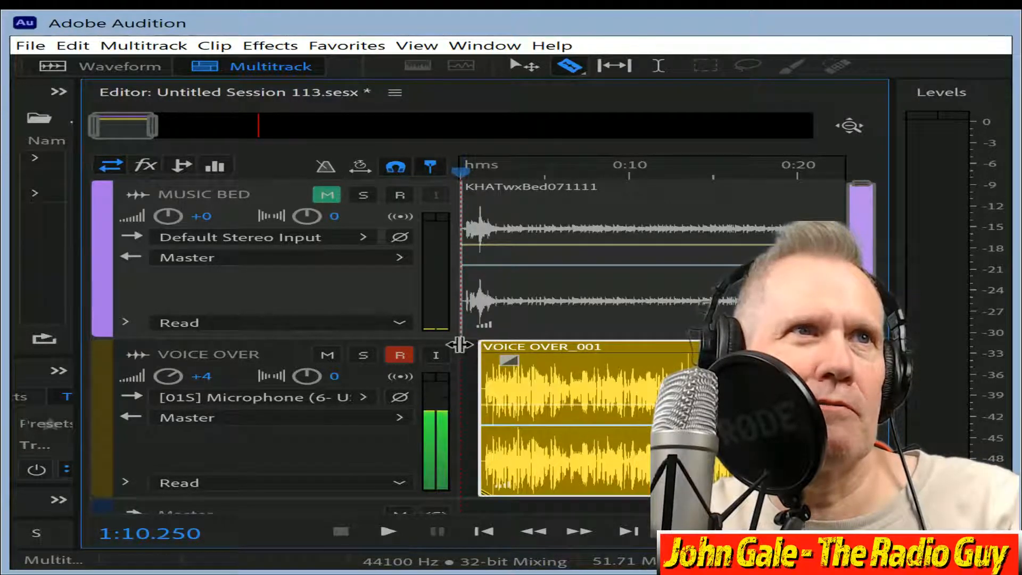
drag(460, 345, 230, 342)
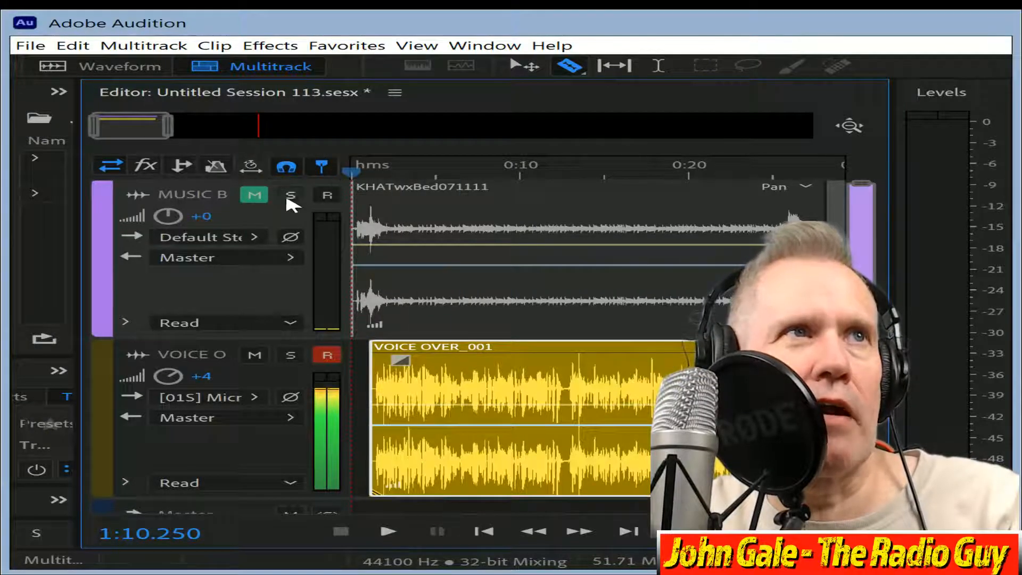
click(256, 196)
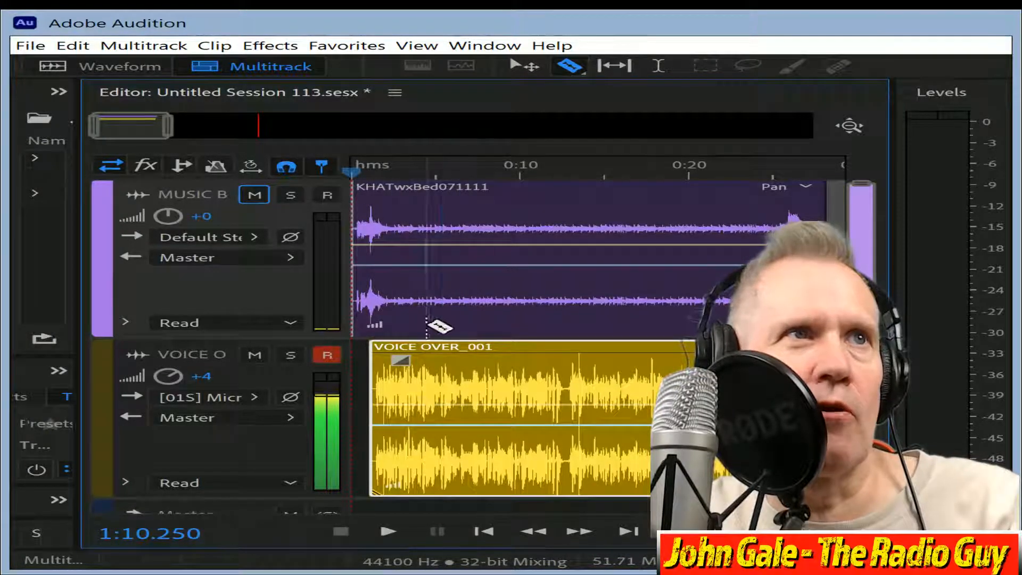
mouse_move(490, 351)
mouse_down()
mouse_move(516, 359)
mouse_move(487, 356)
mouse_move(502, 358)
mouse_up()
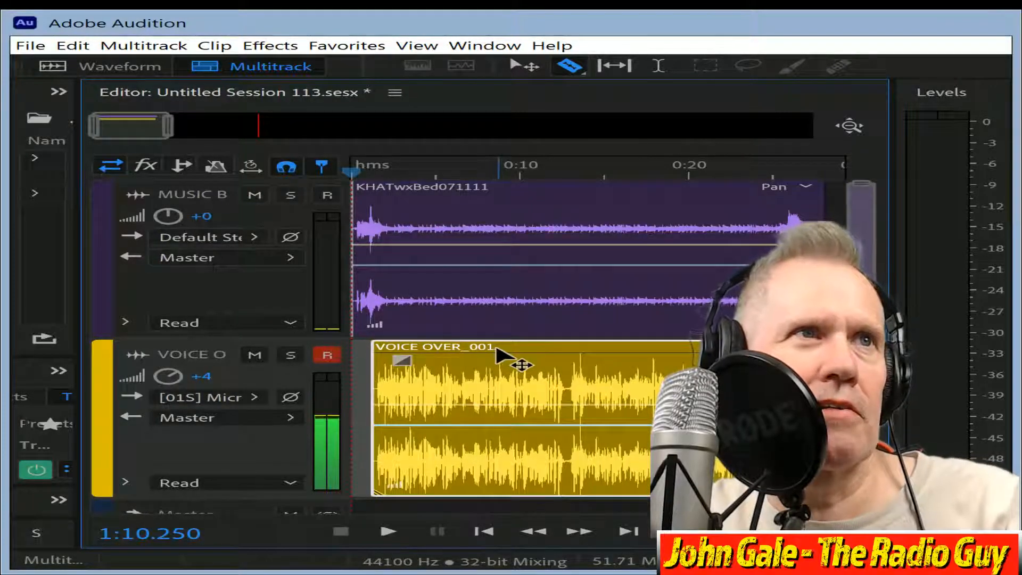
Mix the entire session down to a new file, select the whole mixdown and play it back.
key(ctrl+alt+shift+m)
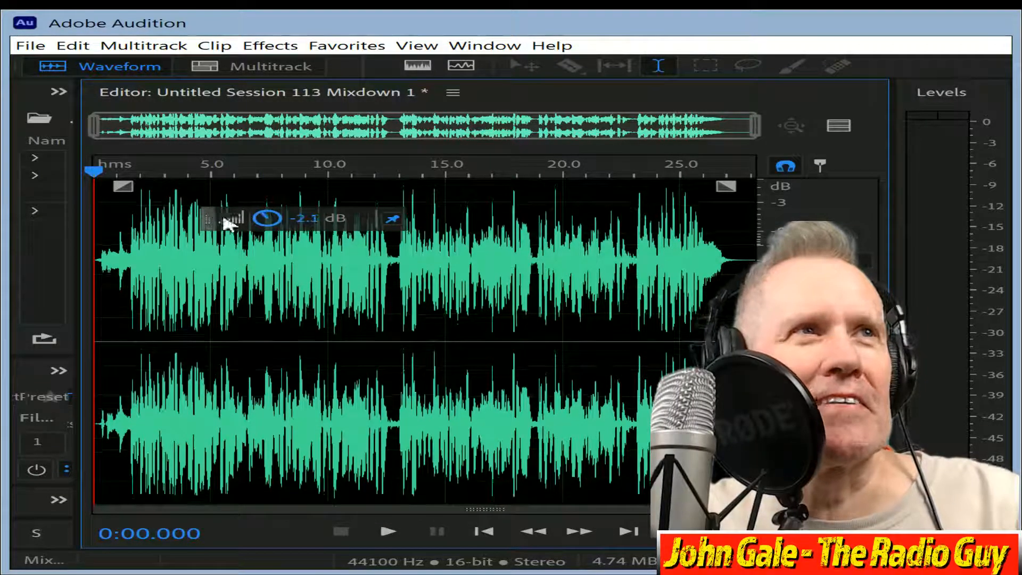
key(ctrl+a)
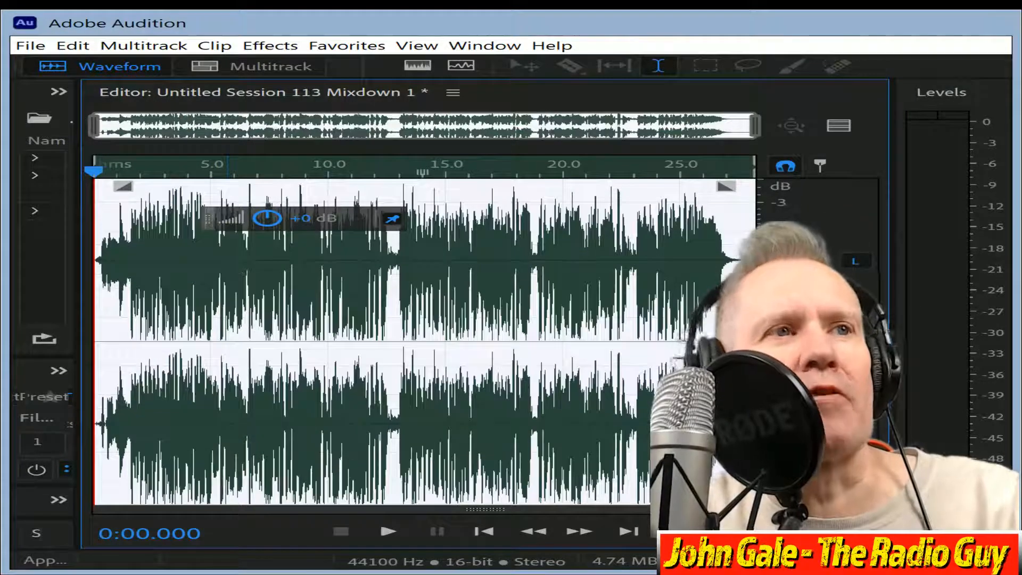
click(393, 532)
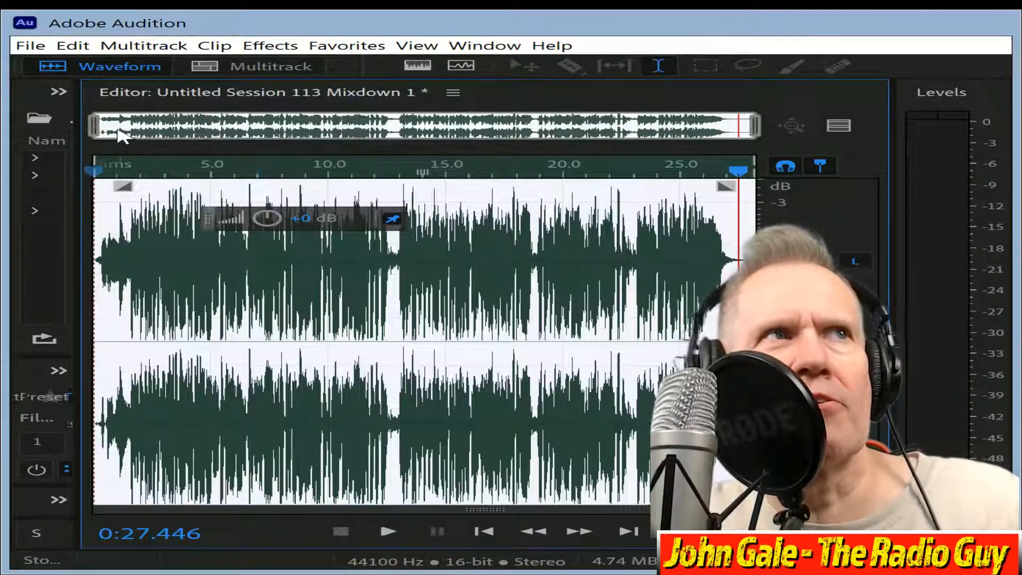
Trim off the silent tail of the mixdown after the 28-second mark.
drag(91, 133, 605, 195)
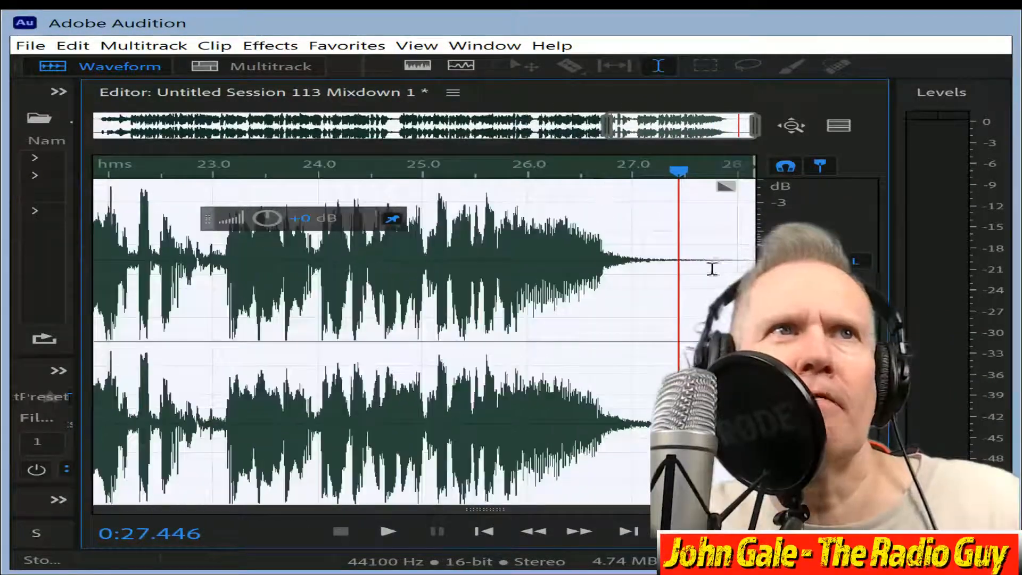
click(738, 267)
key(Delete)
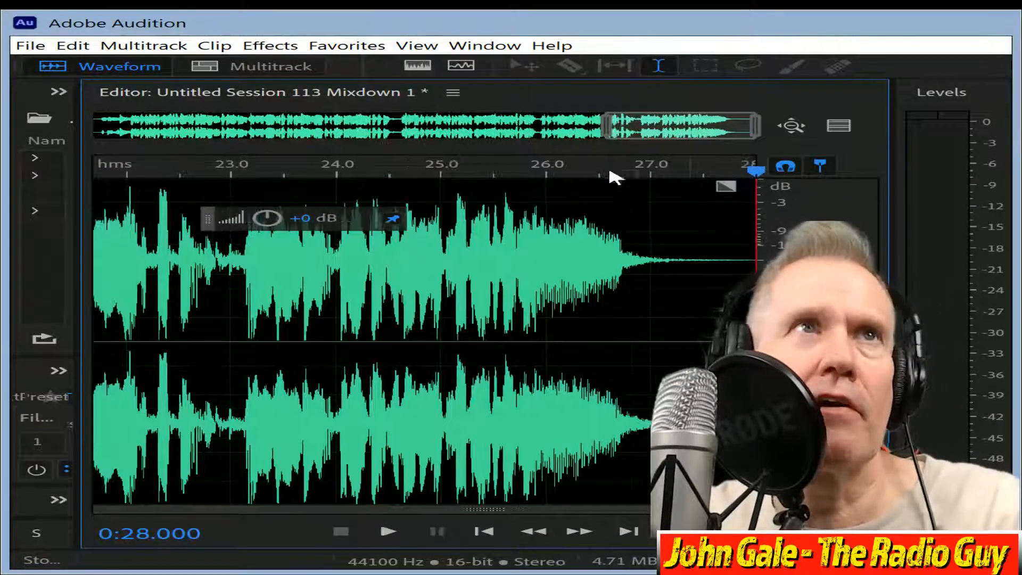
Trim about 0.1 seconds of silence from the very beginning of the mixdown.
drag(676, 135, 8, 150)
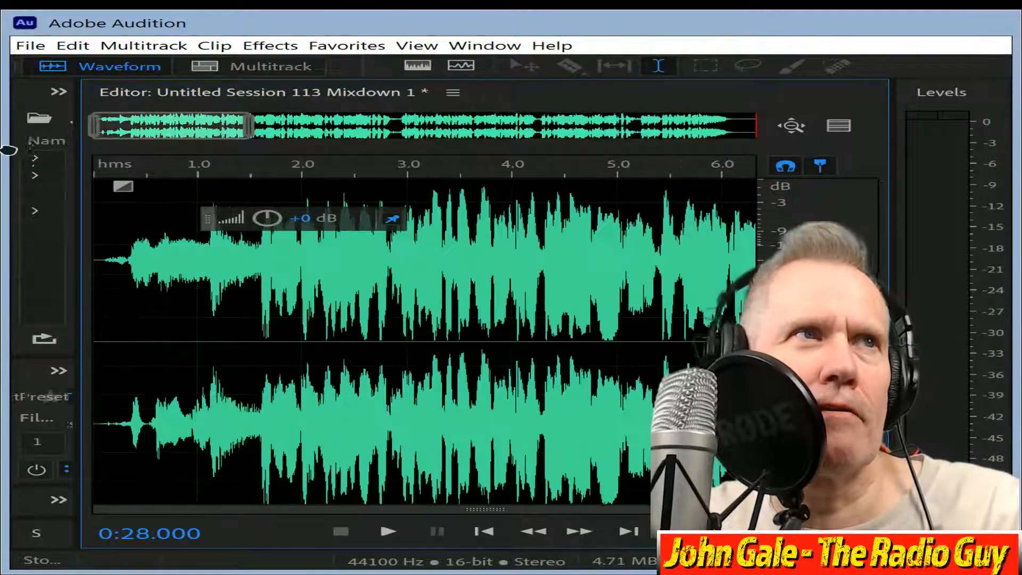
click(95, 263)
drag(227, 123, 150, 138)
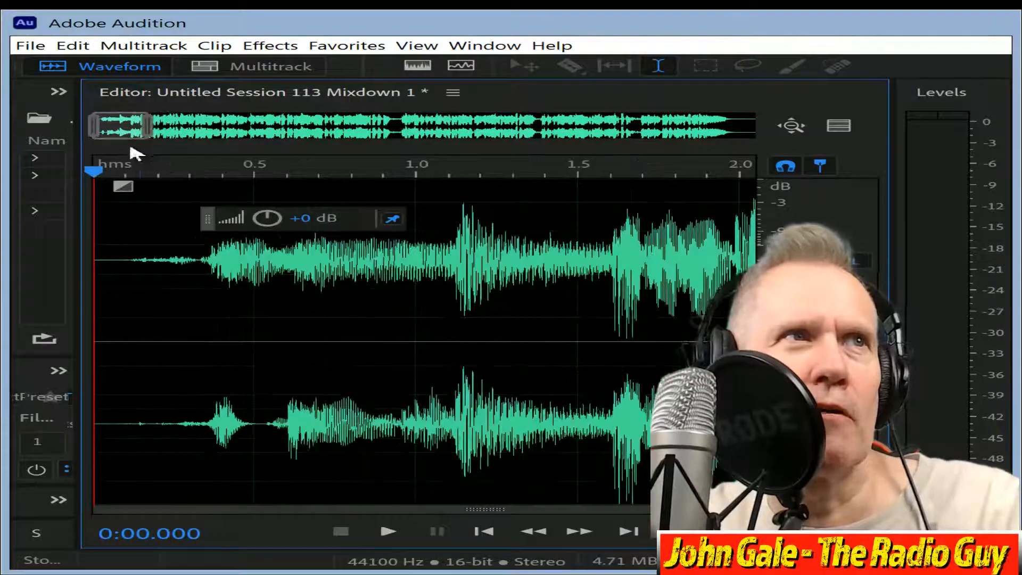
drag(127, 255, 8, 233)
click(452, 303)
scroll(475, 274, down, 5)
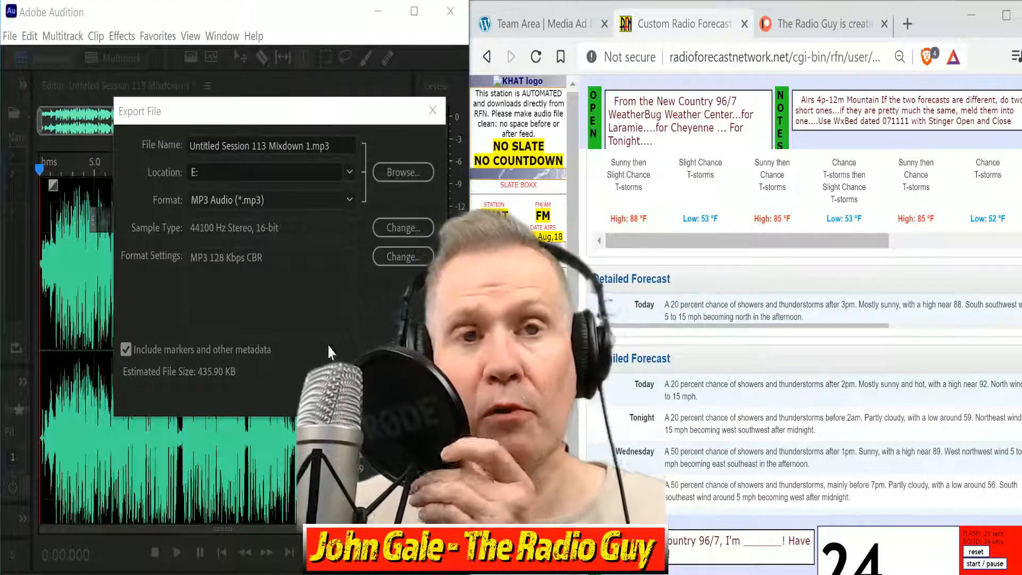
Open the station's FTP upload page from the weather script page and sign in with the saved credentials.
click(296, 148)
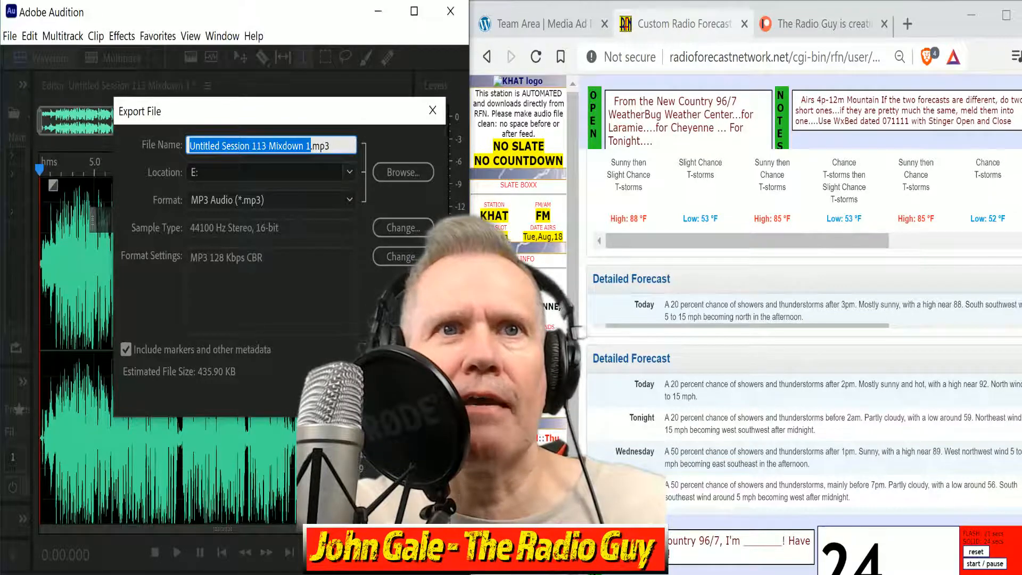
scroll(519, 298, down, 1)
click(519, 367)
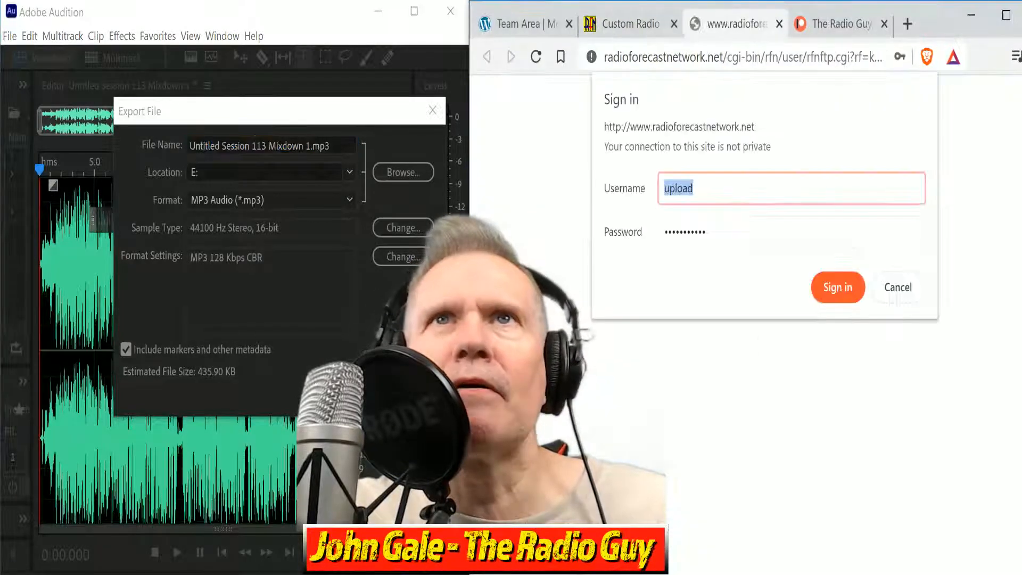
click(832, 286)
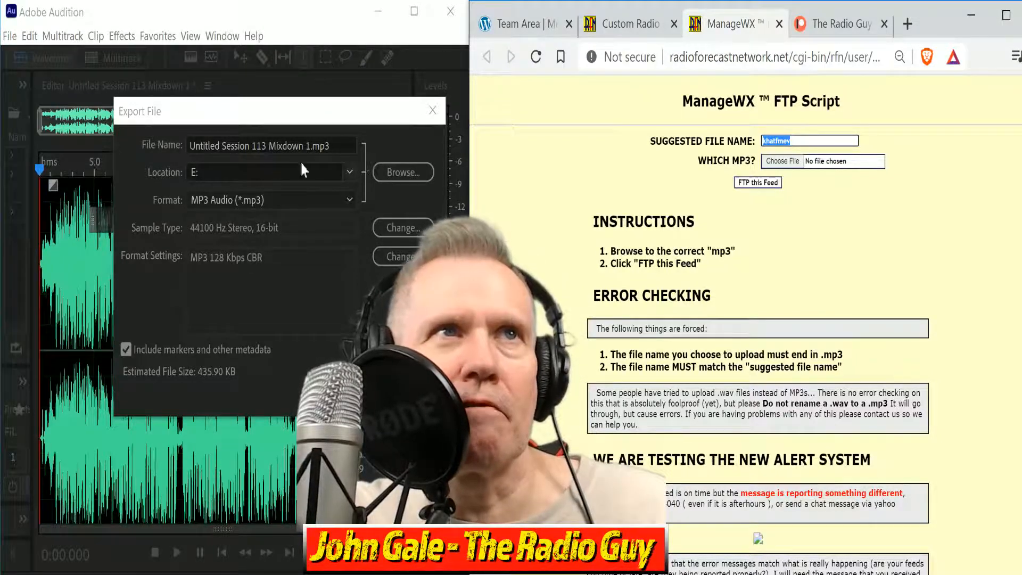
Export the mixdown to E: as the MP3 file khatfmev.mp3, overwriting the existing file.
click(311, 146)
text(khatfmev)
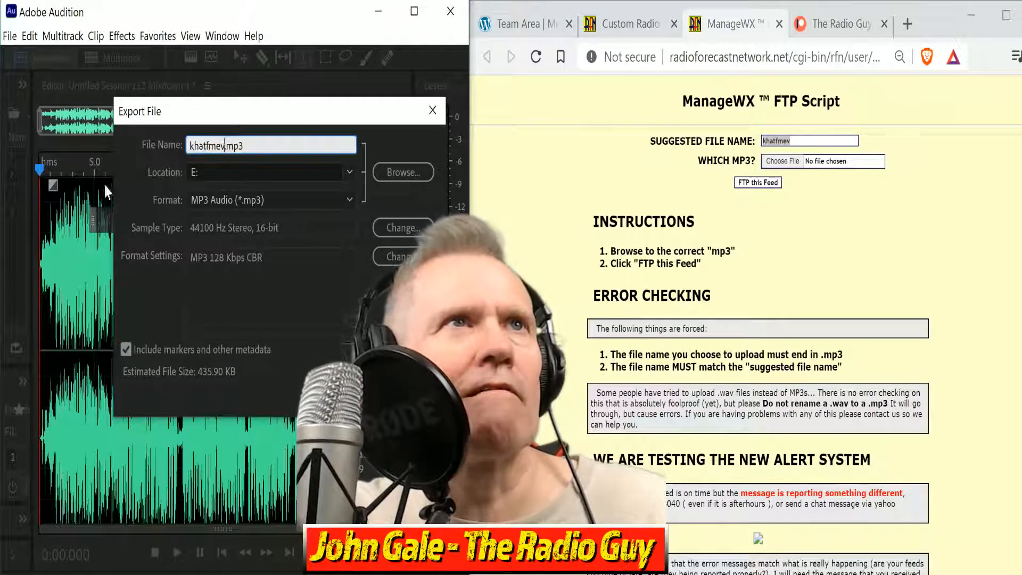
key(Return)
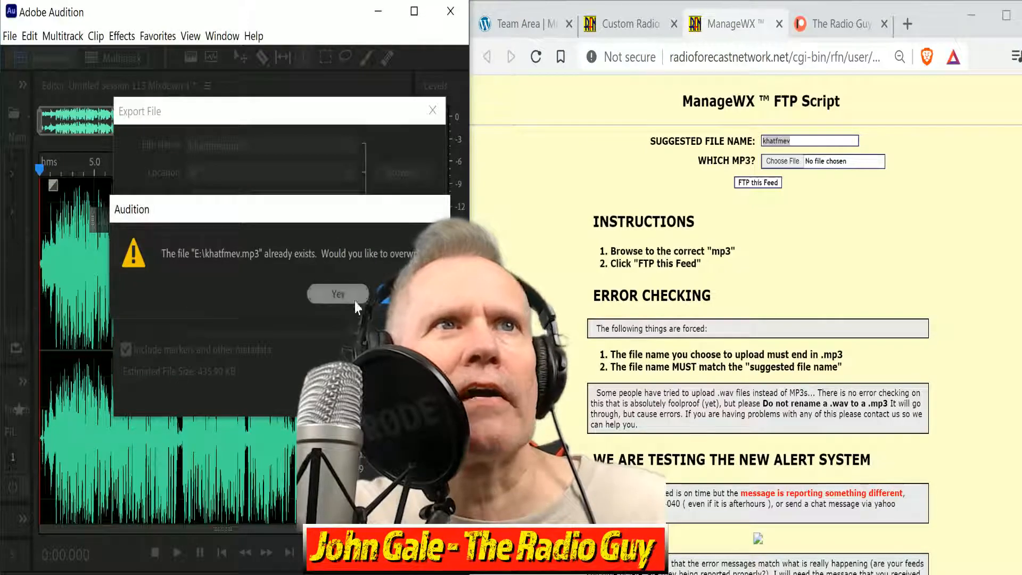
click(337, 292)
Upload khatfmev.mp3 from E: through the station's FTP page, and close the results window.
click(782, 161)
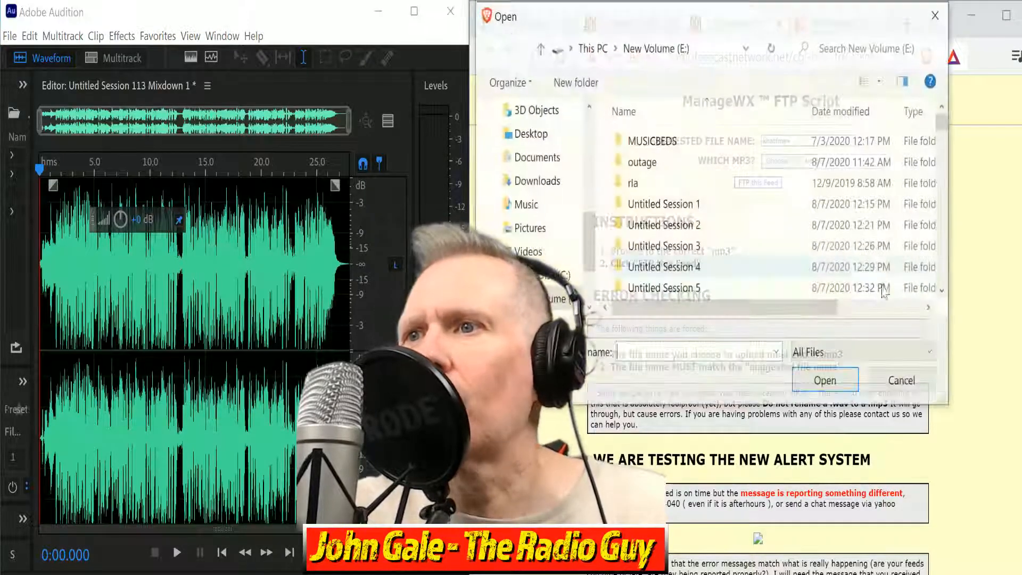
scroll(741, 199, down, 20)
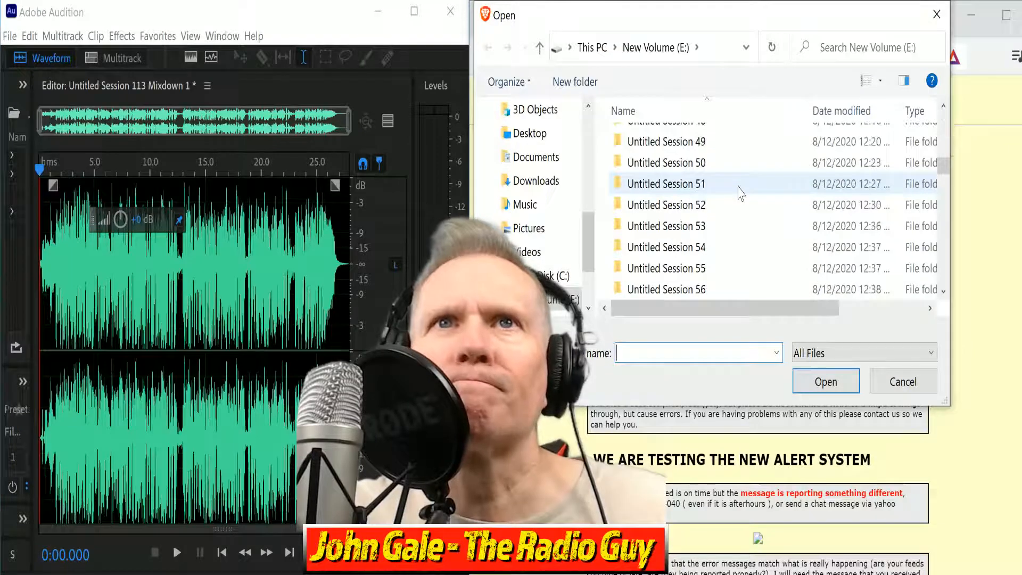
scroll(740, 192, down, 20)
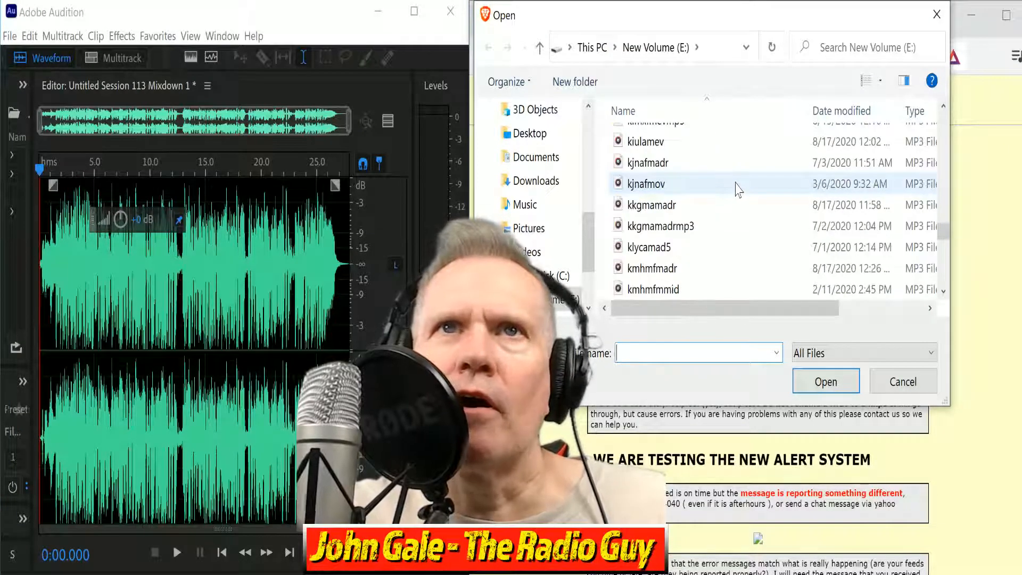
scroll(739, 188, up, 5)
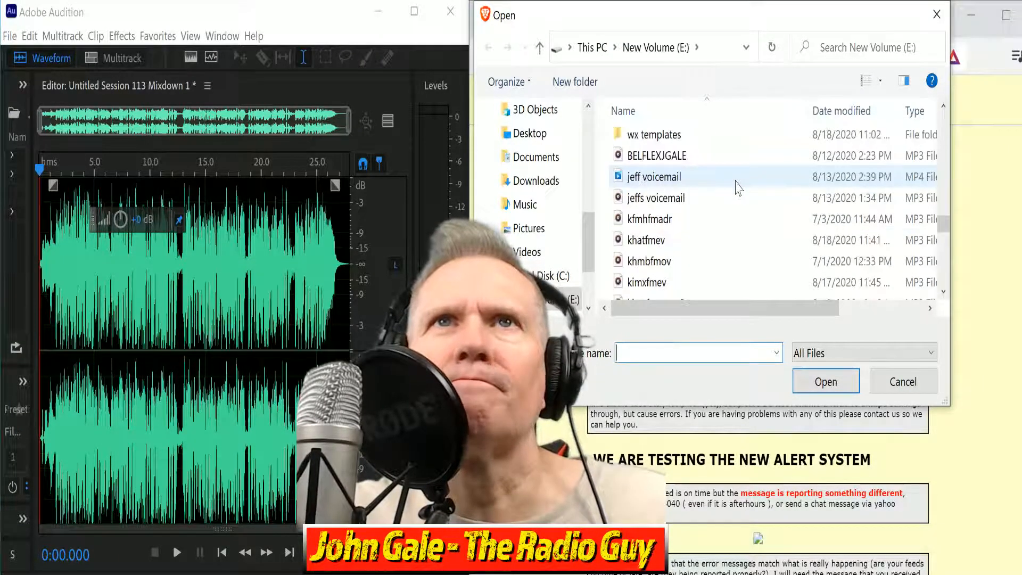
click(672, 184)
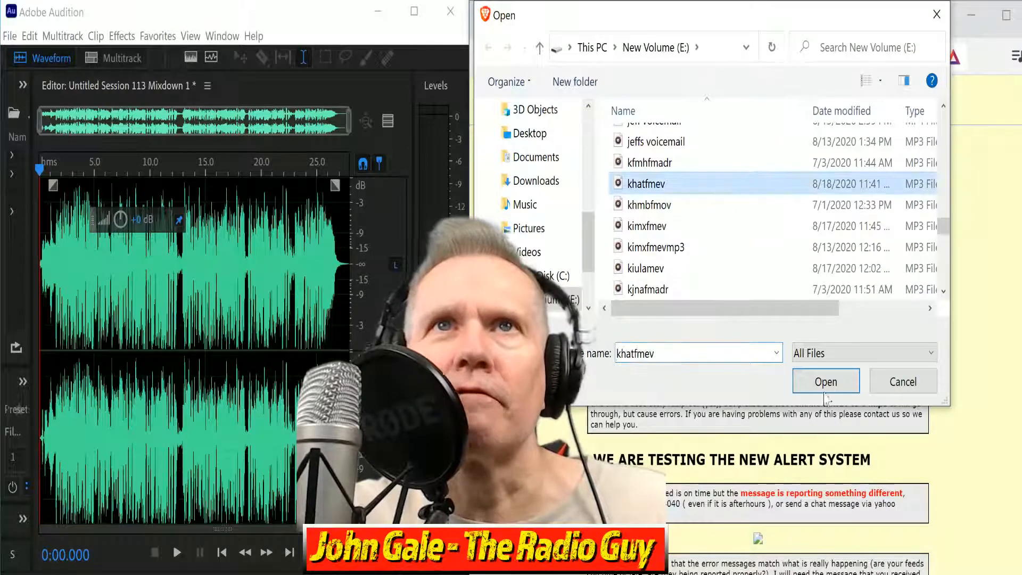
click(826, 382)
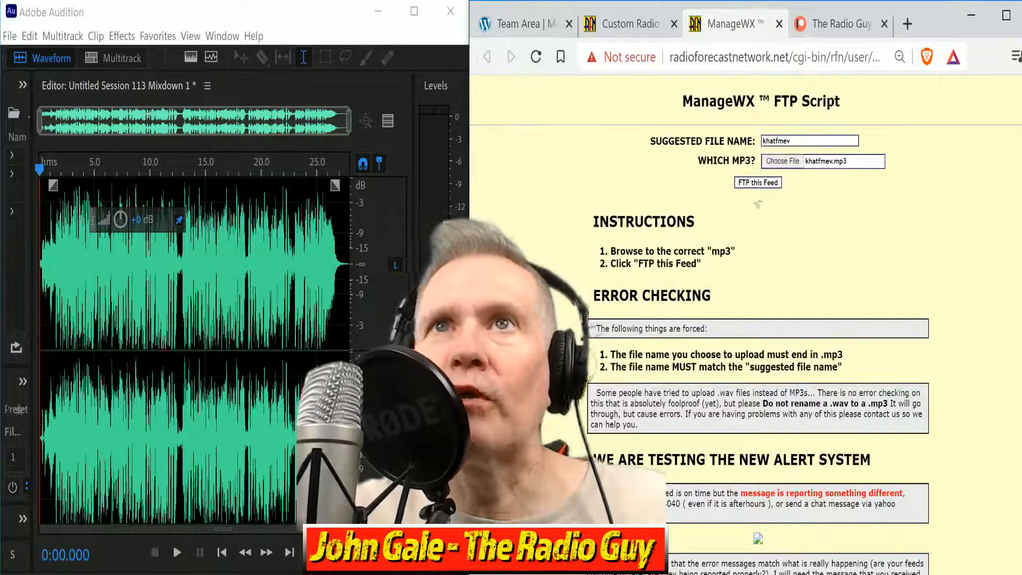
click(750, 184)
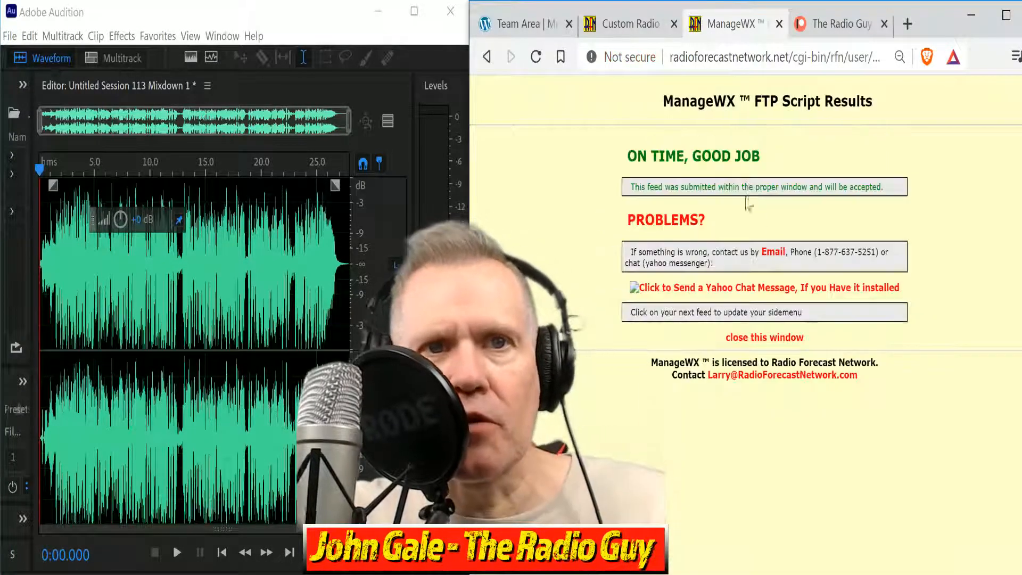
click(783, 338)
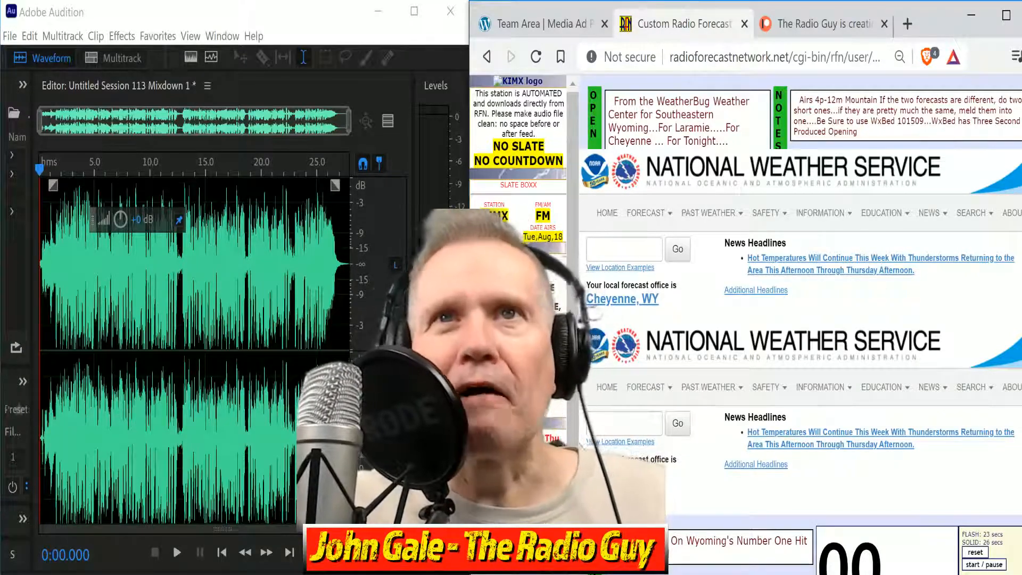
Close all open files in Audition without saving any changes.
scroll(518, 319, down, 1)
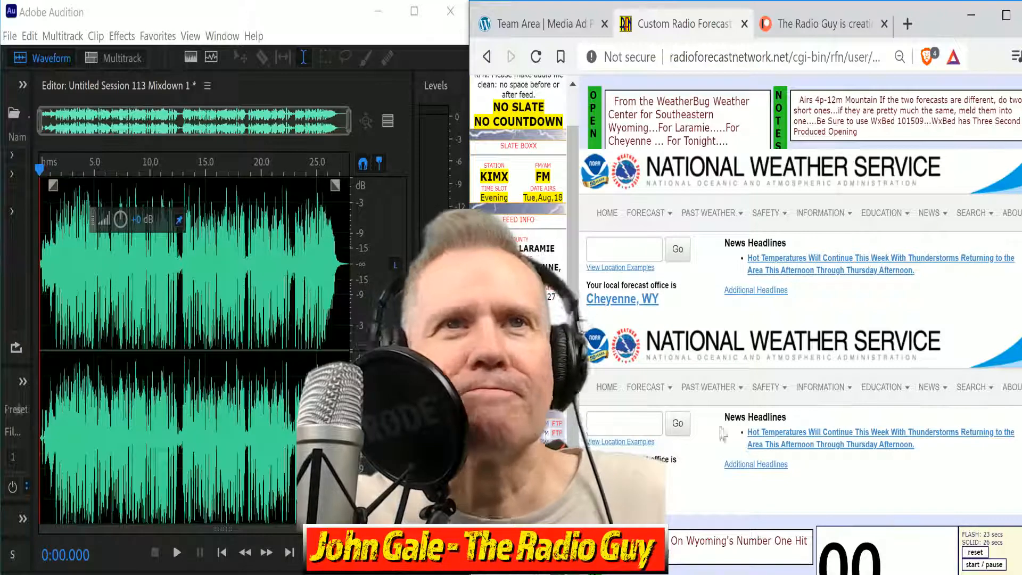
click(9, 36)
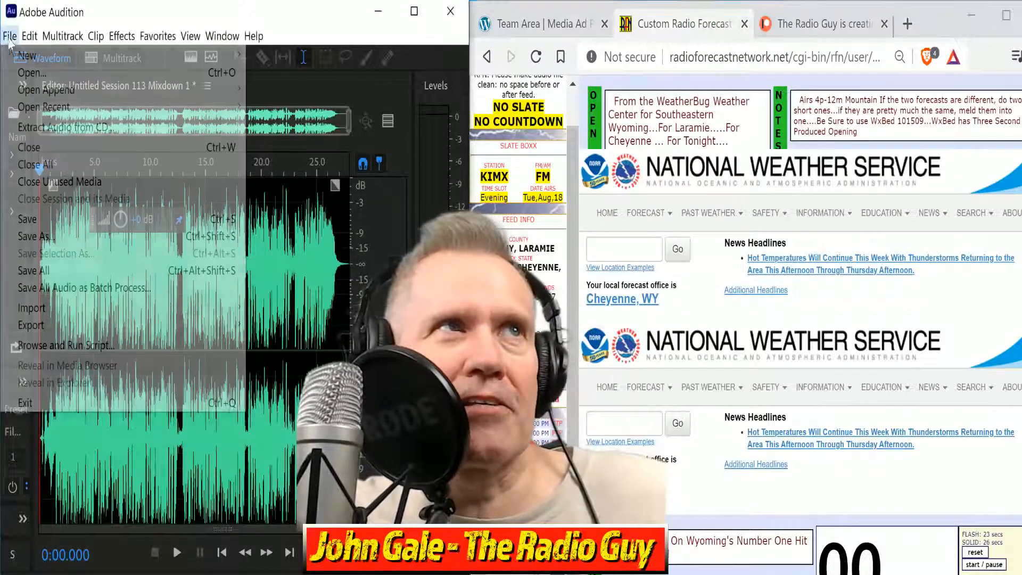
click(34, 164)
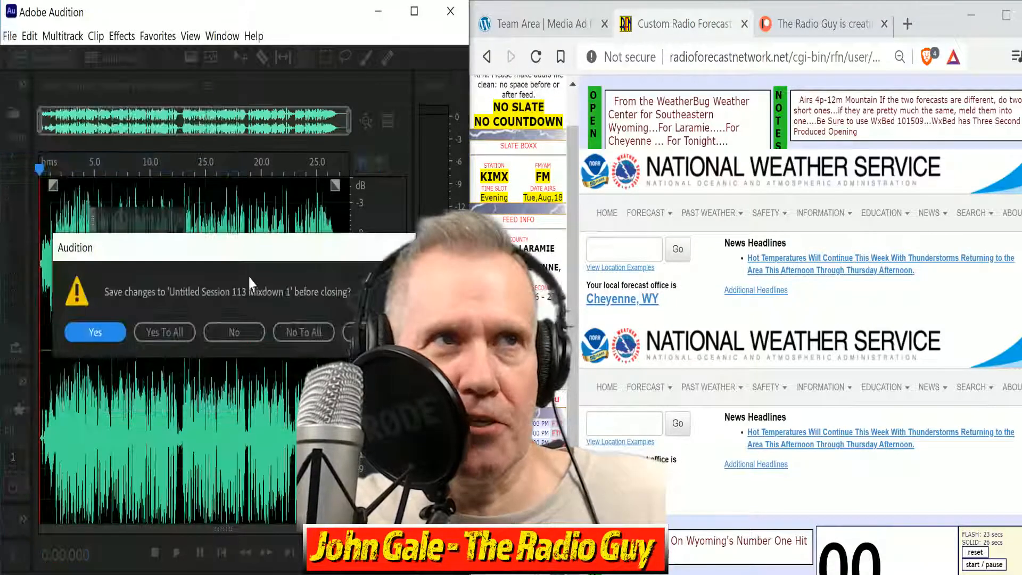
click(304, 331)
Create a new multitrack session in E: from the KIMX NEW template.
click(114, 59)
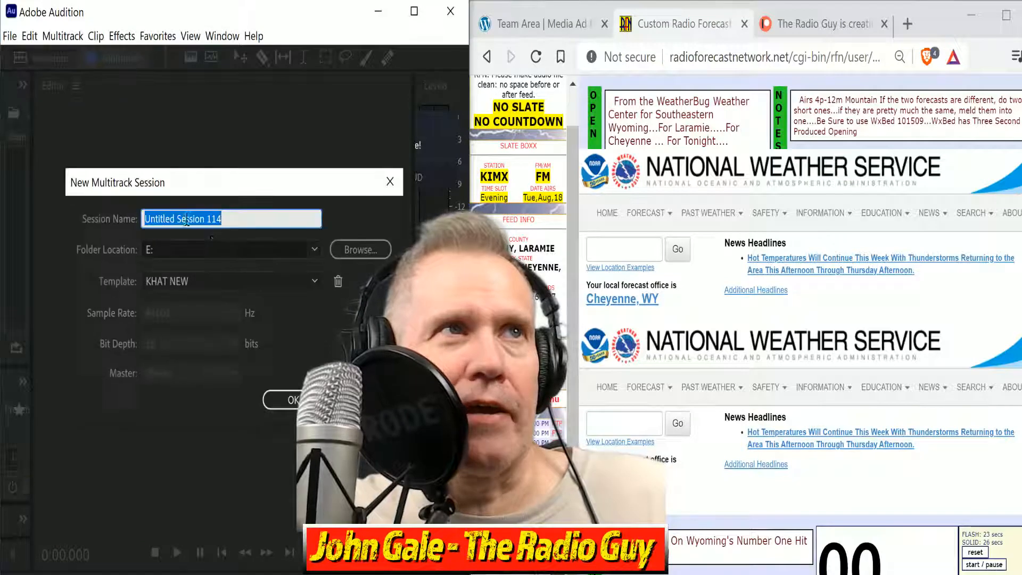
click(293, 290)
click(193, 474)
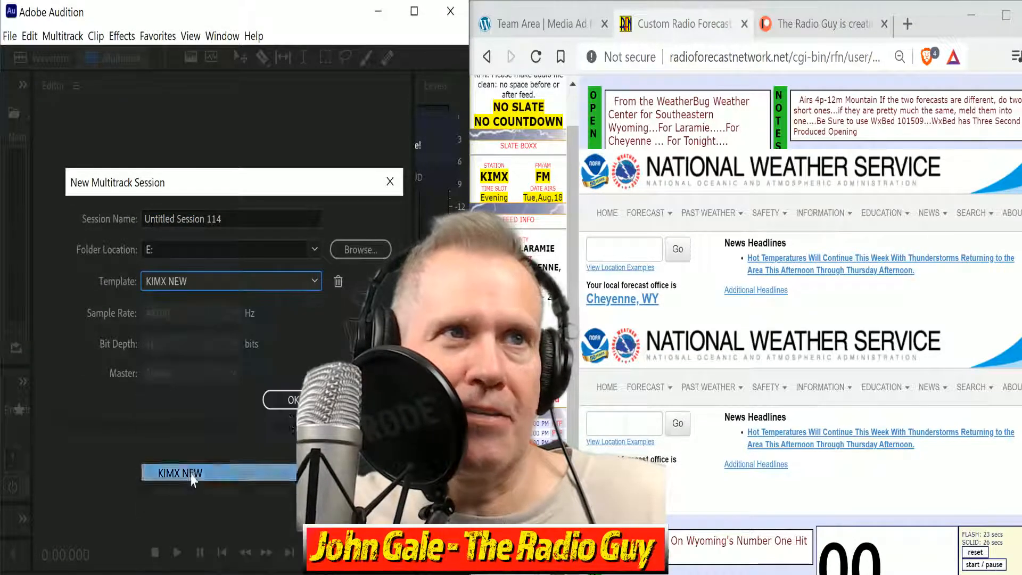
click(283, 400)
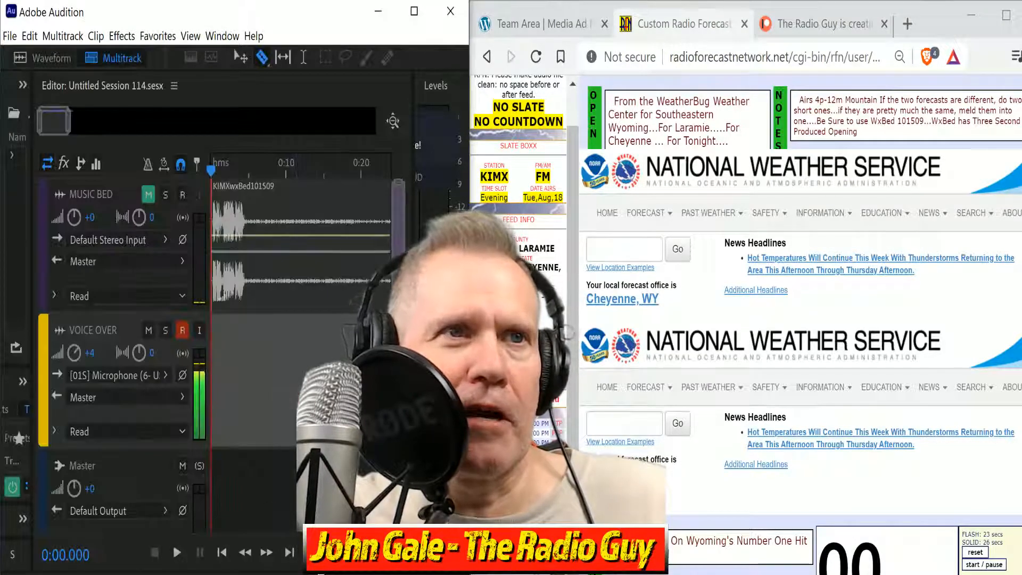
Start recording the KIMX evening forecast on the VOICE OVER track, bringing the Laramie and Cheyenne detailed forecasts into view for reading.
key(shift+space)
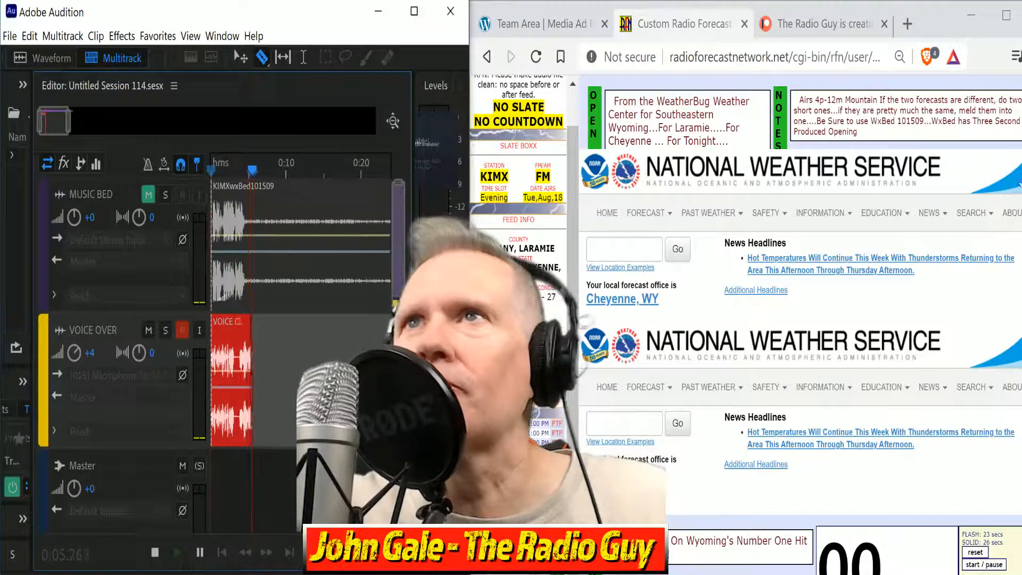
scroll(983, 275, down, 6)
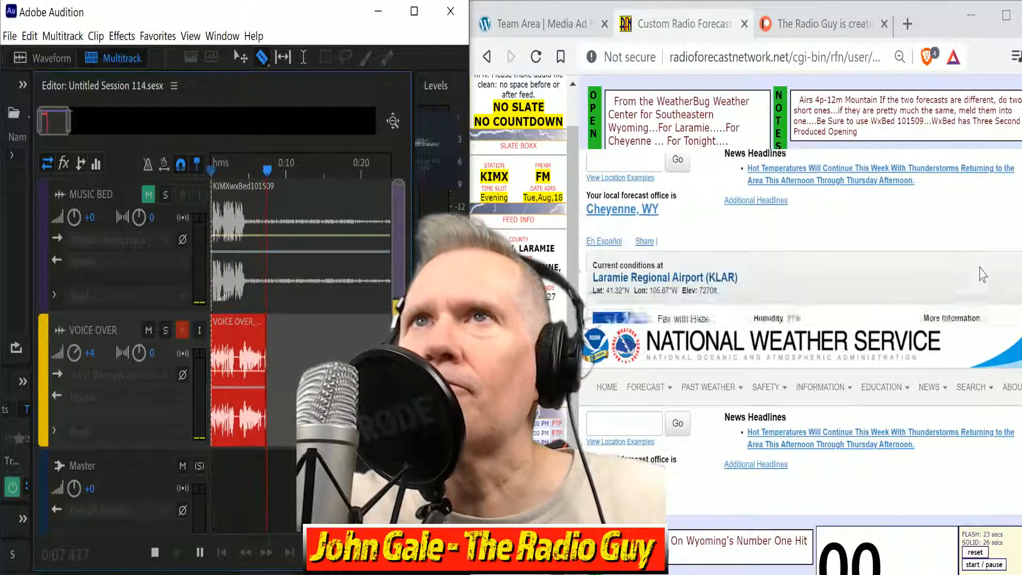
scroll(983, 274, down, 2)
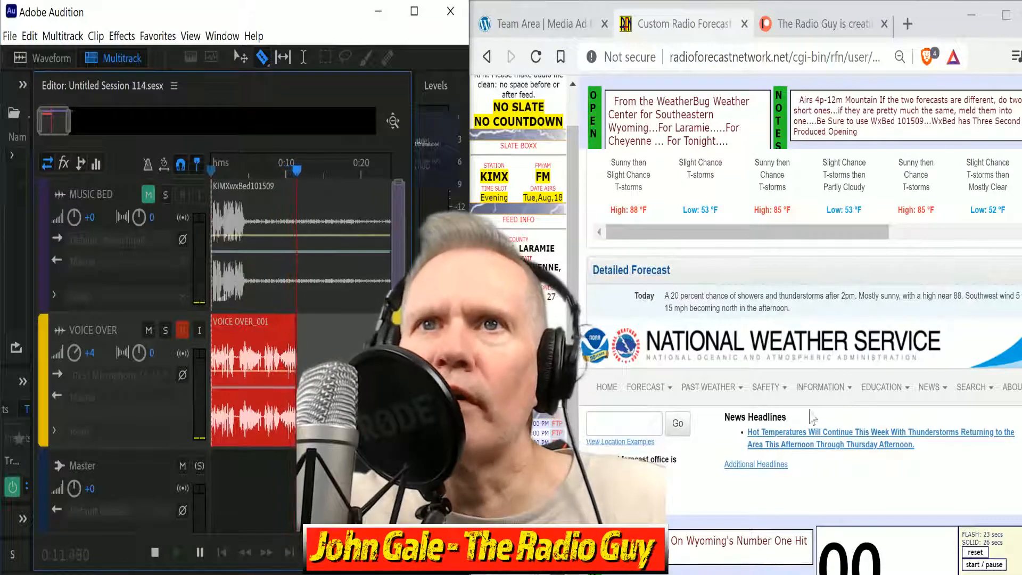
scroll(821, 388, down, 5)
mouse_move(821, 389)
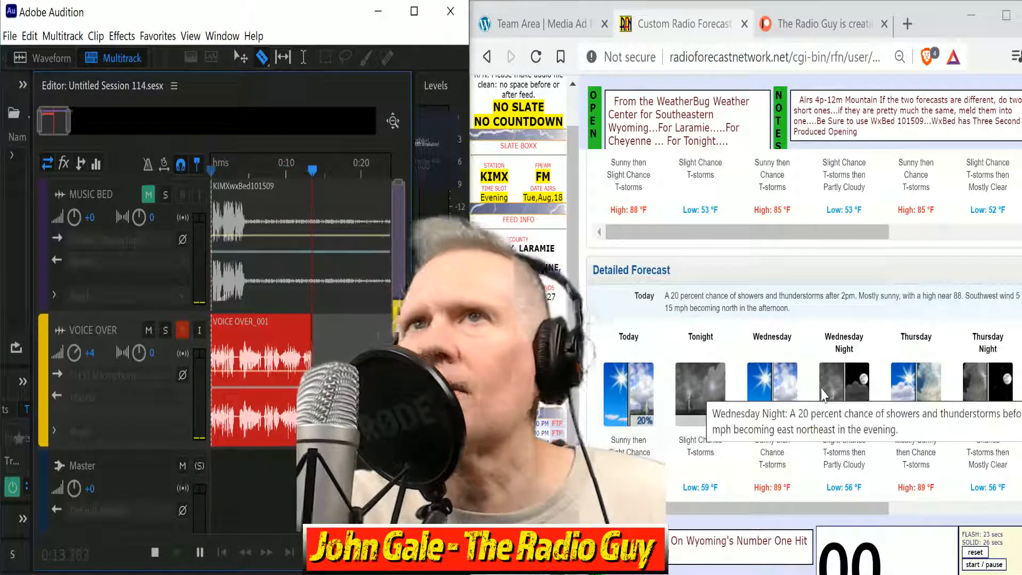
scroll(815, 397, down, 4)
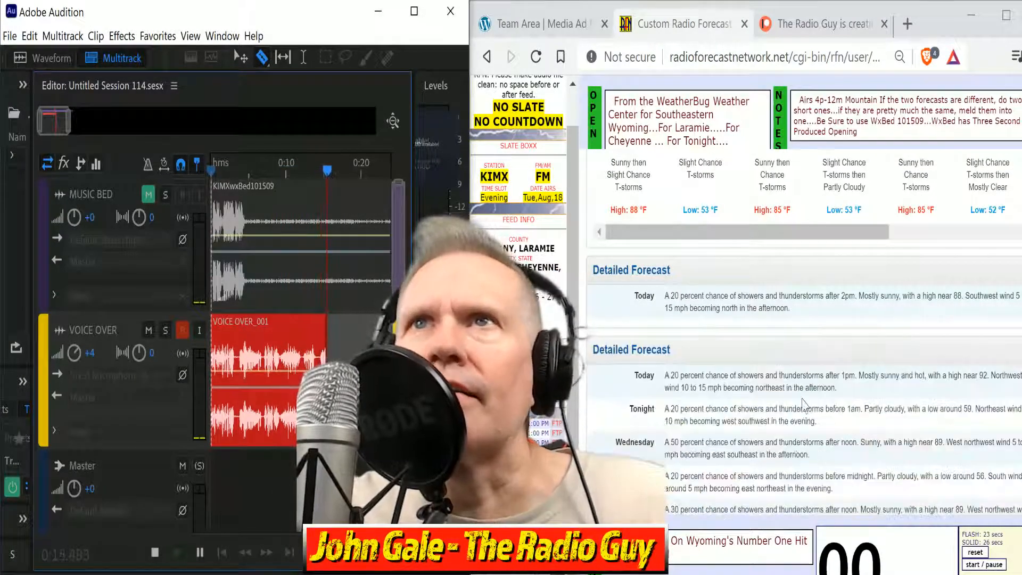
scroll(803, 403, up, 2)
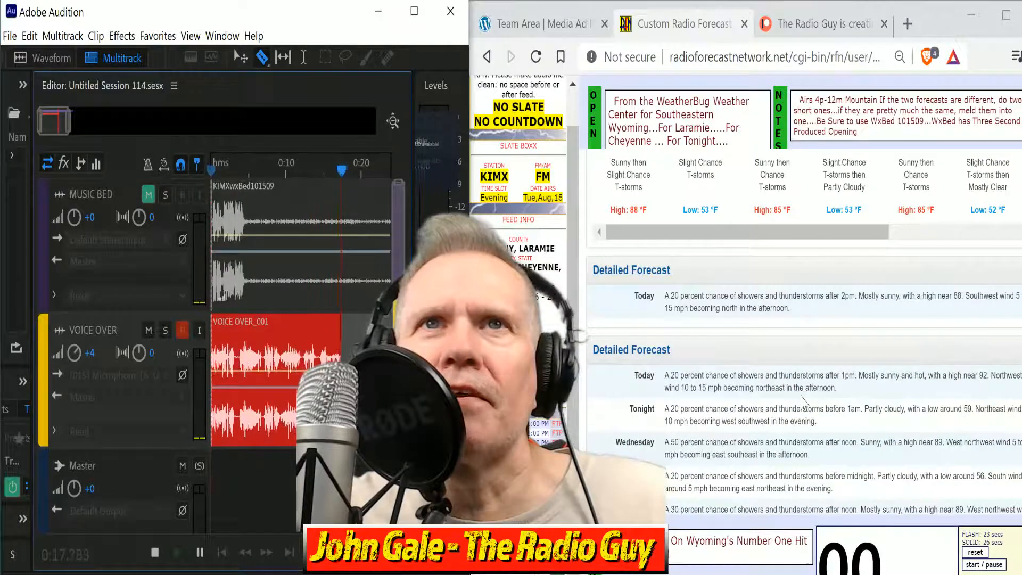
scroll(804, 410, down, 2)
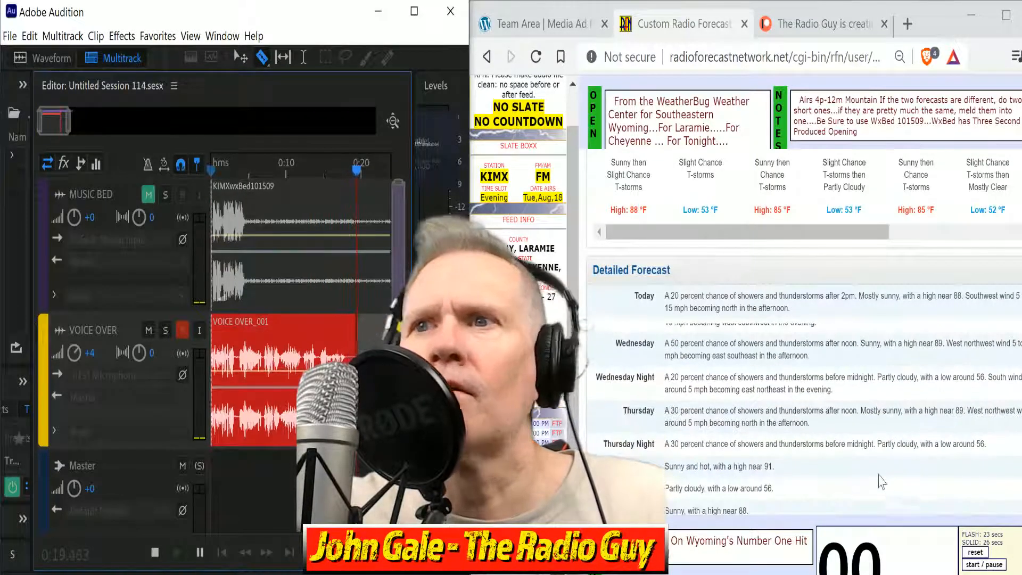
scroll(881, 480, up, 2)
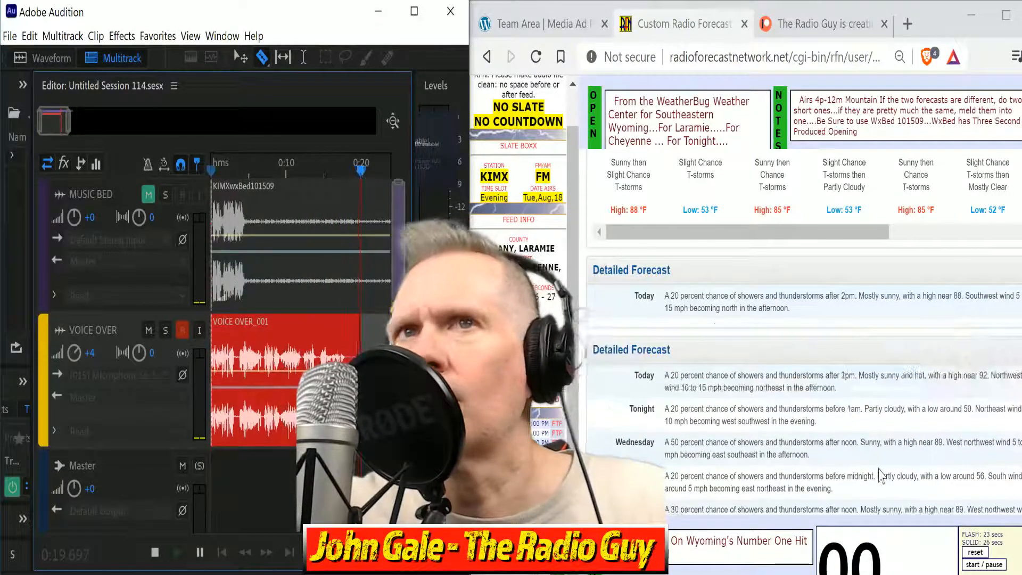
Time the forecast takes with the script page's stopwatch while recording, and stop the recording after the final take.
click(991, 564)
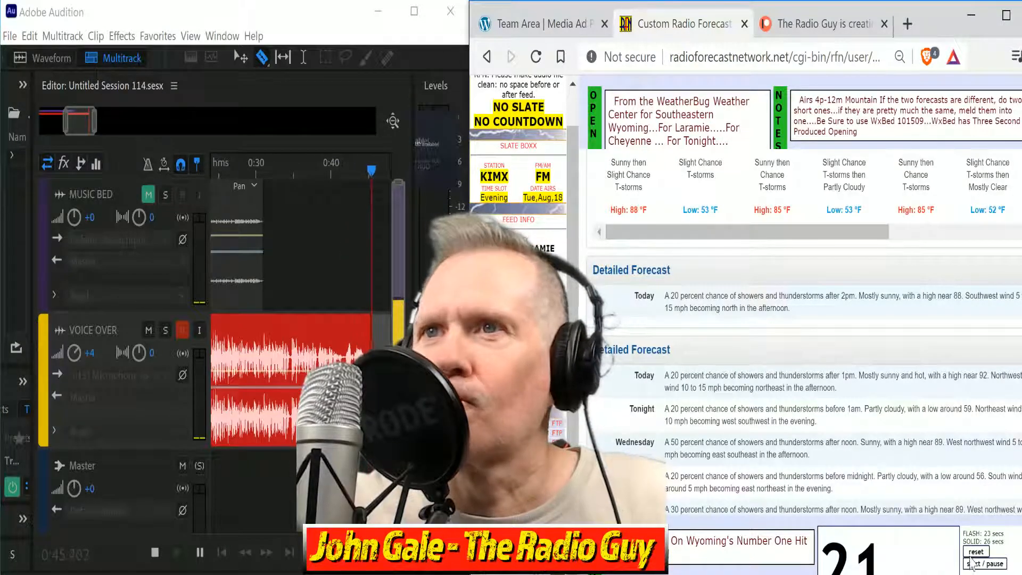
click(974, 567)
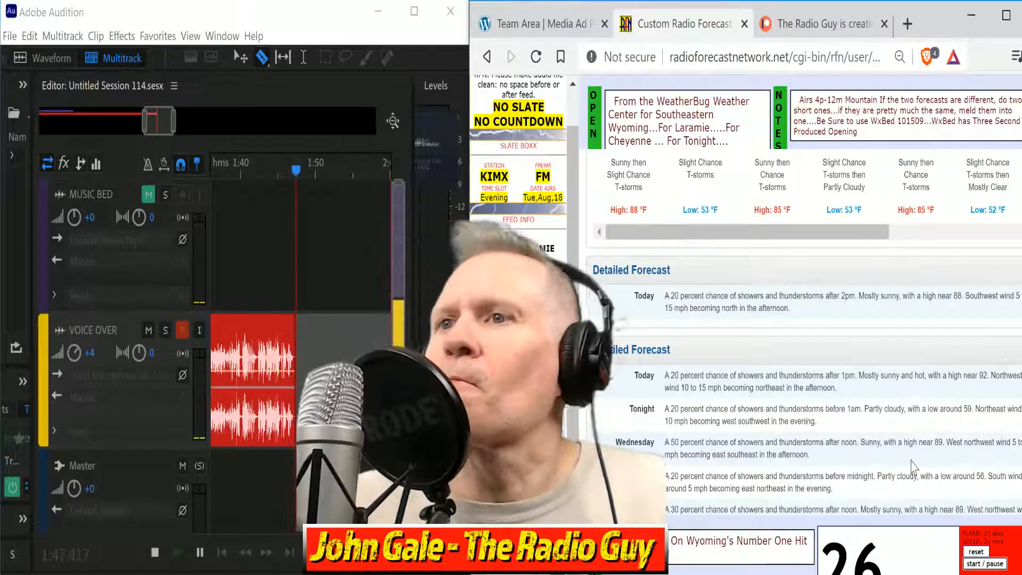
click(155, 553)
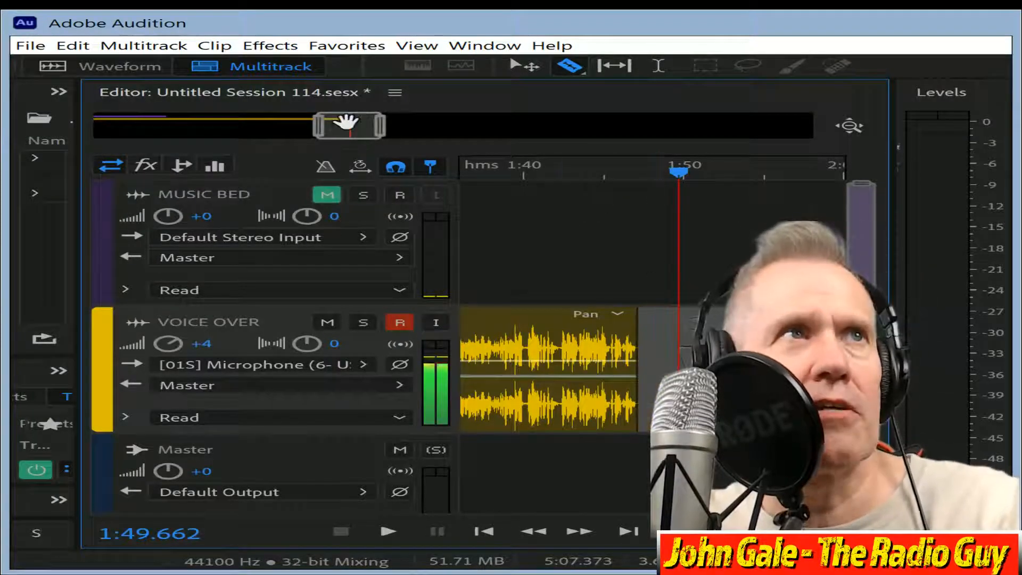
Delete the portion of the voice-over recording before the final take, which starts at about 1:21.
drag(349, 124, 285, 124)
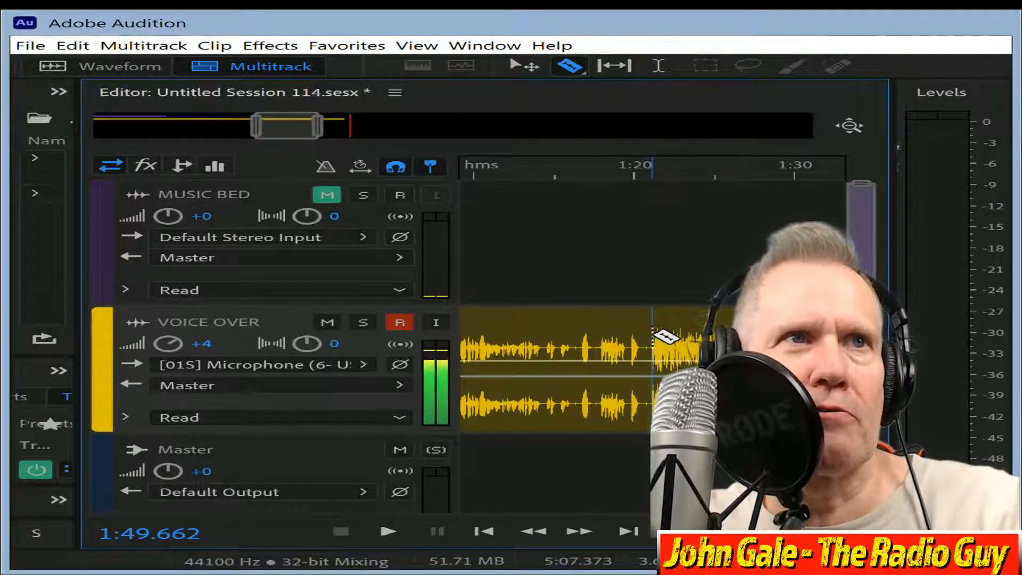
click(591, 318)
key(Delete)
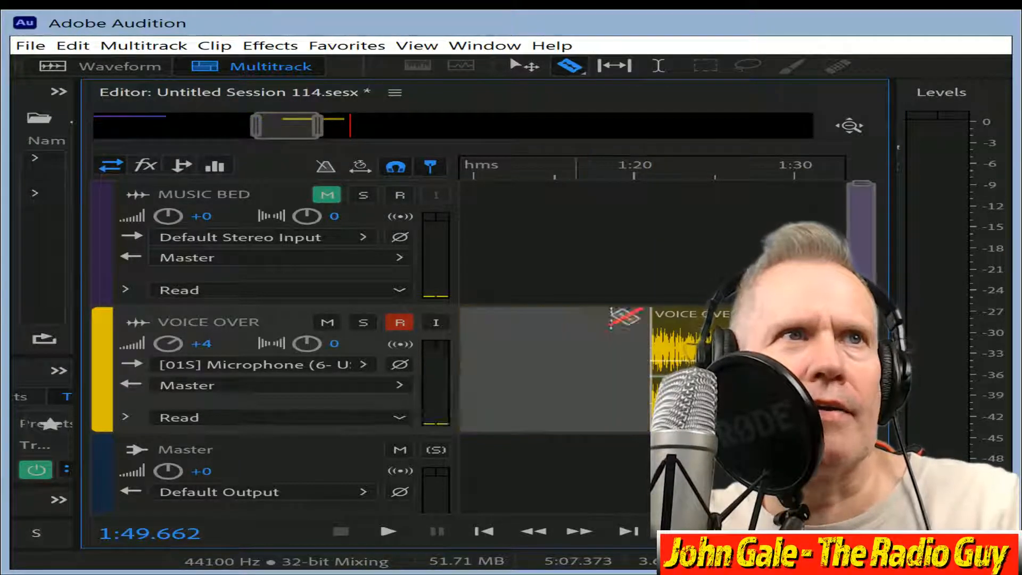
Move the final voice-over take to start at 0:04.328, where the music bed's intro ends, and unmute the MUSIC BED track.
drag(694, 321, 100, 317)
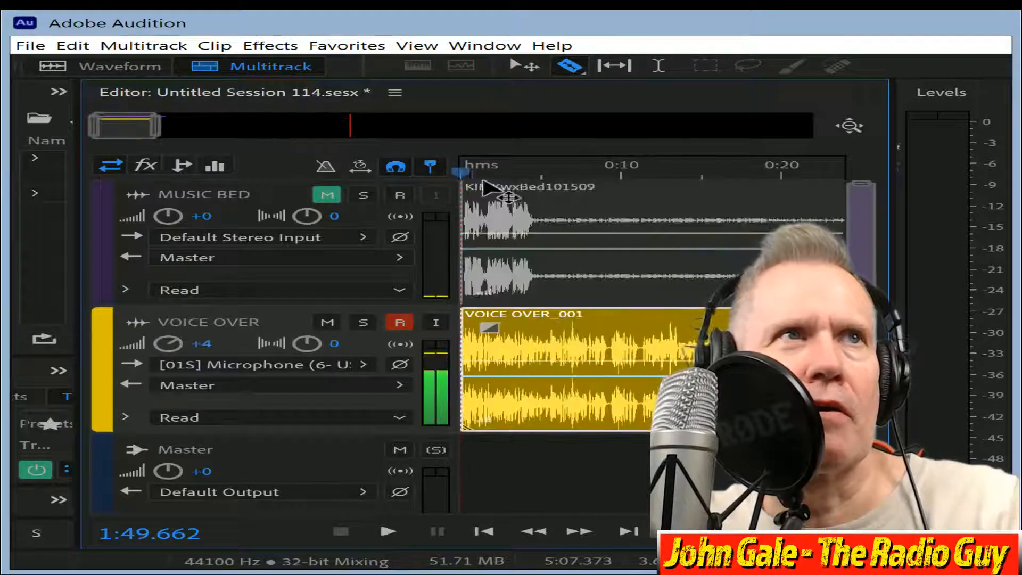
click(530, 175)
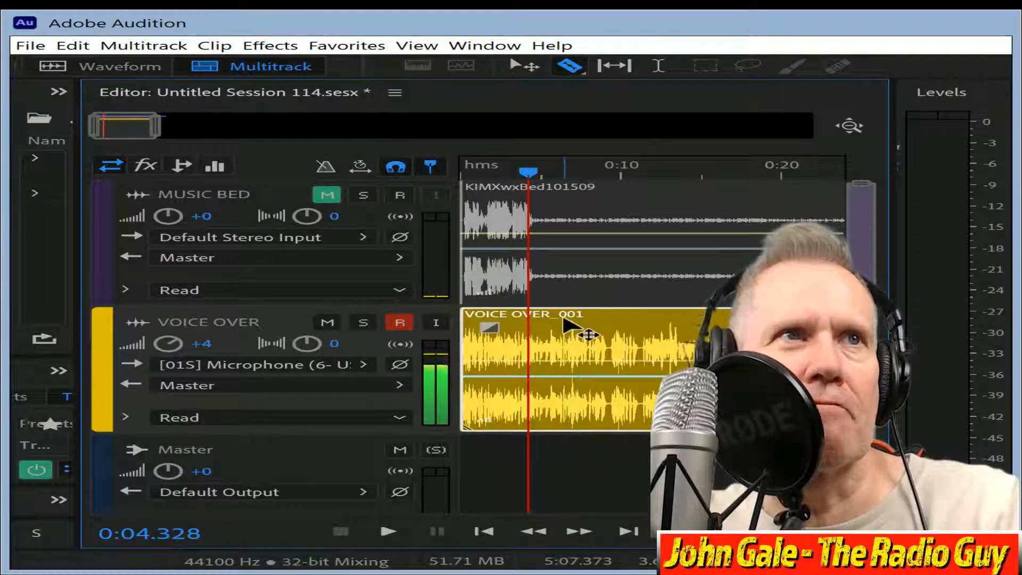
drag(575, 327, 645, 327)
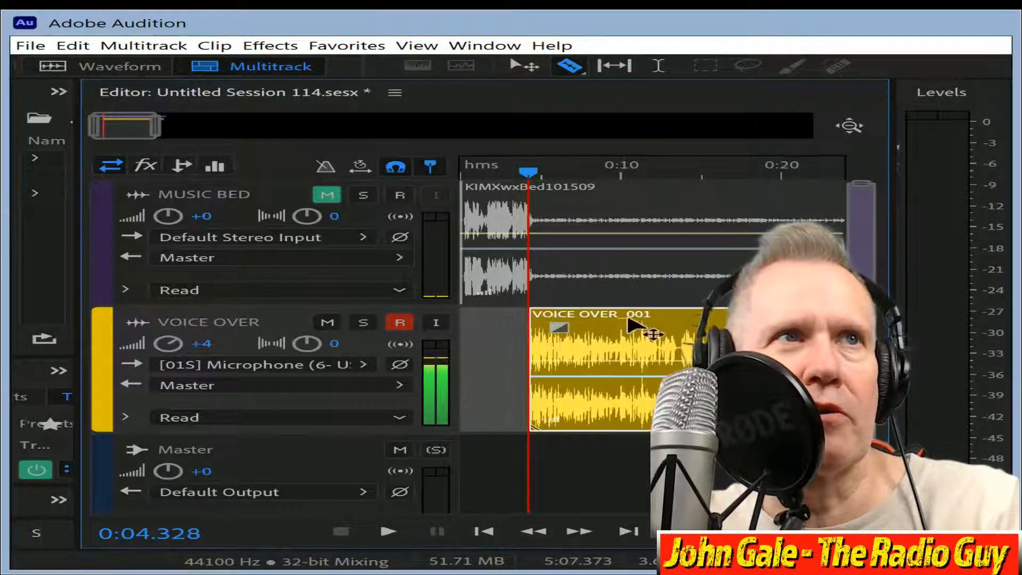
click(328, 195)
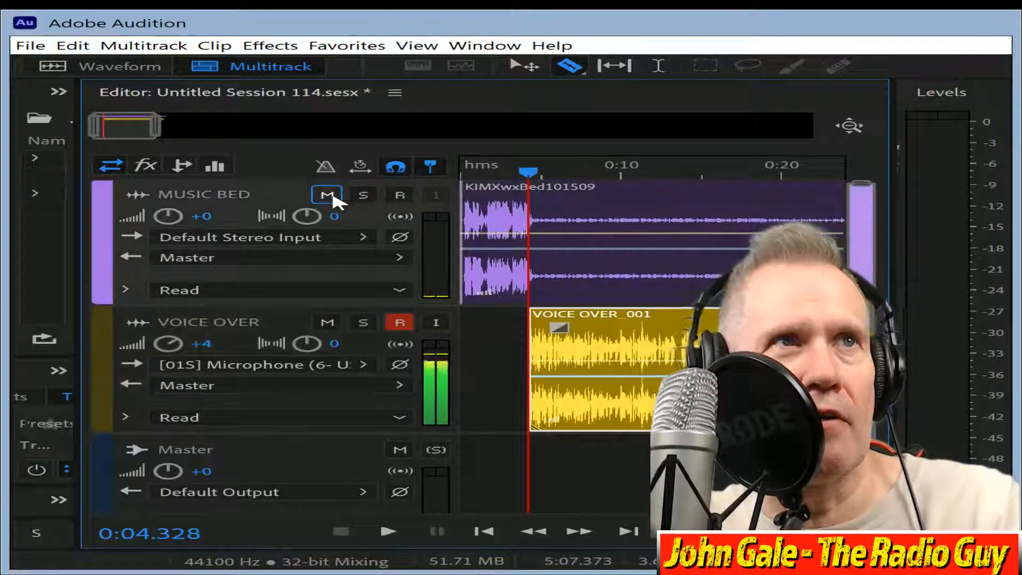
Mix the session down to a new file and boost the loudness of the entire mixdown.
click(383, 195)
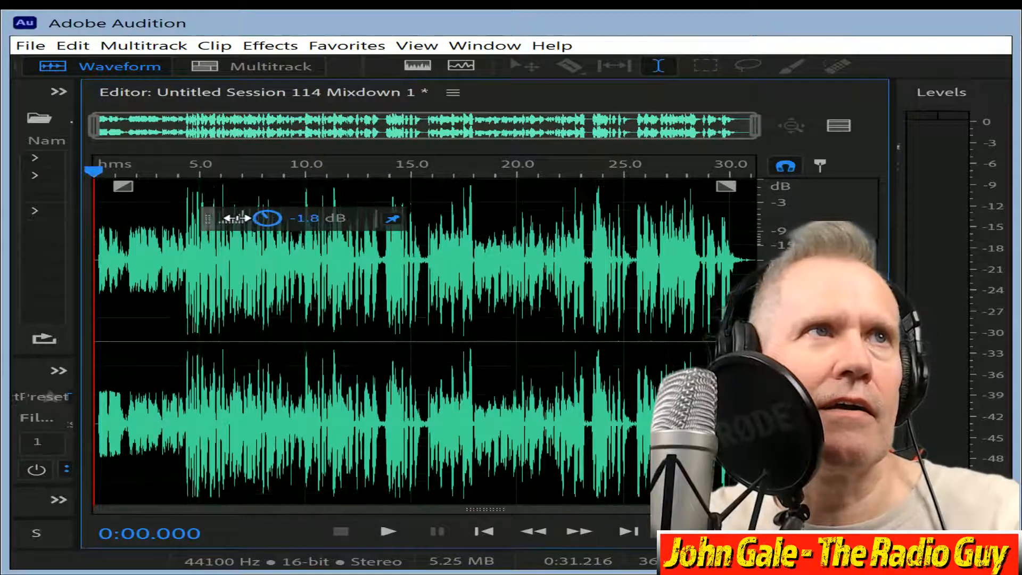
key(ctrl+a)
key(ctrl+r)
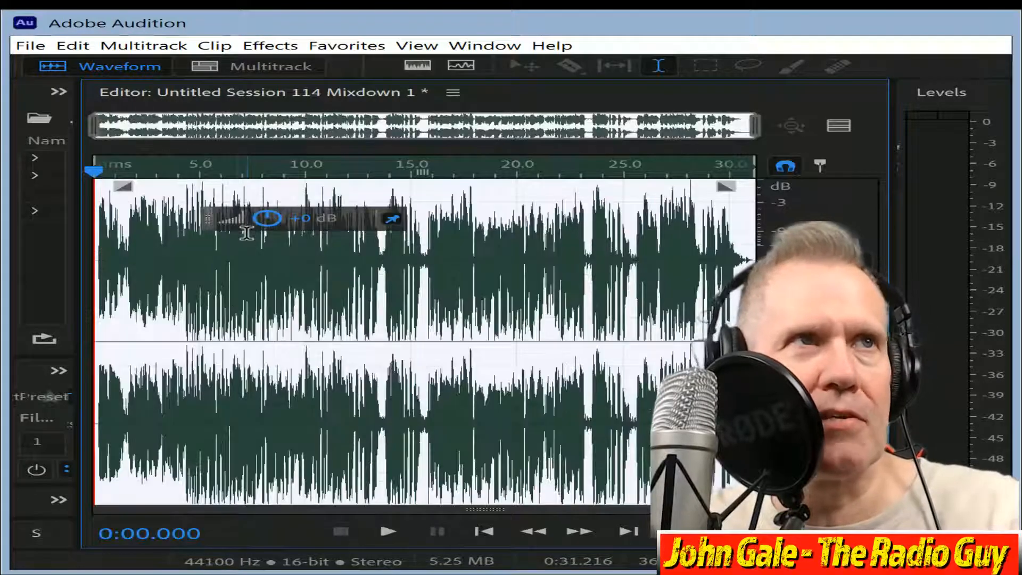
Play back the boosted mixdown to check the forecast over the music bed.
click(389, 532)
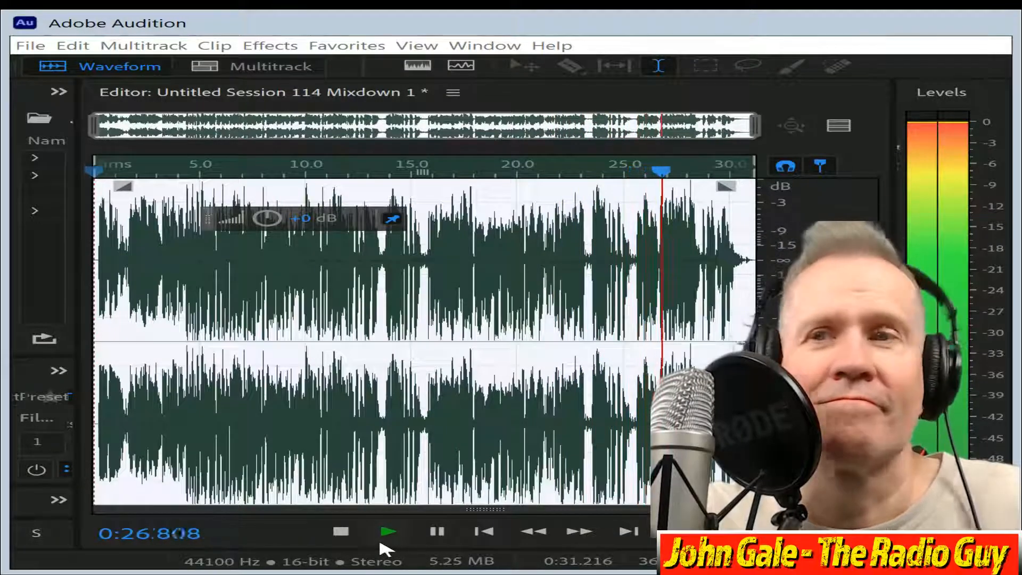
click(342, 532)
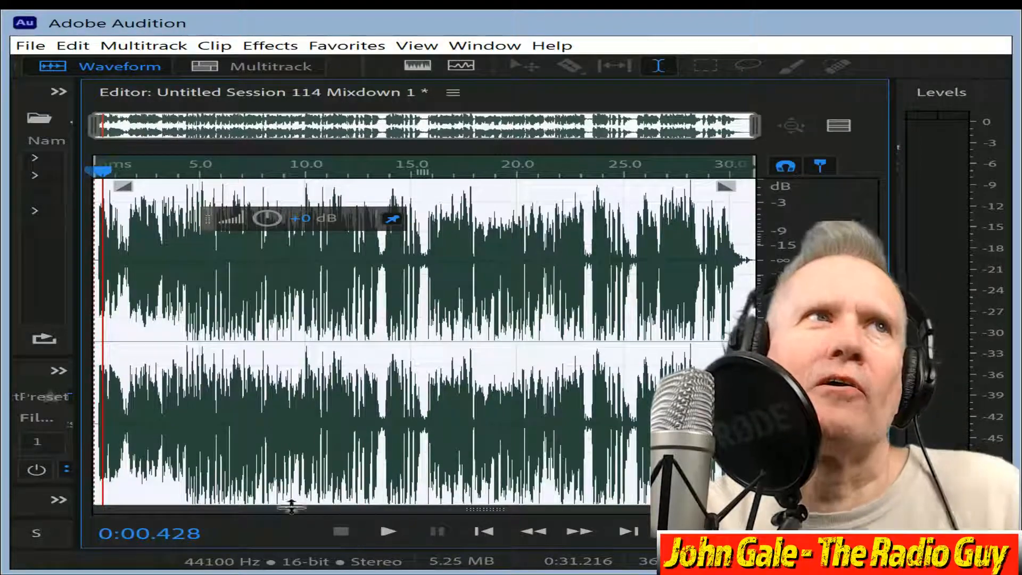
Trim the silence before the music starts and the silence after about 0:30.878 at the mixdown's end.
drag(755, 127, 188, 128)
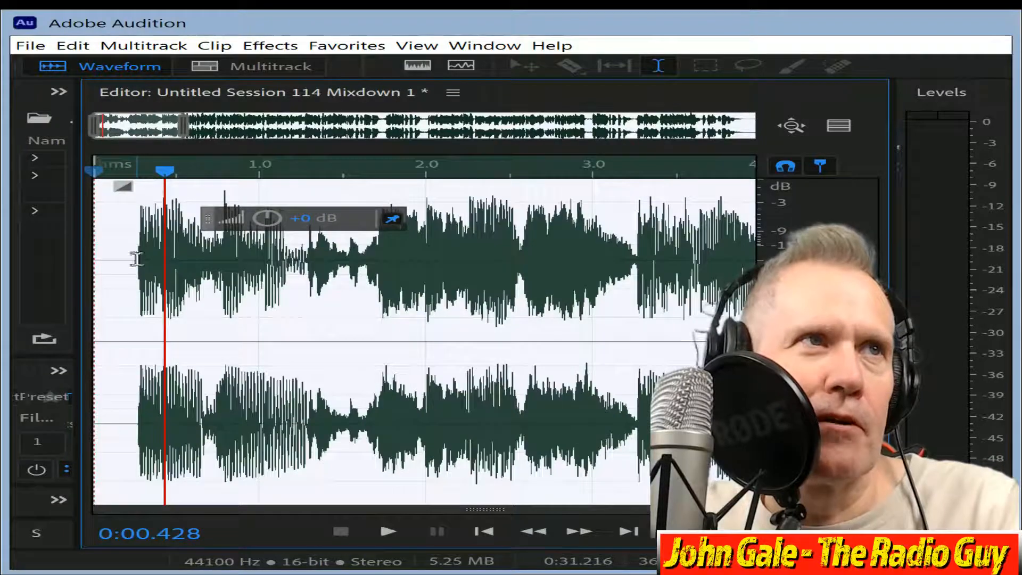
drag(138, 259, 13, 230)
key(Delete)
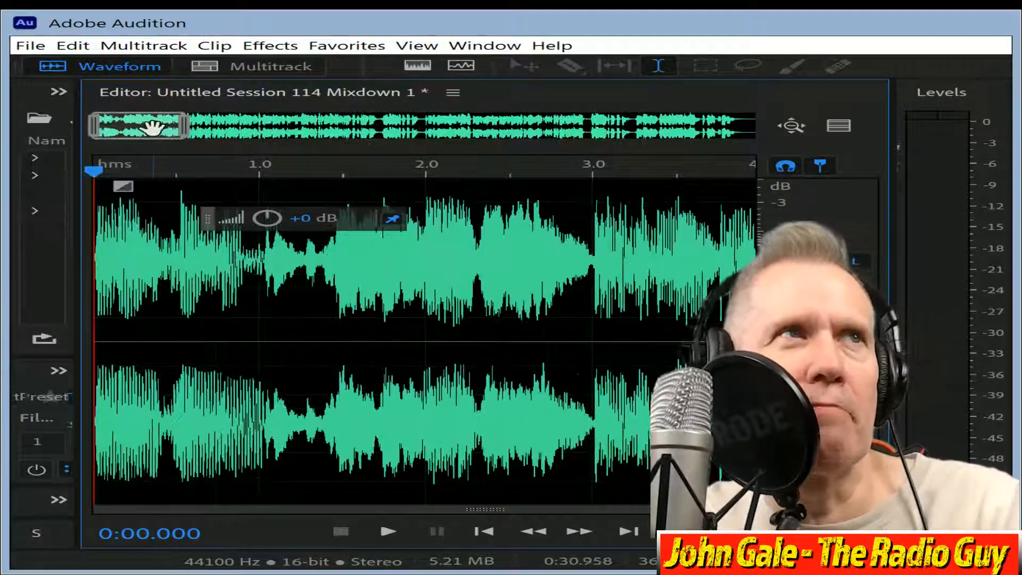
drag(154, 127, 730, 128)
drag(743, 266, 756, 266)
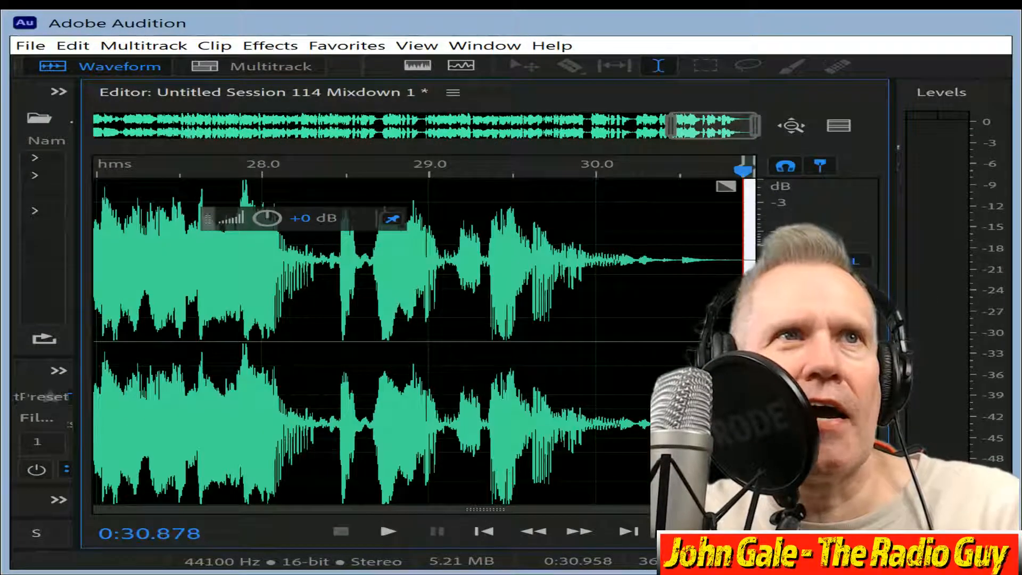
key(Delete)
scroll(462, 306, down, 6)
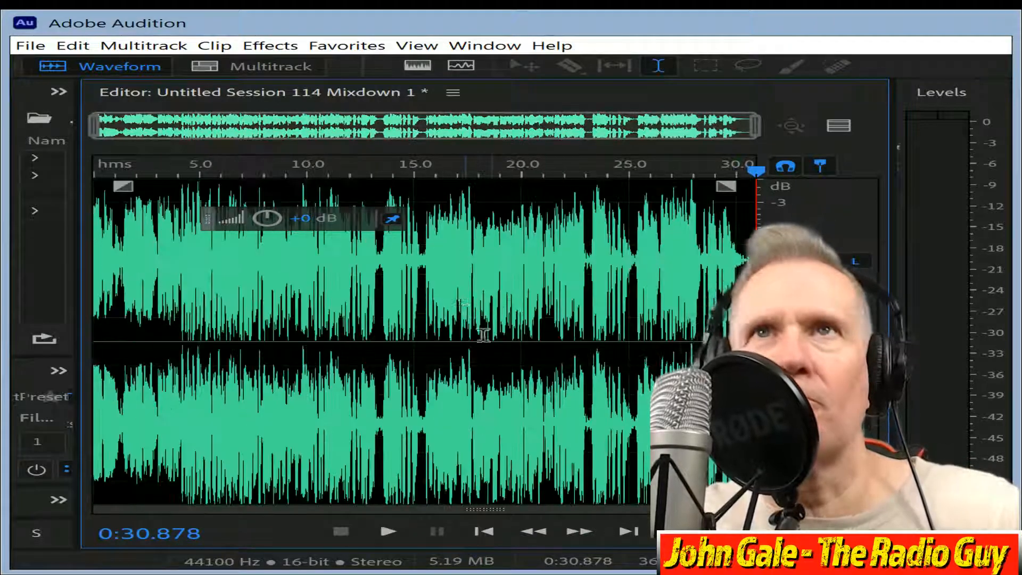
Export the trimmed mixdown to E: as the MP3 file kimxfmev.mp3.
key(ctrl+s)
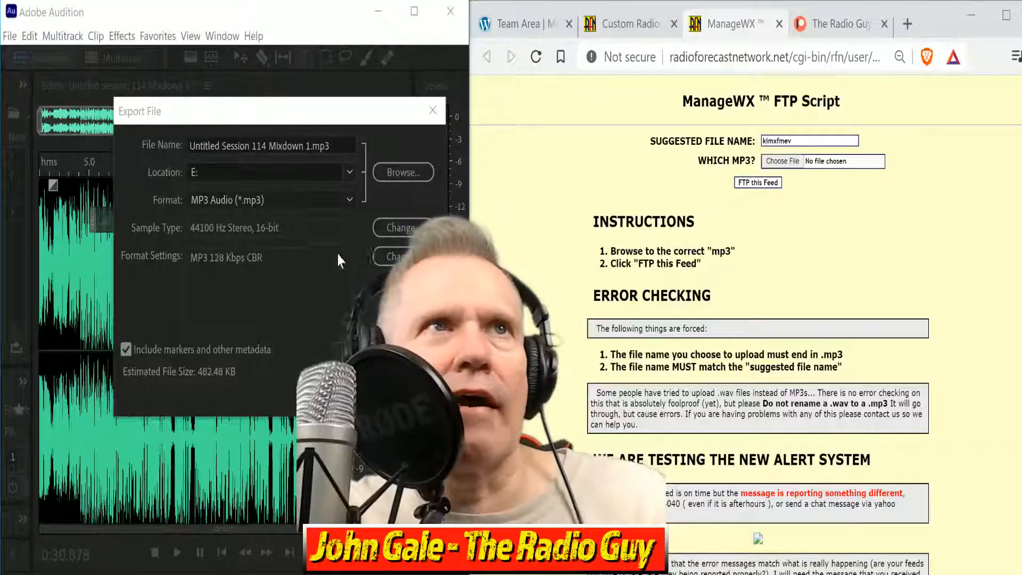
drag(311, 148, 20, 137)
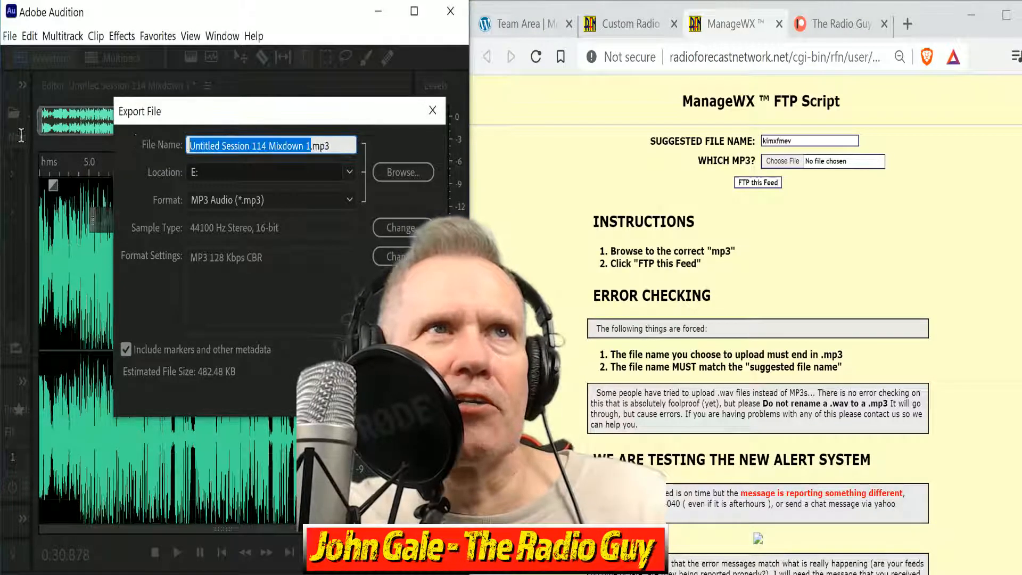
text(kimxfmev)
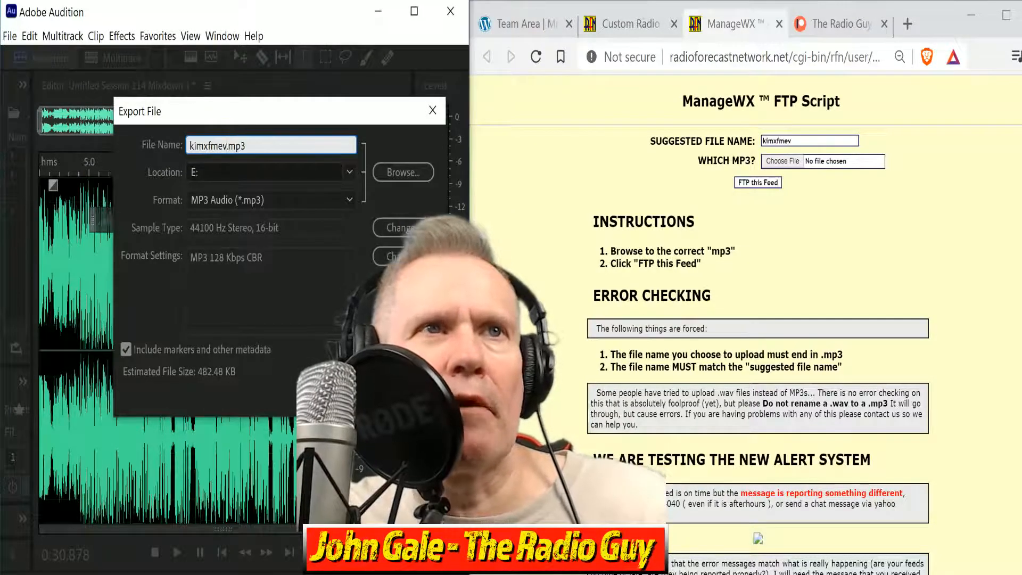
key(Return)
click(338, 295)
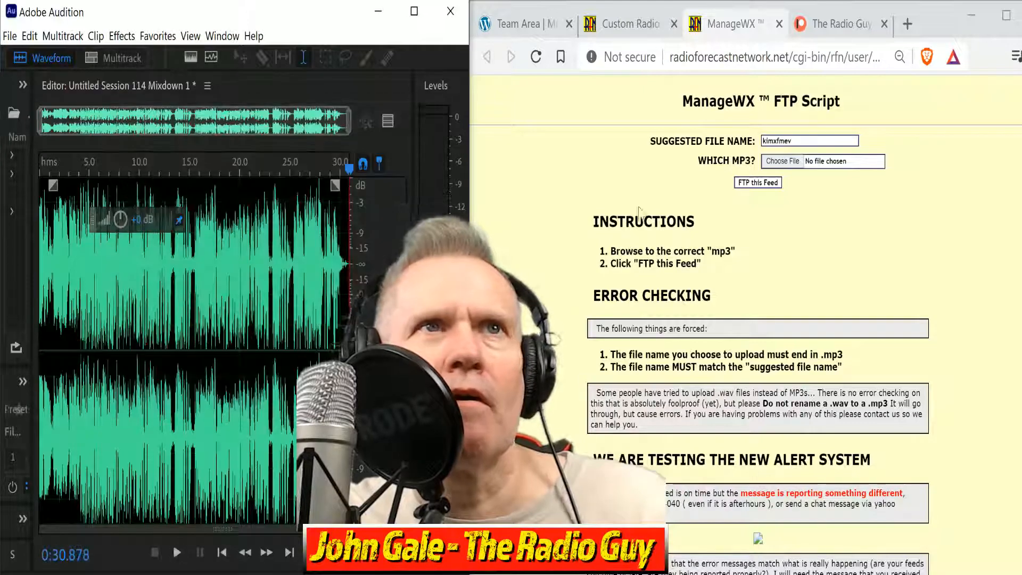
Upload kimxfmev from E: through the ManageWX FTP page in the browser and close the results window.
click(786, 167)
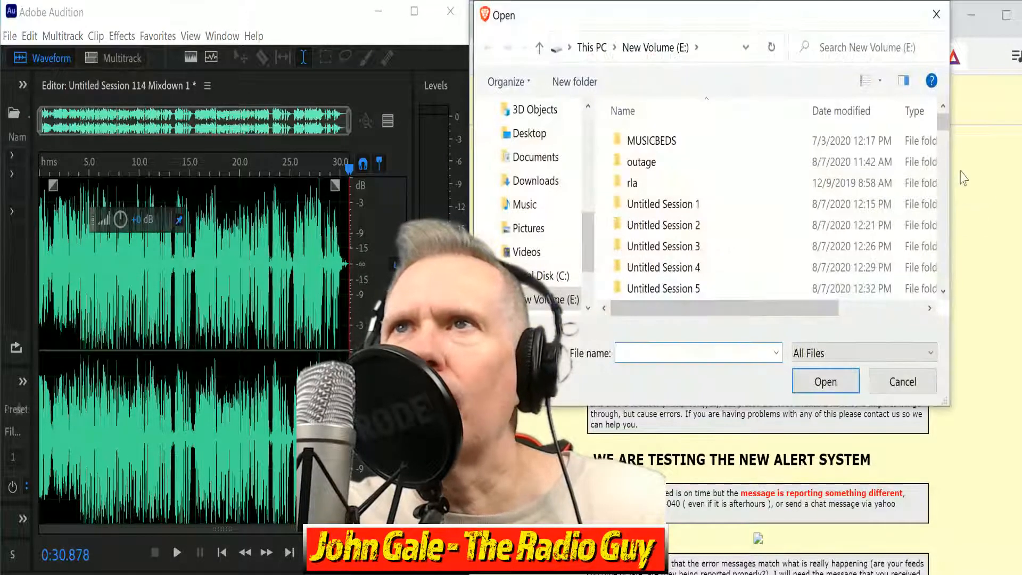
drag(944, 125, 945, 227)
click(652, 225)
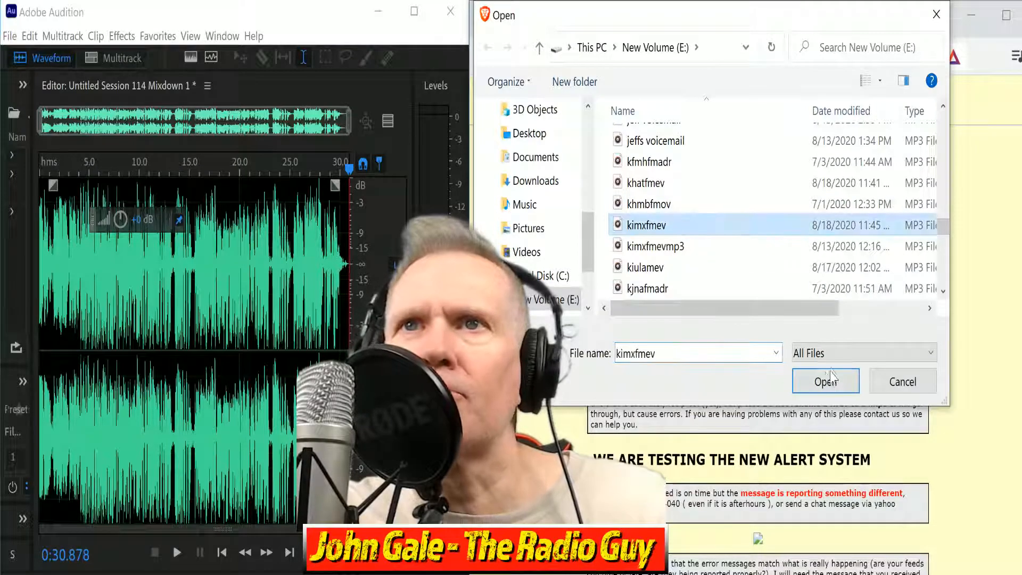
click(826, 382)
click(757, 183)
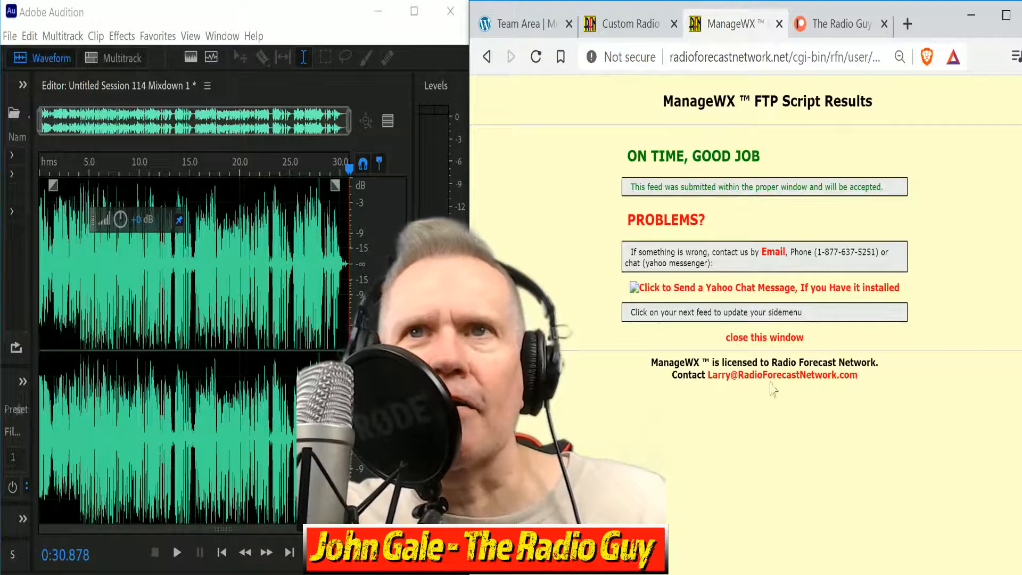
click(767, 337)
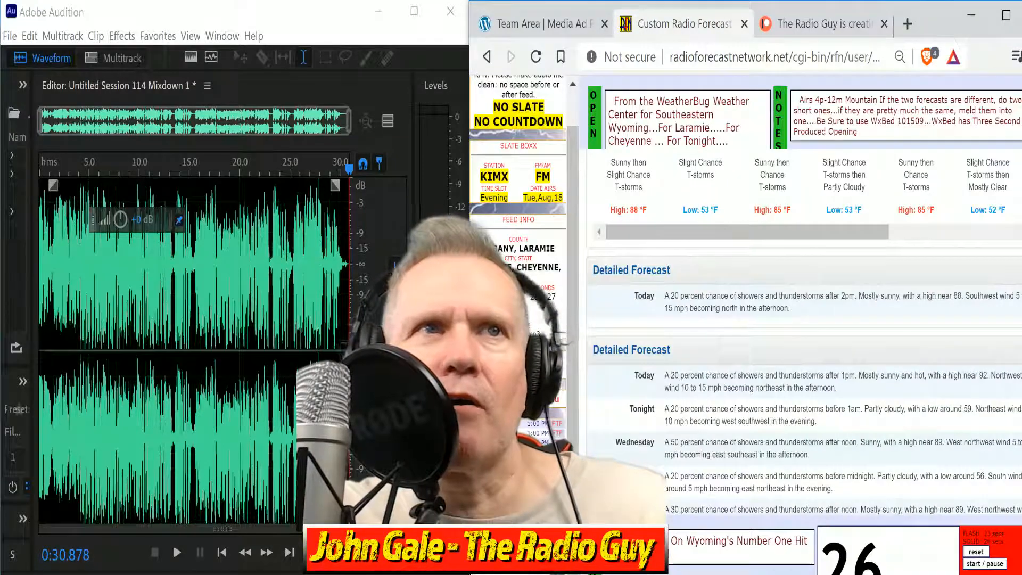
Switch back to Audition and close all open files without saving the changes.
click(10, 36)
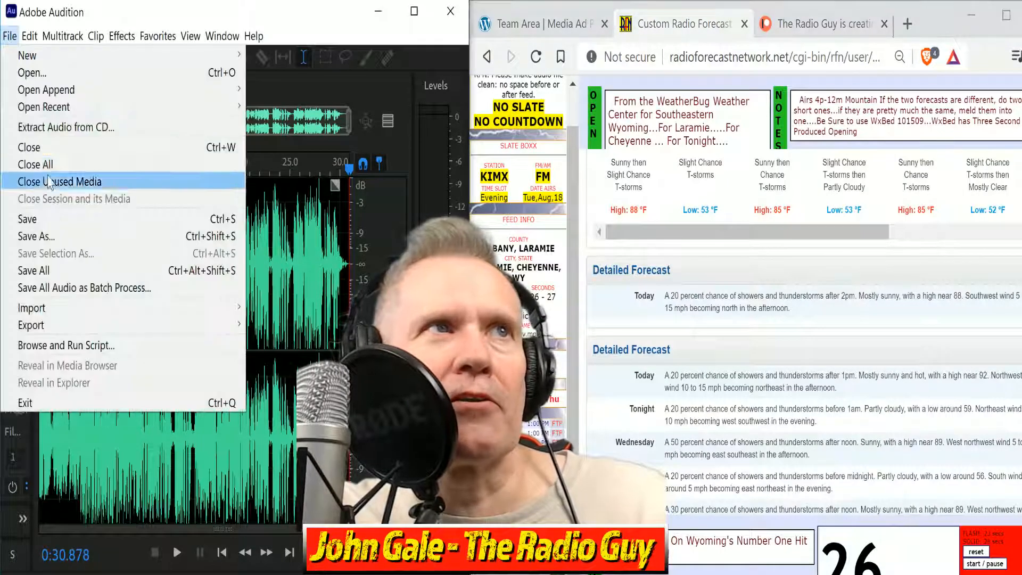
click(42, 162)
click(308, 336)
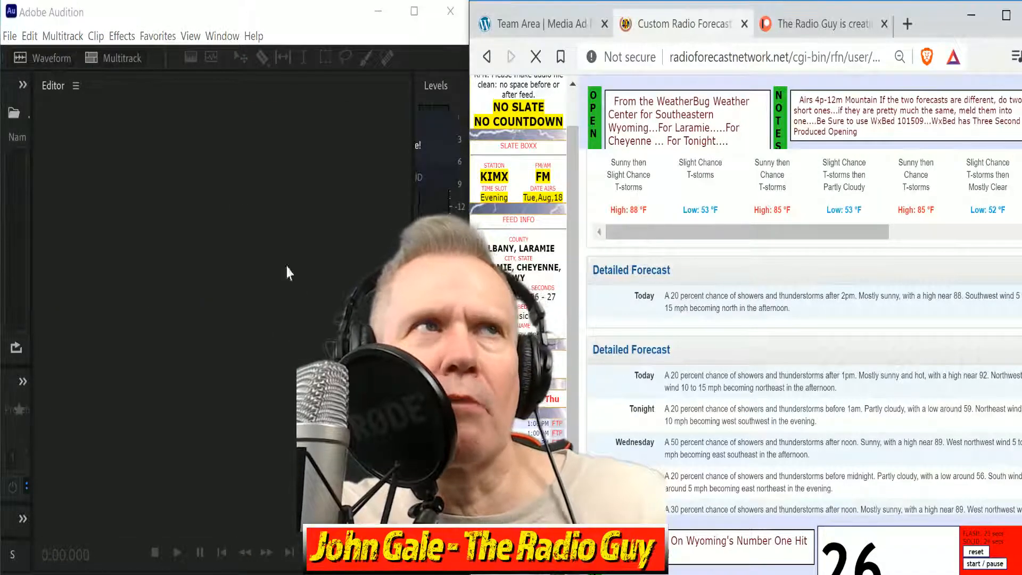
Create the multitrack session Untitled Session 115 in E: from the WPLK template.
click(114, 58)
click(308, 287)
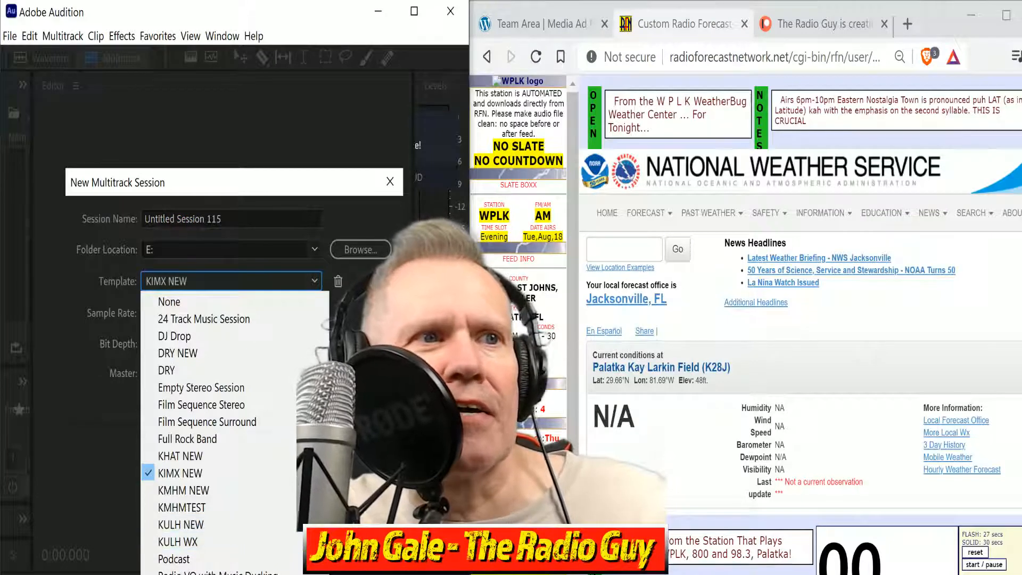
click(226, 574)
click(282, 401)
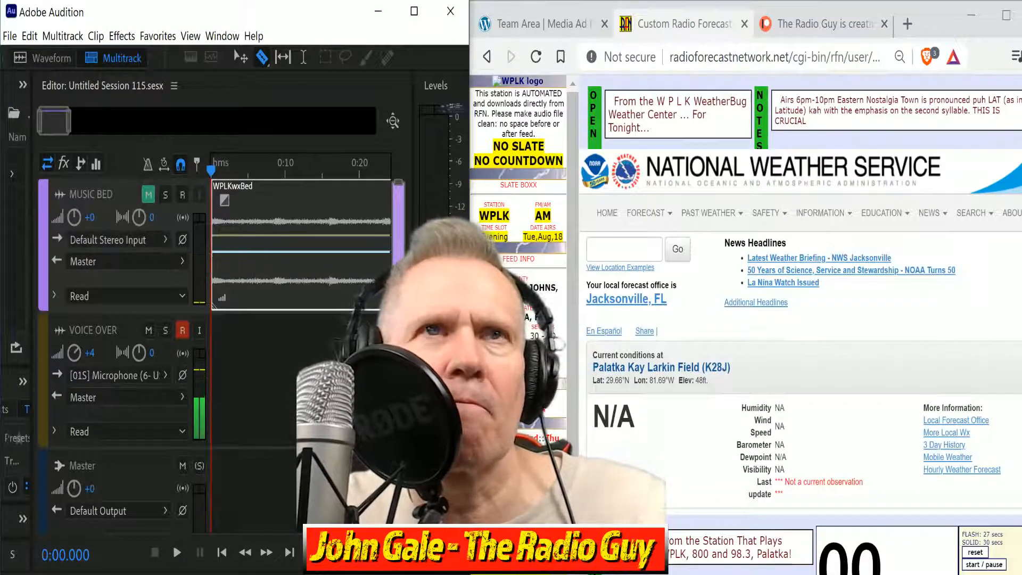
Record takes of the WPLK evening forecast on the VOICE OVER track, reading the detailed forecast and timing each take with the page's timer.
click(312, 553)
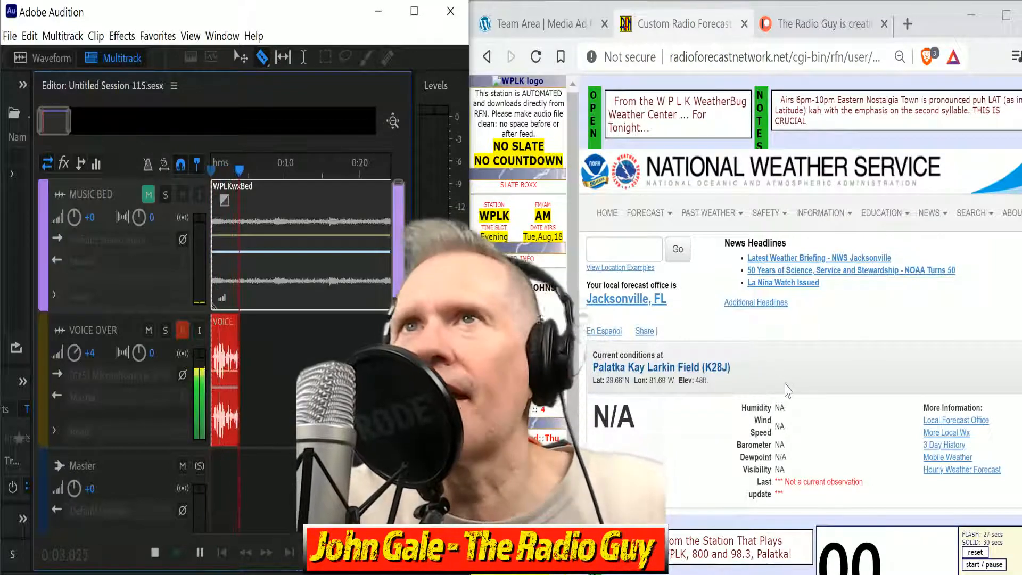
scroll(894, 278, down, 6)
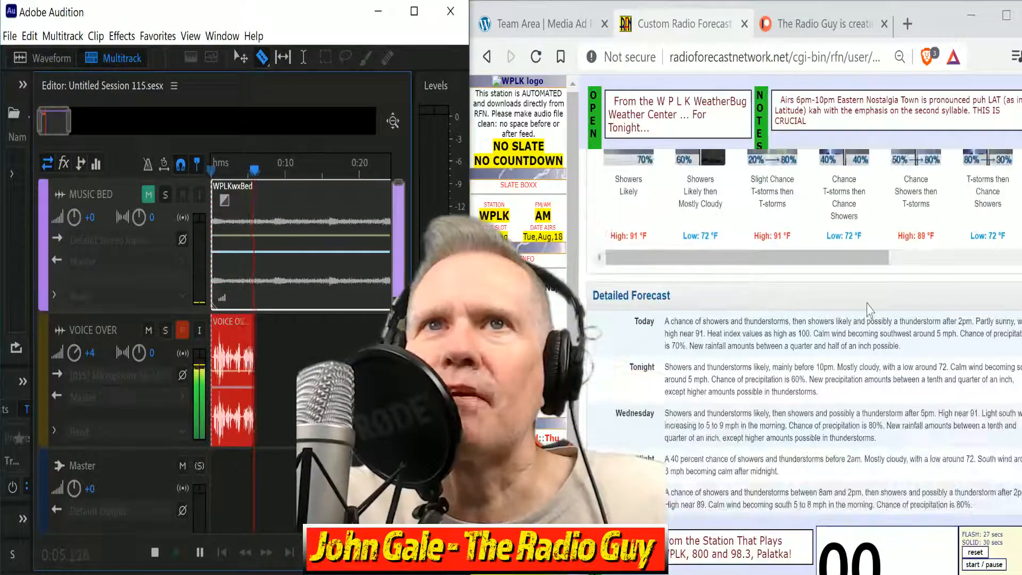
scroll(870, 309, down, 2)
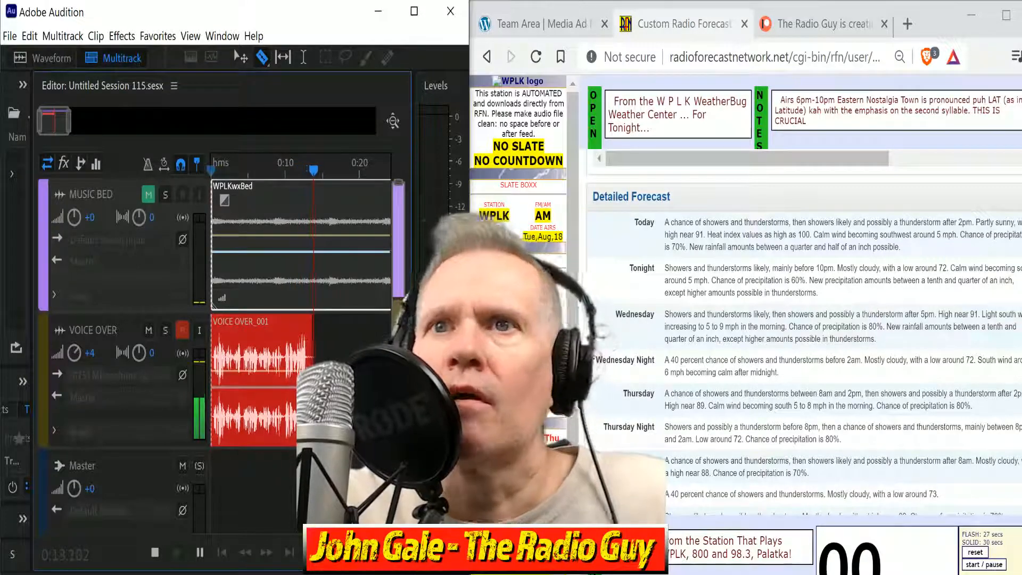
click(993, 566)
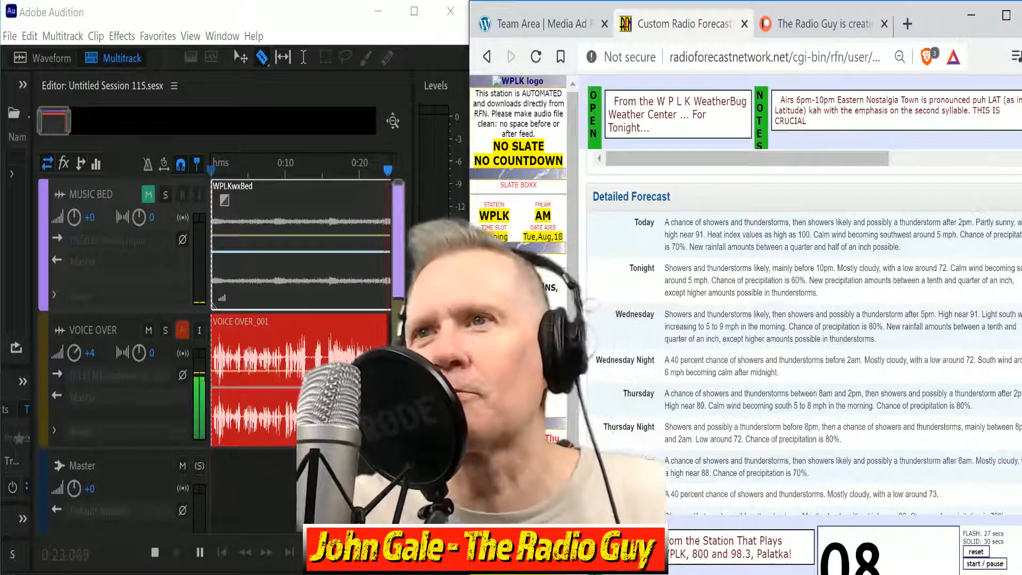
click(977, 552)
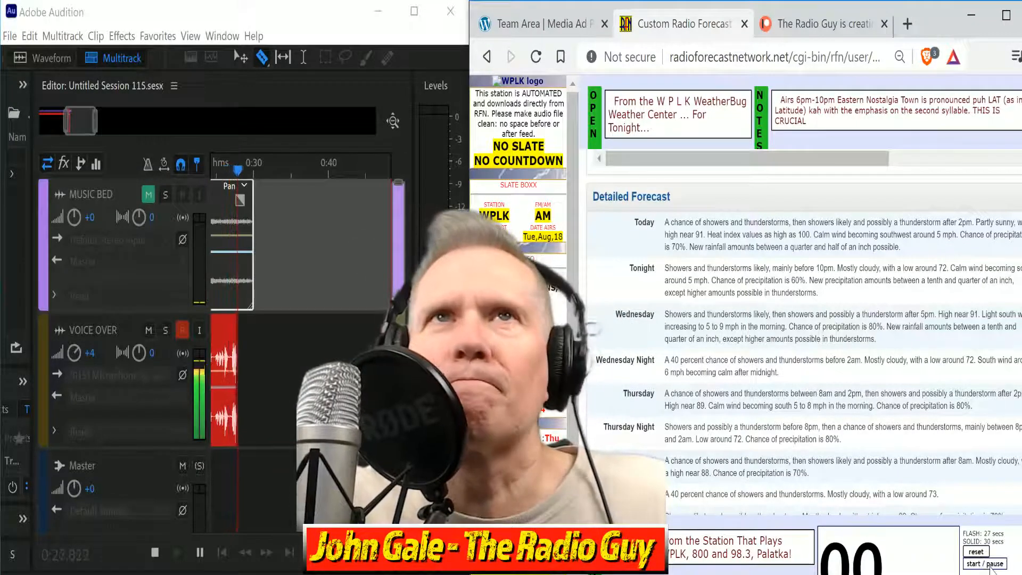
click(991, 566)
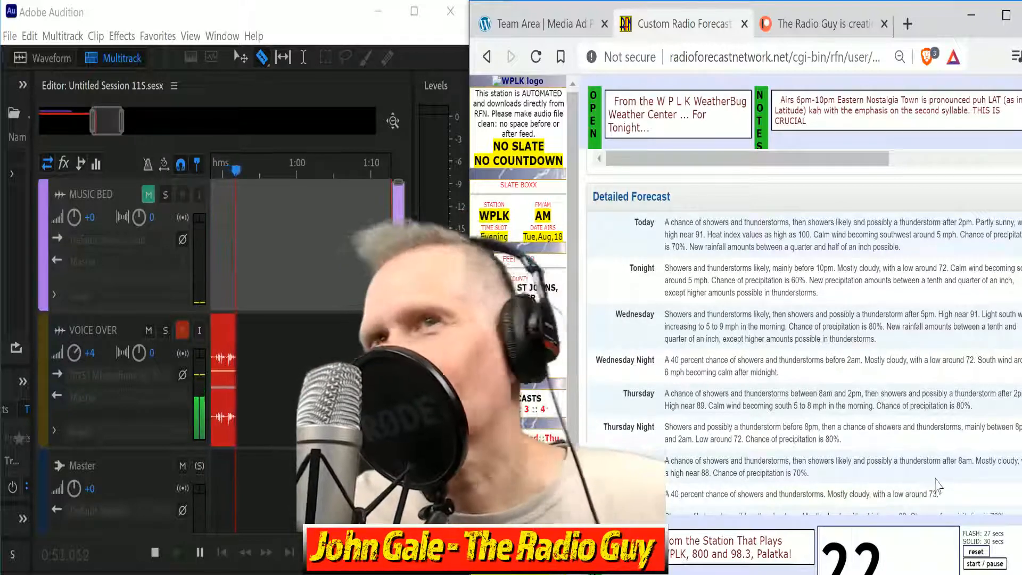
click(978, 553)
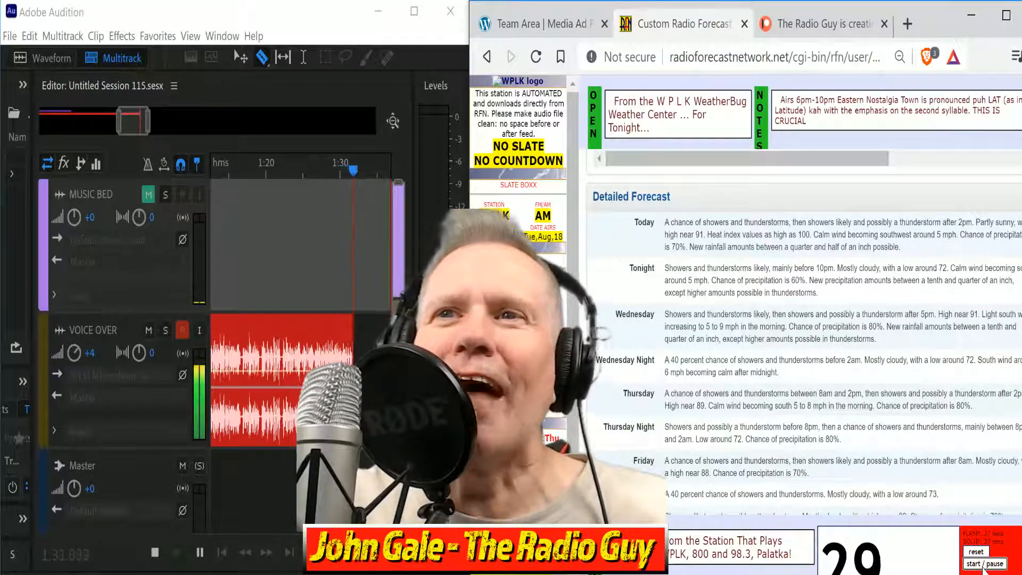
click(155, 553)
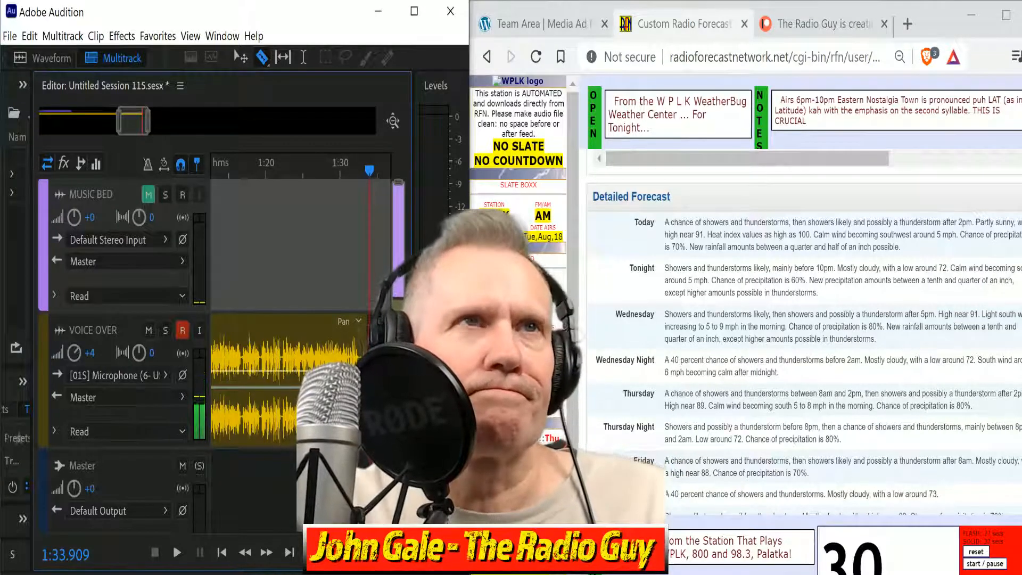
Split the voice-over clip just before the final take at about 1:02.5 and delete the part preceding it.
drag(127, 127, 107, 126)
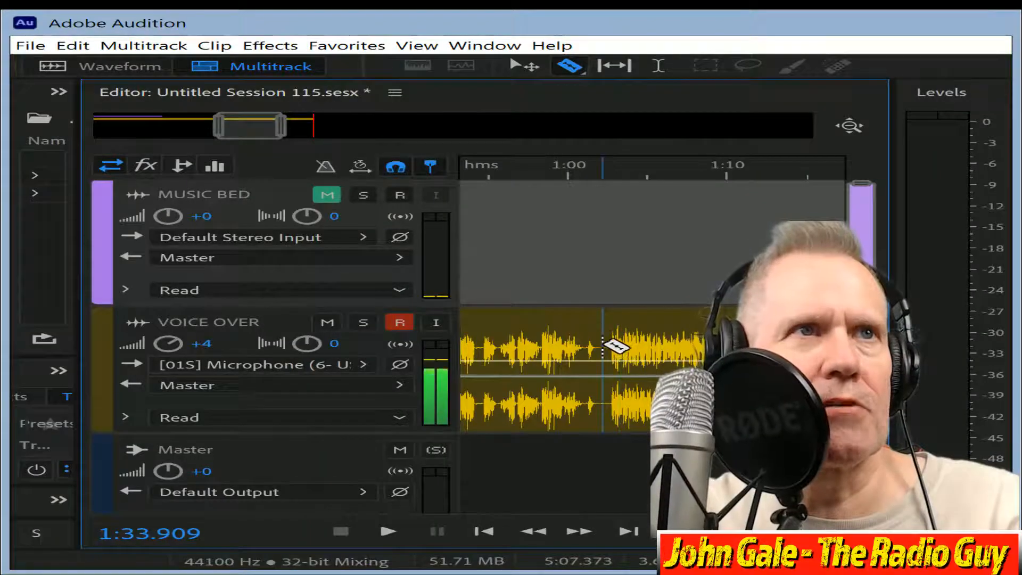
click(611, 334)
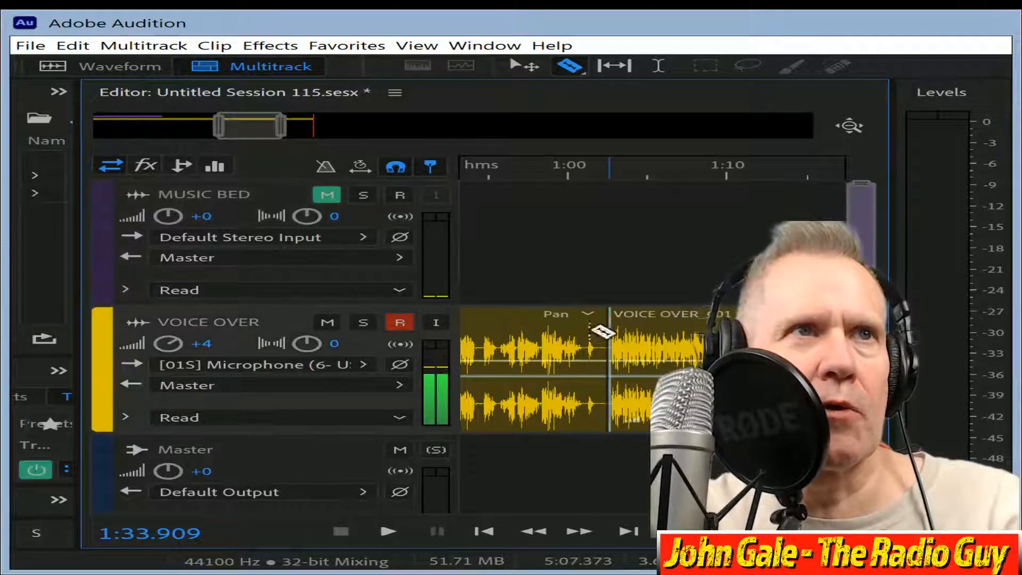
click(521, 323)
key(Delete)
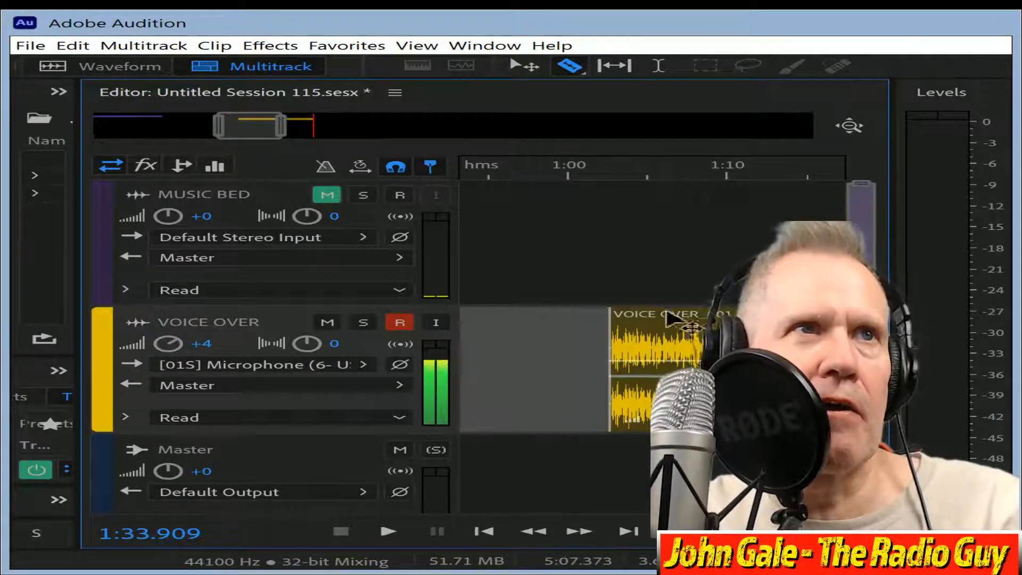
Move the final voice-over take to the session start at 0:00 and unmute the MUSIC BED track.
drag(712, 323, 220, 318)
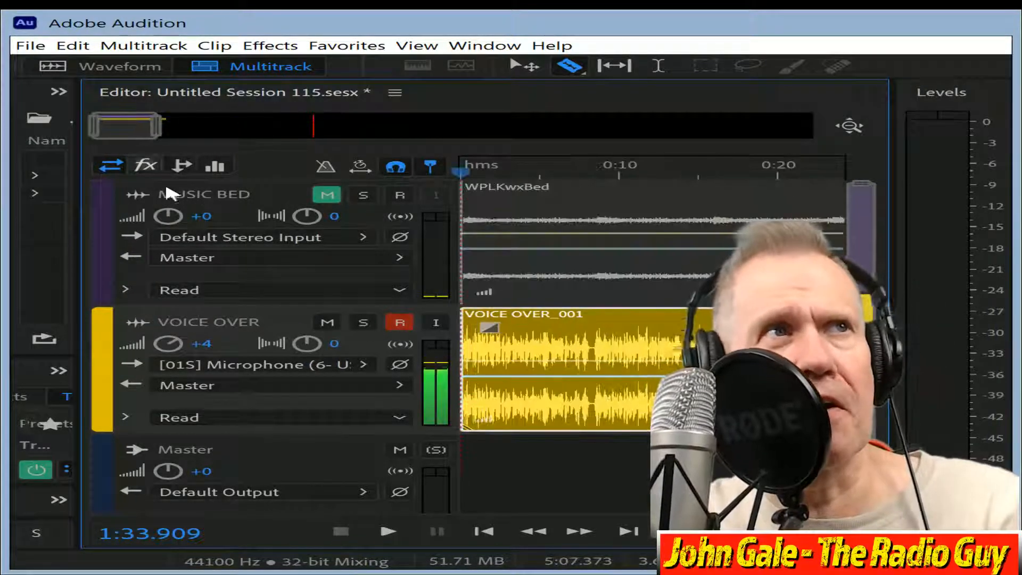
click(328, 196)
Mix the WPLK session down to a new file and boost the loudness of the whole mixdown.
key(shift+alt+m)
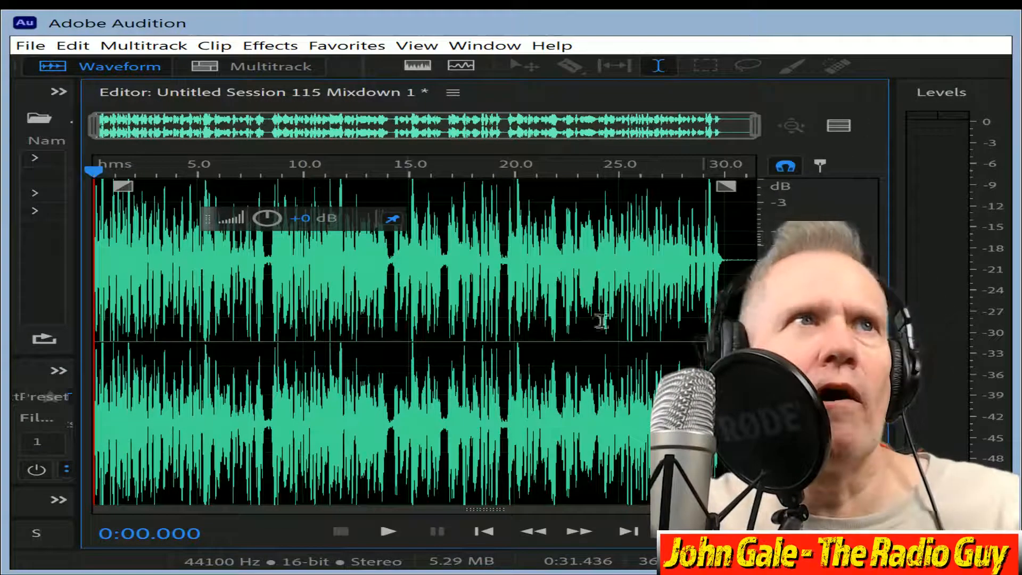
drag(268, 218, 234, 219)
key(ctrl+r)
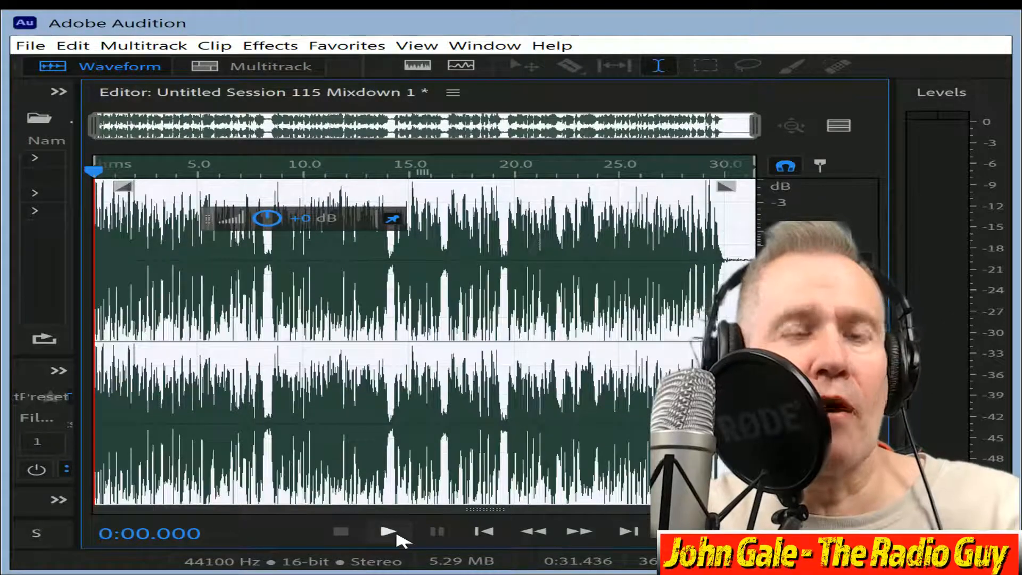
Play back the mixdown to check it and delete the tail after 0:30.000.
click(397, 534)
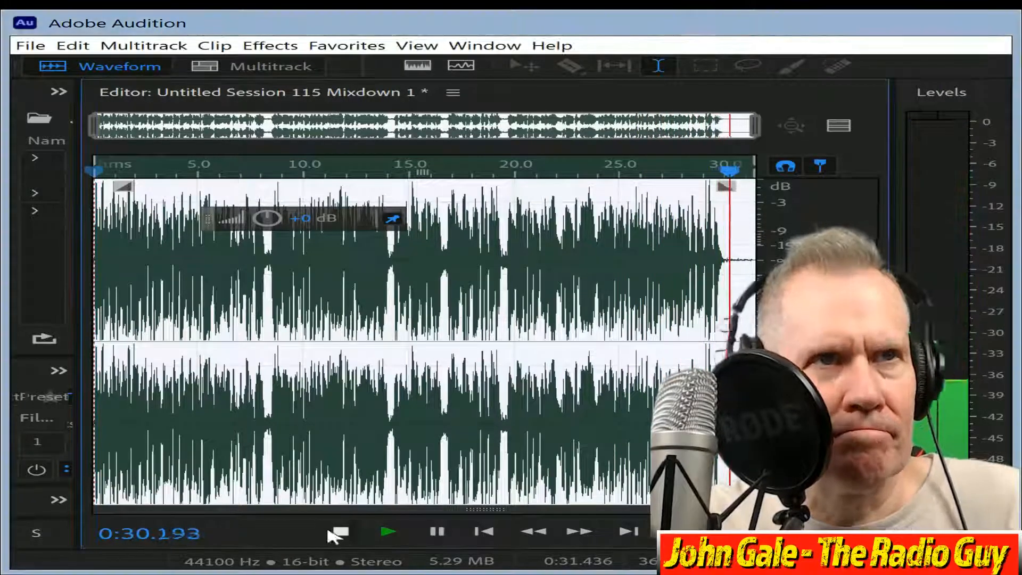
click(340, 531)
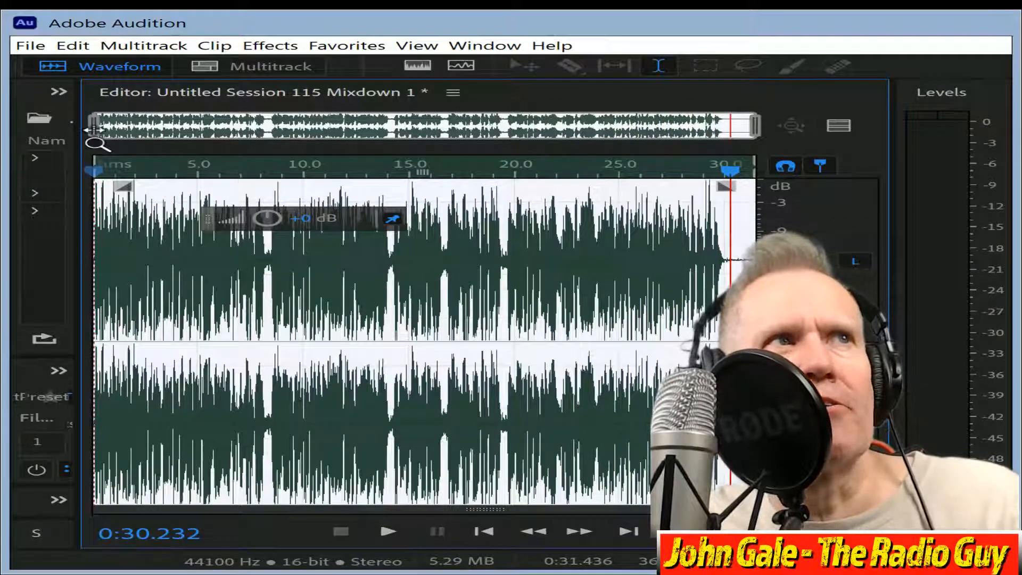
drag(96, 136, 534, 173)
drag(667, 262, 759, 277)
key(Delete)
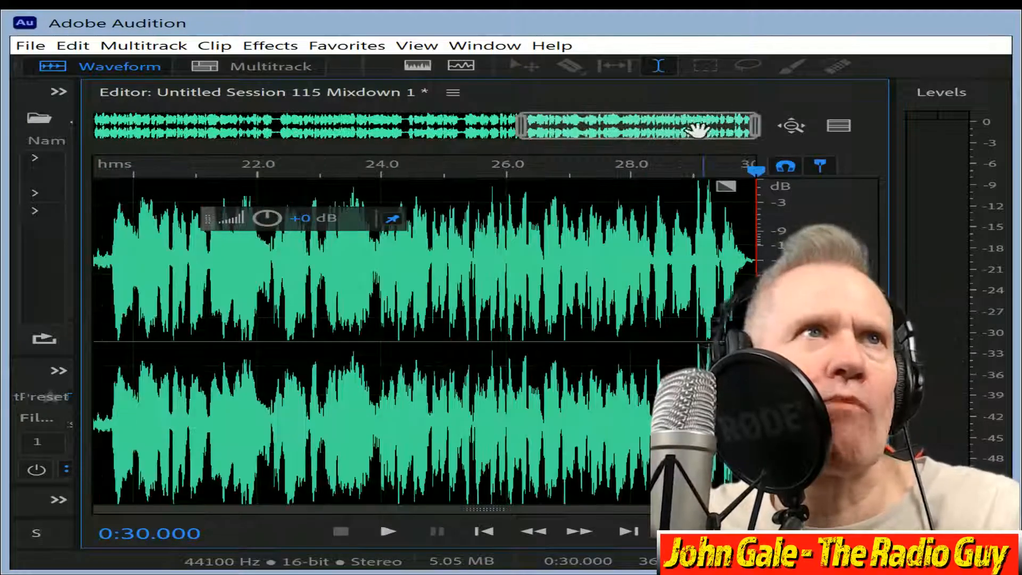
Export the trimmed WPLK mixdown to E: as wplkamev.mp3 in MP3 format, overwriting the existing file.
drag(696, 128, 8, 130)
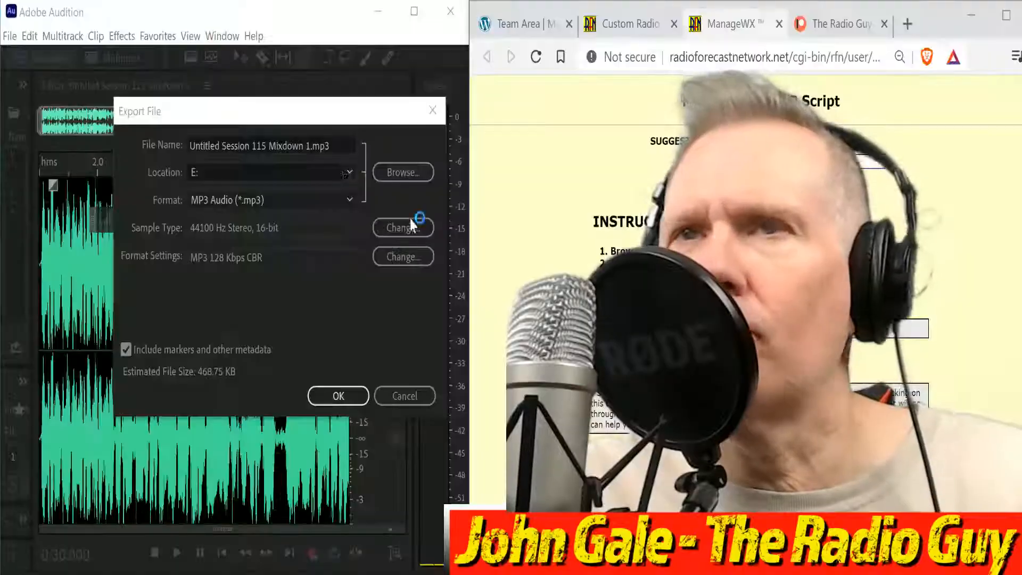
click(309, 151)
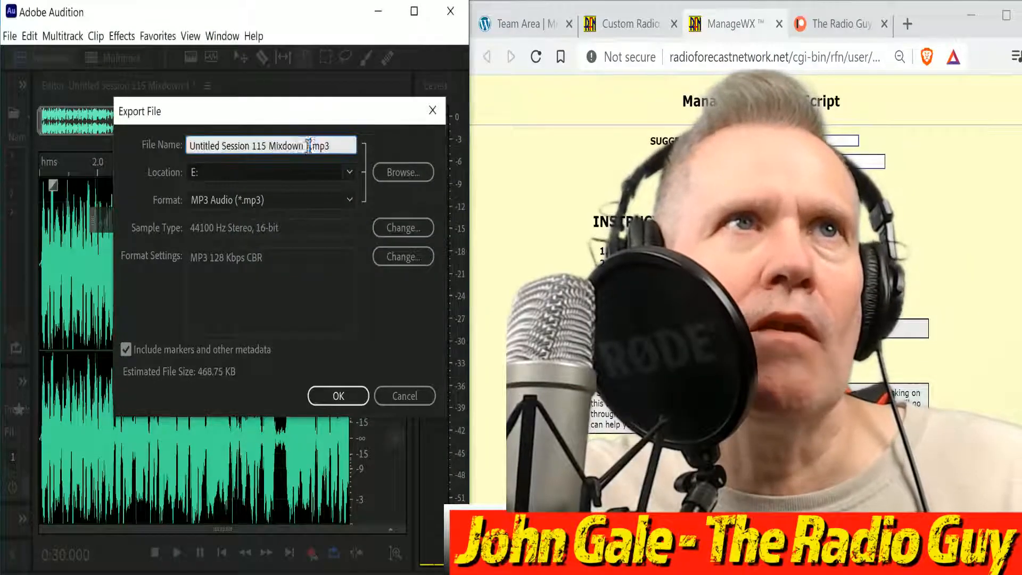
text(wplkamev)
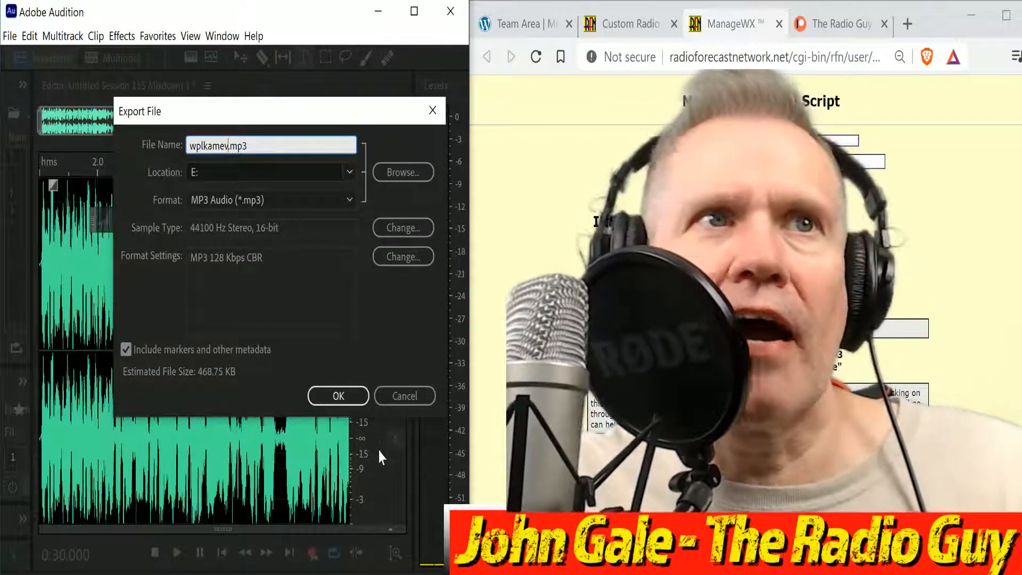
click(335, 398)
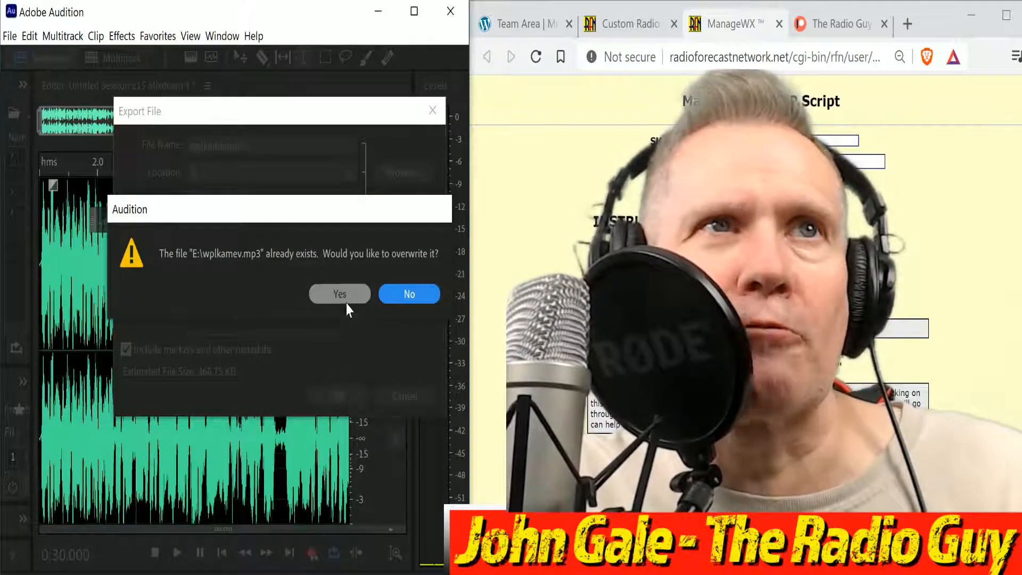
click(346, 301)
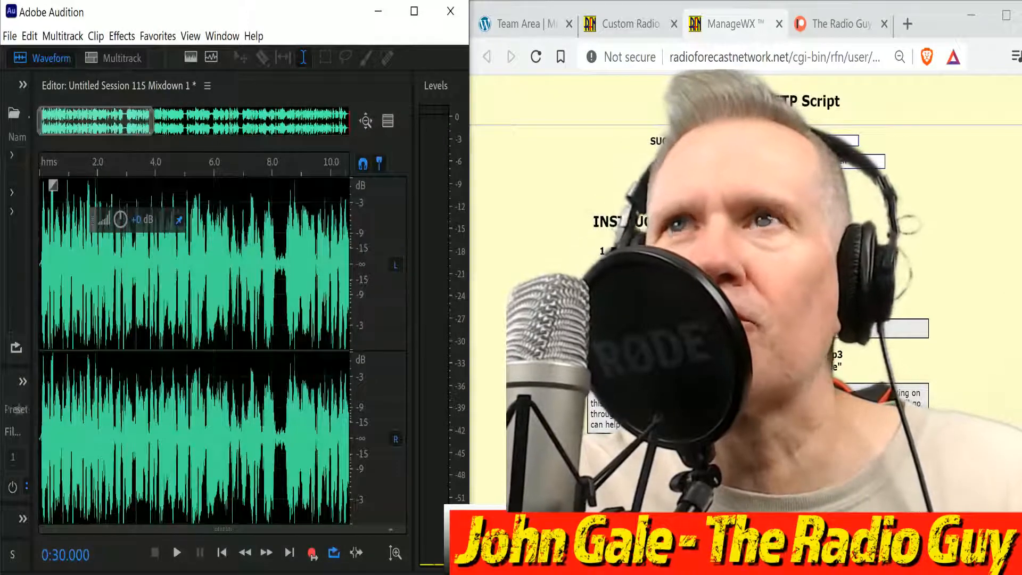
Upload wplkamev.mp3 from E: through the ManageWX FTP script in the browser and close its results page.
click(773, 162)
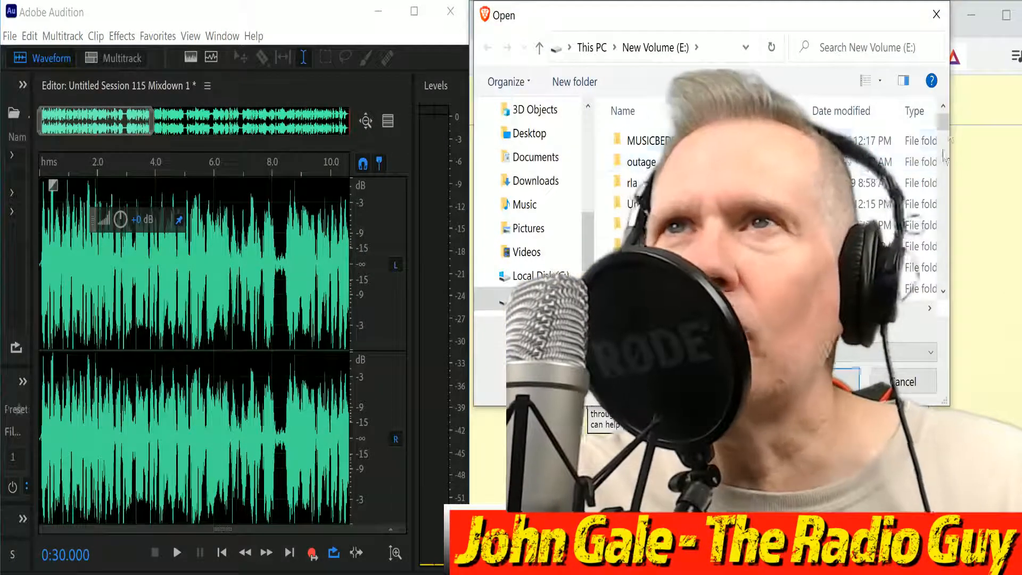
drag(944, 155, 946, 276)
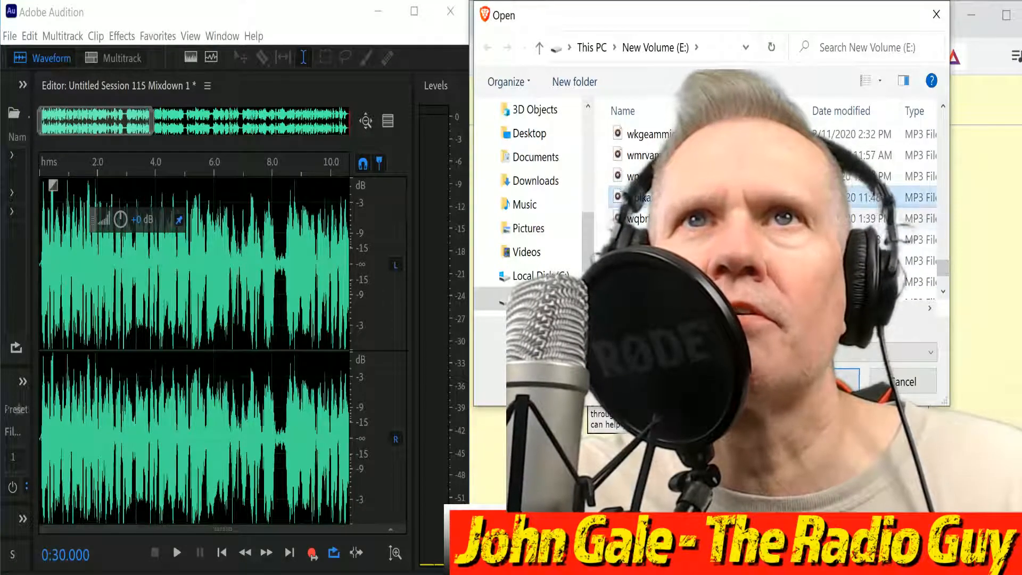
double_click(692, 198)
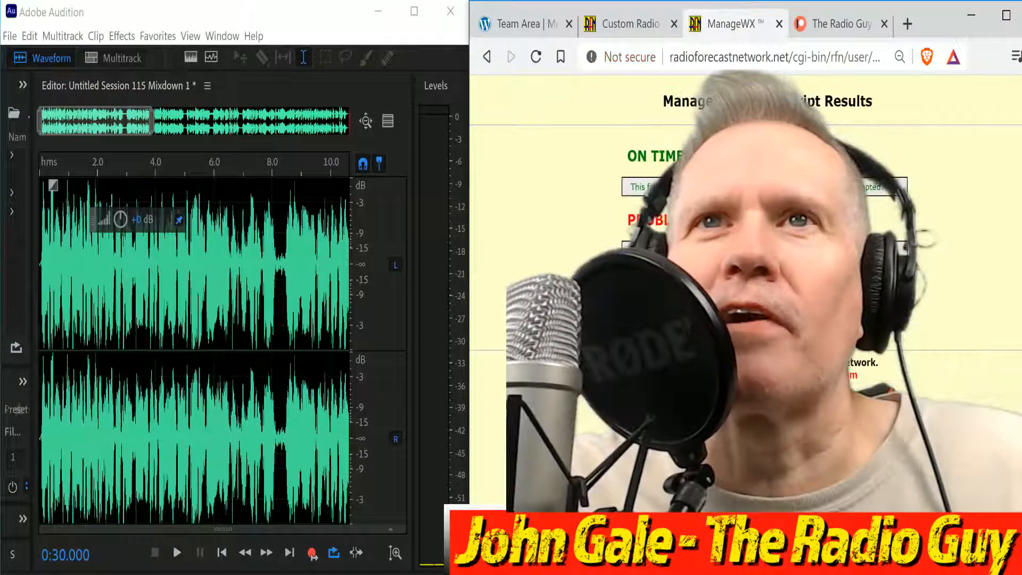
key(ctrl+w)
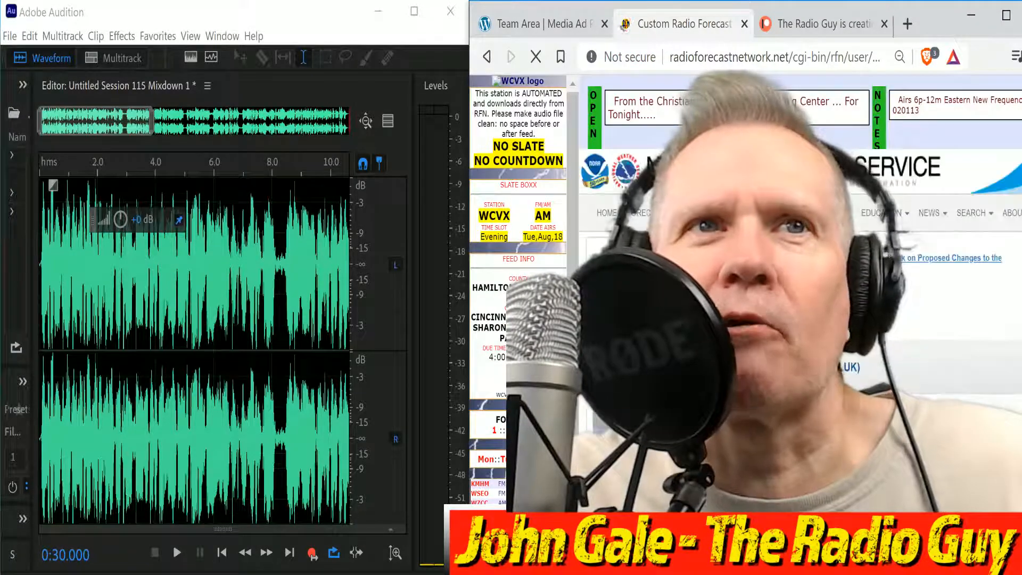
Return to Audition and close all open WPLK files without saving any of them.
click(13, 41)
click(59, 165)
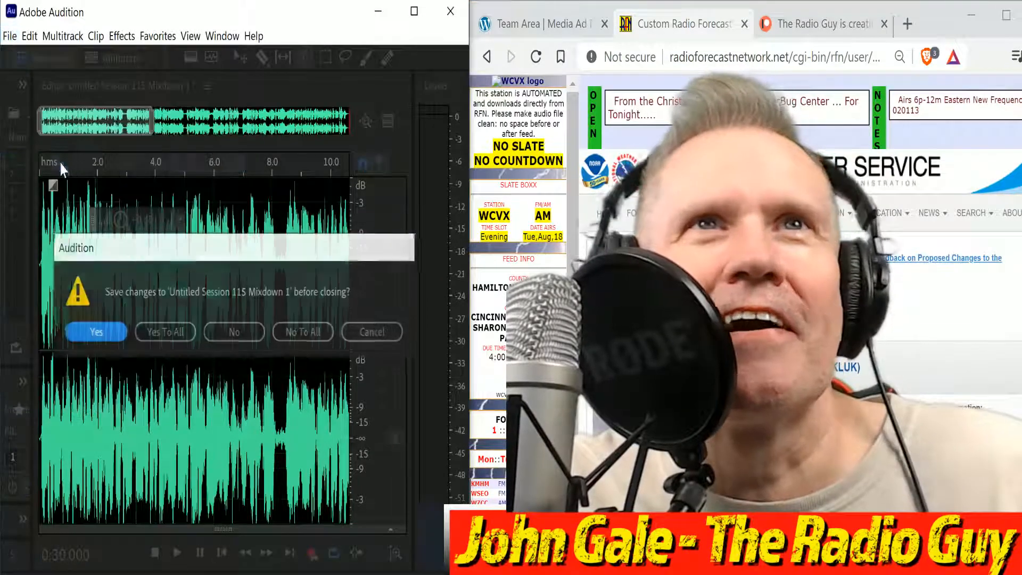
click(306, 335)
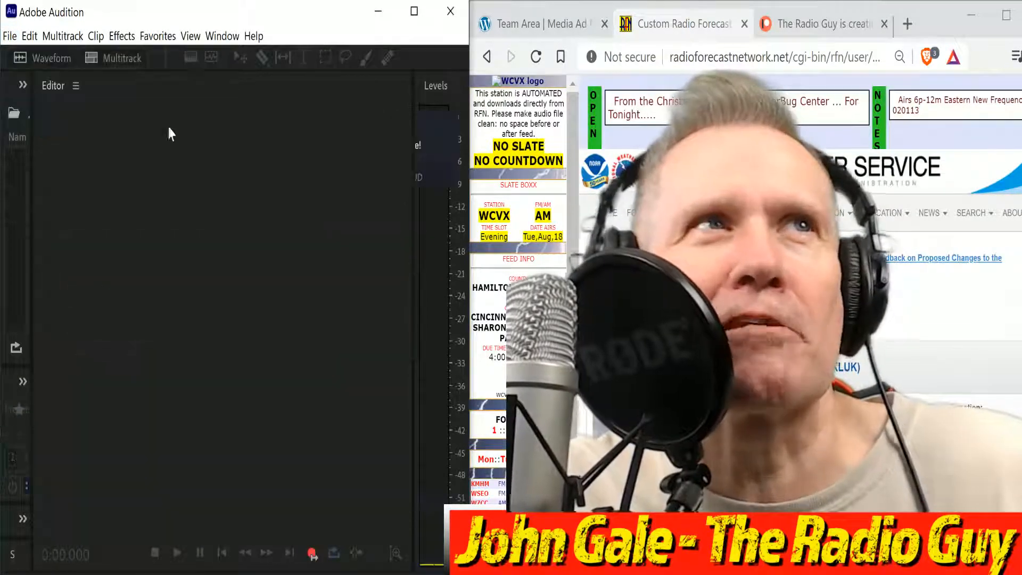
Create the multitrack session Untitled Session 116 in E: from the WCVX NEW template.
click(105, 60)
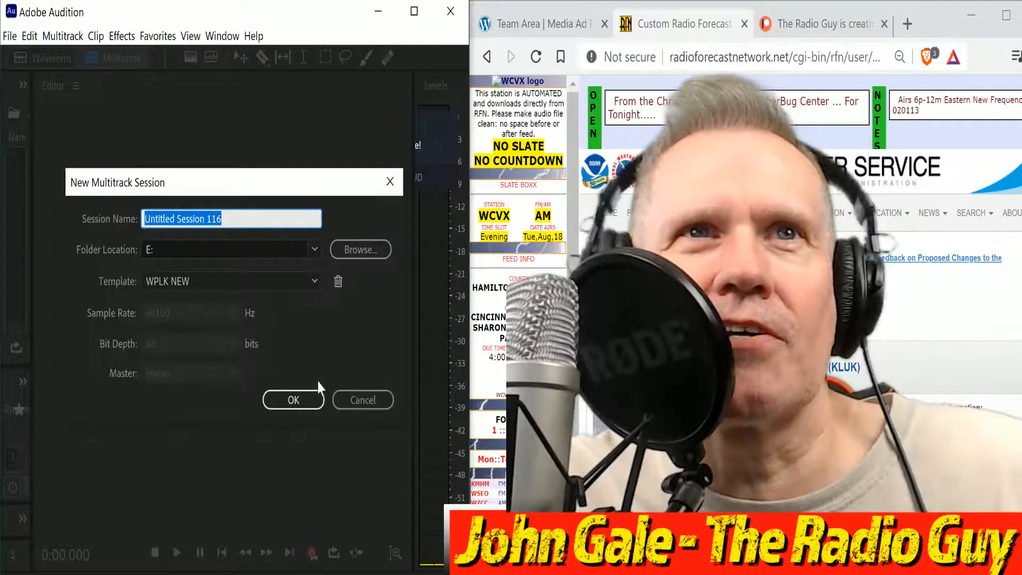
click(317, 285)
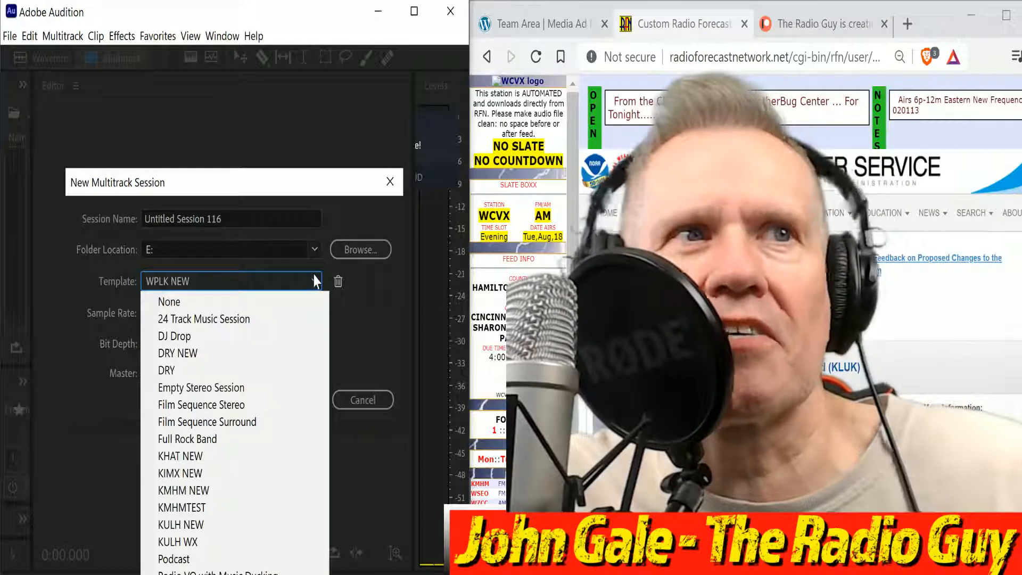
click(229, 574)
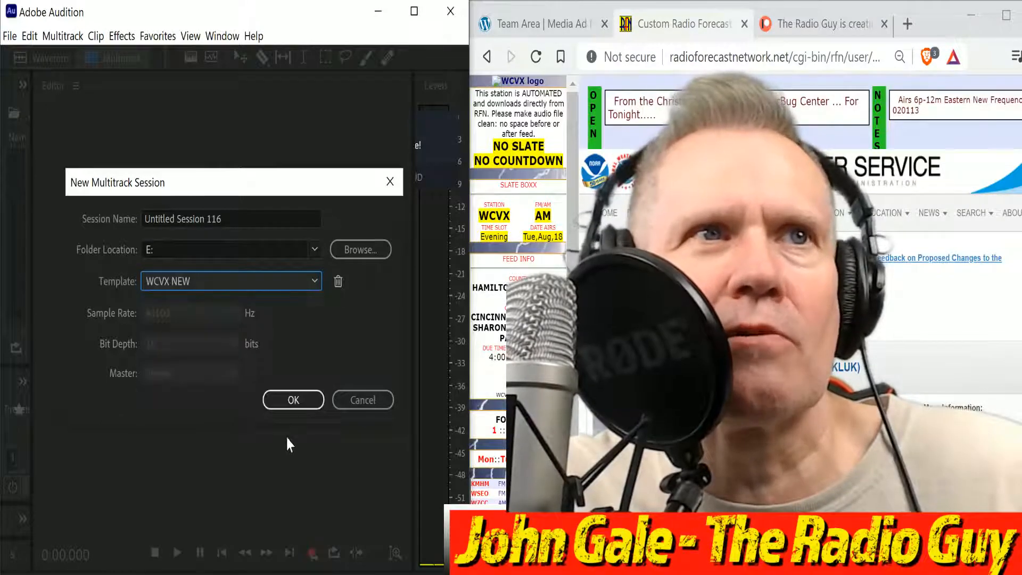
click(292, 398)
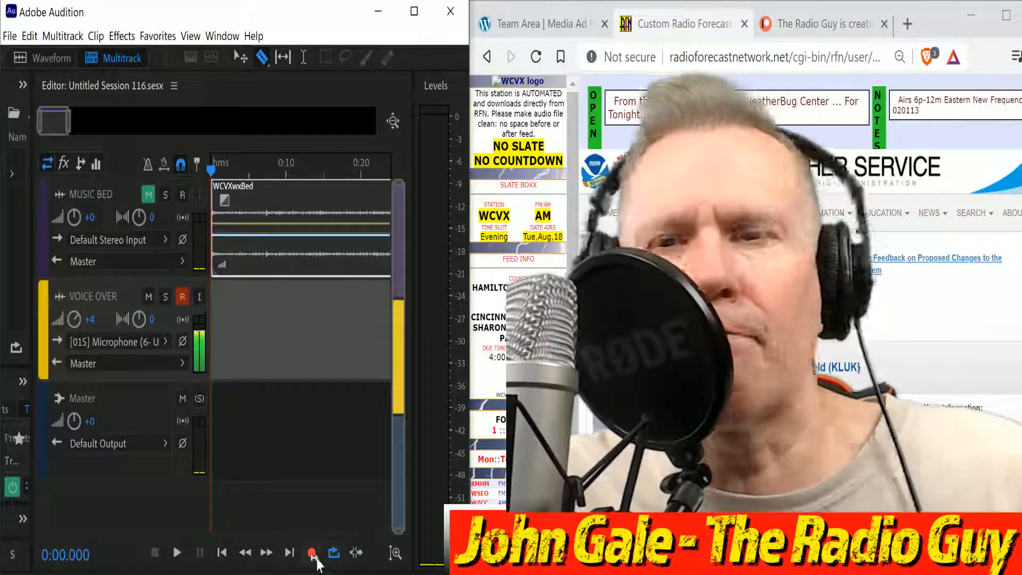
Record the WCVX Cincinnati forecast voice-over up to about 1:01, restarting the web page's stopwatch to time the final take.
click(312, 554)
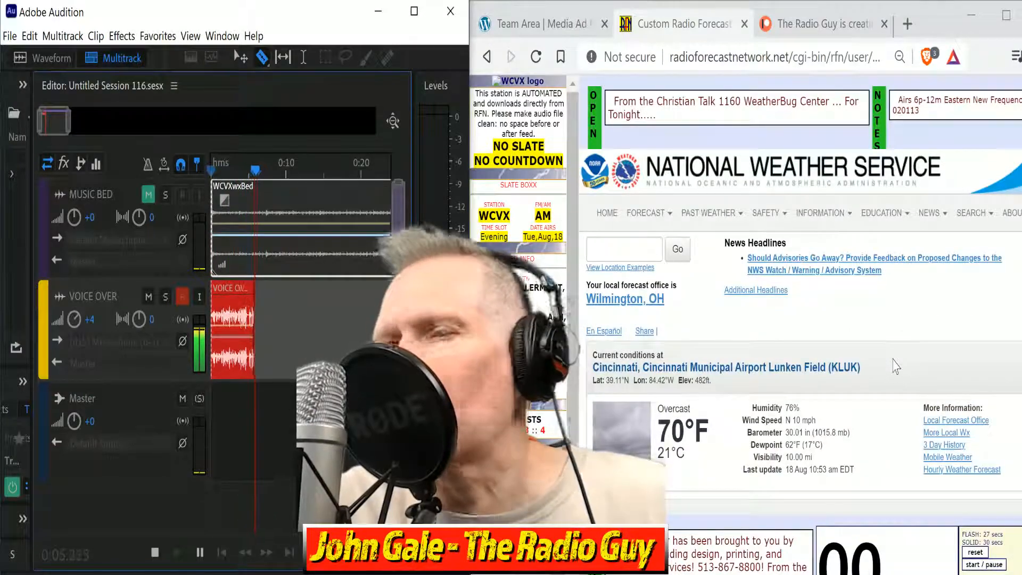
scroll(1001, 308, down, 10)
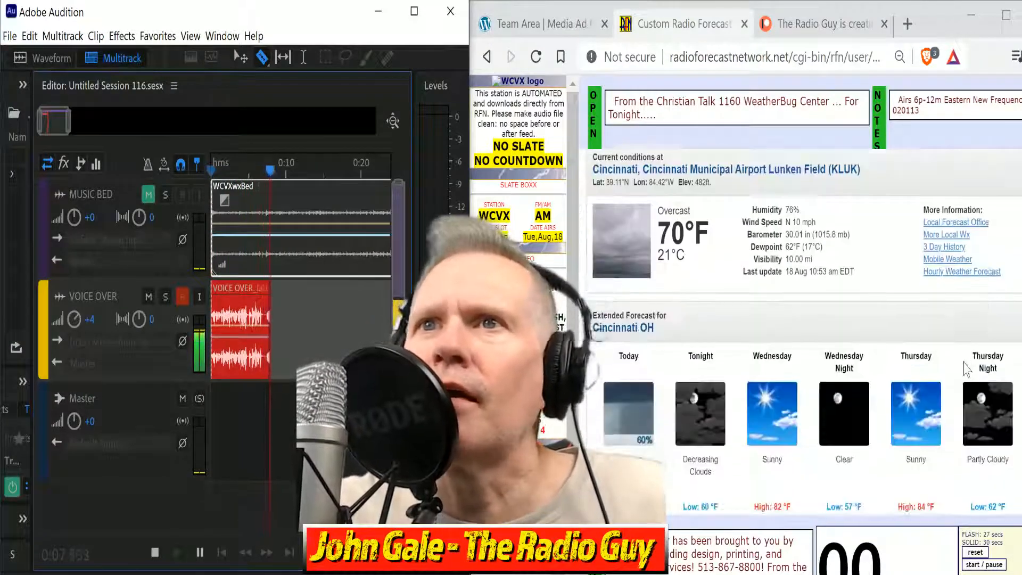
click(984, 565)
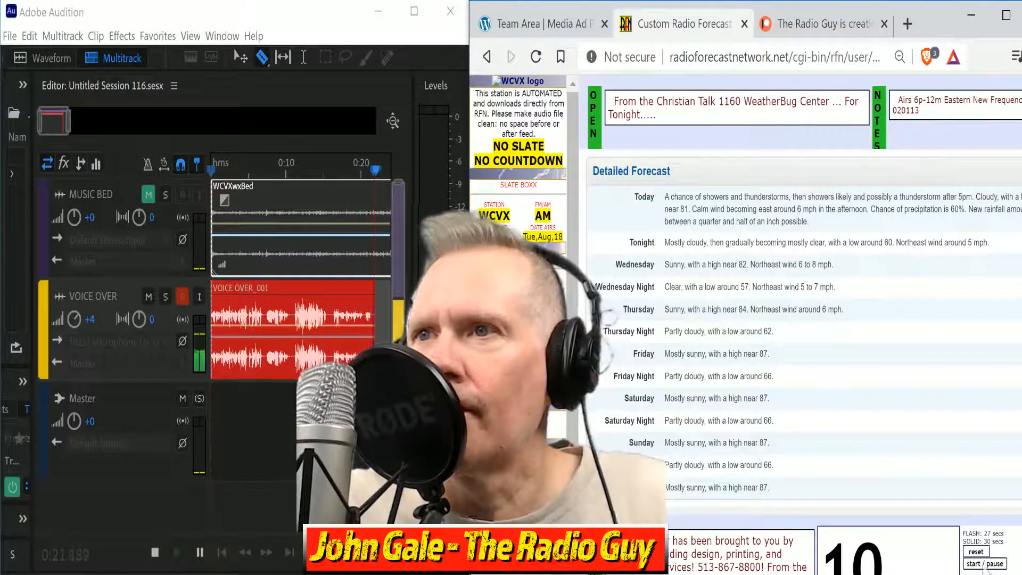
click(982, 554)
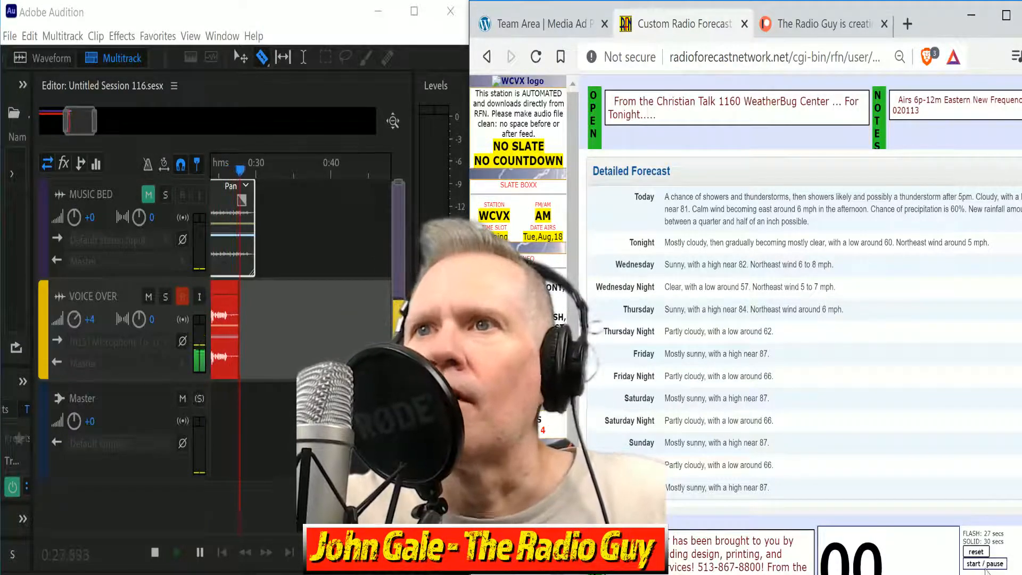
click(988, 564)
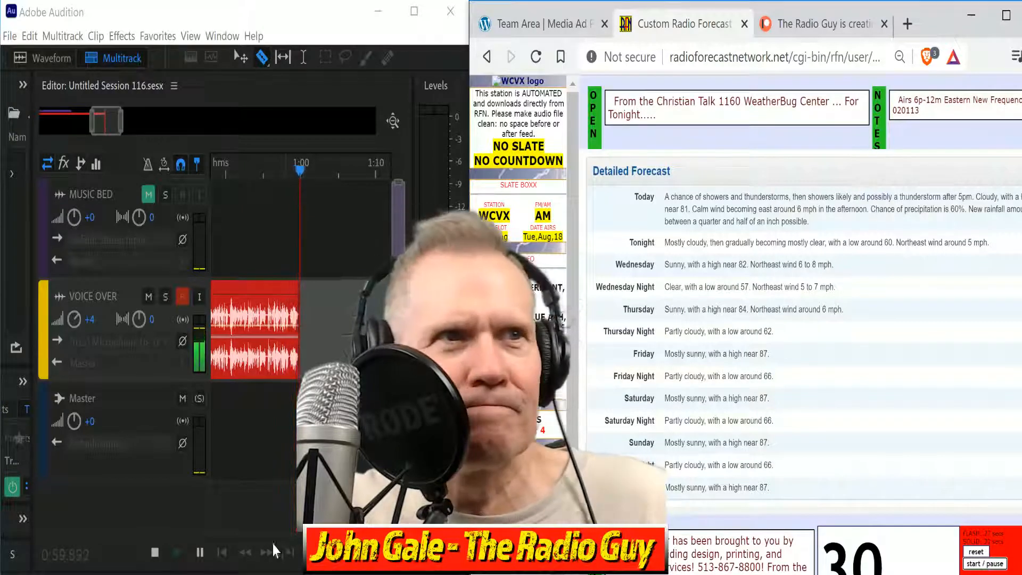
click(155, 552)
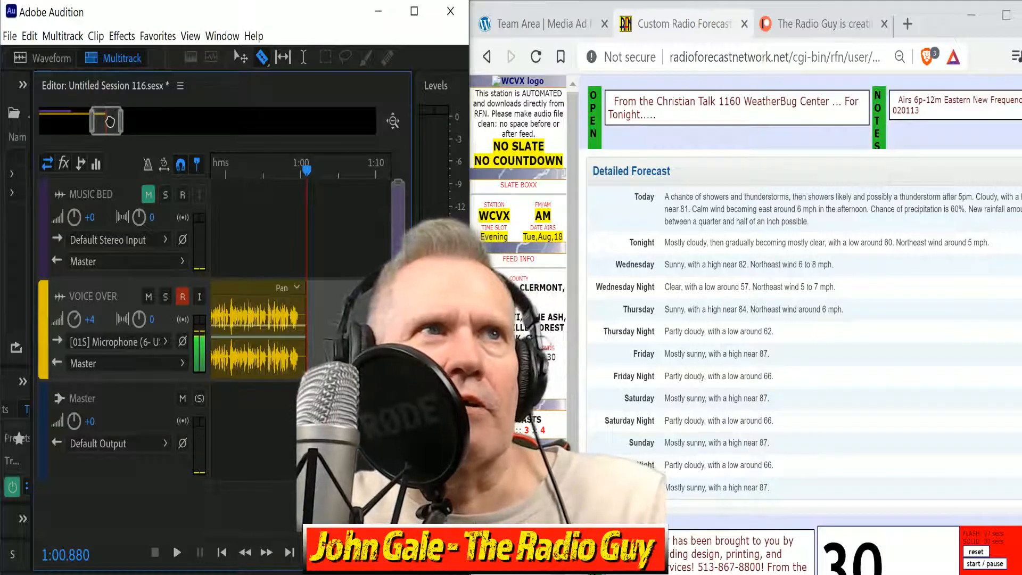
Split the voice-over clip just before the final take at about 0:29 and delete the part preceding it.
drag(107, 120, 75, 130)
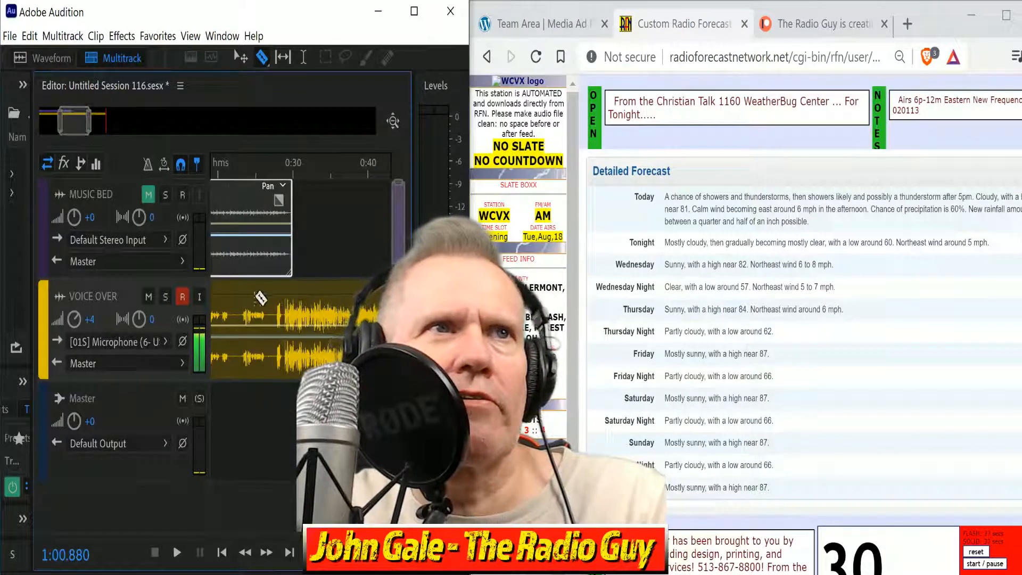
click(284, 299)
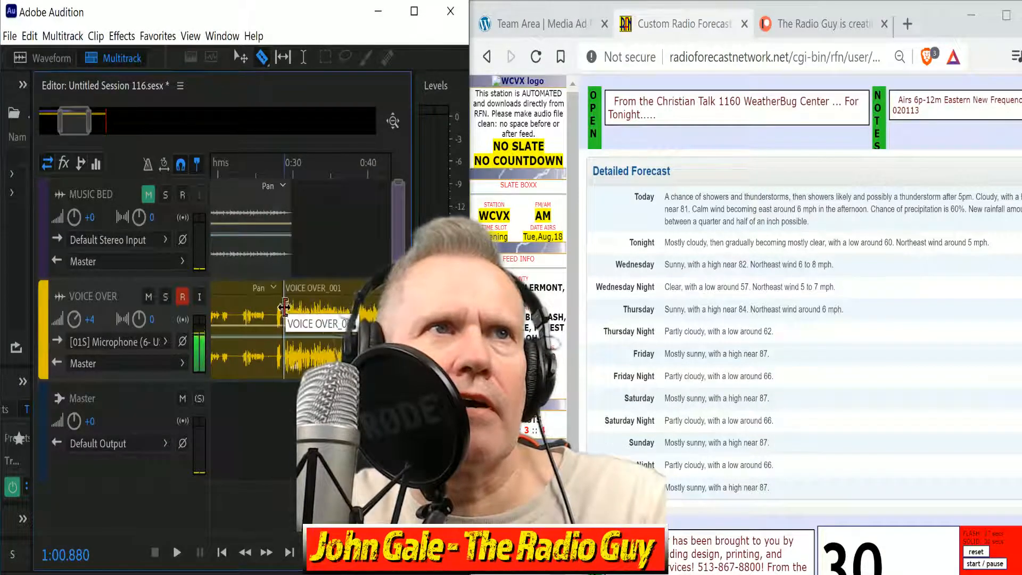
click(242, 288)
key(Delete)
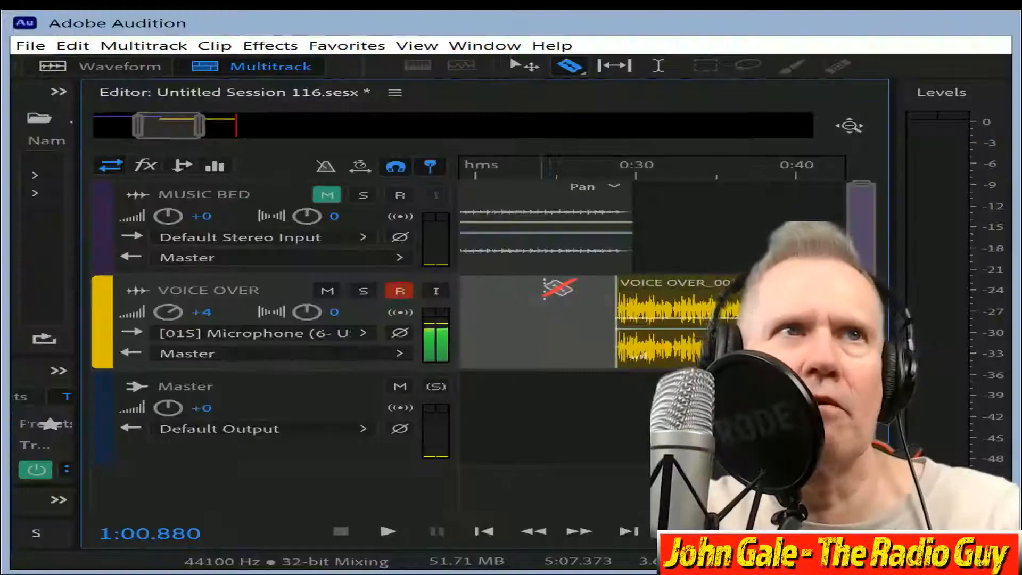
Move the final WCVX voice-over take to the session start at 0:00 and unmute the MUSIC BED track.
drag(698, 287, 228, 320)
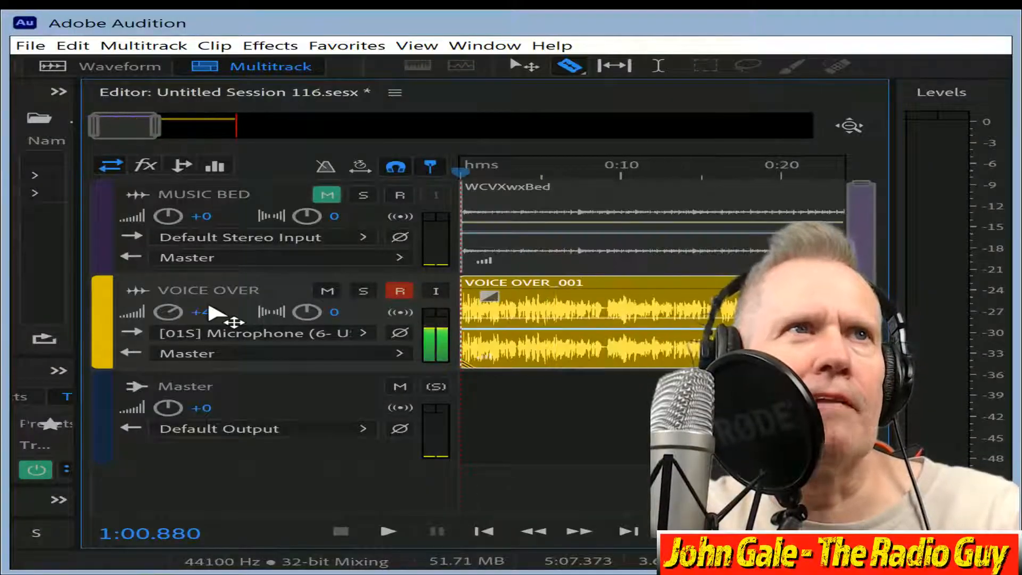
click(326, 198)
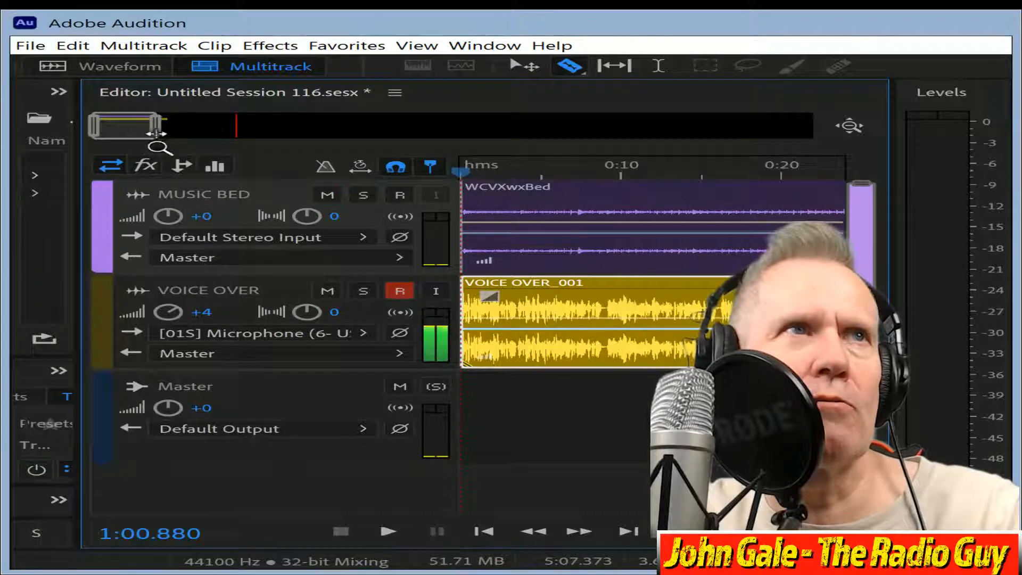
Cut off about 0.17 s of silence at the voice-over clip's beginning and move the clip back to 0:00.
drag(154, 138, 83, 128)
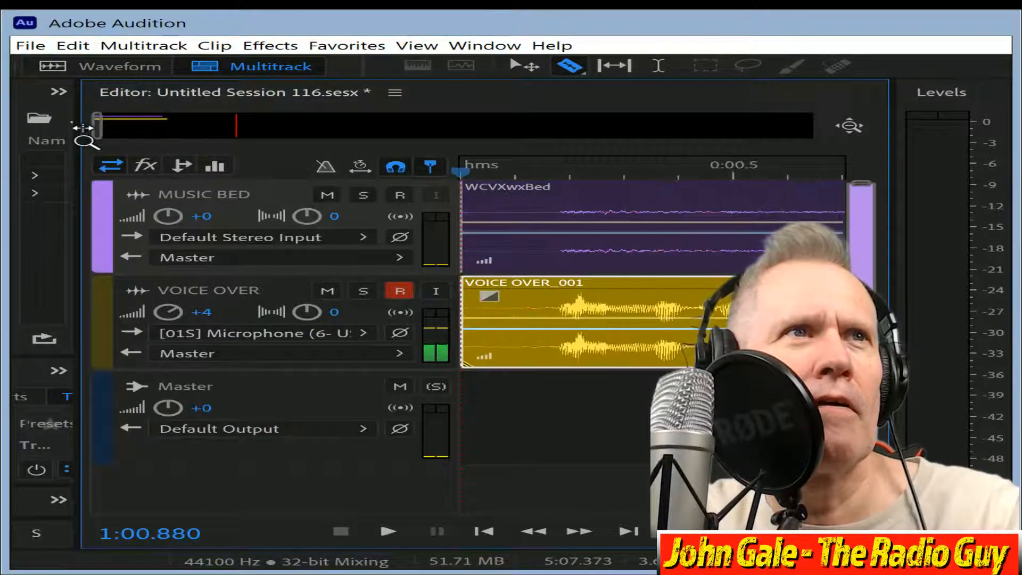
click(551, 308)
click(507, 292)
key(Delete)
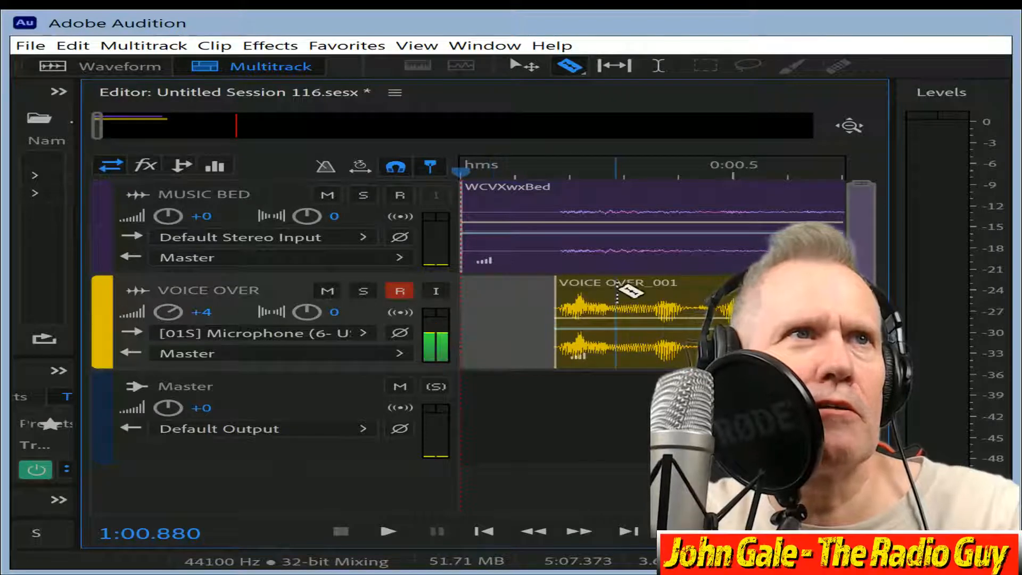
drag(621, 285, 394, 290)
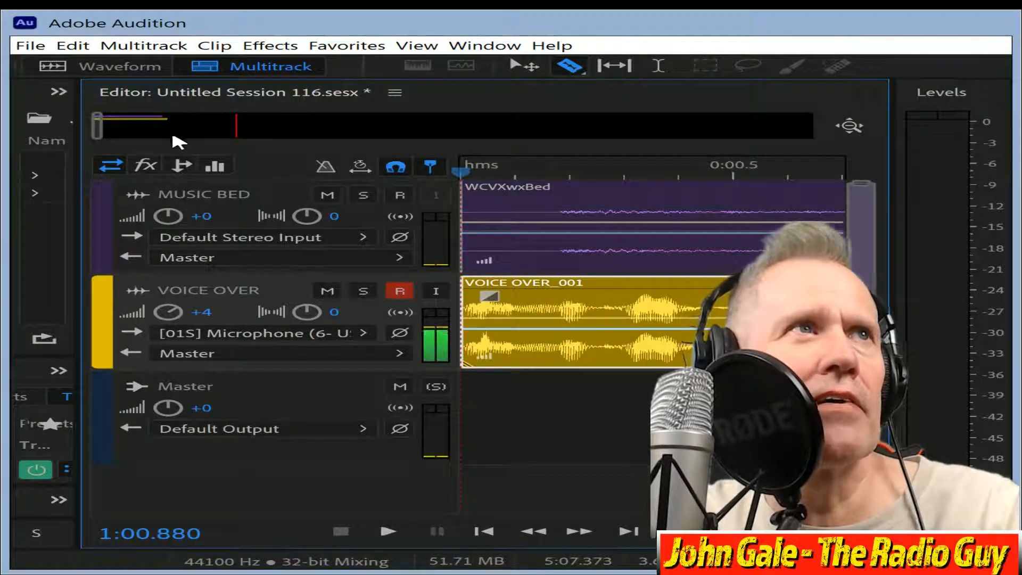
Mix the WCVX session down to a new file and adjust the gain of the whole mixdown.
drag(104, 132, 171, 133)
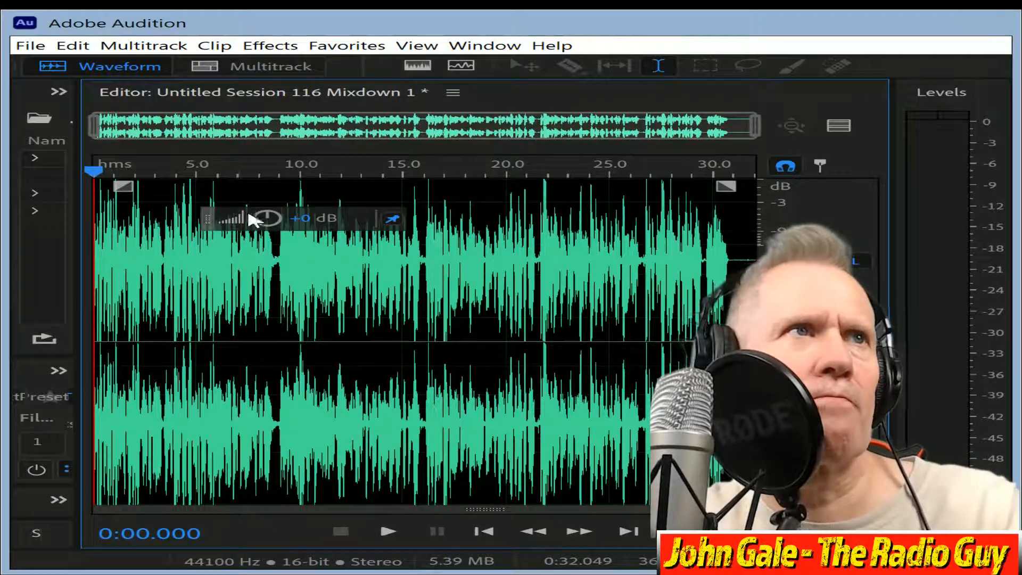
drag(269, 219, 217, 228)
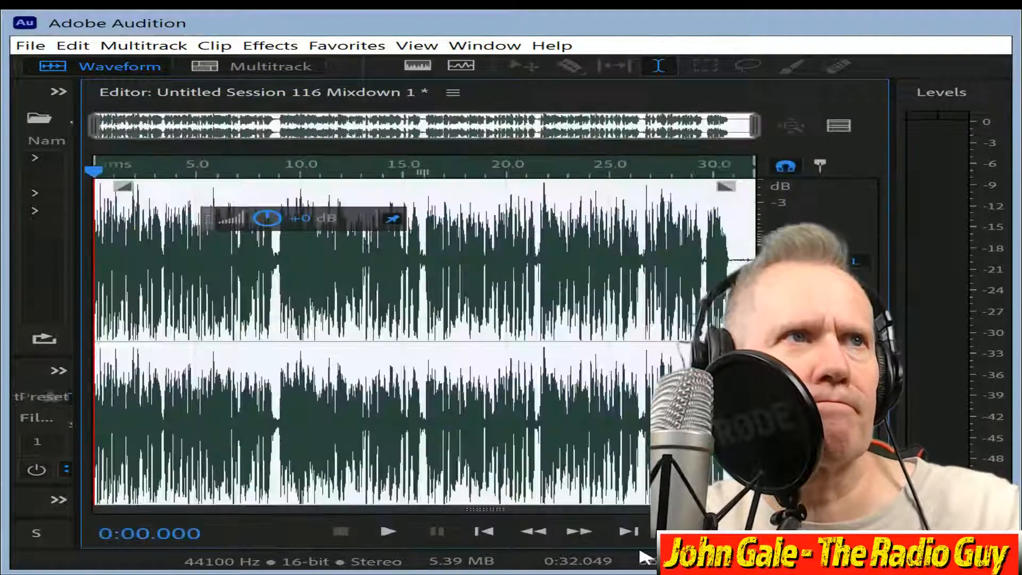
Play back the WCVX mixdown to check it and delete the tail after 0:30.999.
click(389, 534)
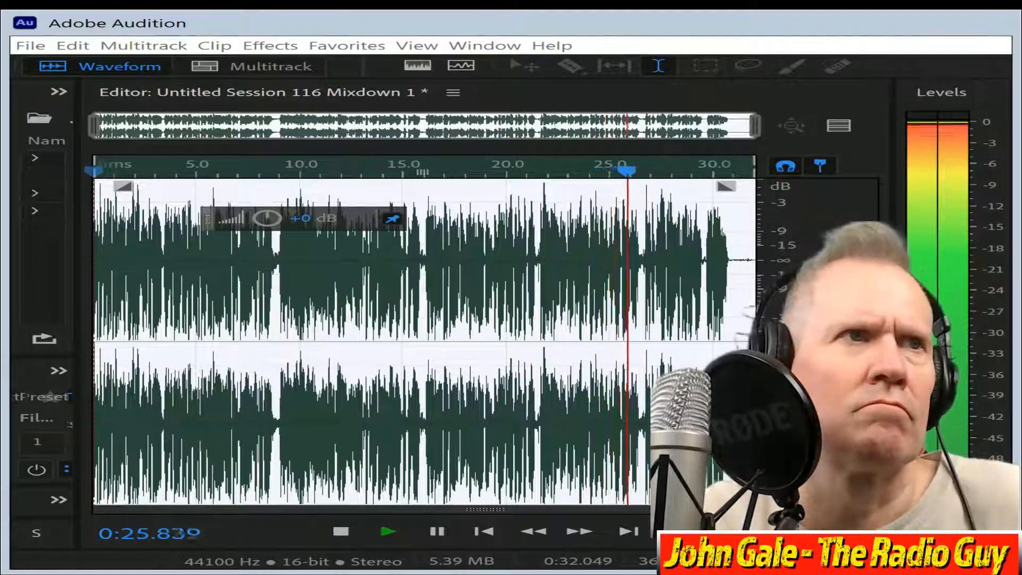
click(341, 532)
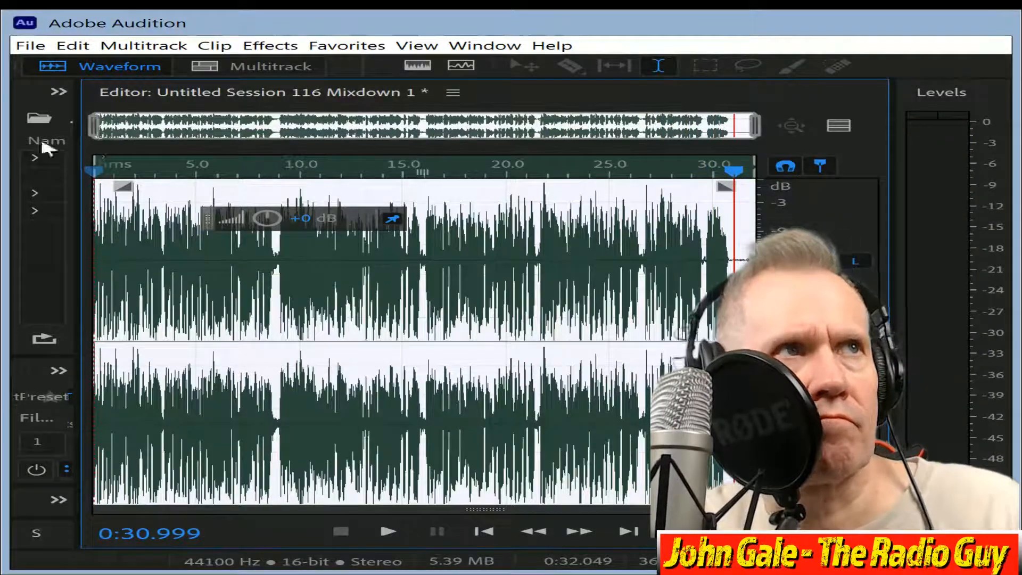
drag(96, 131, 408, 154)
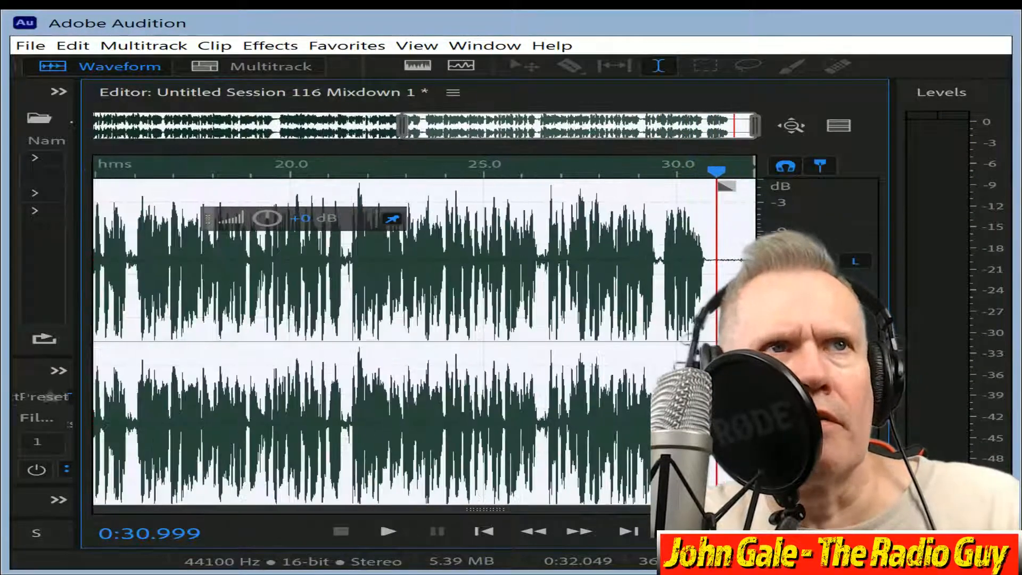
key(Delete)
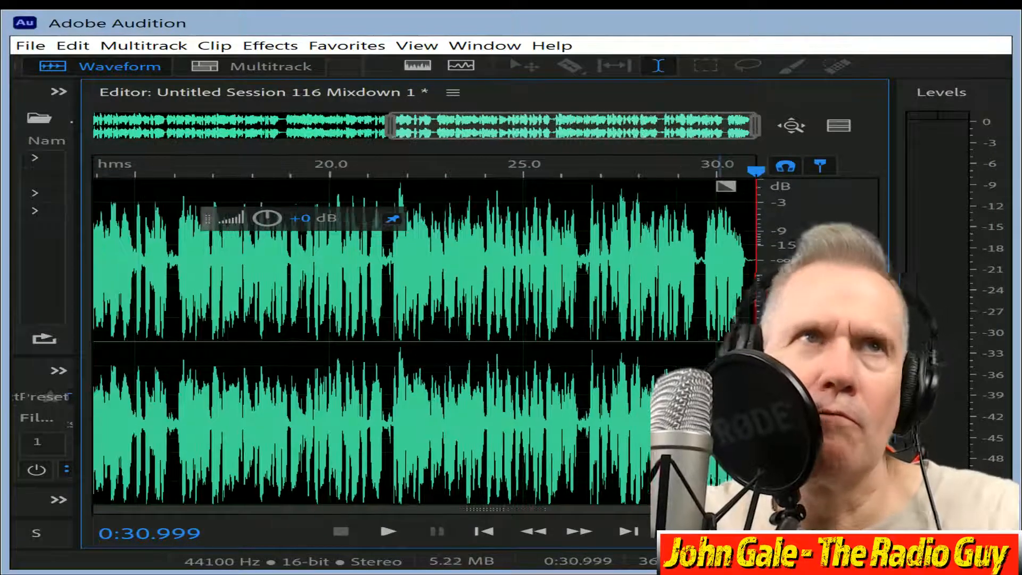
Apply Stretch and Pitch to the whole WCVX mixdown with a new duration of 0:30.000.
drag(708, 125, 8, 157)
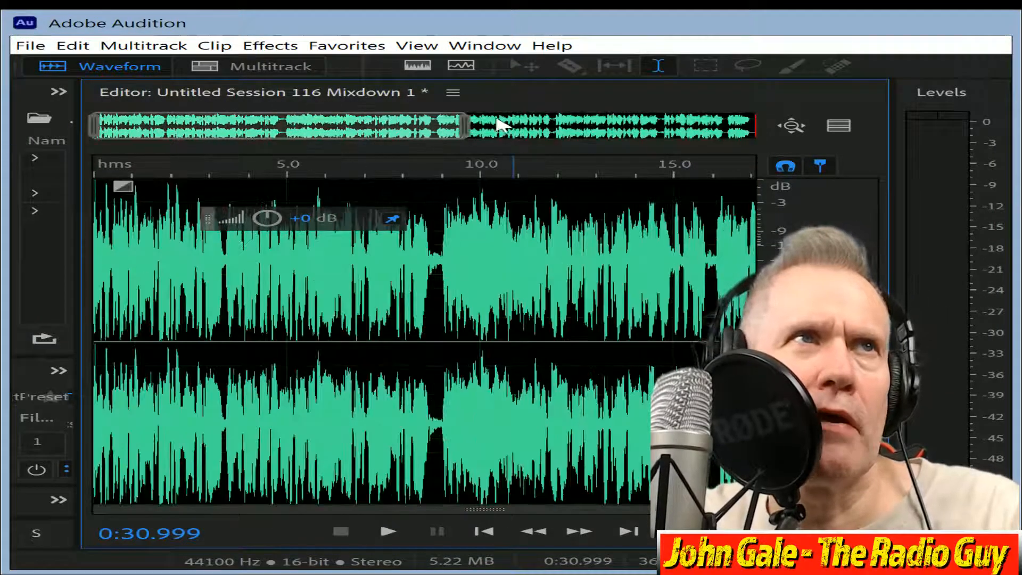
drag(467, 128, 189, 128)
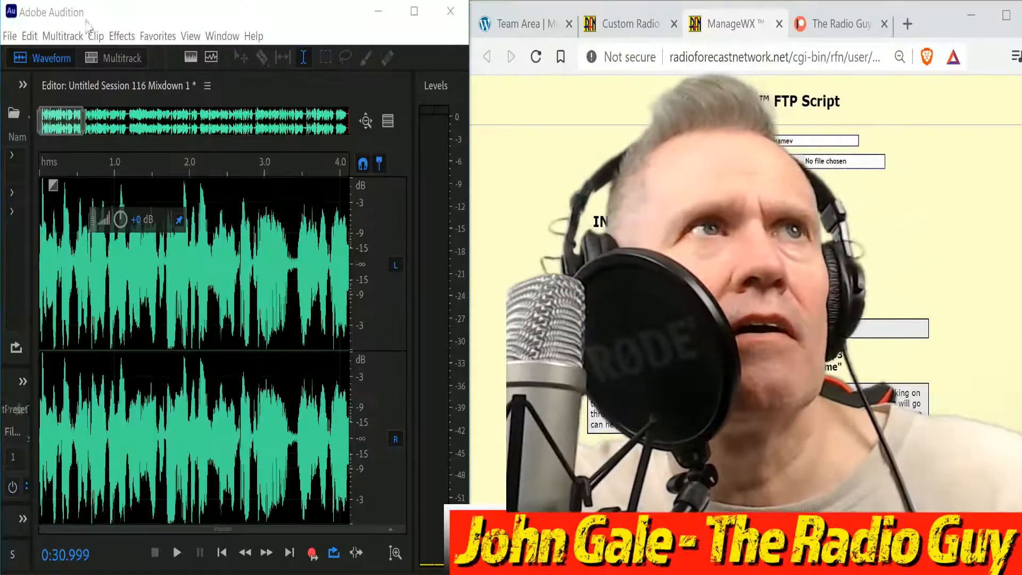
click(146, 38)
mouse_move(127, 41)
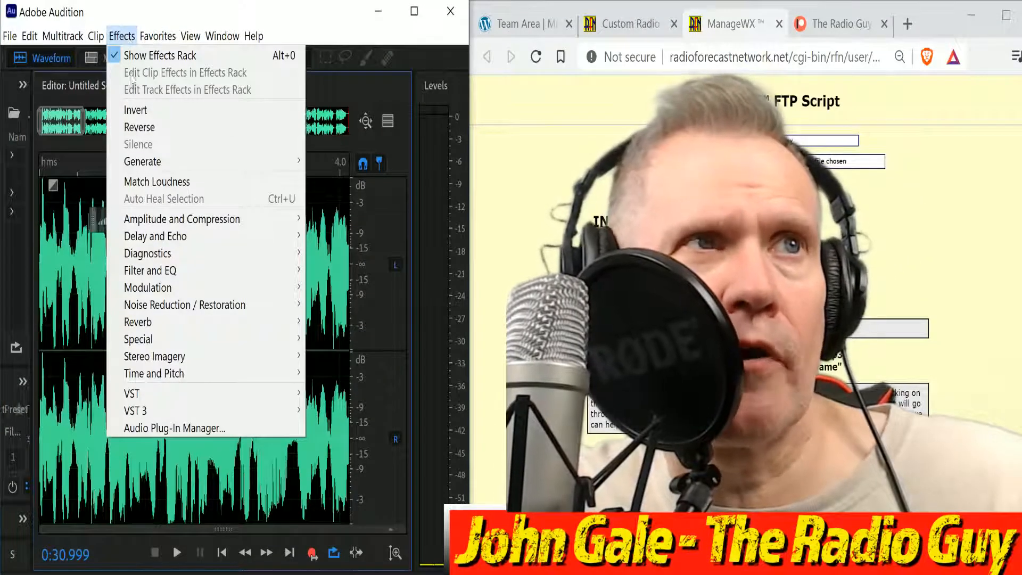
mouse_move(173, 376)
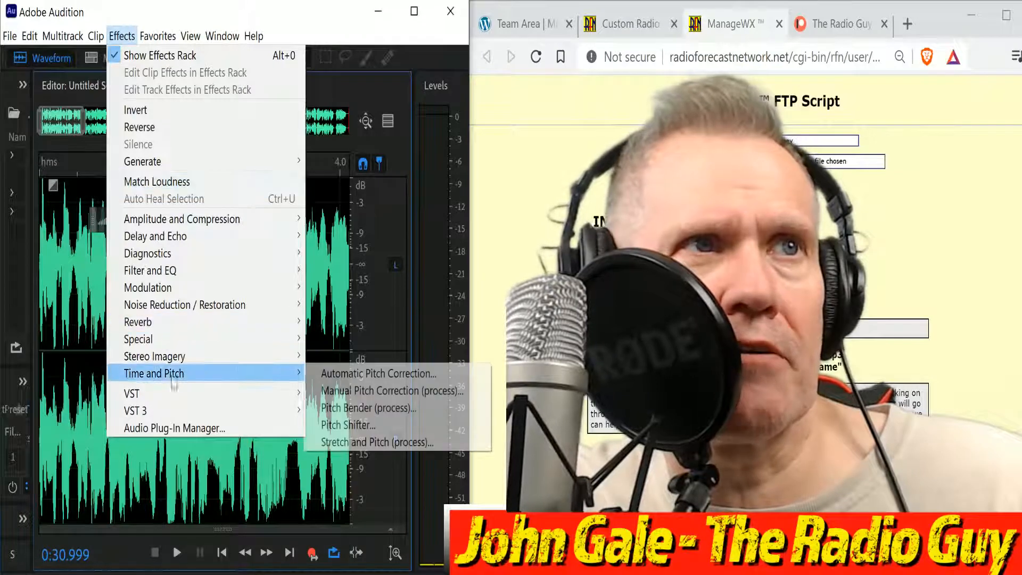
click(388, 452)
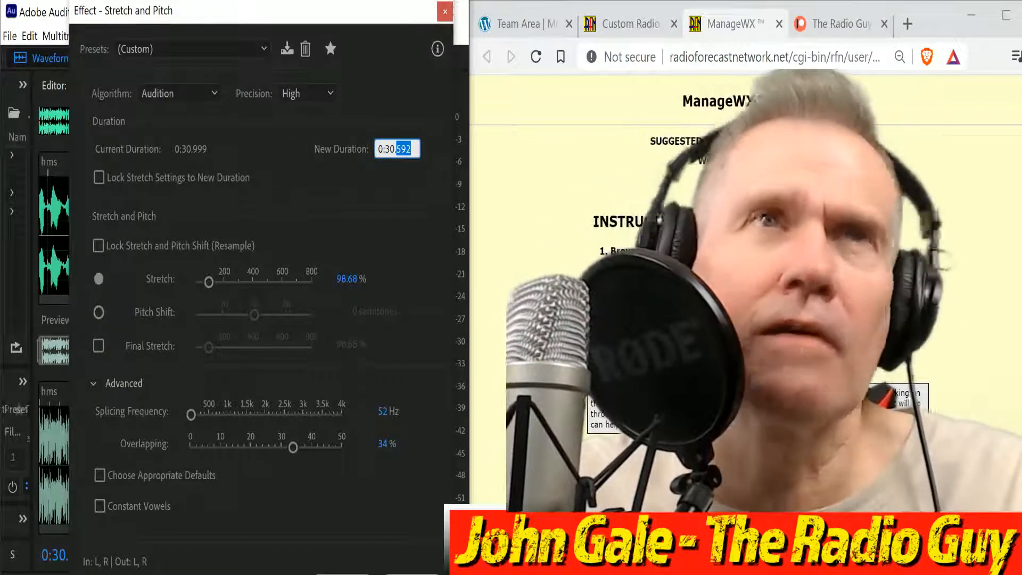
text(0)
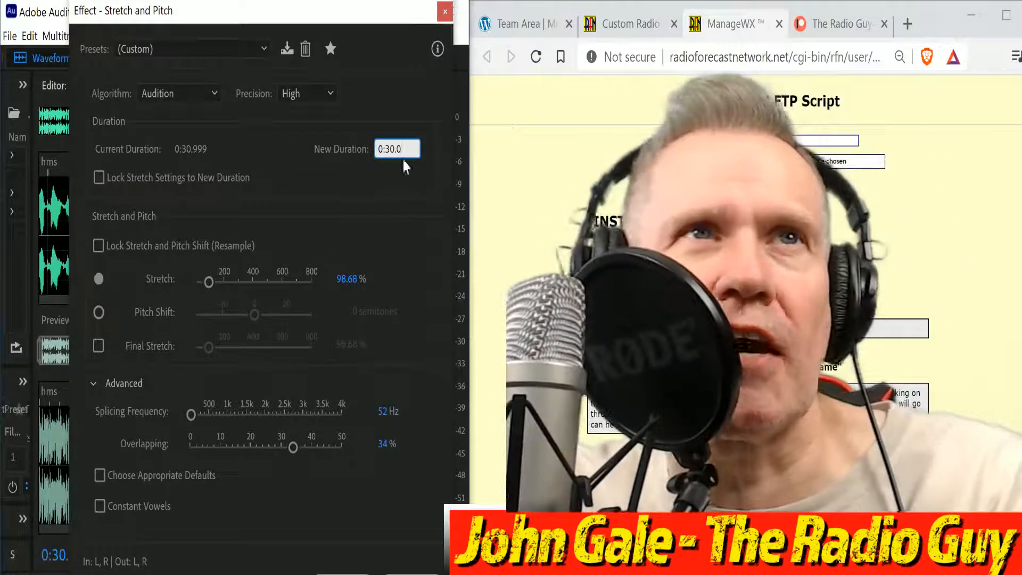
text(00)
click(343, 574)
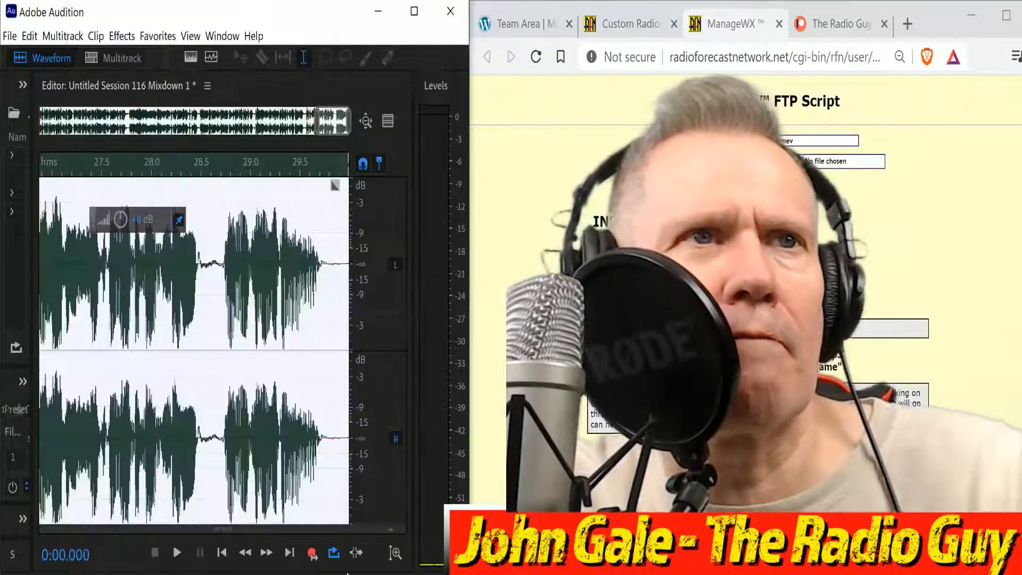
Export the stretched mixdown to drive E: as the MP3 file wcvxamev.mp3.
scroll(225, 379, down, 5)
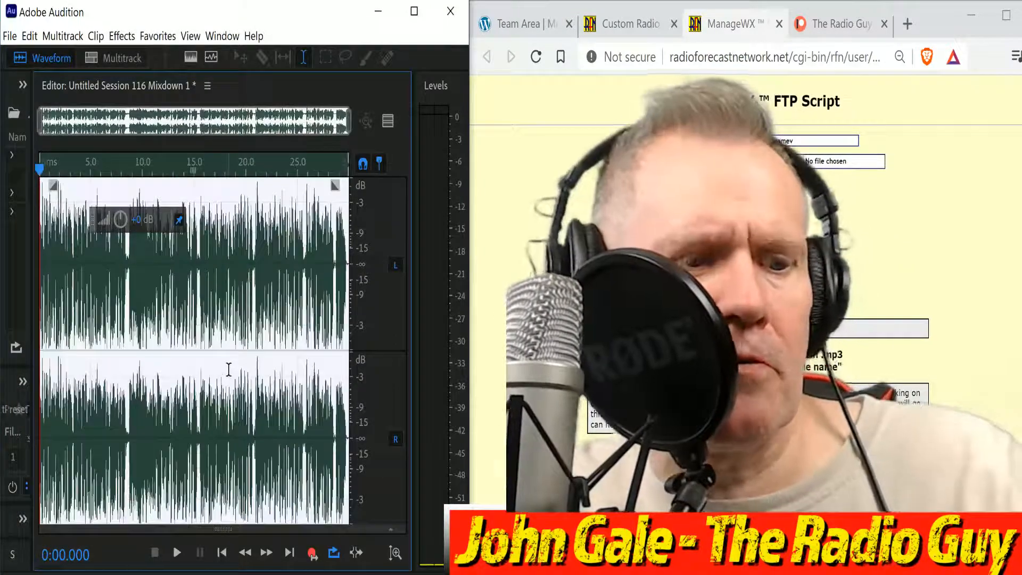
key(ctrl+shift+e)
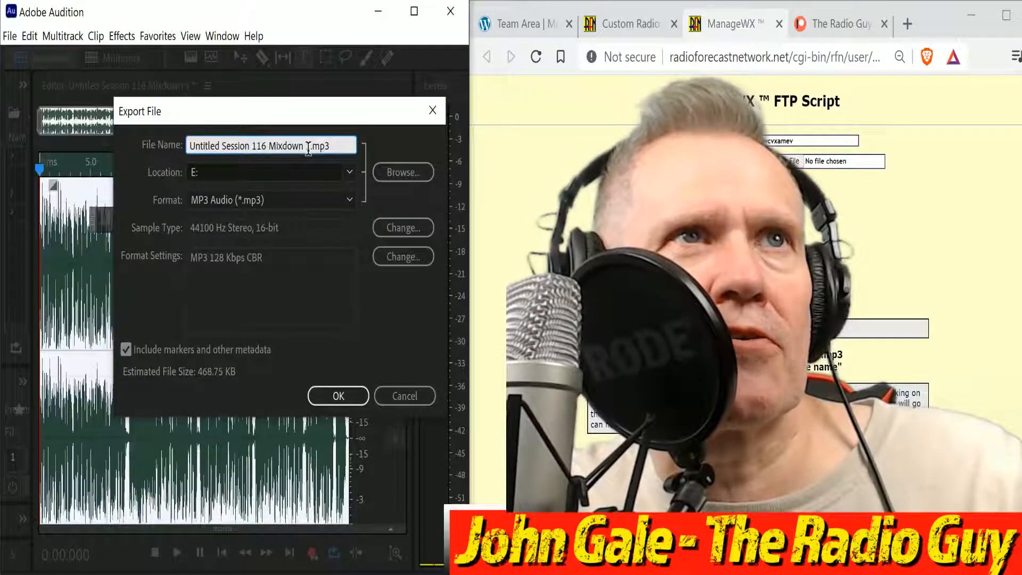
drag(310, 147, 2, 112)
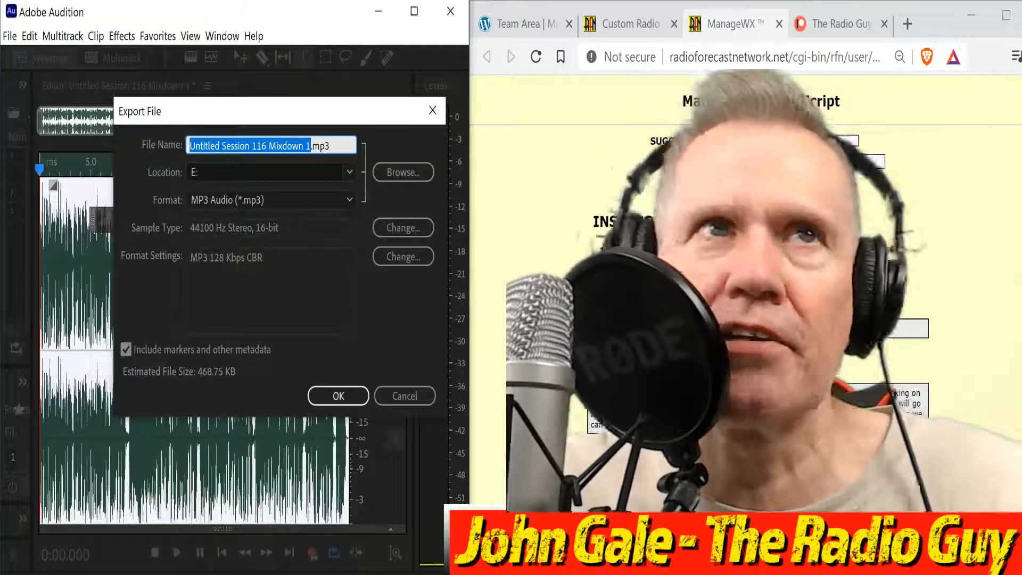
text(wcvxamev)
click(331, 393)
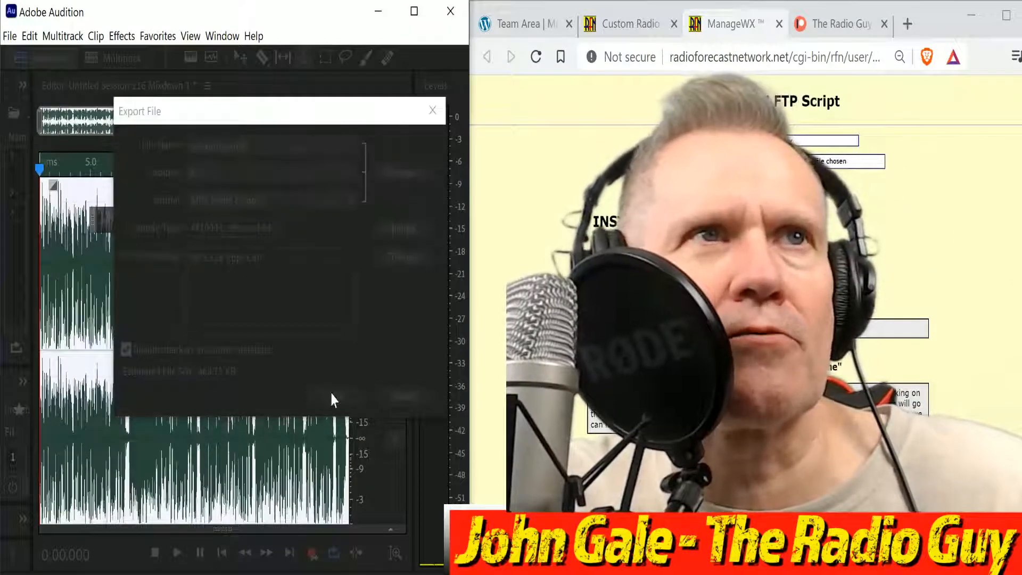
click(341, 294)
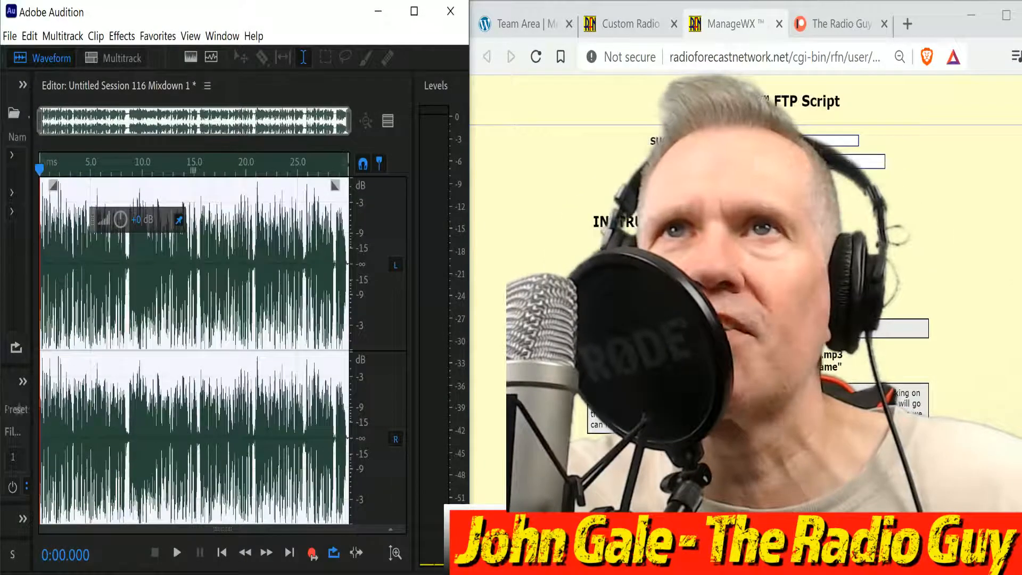
In the browser's ManageWX FTP page, choose wcvxamev.mp3 from drive E:, submit the feed and close the results page.
click(760, 161)
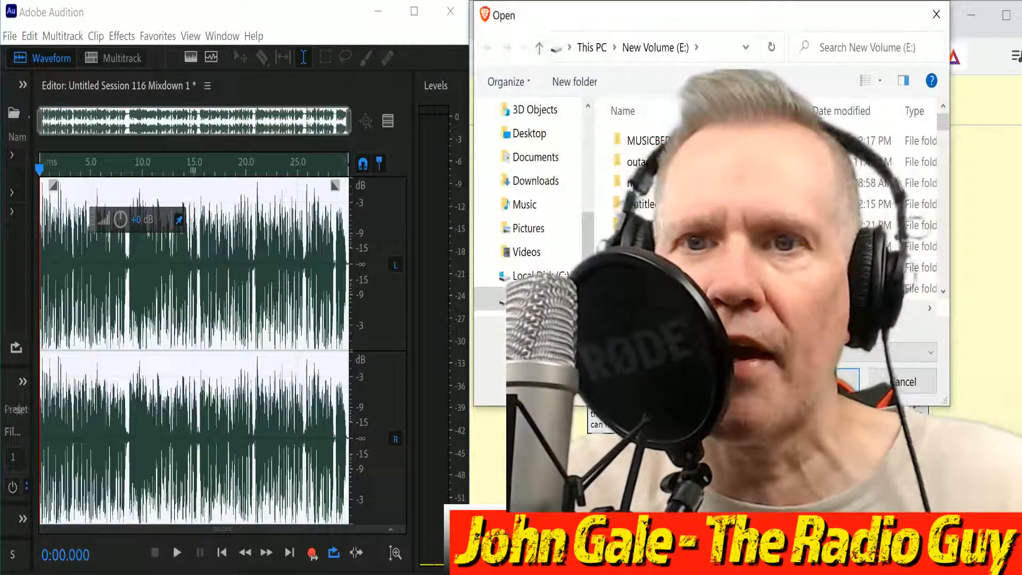
scroll(683, 202, down, 5)
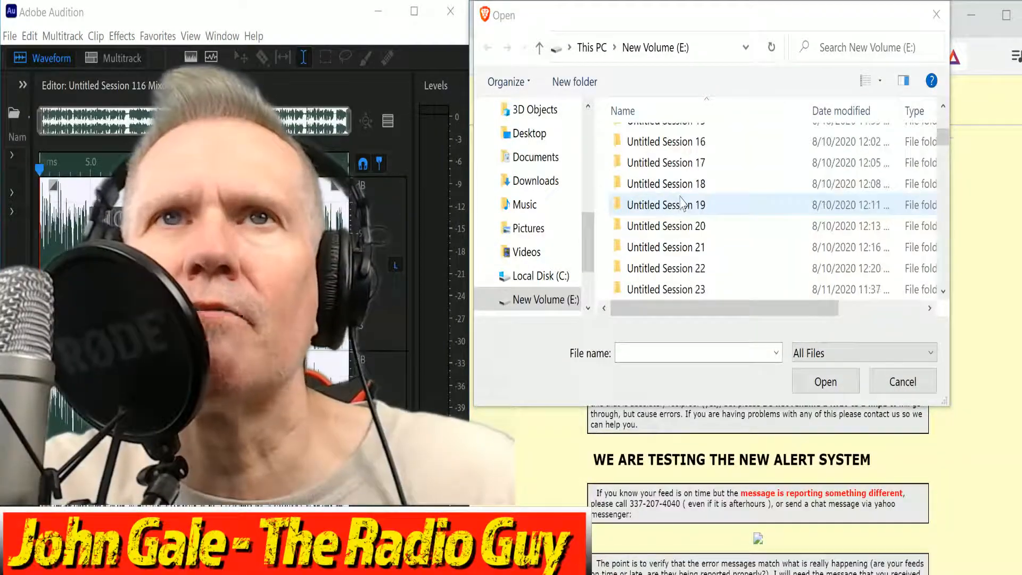
scroll(683, 203, down, 20)
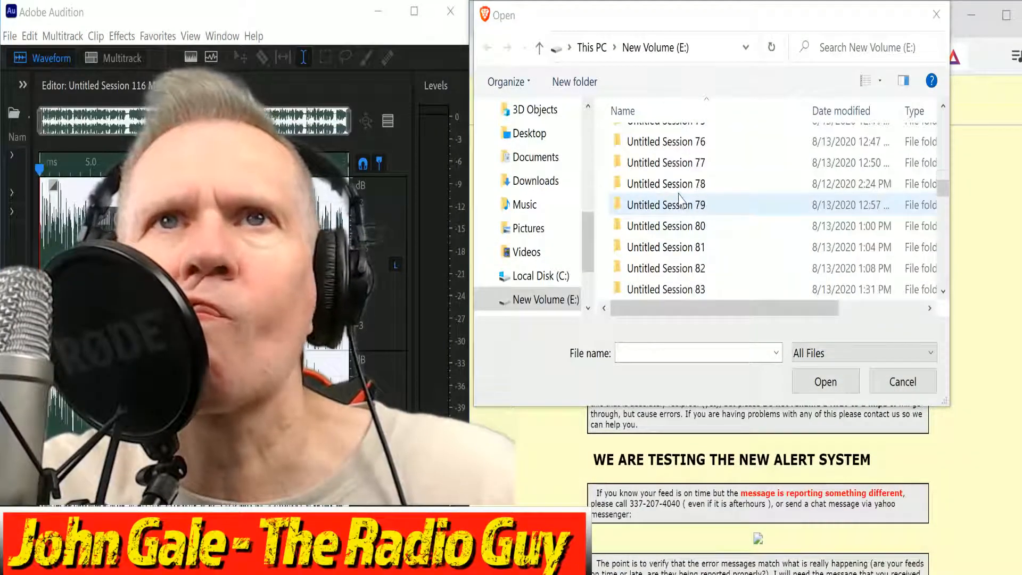
scroll(681, 202, down, 20)
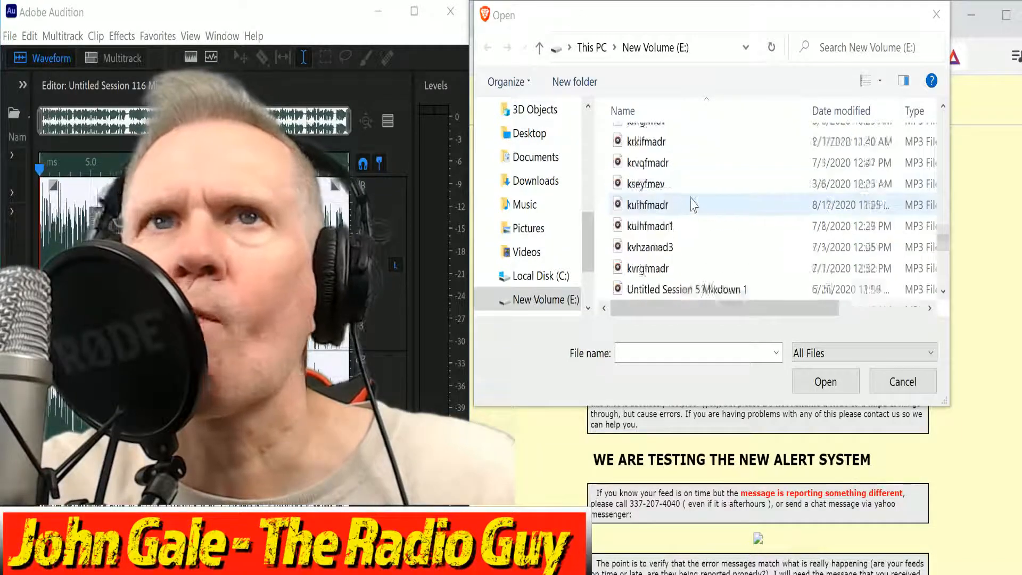
scroll(694, 204, up, 8)
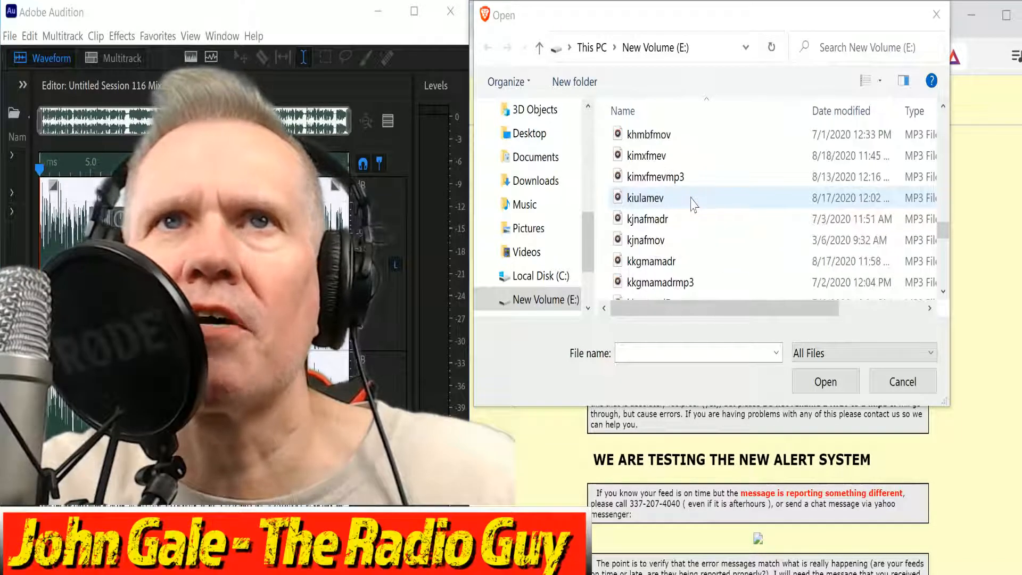
scroll(692, 204, down, 12)
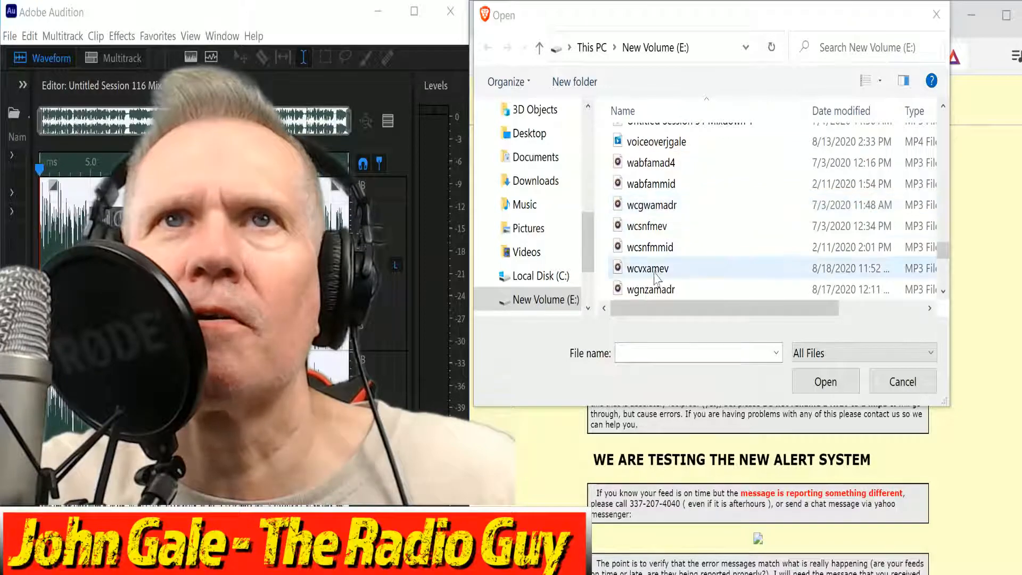
click(648, 269)
click(826, 382)
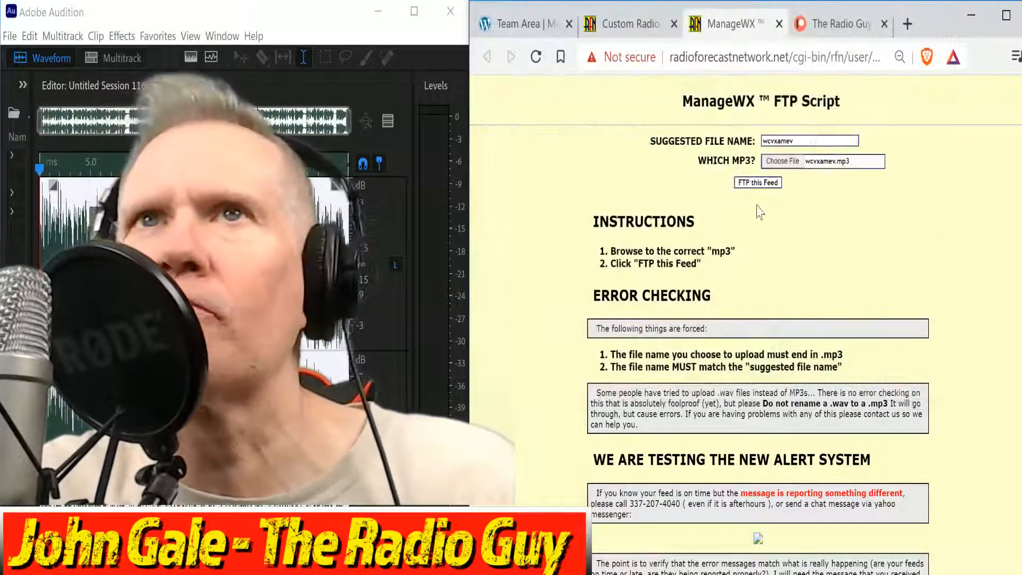
click(758, 182)
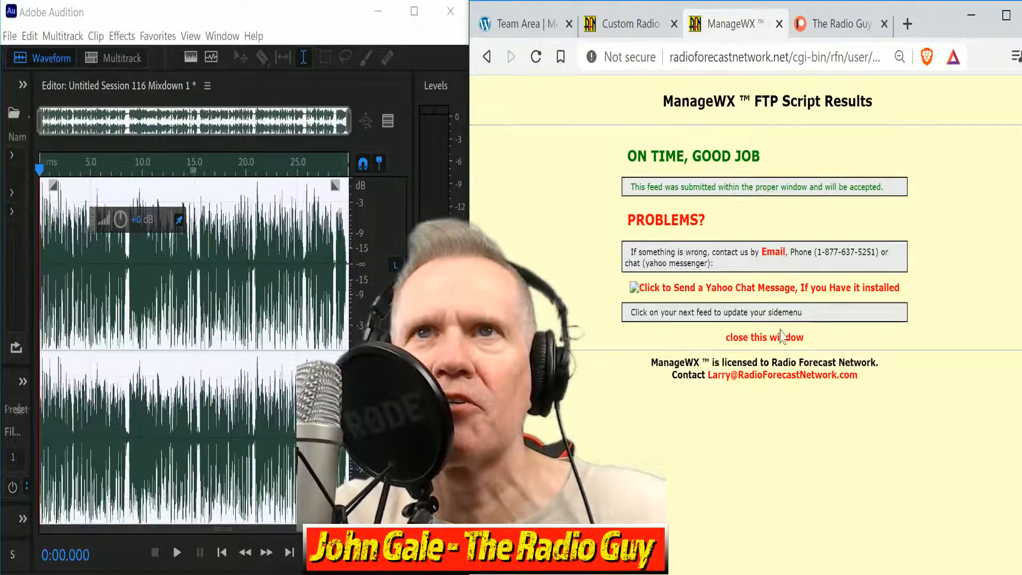
click(781, 336)
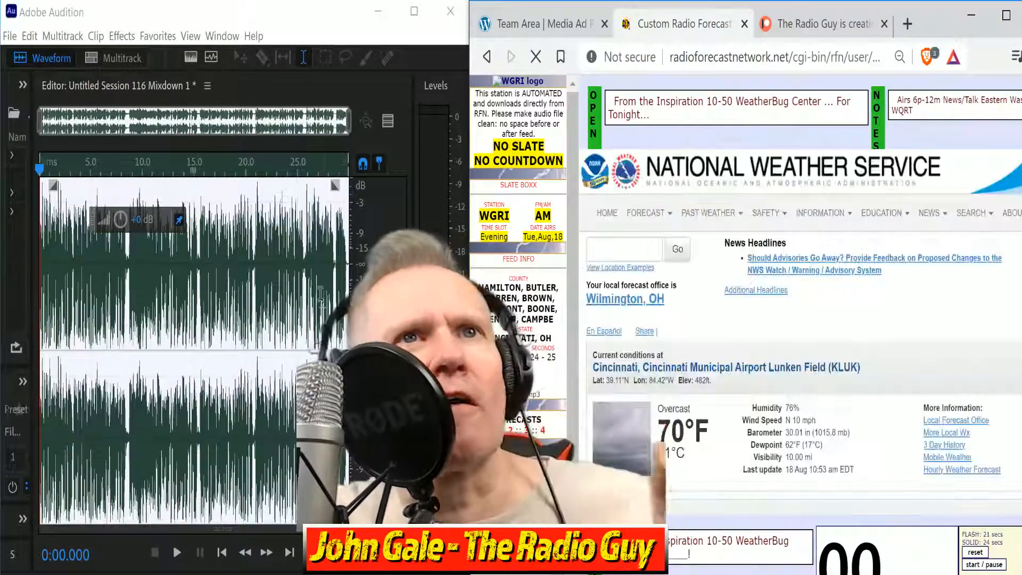
Back in Audition, close all open files and discard all unsaved changes.
click(10, 35)
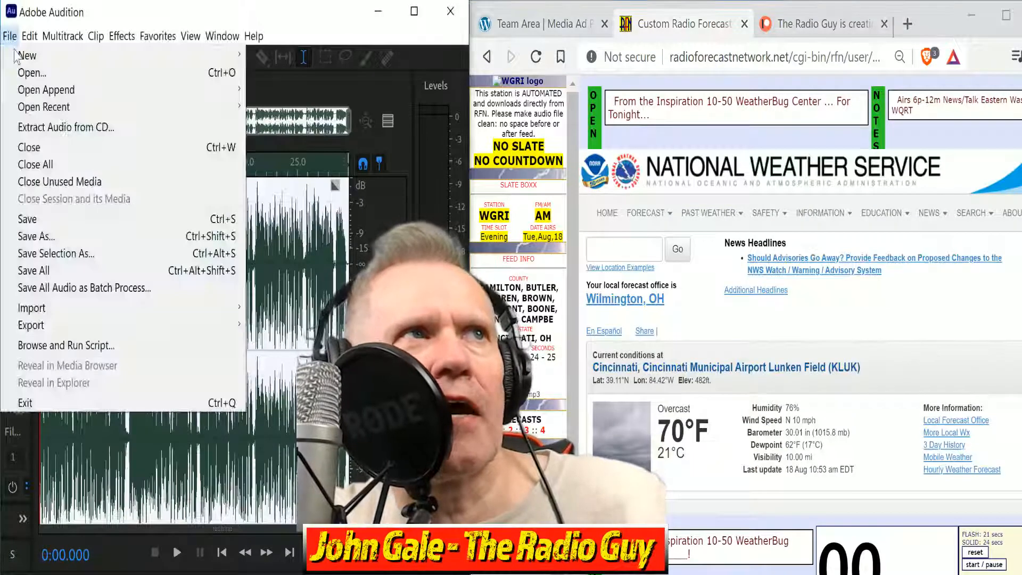
click(41, 165)
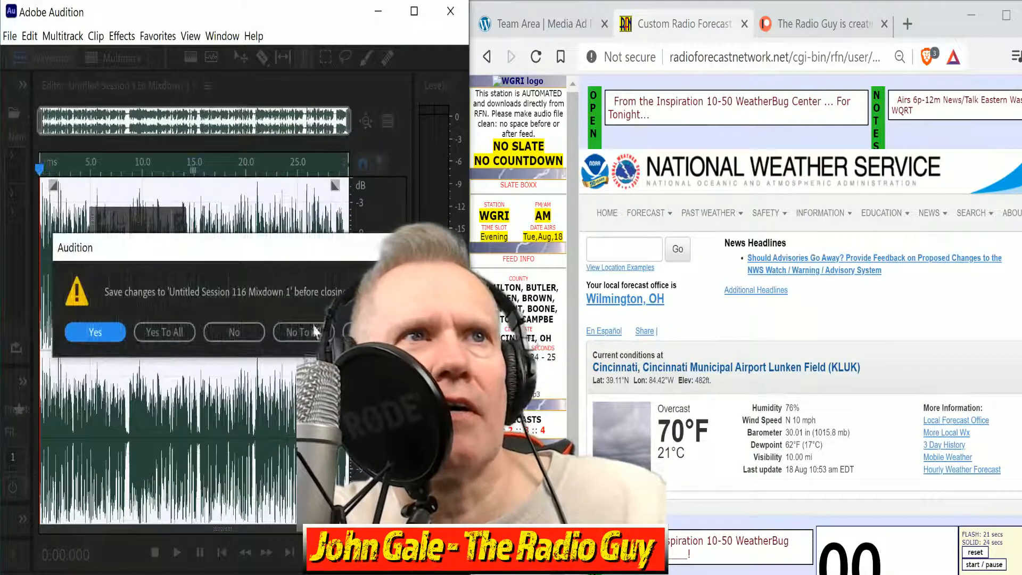
click(310, 344)
Create the multitrack session Untitled Session 117 on drive E: from the WGRI station template.
click(121, 57)
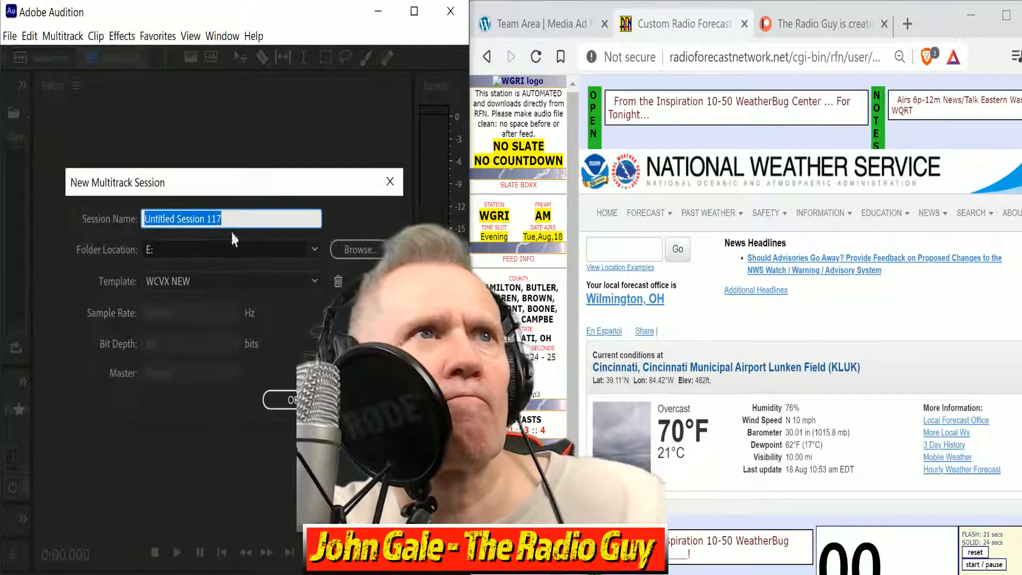
click(313, 281)
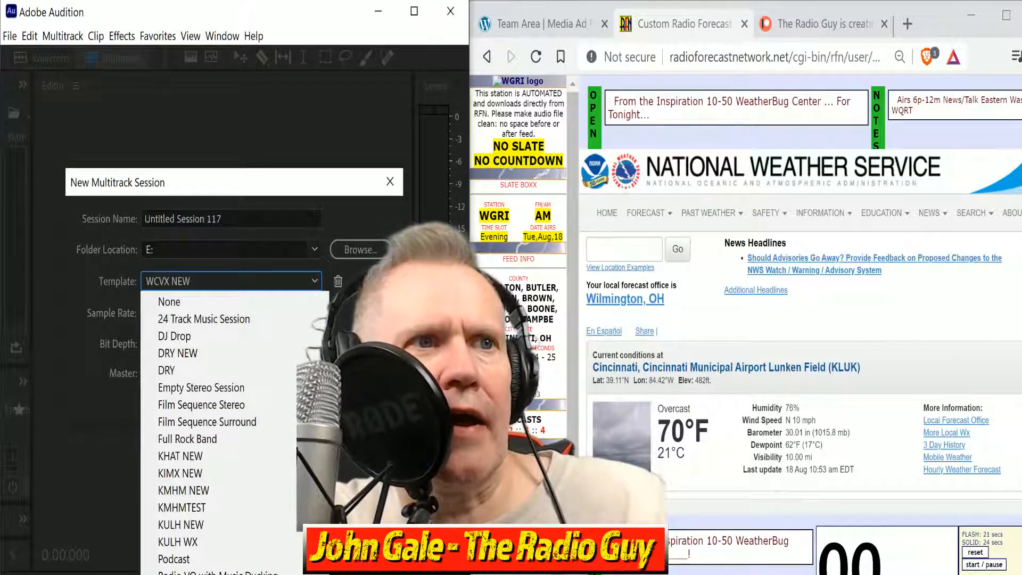
click(229, 574)
key(Return)
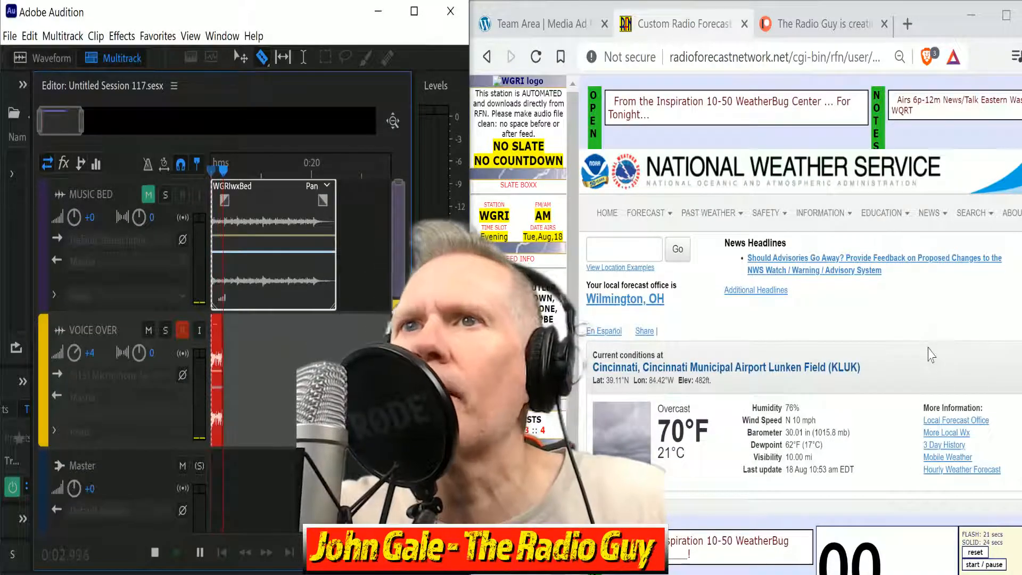
Record the WGRI forecast takes on the VOICE OVER track while reading the Detailed Forecast and timing the reads with the page's timer.
scroll(928, 344, down, 8)
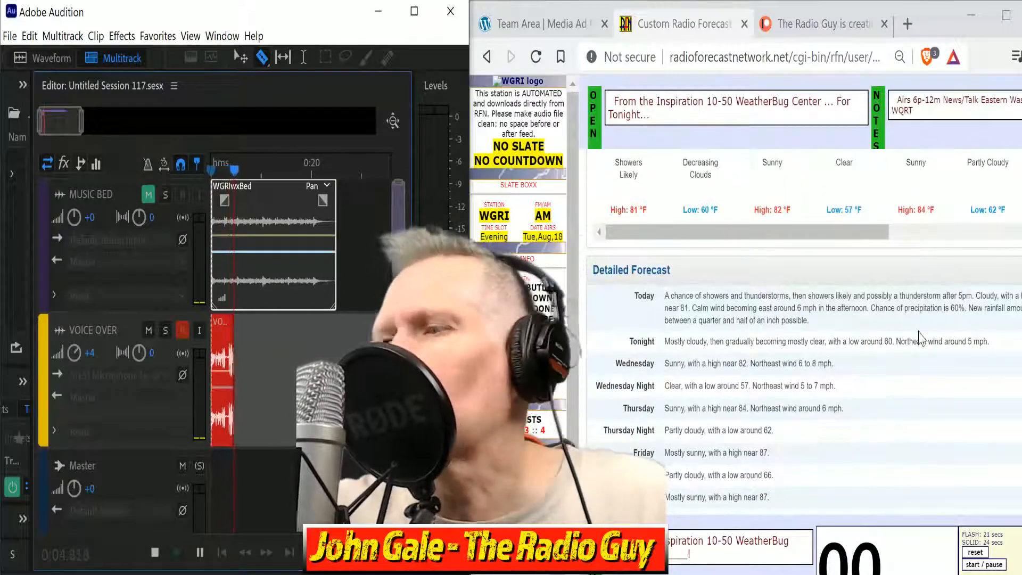
scroll(920, 434, down, 6)
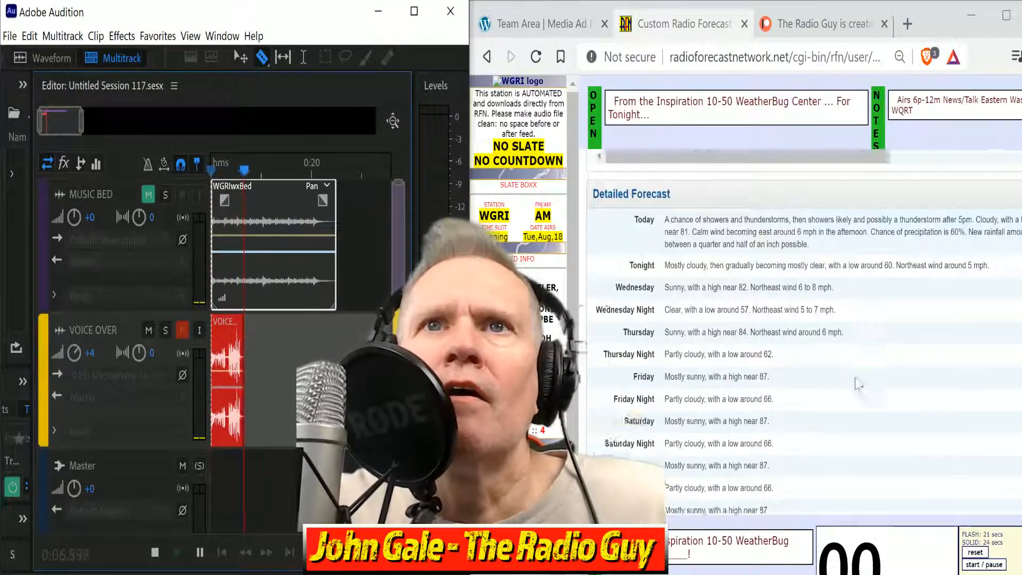
scroll(881, 421, up, 4)
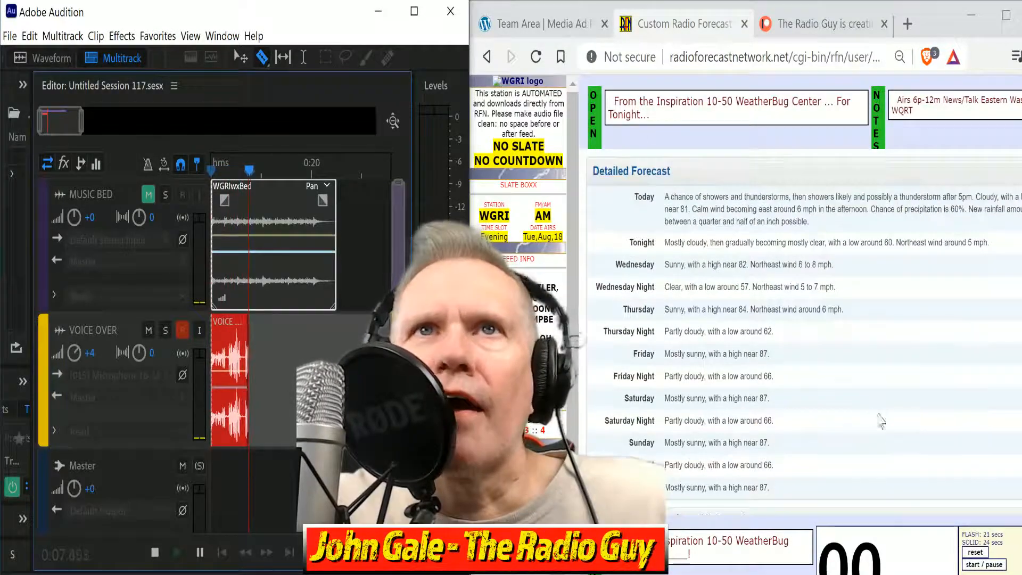
click(994, 567)
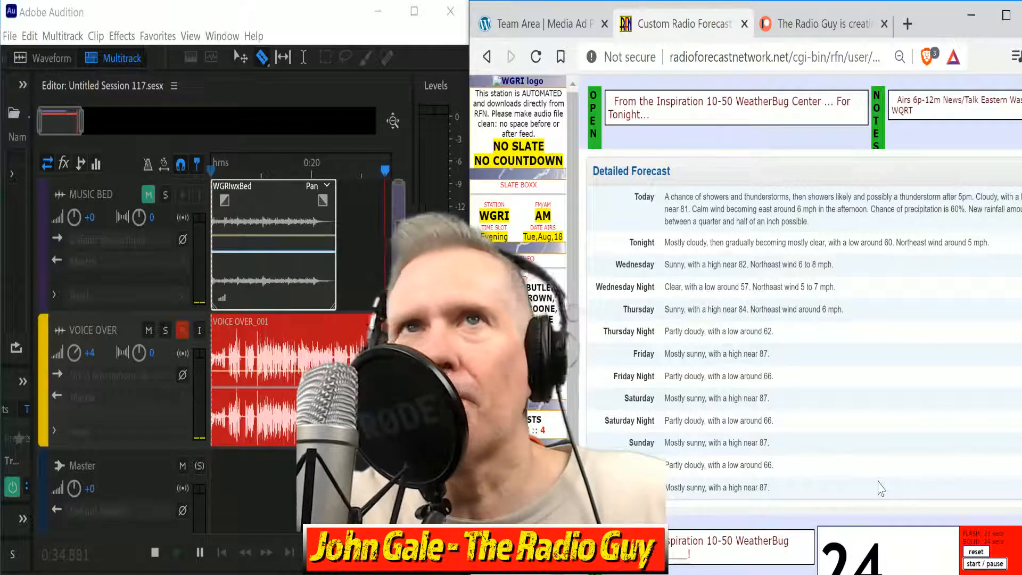
click(989, 566)
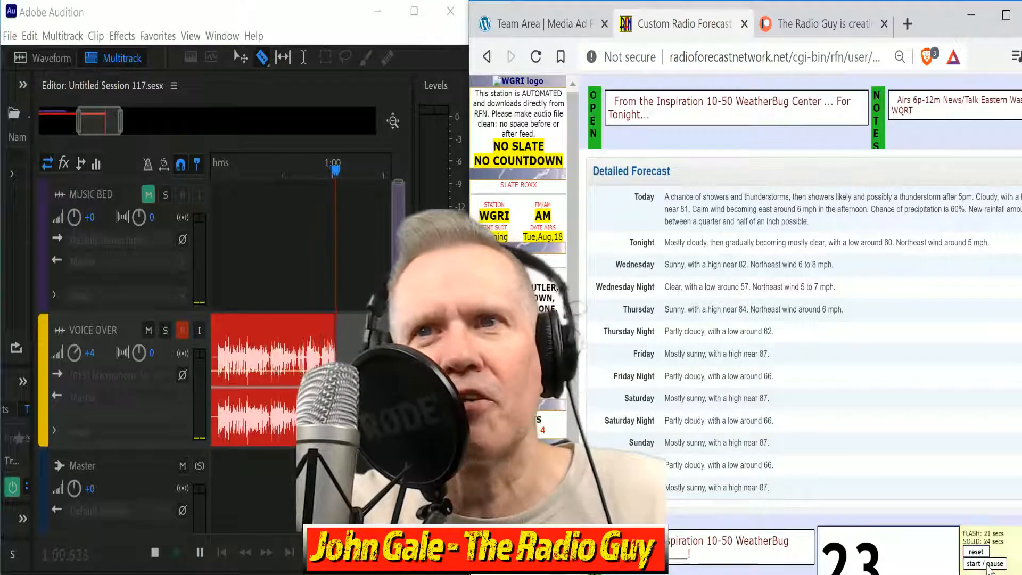
click(155, 552)
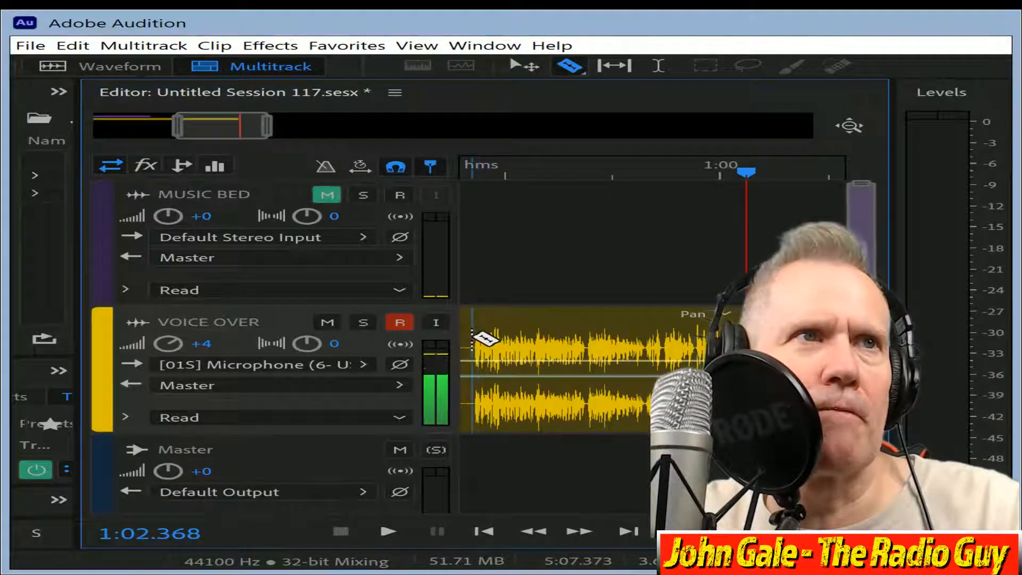
Split the voice-over clip just before the final take, delete the earlier part and move the final take to 0:00.
click(473, 341)
drag(229, 125, 167, 125)
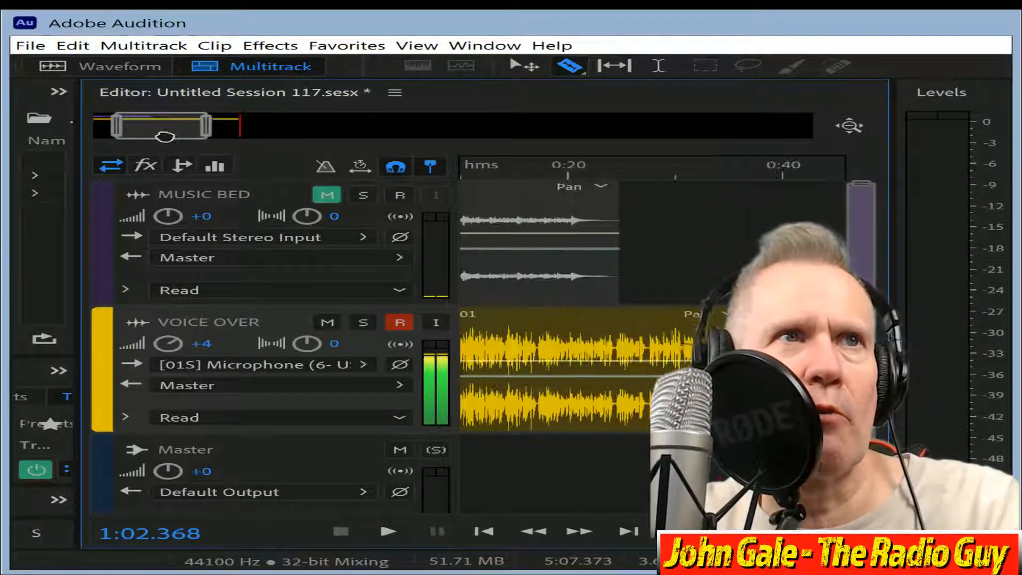
click(551, 315)
key(Delete)
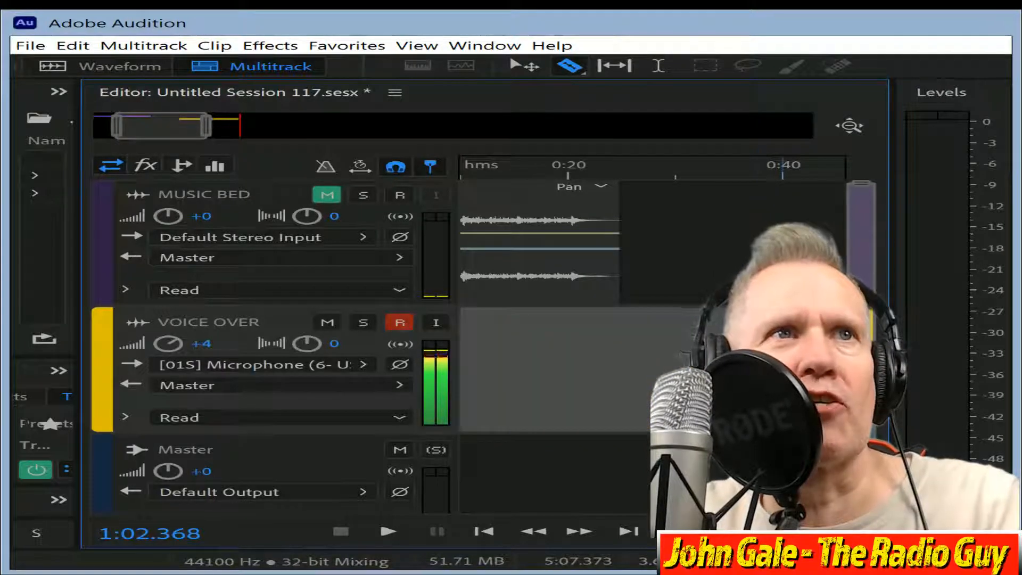
drag(778, 320, 303, 325)
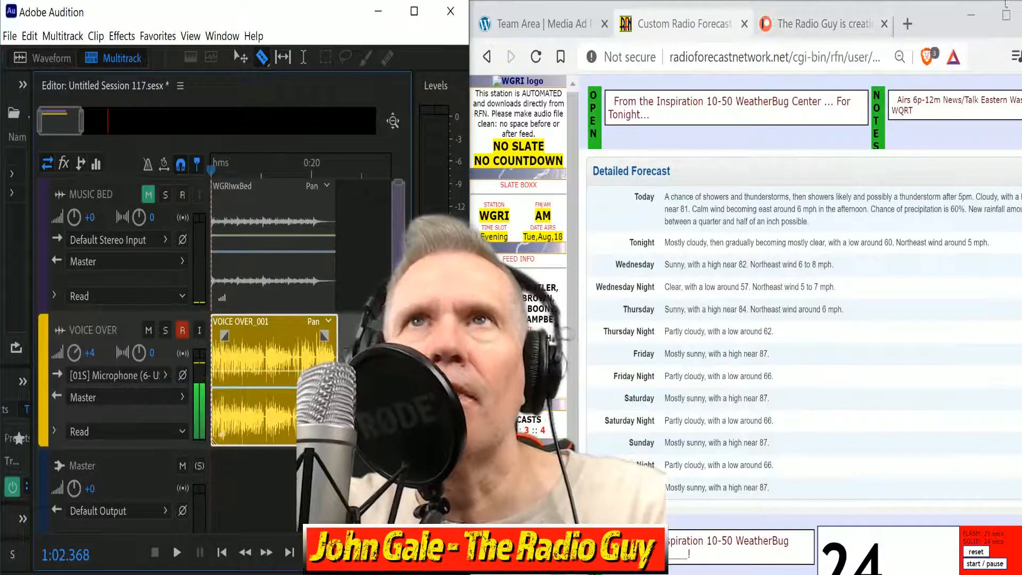
Review the membership tiers and their benefits on The Radio Guy's Patreon page, from top to bottom, and return to the WGRI forecast page.
click(818, 24)
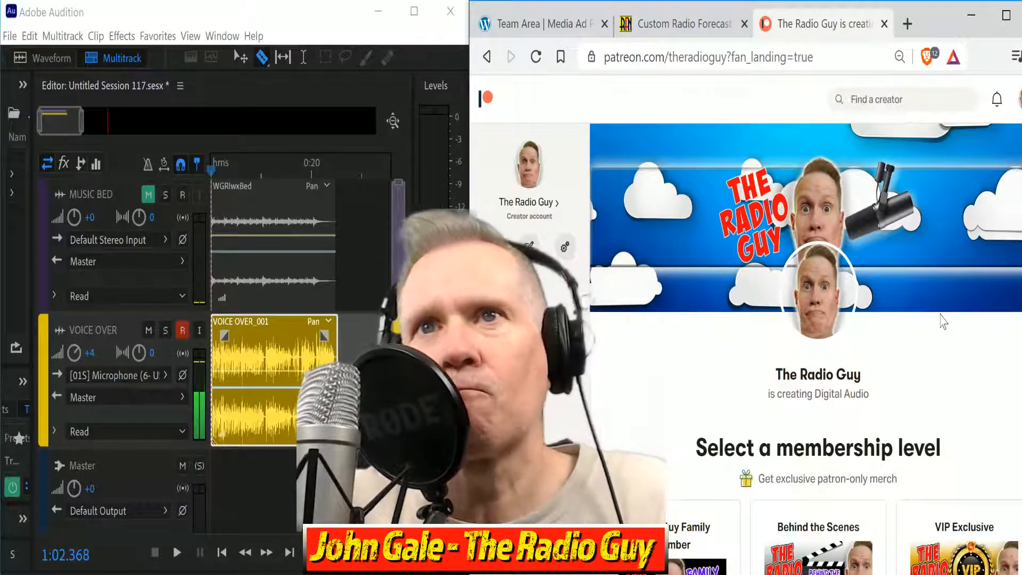
scroll(944, 321, down, 3)
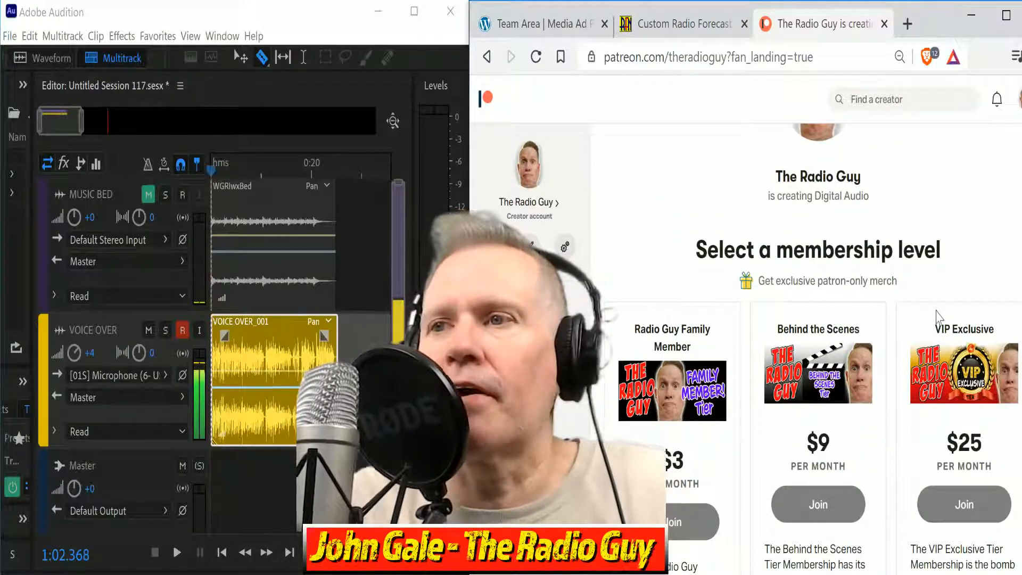
scroll(935, 326, up, 3)
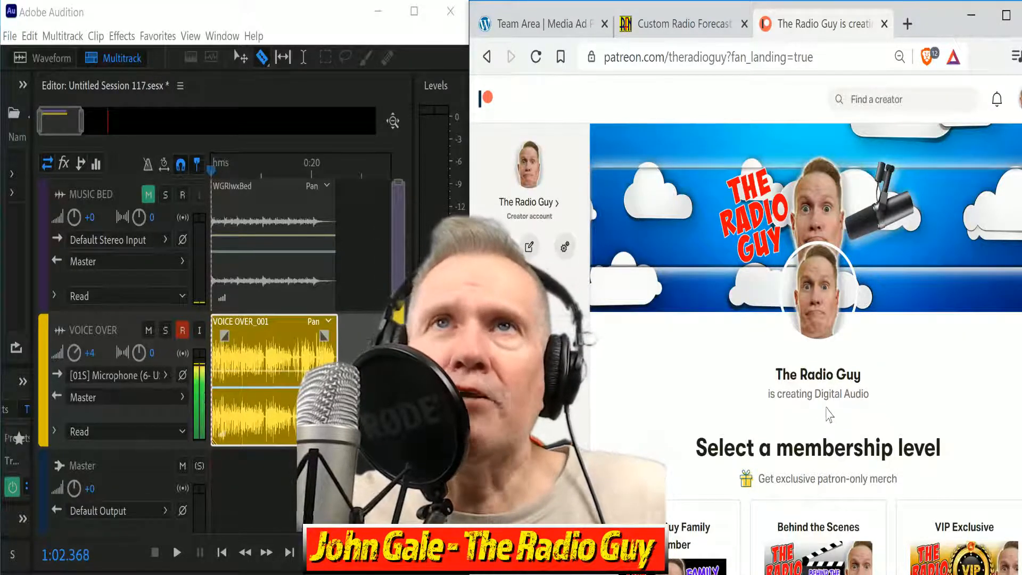
key(alt+Tab)
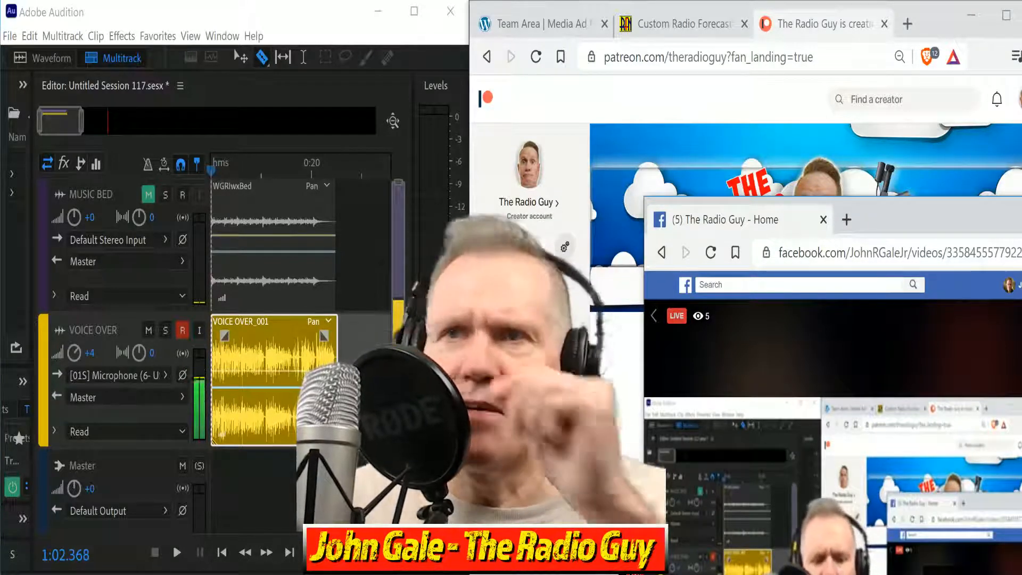
click(810, 159)
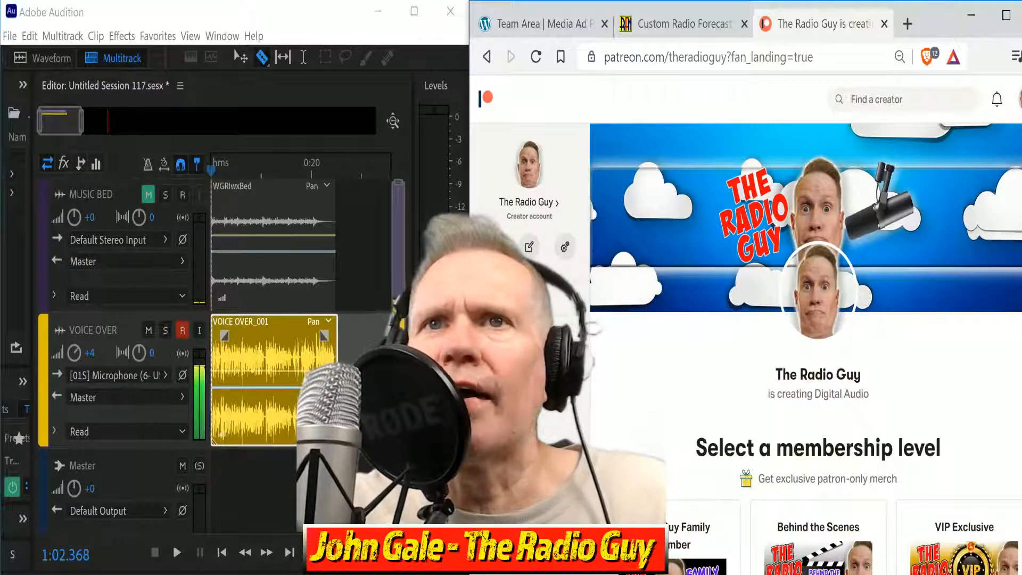
scroll(809, 521, down, 3)
scroll(808, 515, down, 2)
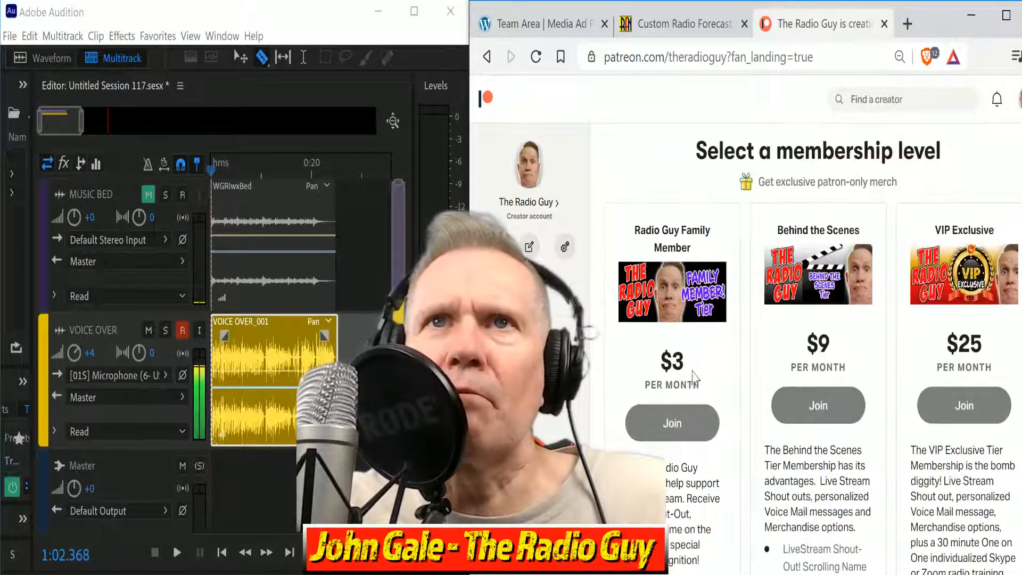
scroll(696, 373, down, 2)
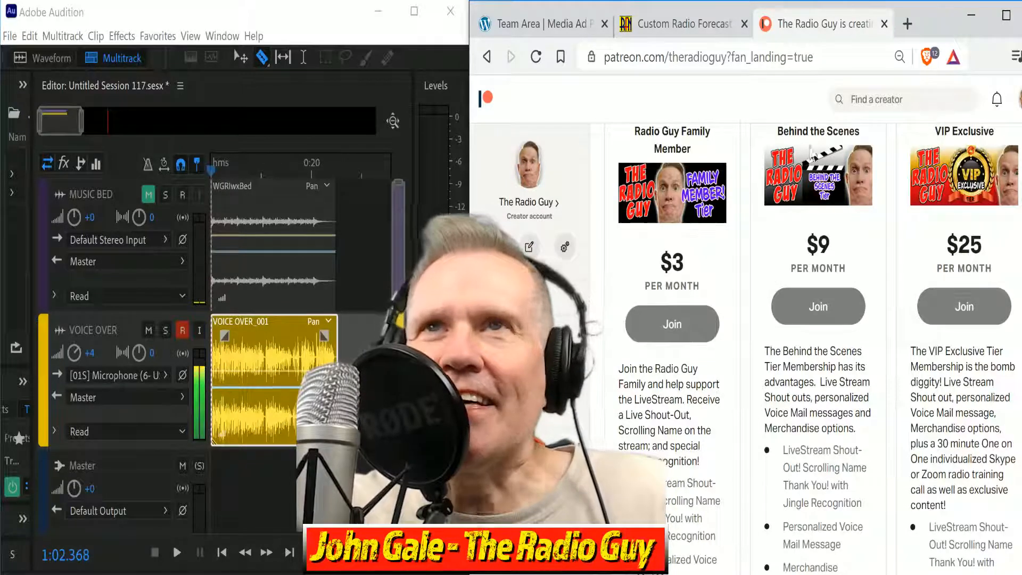
scroll(856, 281, up, 2)
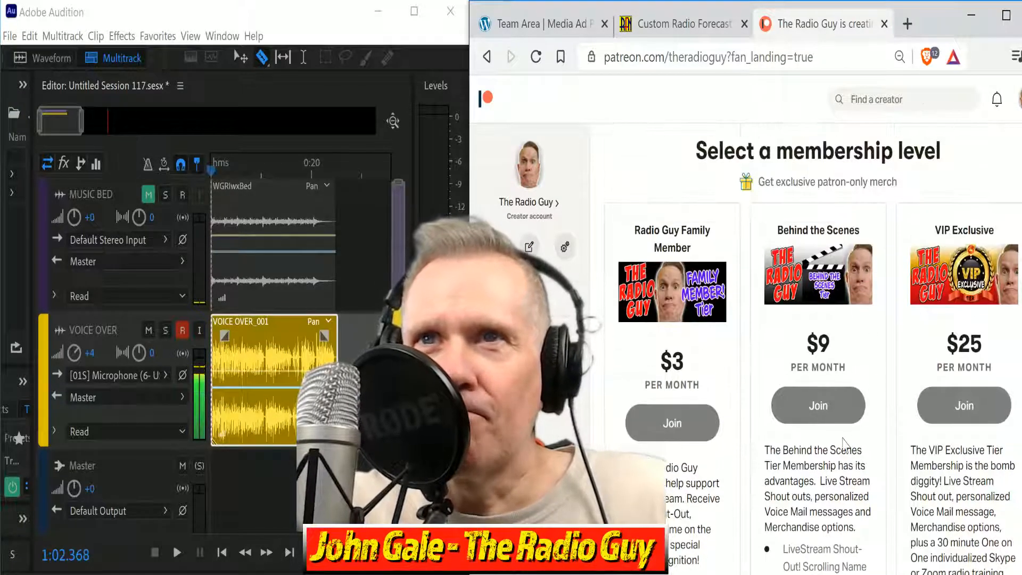
scroll(840, 422, down, 2)
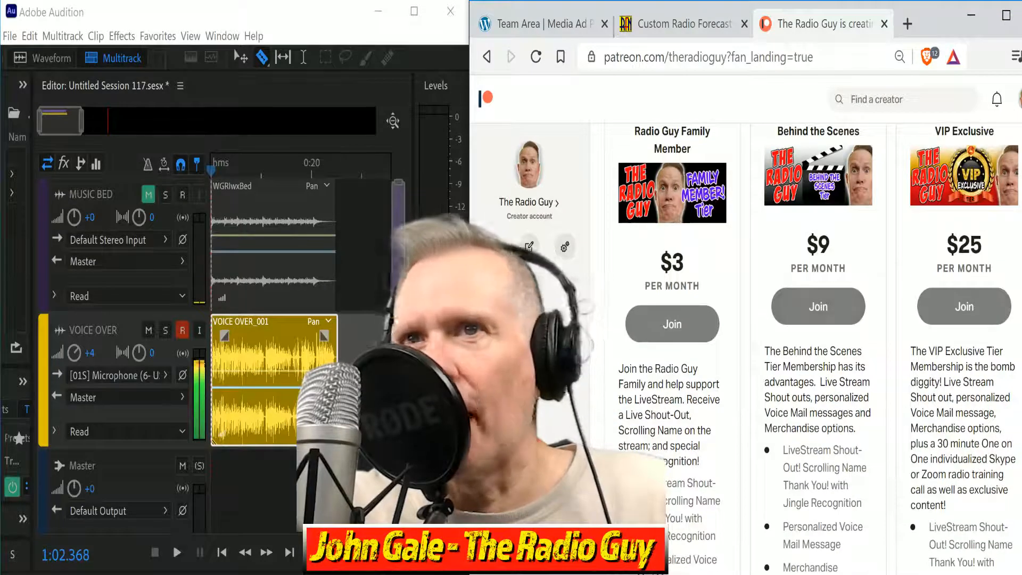
scroll(840, 421, down, 2)
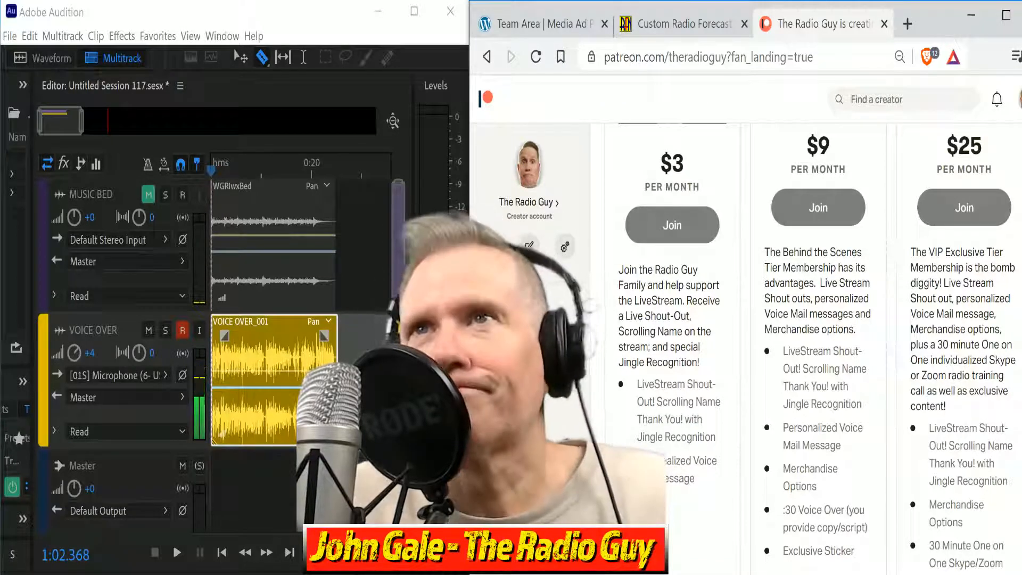
scroll(745, 319, up, 3)
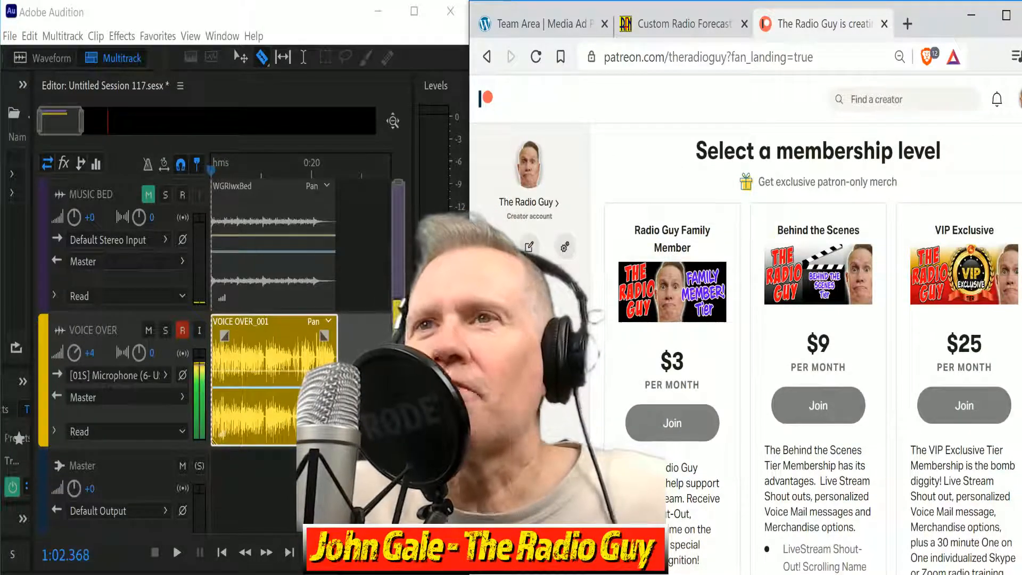
scroll(745, 346, down, 3)
scroll(746, 346, down, 3)
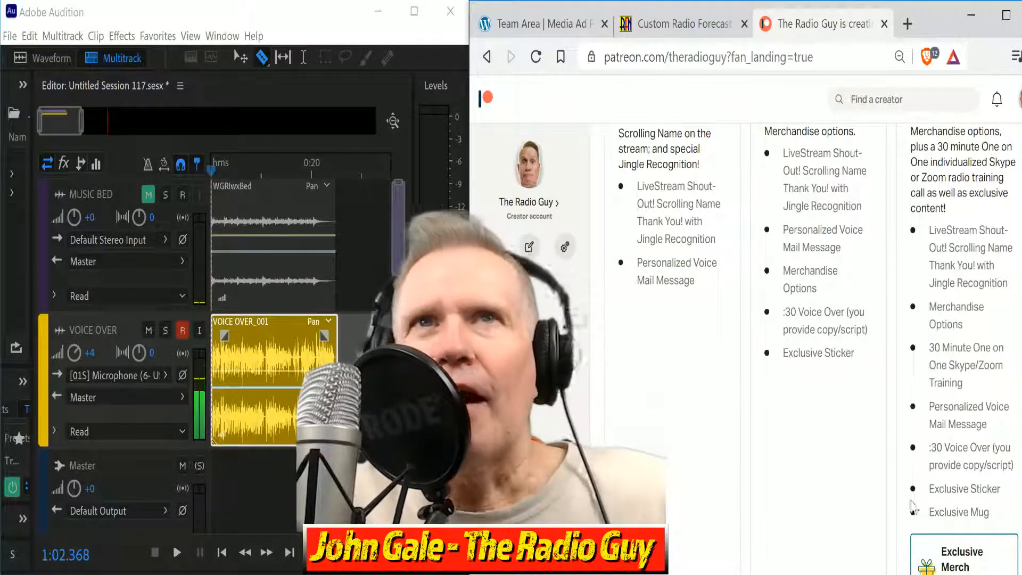
scroll(768, 476, up, 10)
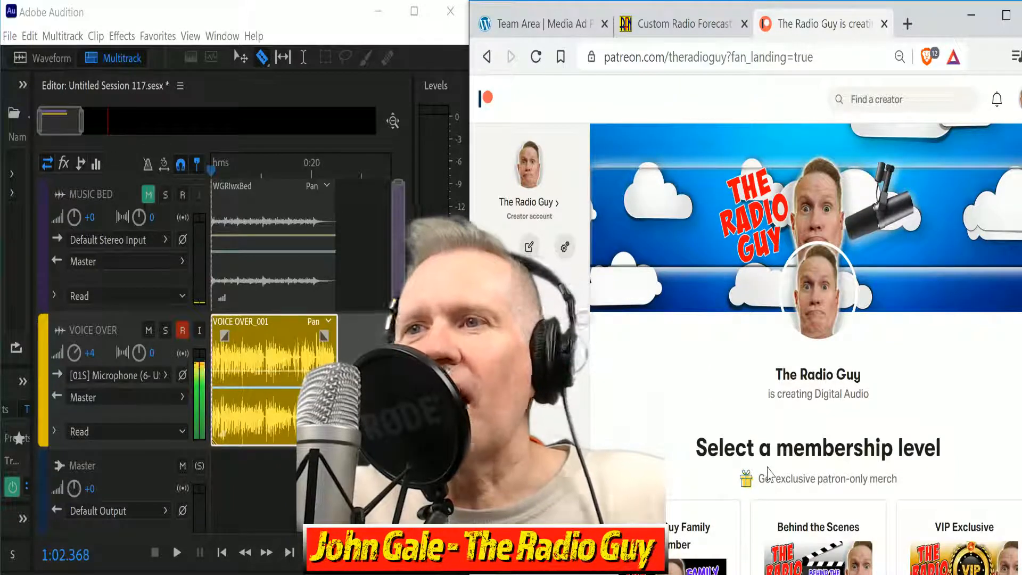
click(681, 23)
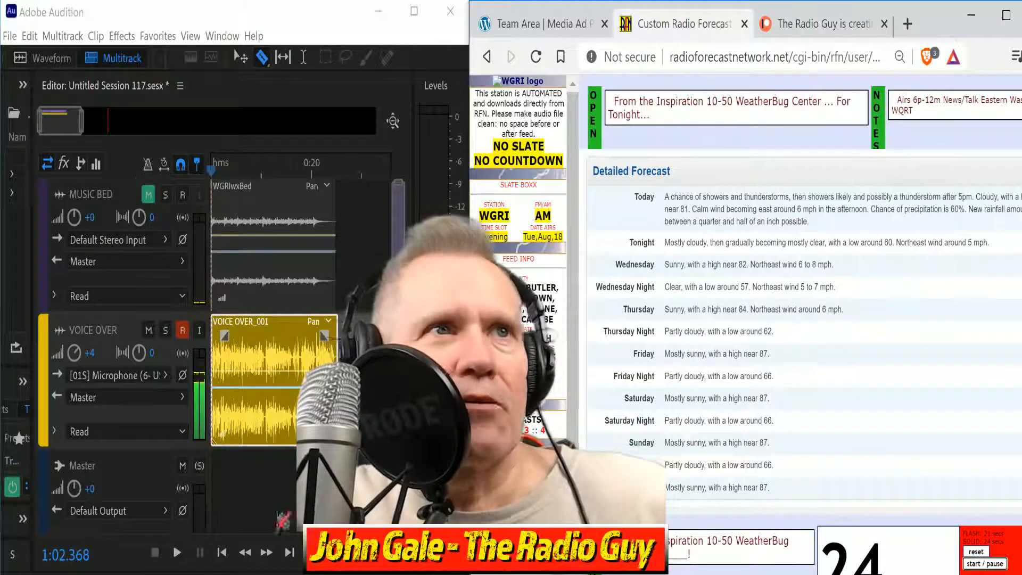
In Audition, unmute the MUSIC BED track, mix the session down to a new file and select its whole waveform.
click(148, 196)
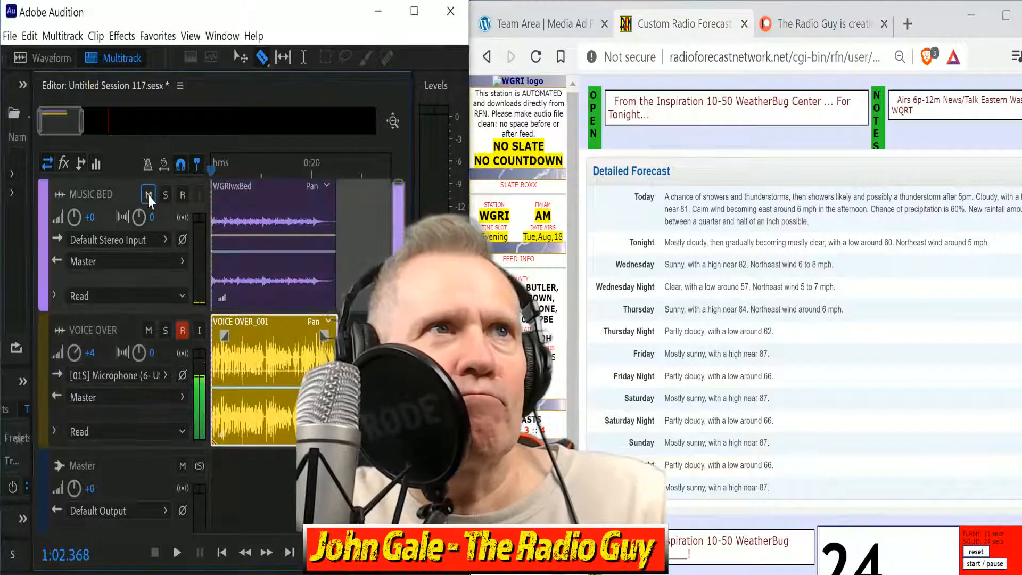
key(ctrl+shift+alt+m)
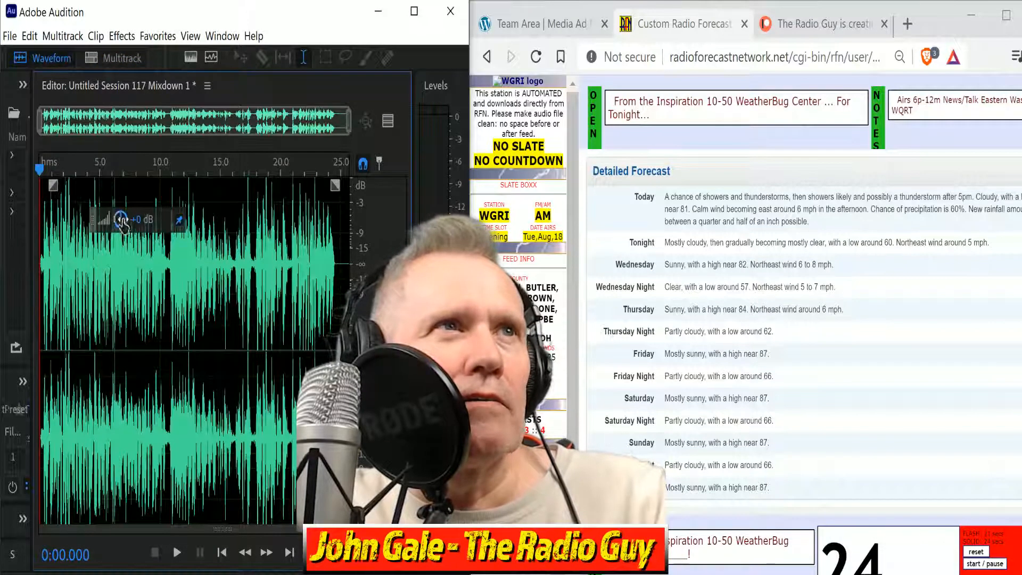
double_click(104, 237)
key(ctrl+r)
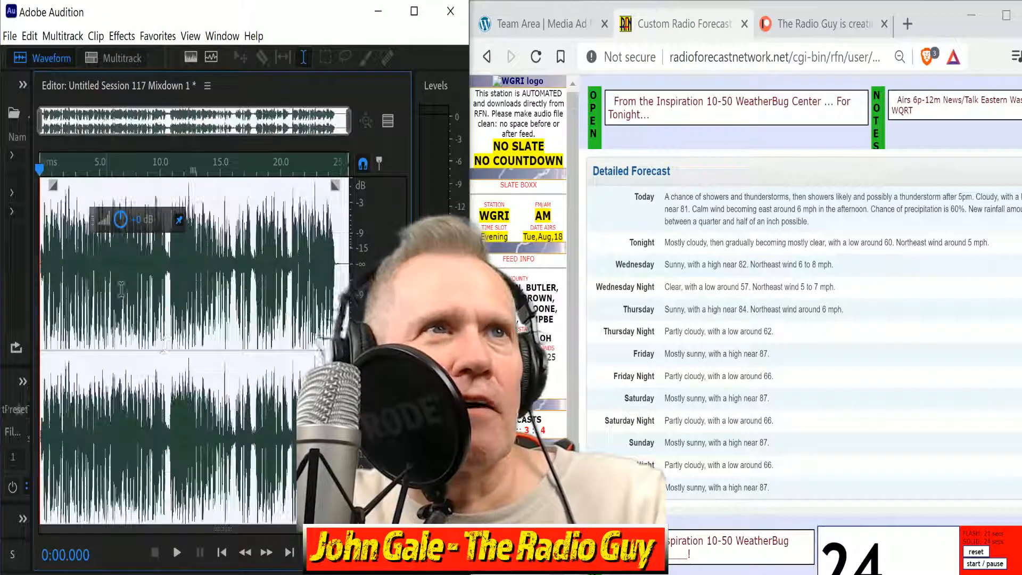
Play back the mixdown while opening WGRI's FTP upload page and copying the suggested file name wgriamev.
key(space)
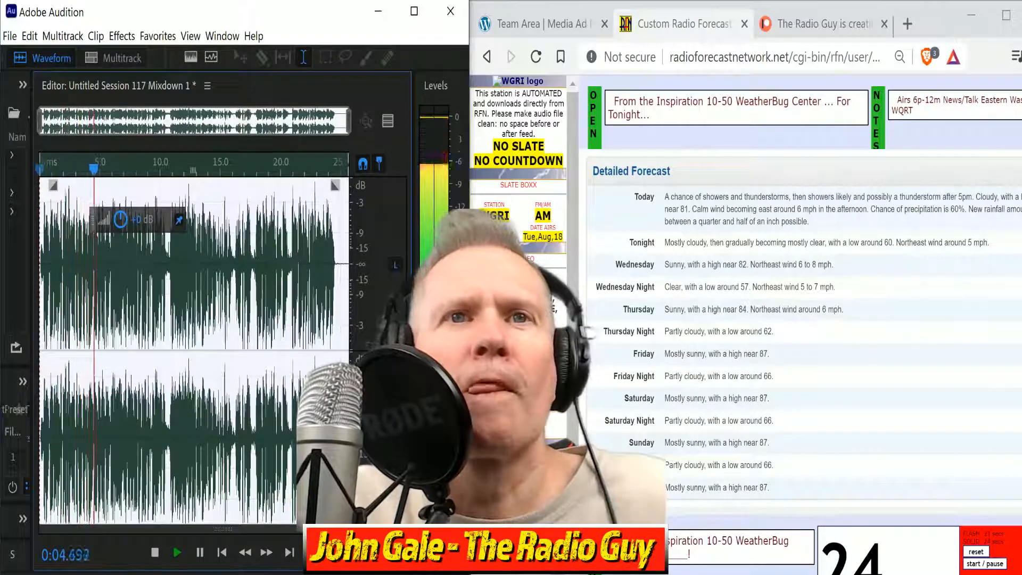
click(749, 338)
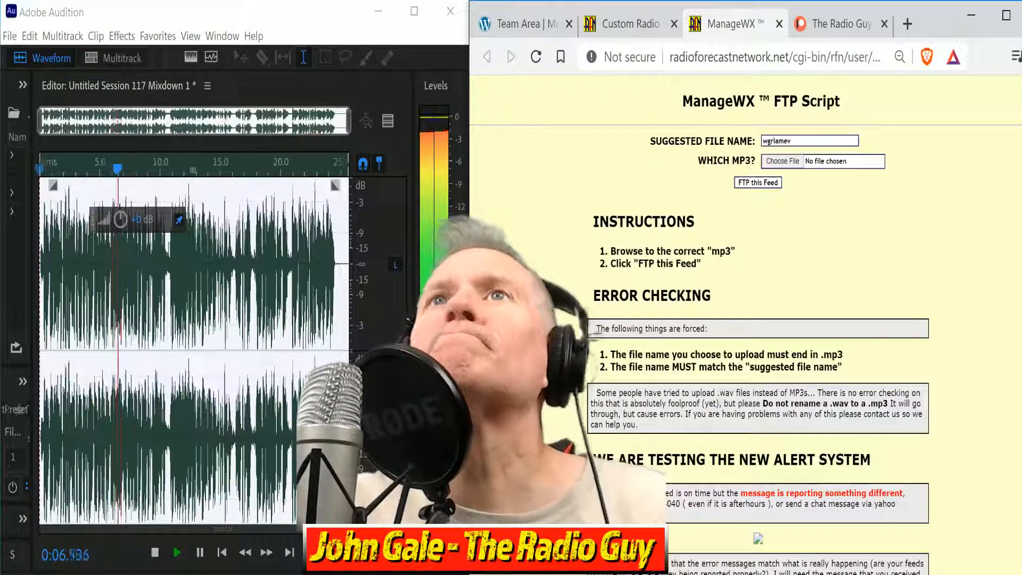
double_click(778, 140)
key(ctrl+c)
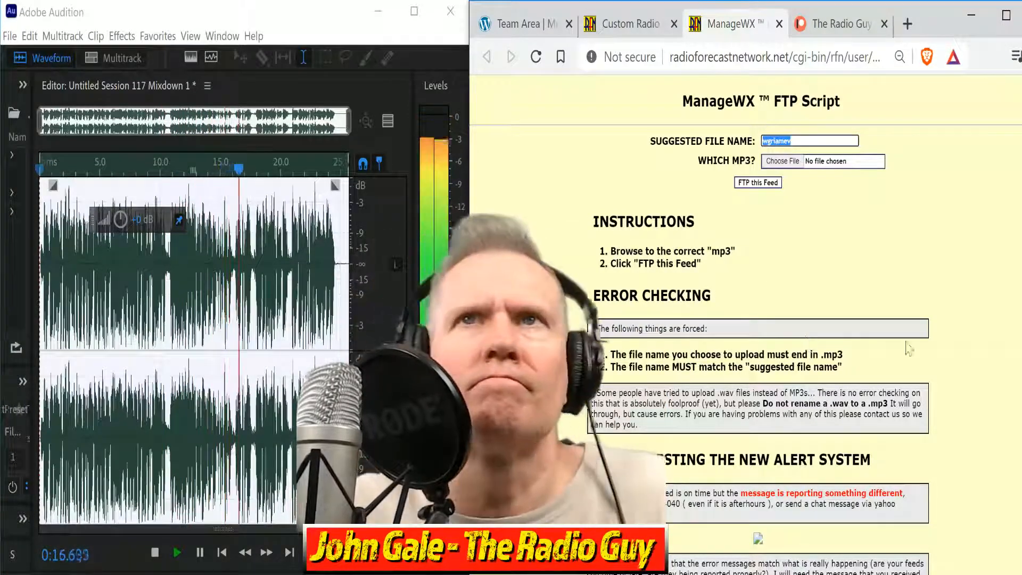
click(158, 552)
Trim the silence after the end of the speech and before its start in the WGRI mixdown.
scroll(260, 272, up, 5)
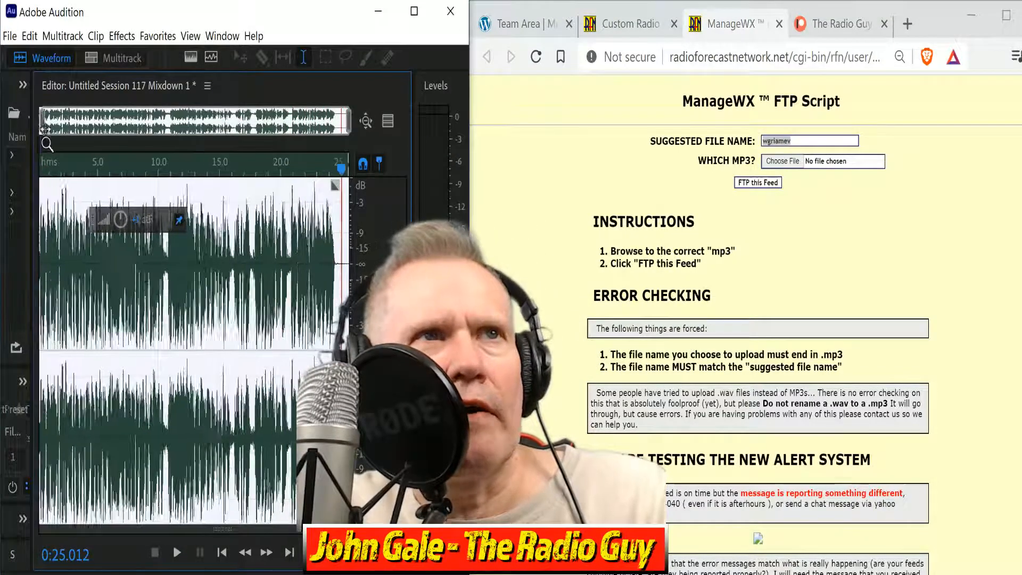
click(330, 265)
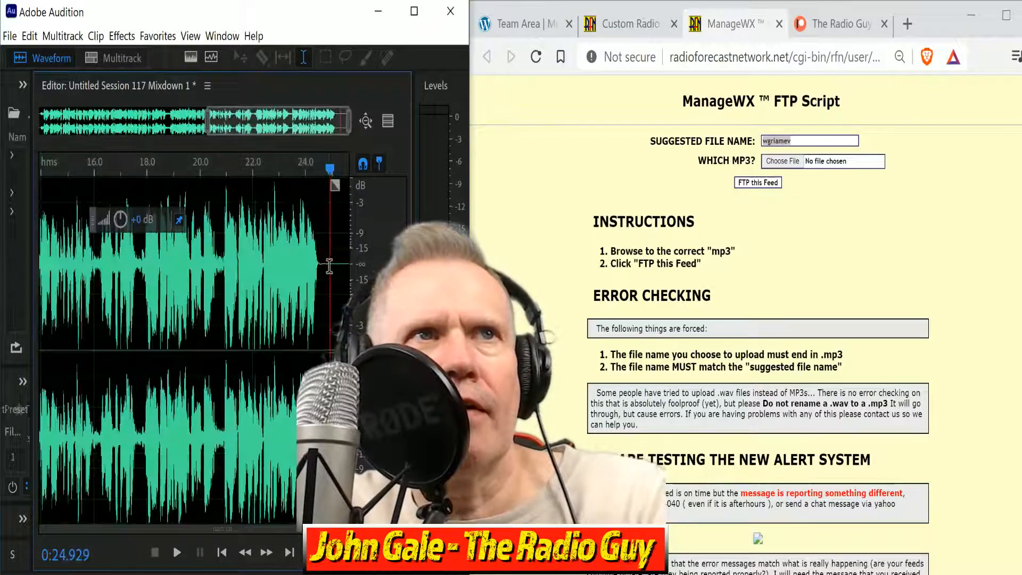
drag(327, 265, 553, 317)
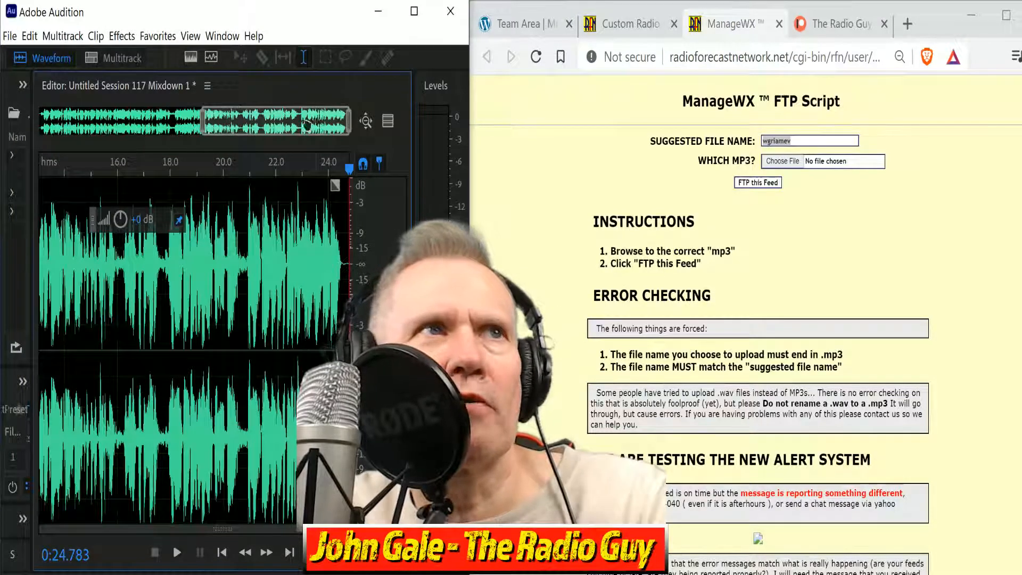
drag(337, 122, 59, 144)
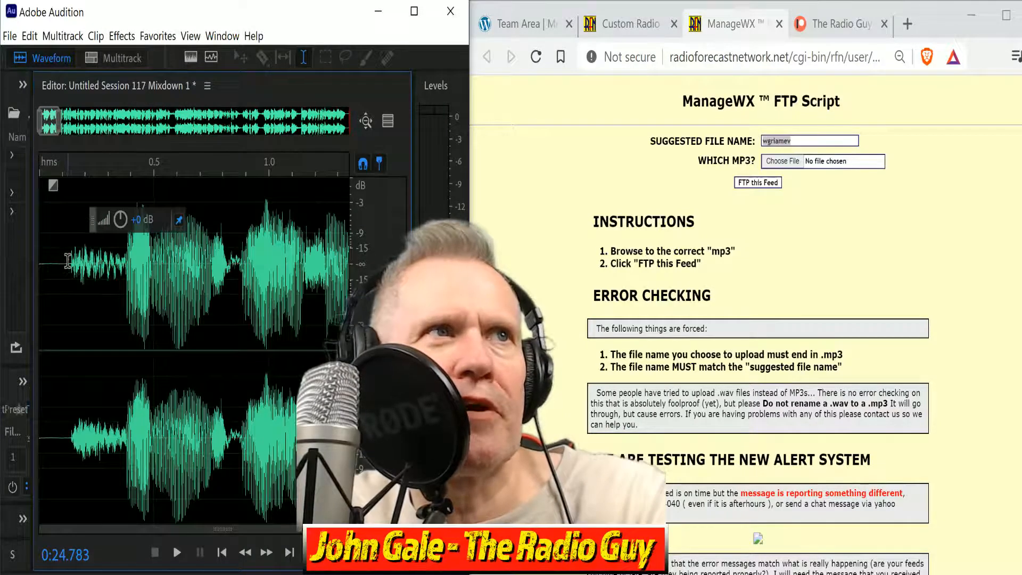
drag(70, 262, 36, 265)
key(Delete)
scroll(123, 299, down, 8)
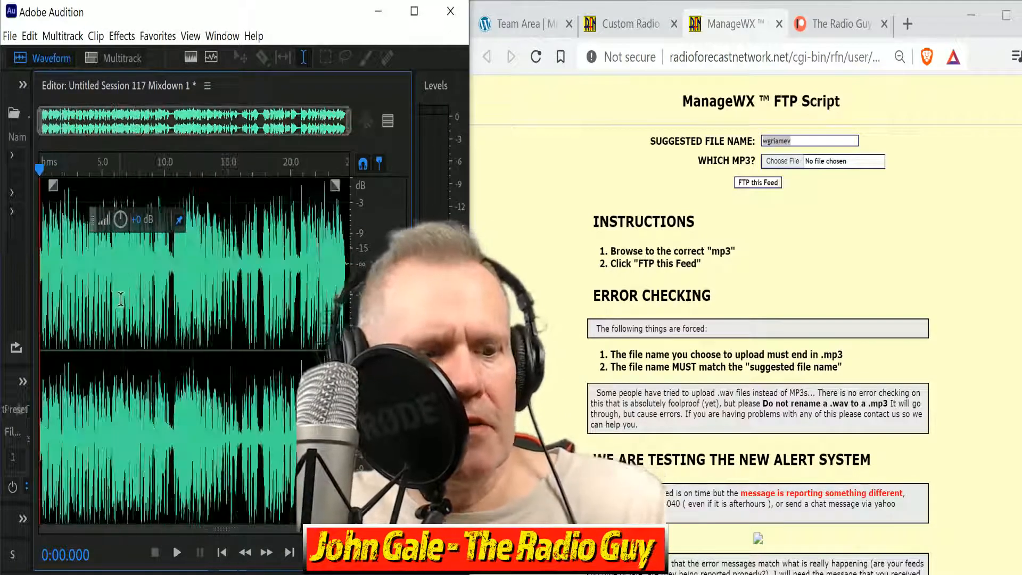
Export the mixdown to drive E: as wgriamev.mp3 in MP3 format, overwriting the existing file.
key(ctrl+shift+e)
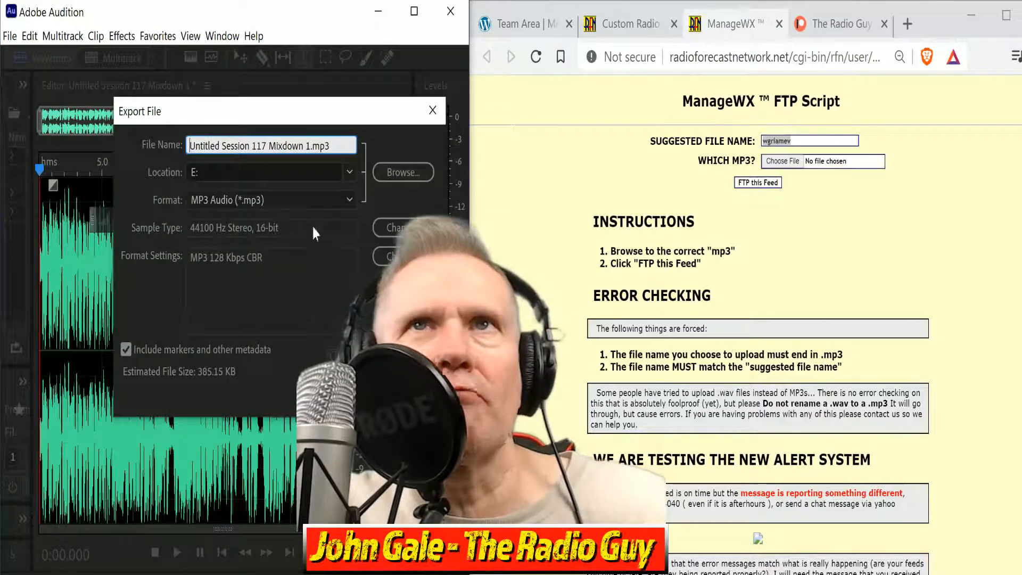
drag(311, 146, 187, 146)
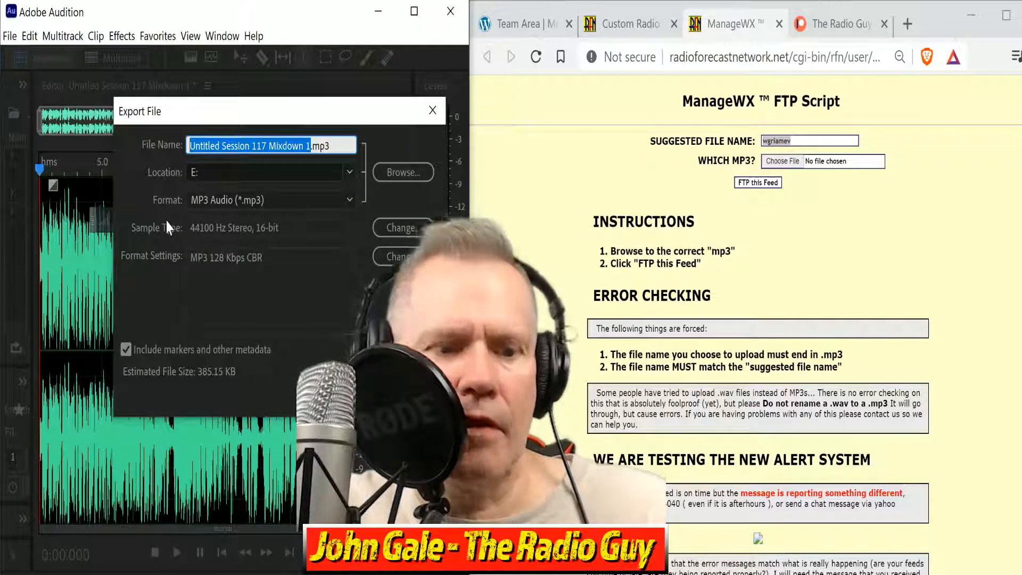
key(ctrl+v)
key(Return)
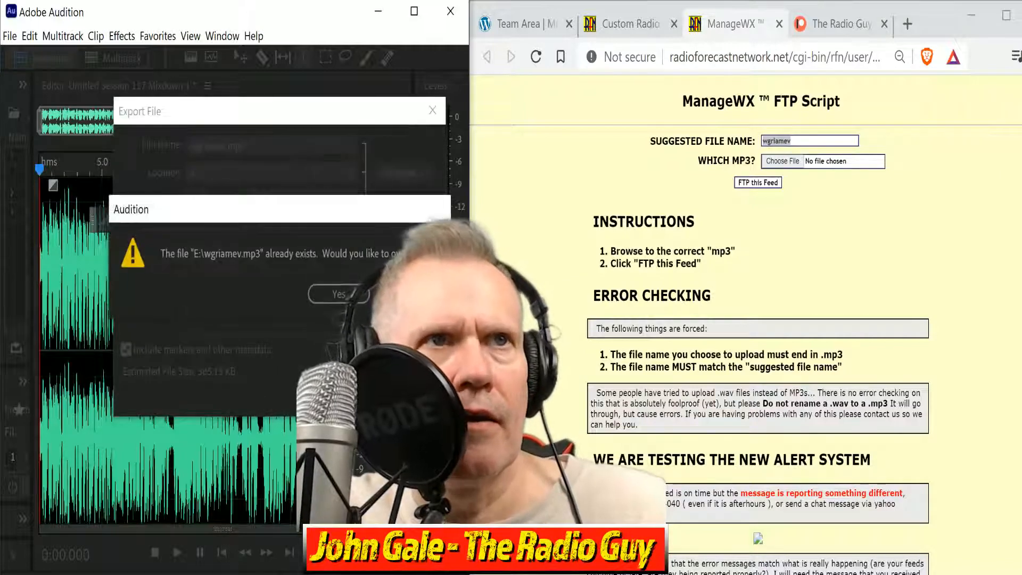
key(Return)
Upload wgriamev.mp3 from drive E: through the ManageWX FTP script in the browser and close the results window.
click(794, 166)
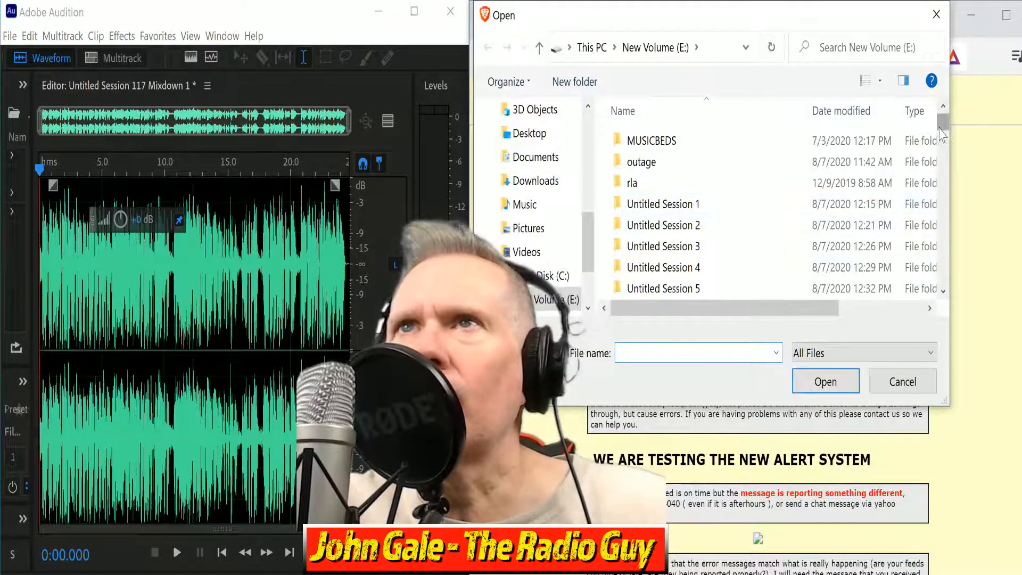
drag(943, 121, 959, 256)
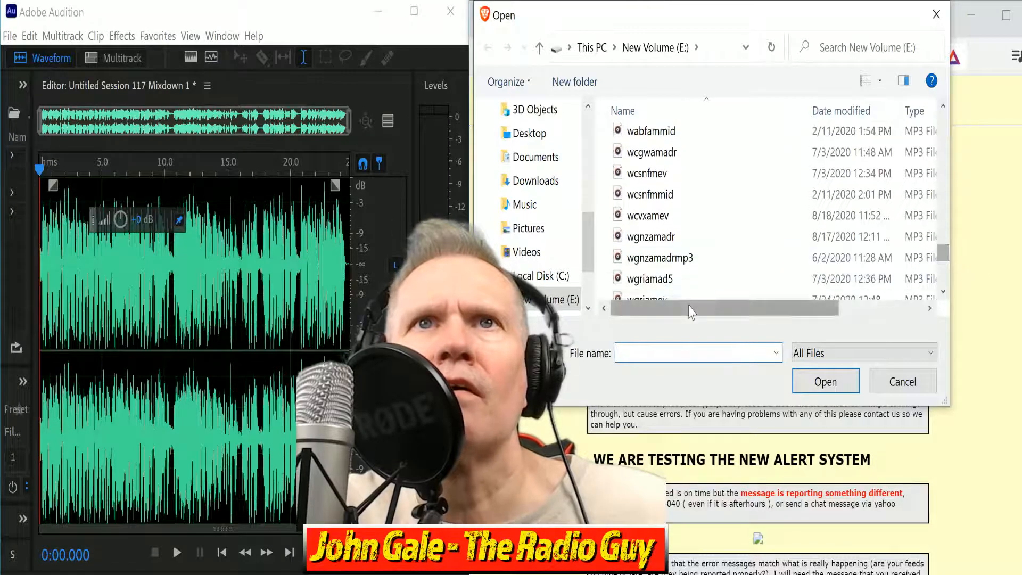
scroll(689, 284, down, 1)
click(672, 272)
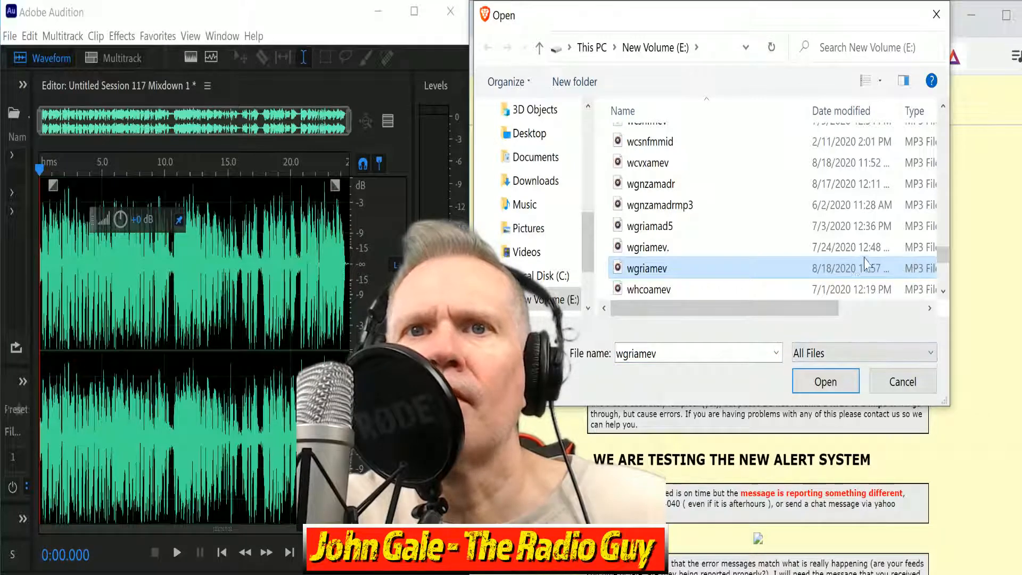
click(826, 381)
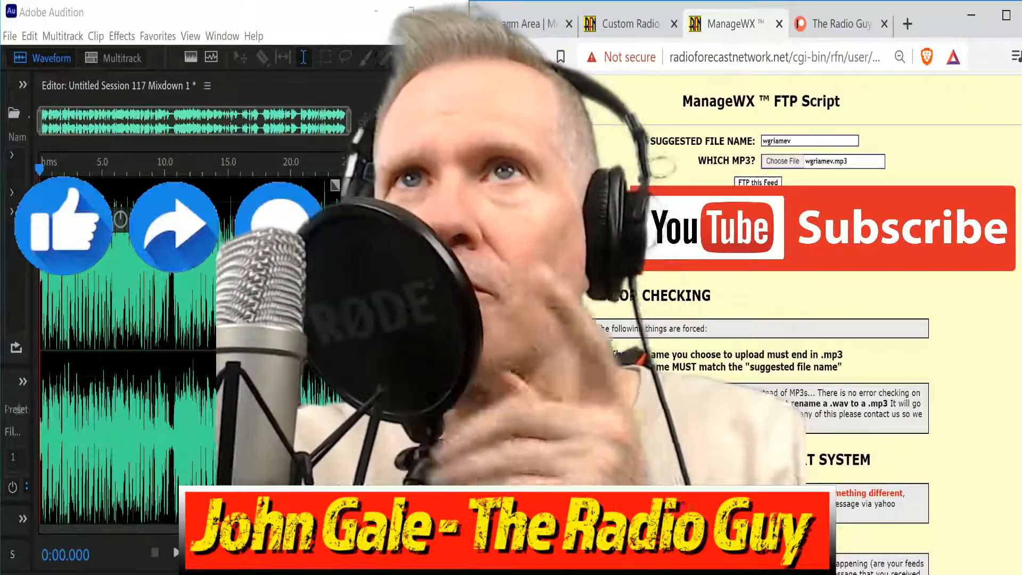
click(761, 183)
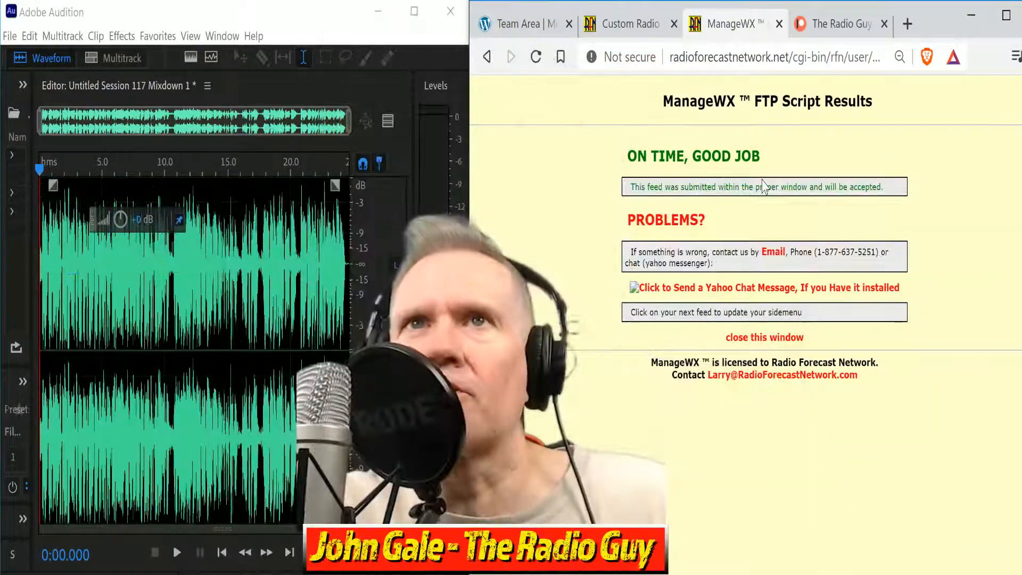
click(744, 341)
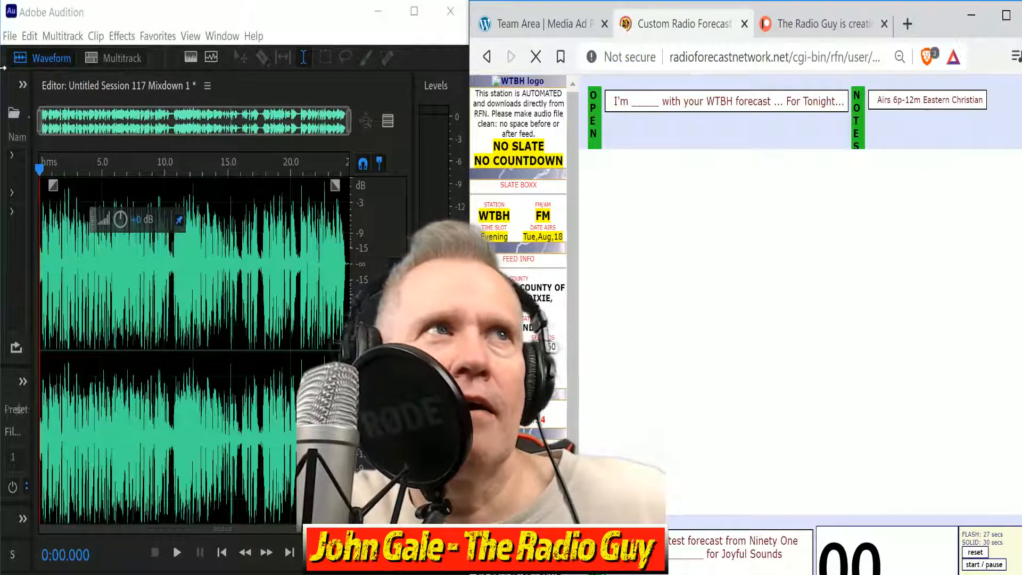
Close all open audio files and sessions without saving the changes.
click(10, 36)
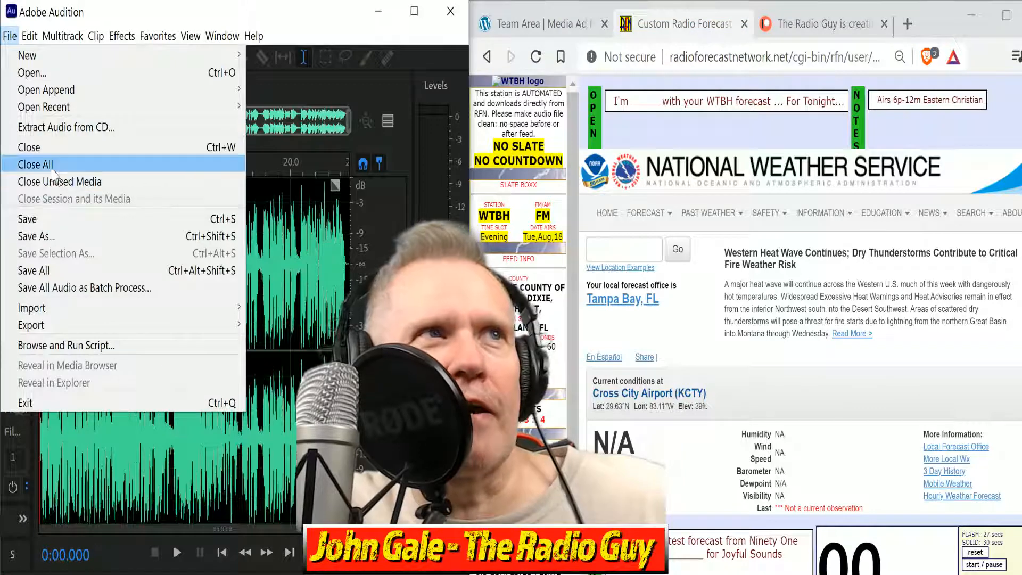
click(35, 164)
click(312, 330)
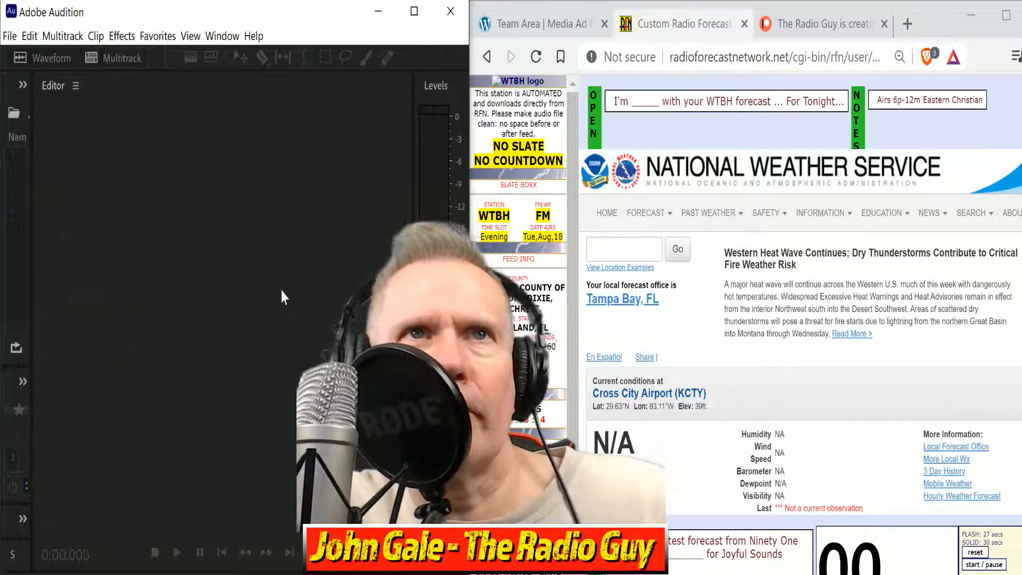
Create the multitrack session Untitled Session 118 on drive E: from the WTBH NEW template.
click(117, 56)
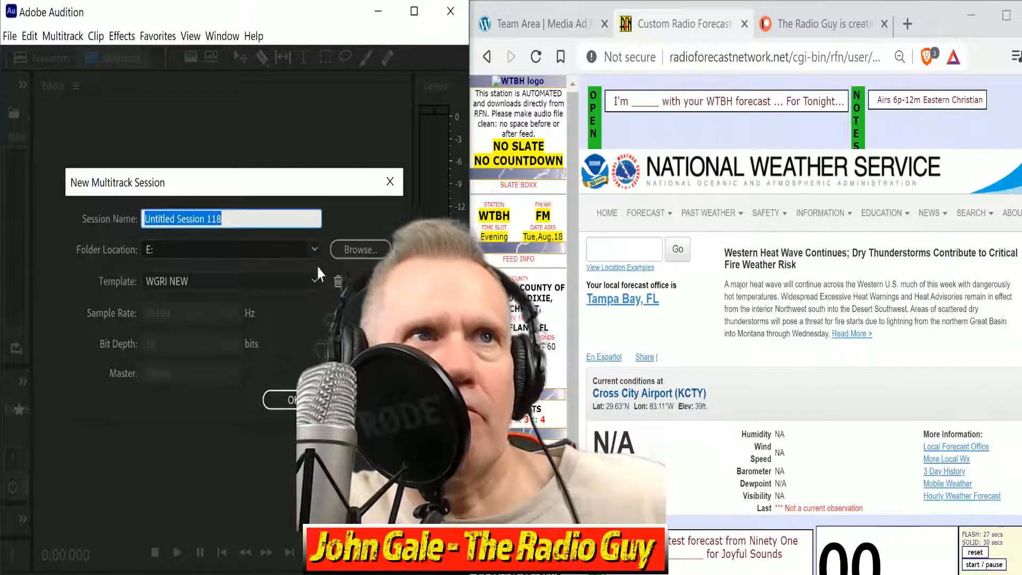
click(315, 282)
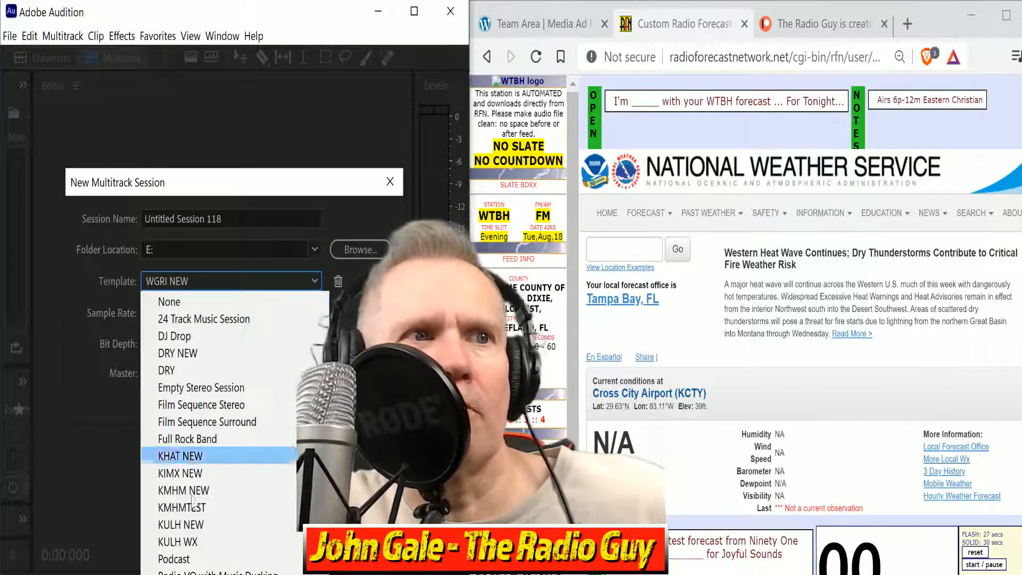
click(197, 573)
click(294, 400)
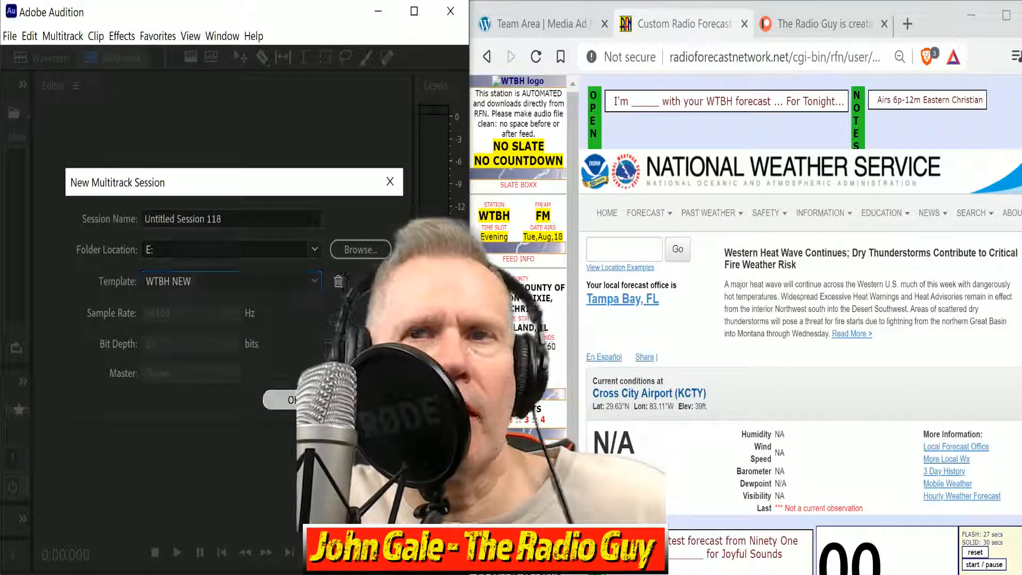
Record the WTBH voice-over while reading the Chiefland, FL forecast in the browser and timing the read with the page's stopwatch.
key(shift+space)
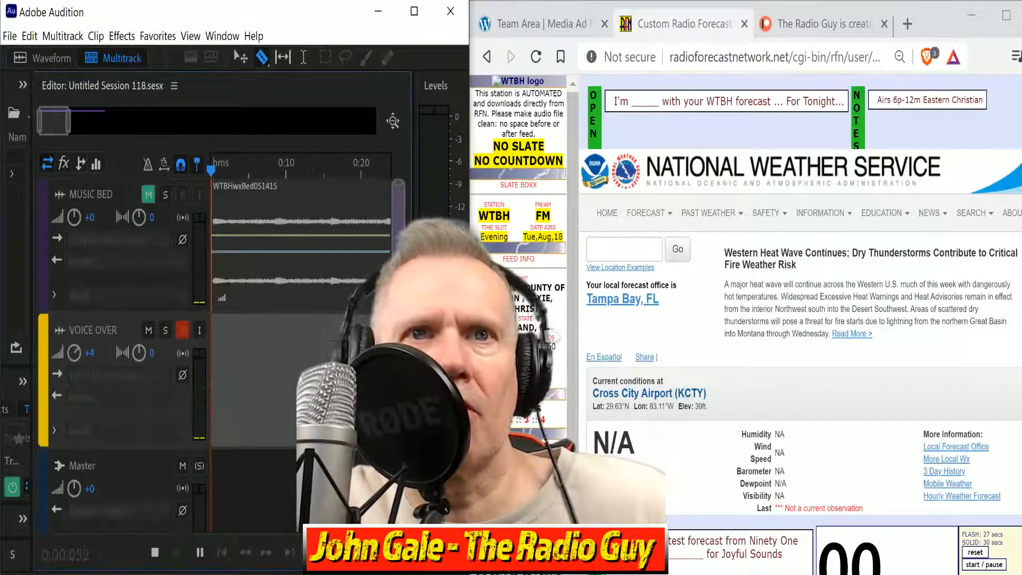
scroll(1002, 350, down, 1)
scroll(1002, 350, down, 8)
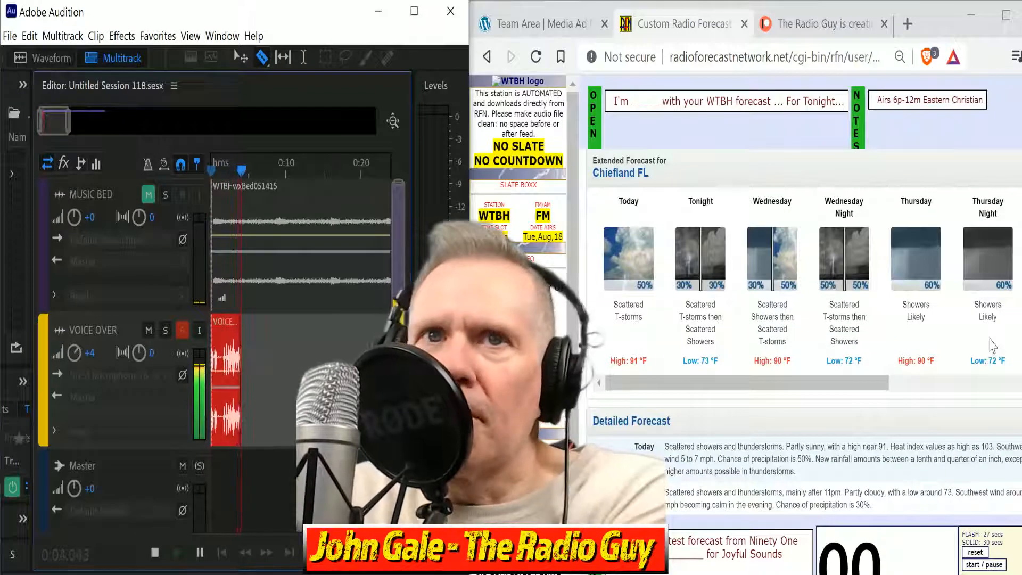
scroll(991, 341, down, 2)
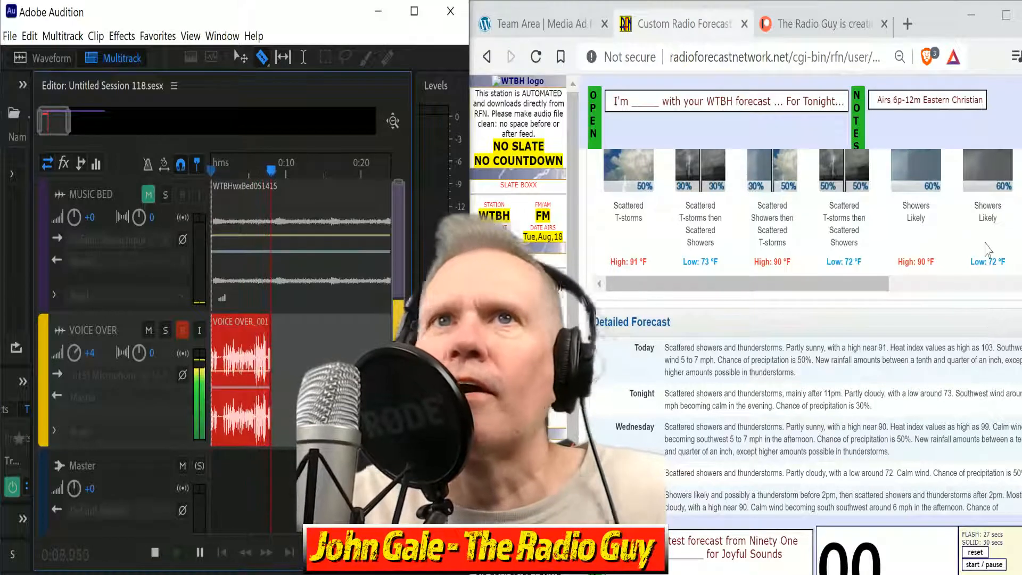
click(975, 565)
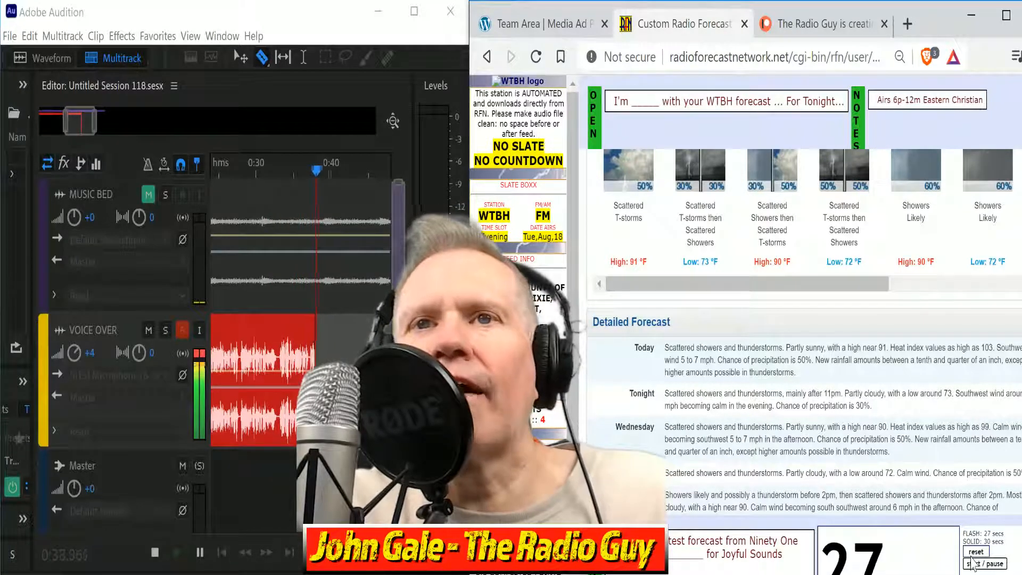
click(156, 553)
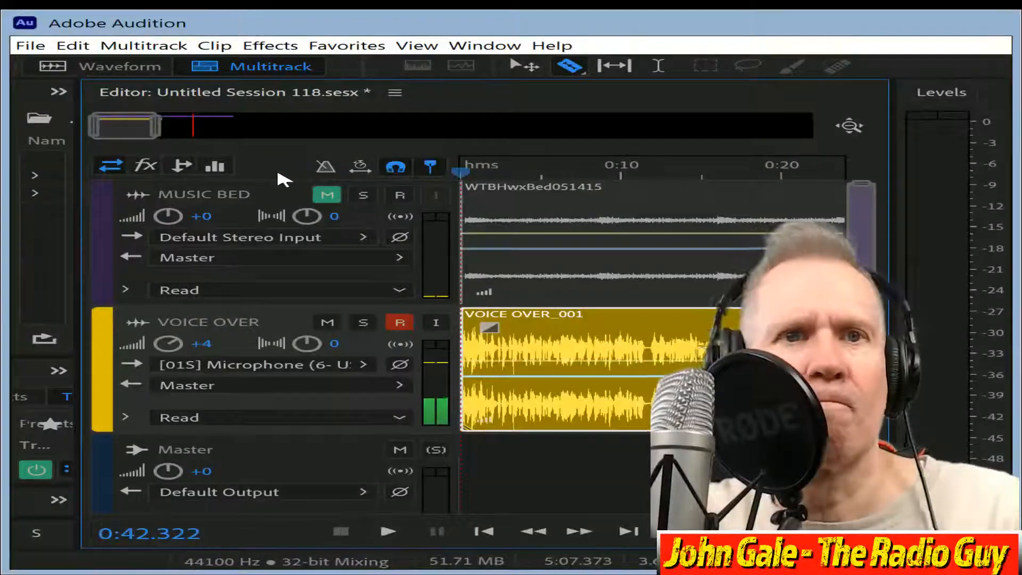
Unmute the MUSIC BED track and mix the whole session down to a new file.
click(327, 195)
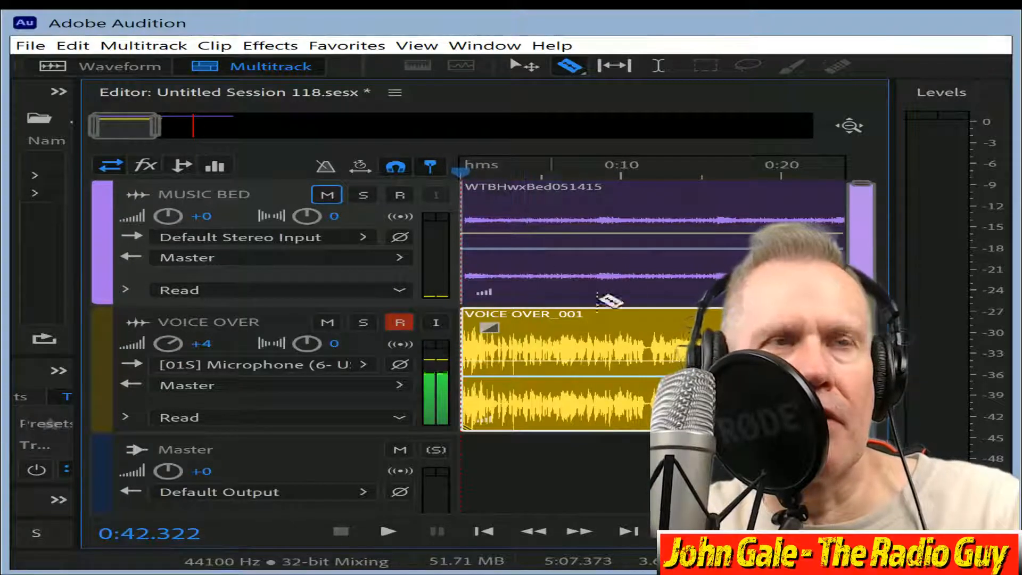
key(alt+shift+m)
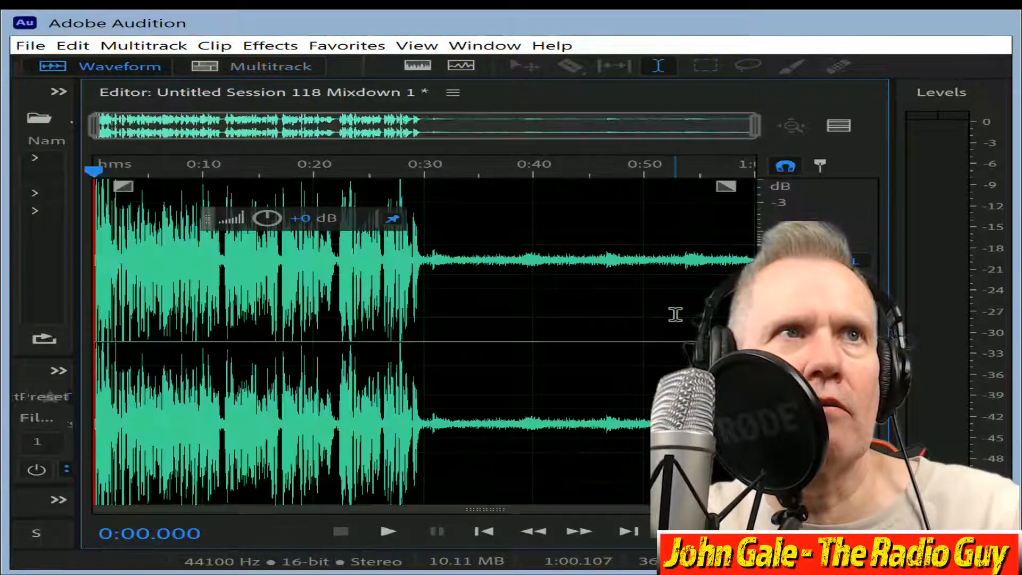
Select the entire WTBH mixdown and play it back until just past the end of the speech.
key(ctrl+a)
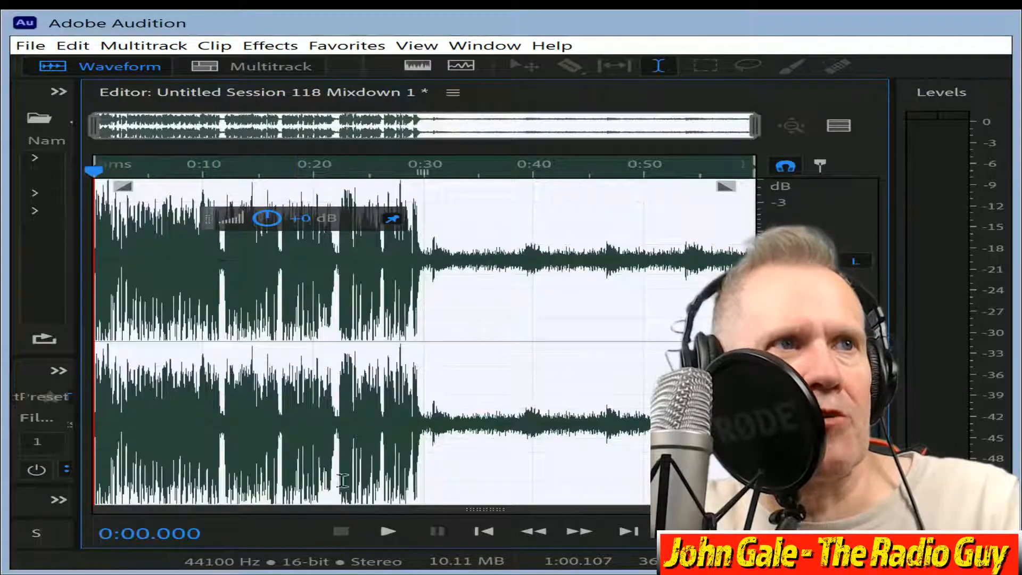
click(388, 531)
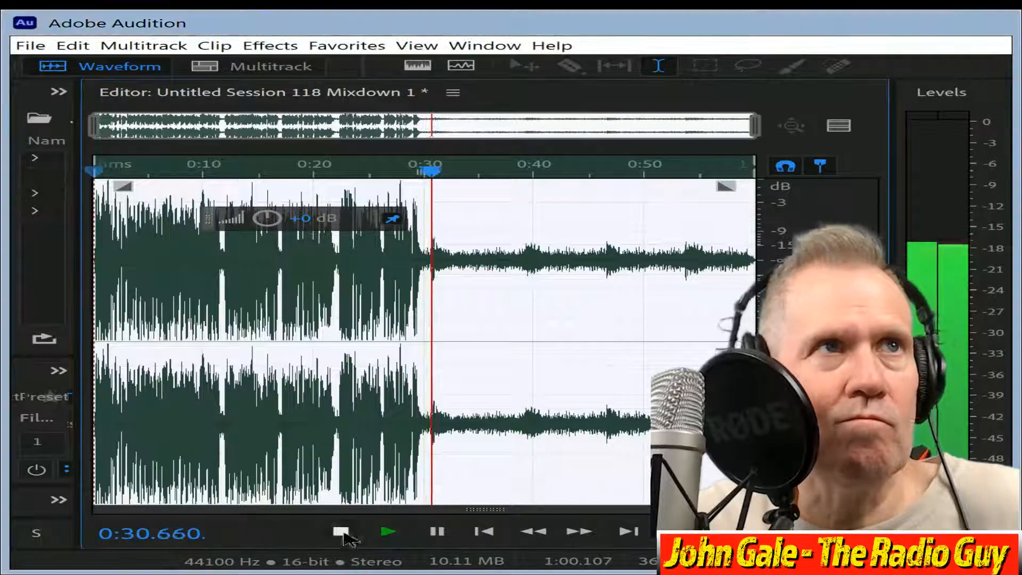
click(340, 531)
Delete the leftover music from about 0:30.8 to the end of the WTBH mixdown.
drag(94, 124, 213, 165)
scroll(340, 375, up, 2)
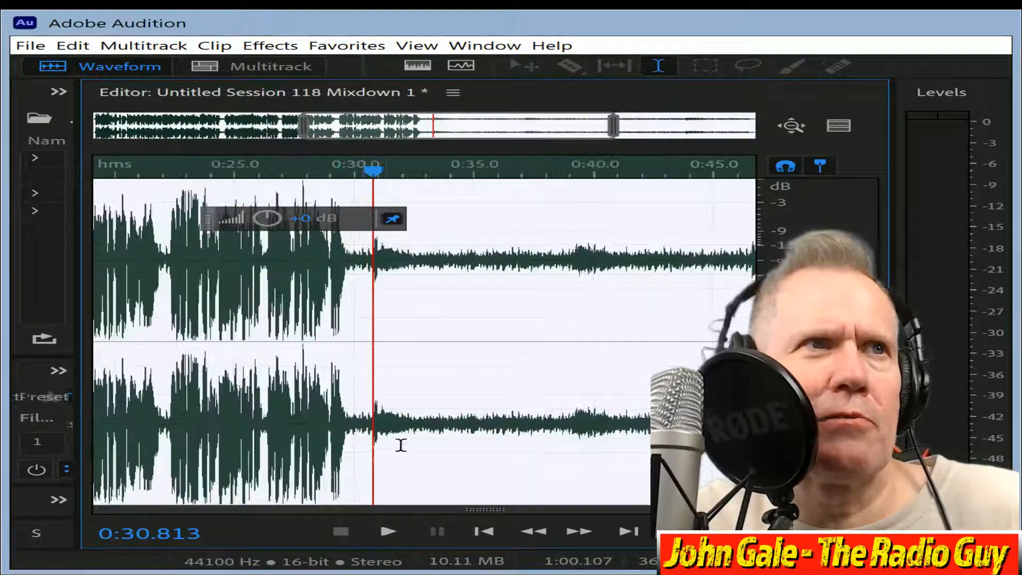
drag(375, 421, 762, 421)
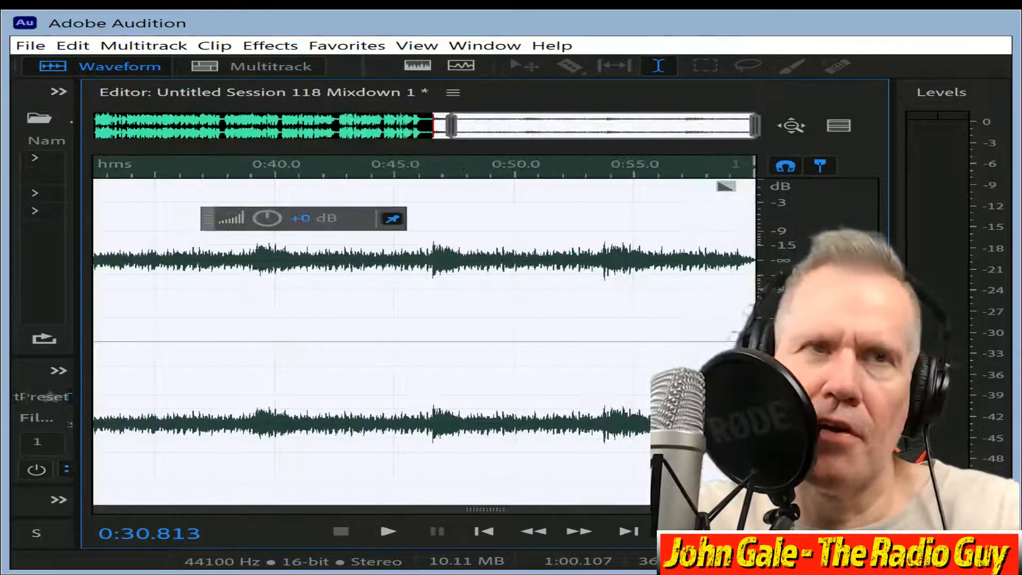
key(Delete)
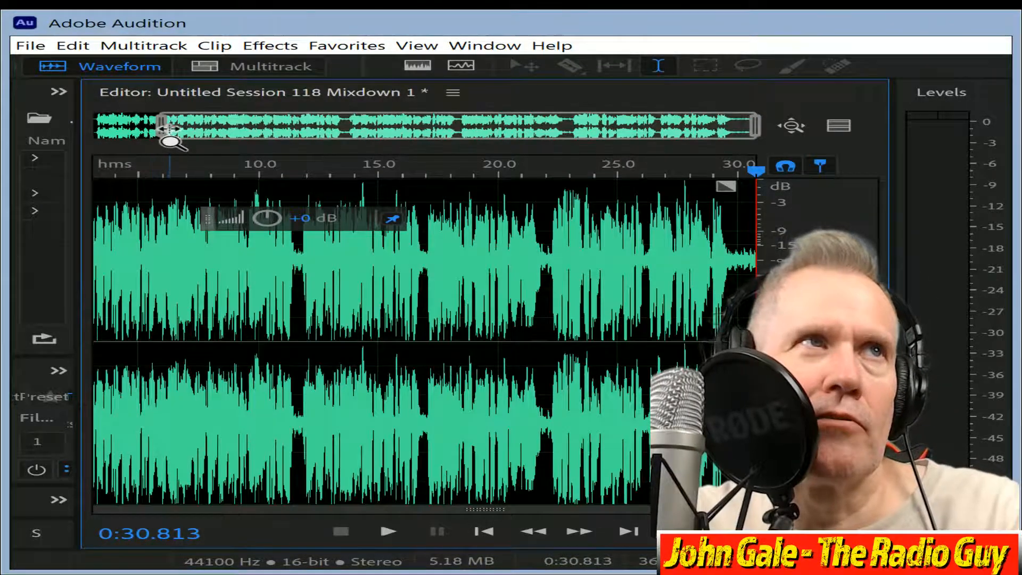
Apply the Fade Out favorite to the music tail from about 0:29.7 to the end, and clear the selection.
drag(165, 128, 568, 144)
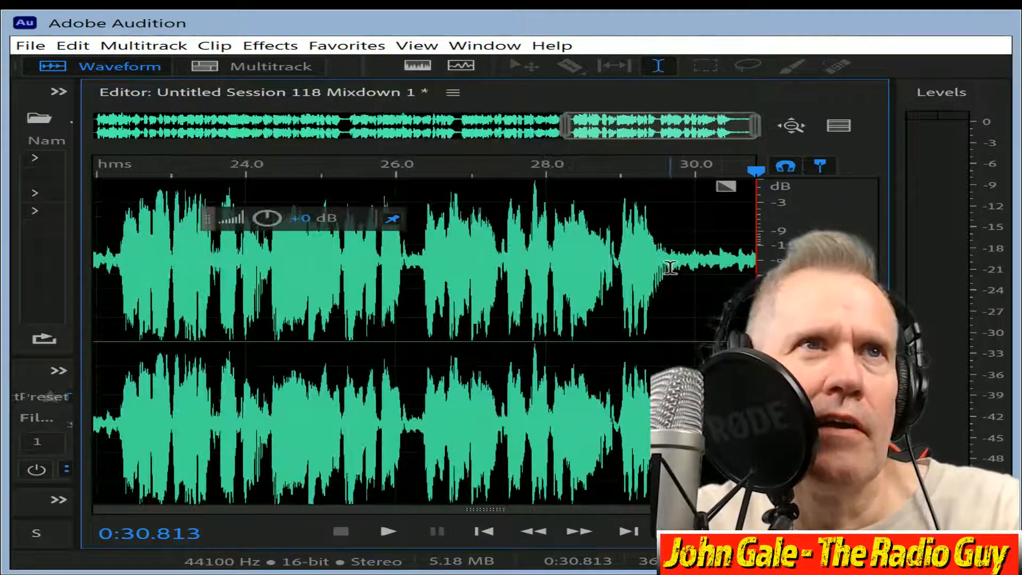
drag(671, 267, 762, 268)
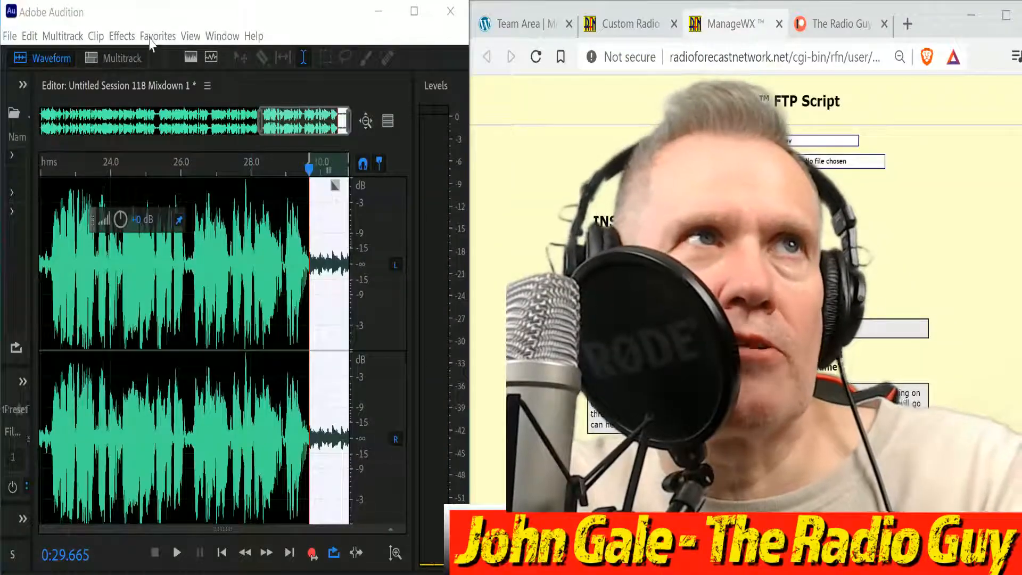
click(335, 46)
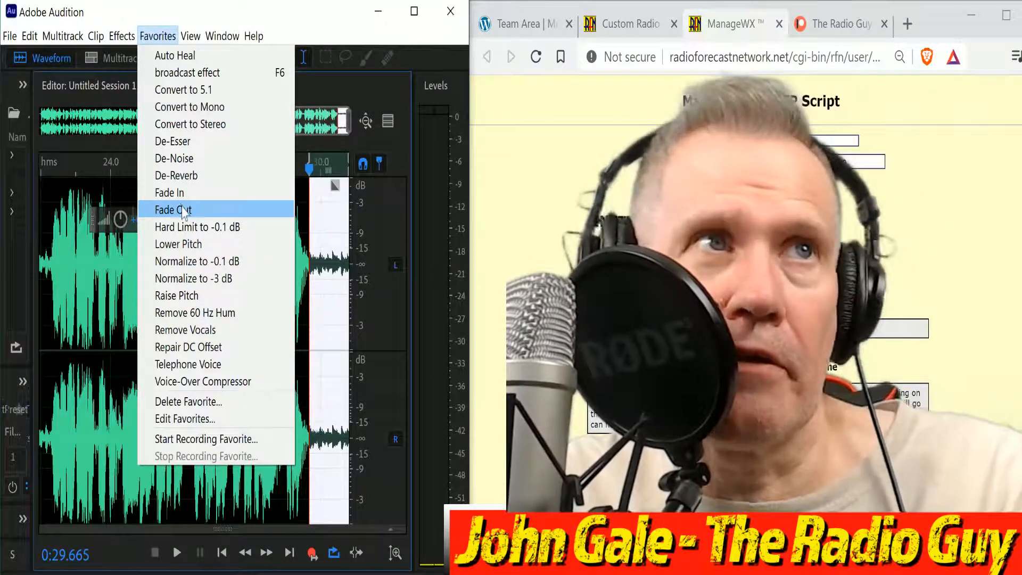
click(183, 210)
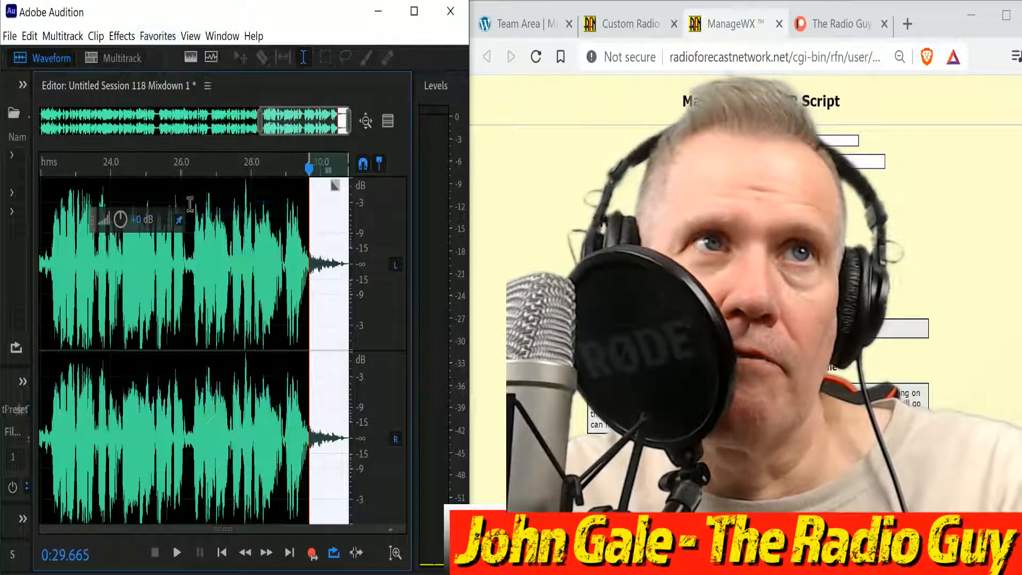
right_click(330, 178)
click(367, 233)
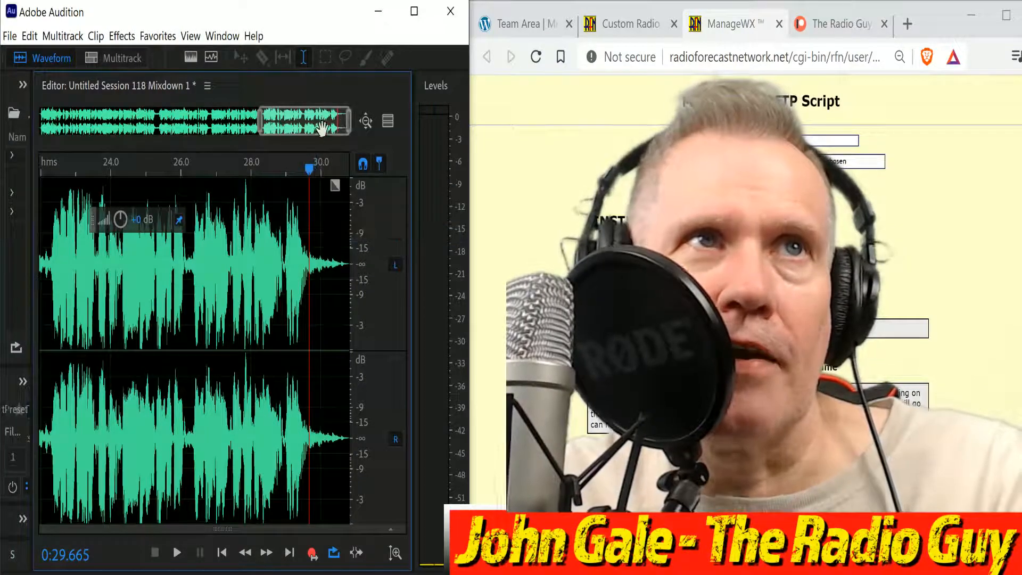
Trim about 0.15 seconds of silence before the first word of the WTBH mixdown.
drag(317, 125, 45, 127)
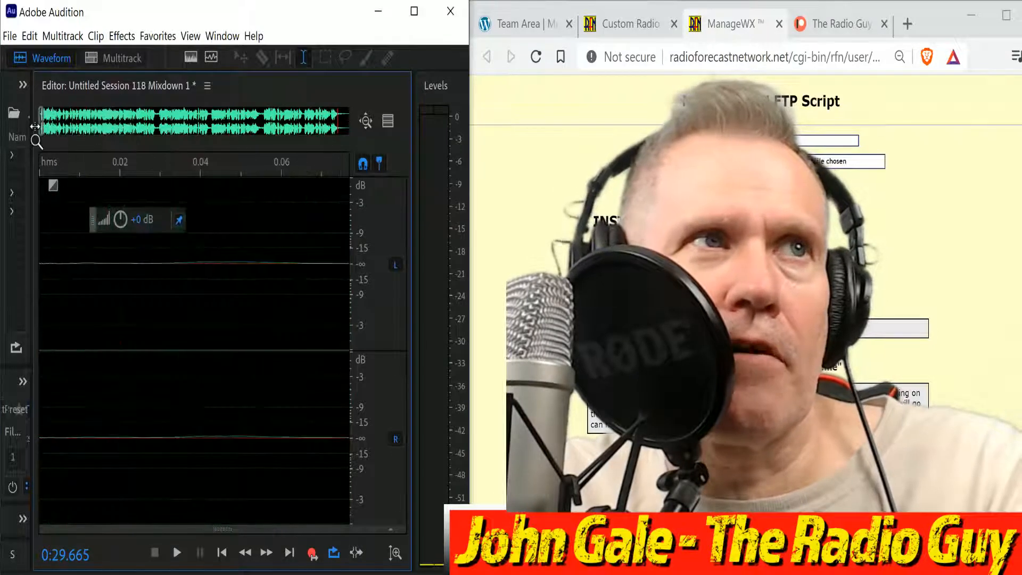
drag(92, 262, 4, 233)
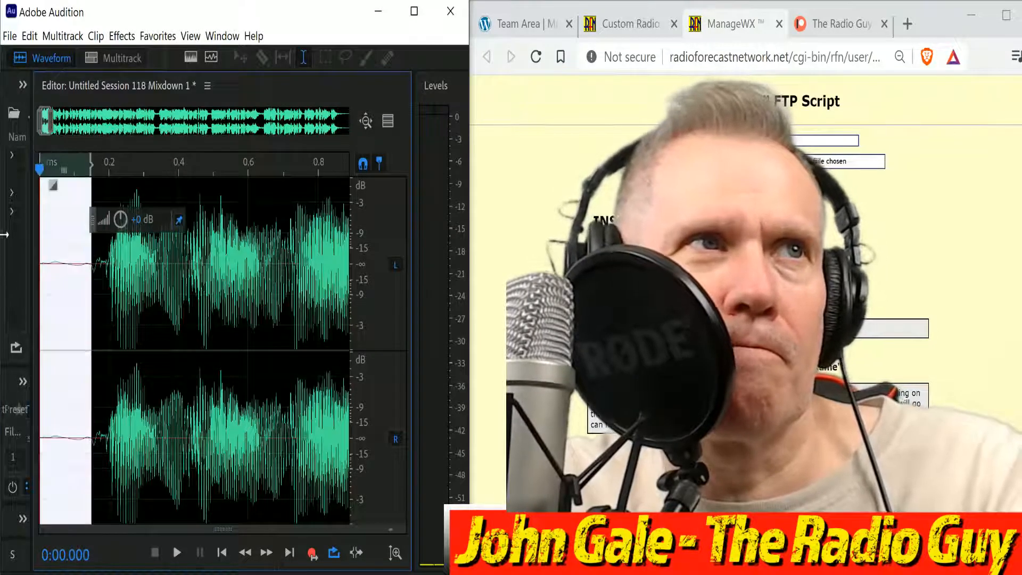
key(Delete)
scroll(253, 293, down, 5)
Export the mixdown to drive E: as wtbhfmev.mp3 in MP3 format, overwriting the existing file.
key(ctrl+shift+e)
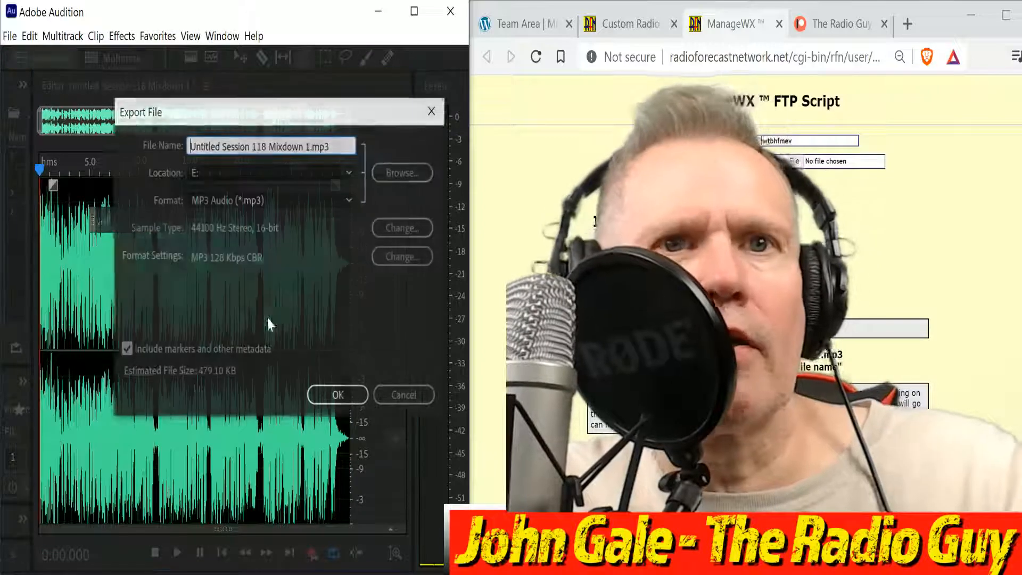
click(307, 145)
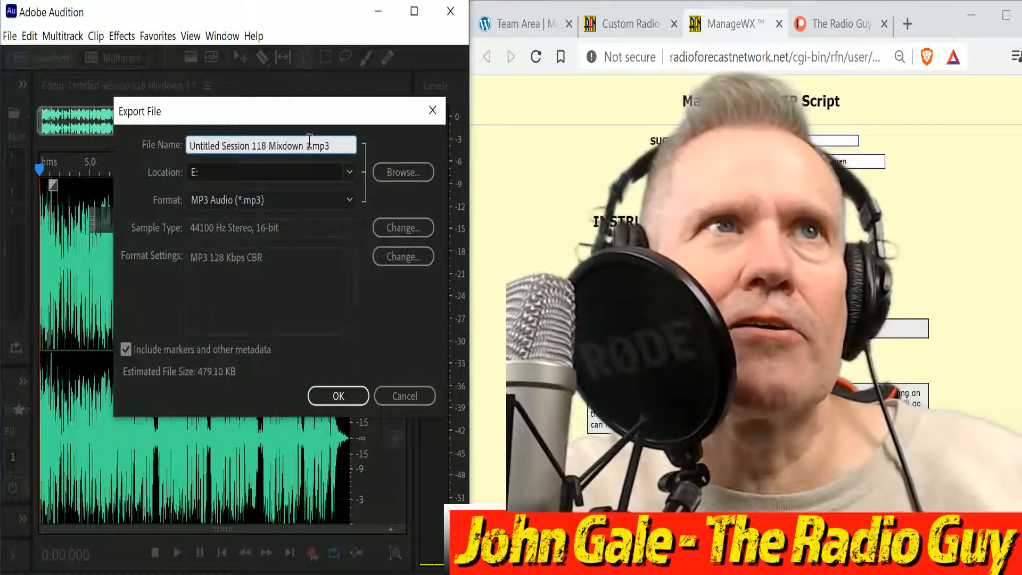
drag(309, 151, 28, 163)
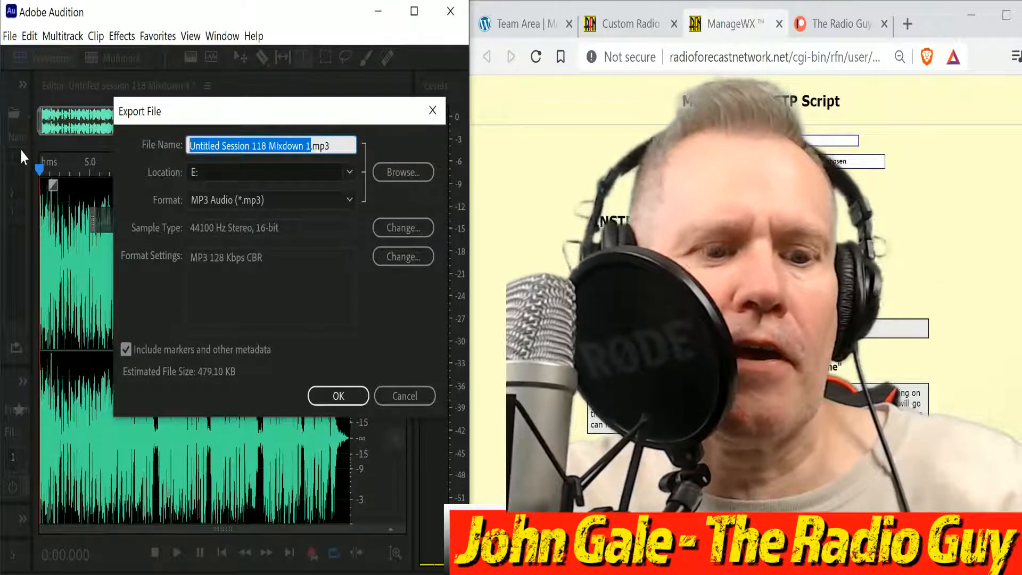
text(wtbhfmev)
click(338, 395)
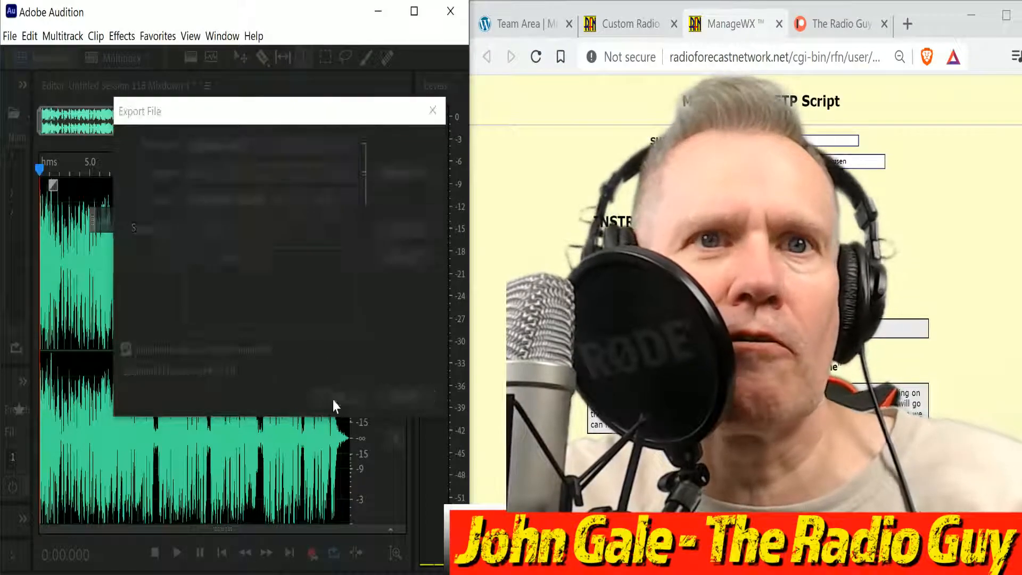
click(338, 294)
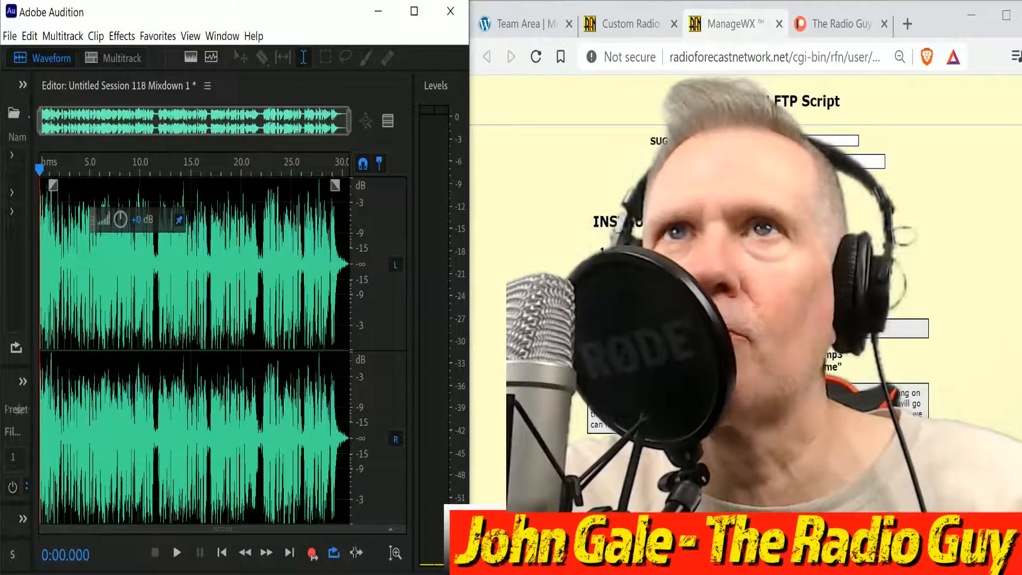
Choose wtbhfmev.mp3 from drive E: on the FTP page, send the feed, and close the results page.
click(746, 161)
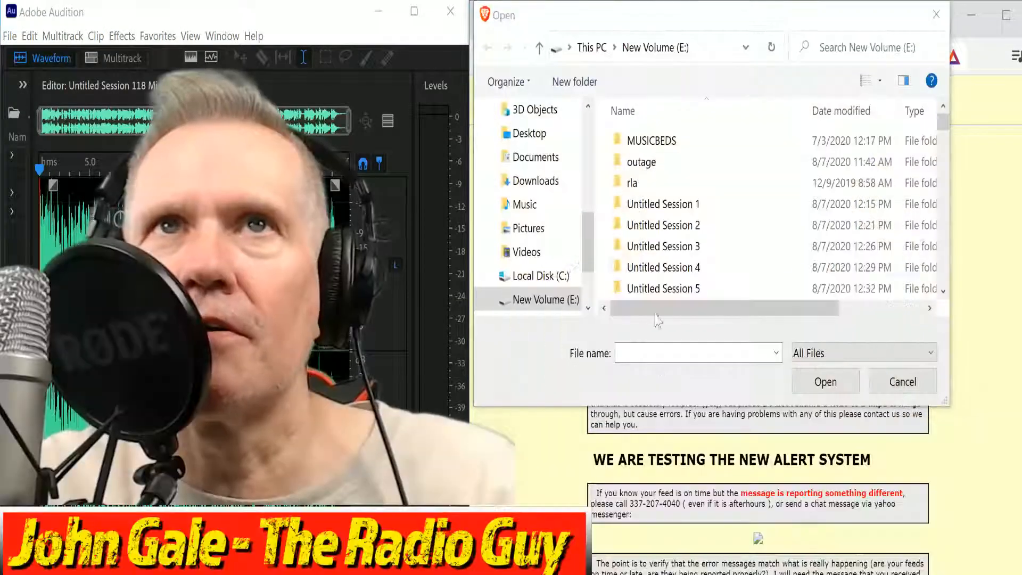
scroll(699, 233, down, 2)
scroll(698, 230, down, 18)
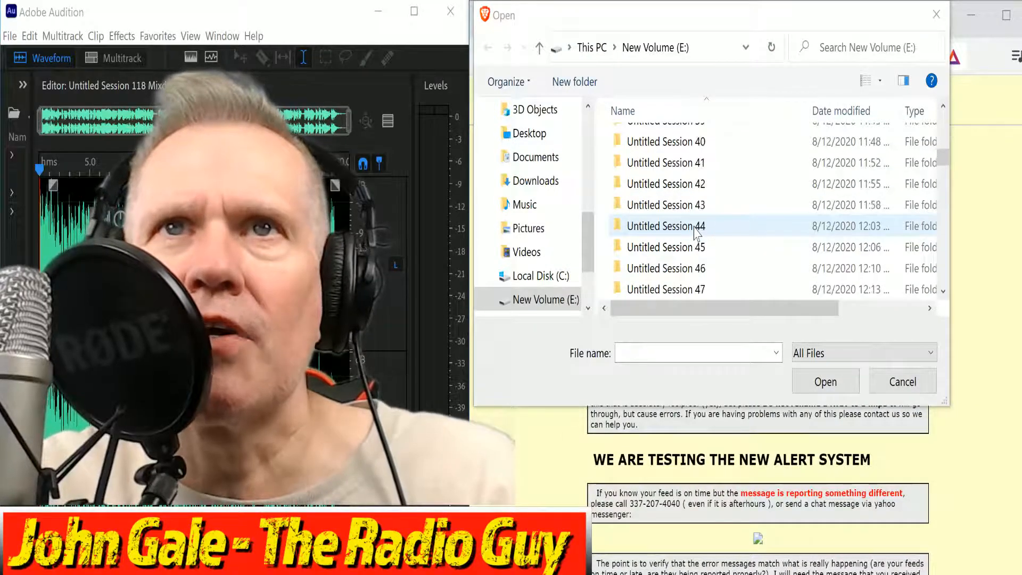
scroll(698, 233, down, 20)
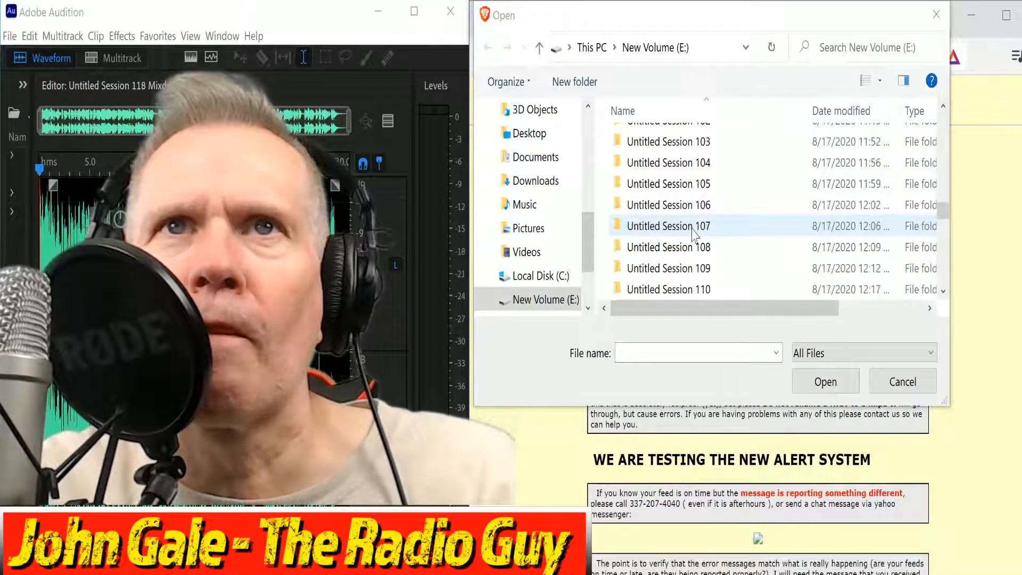
scroll(693, 233, down, 20)
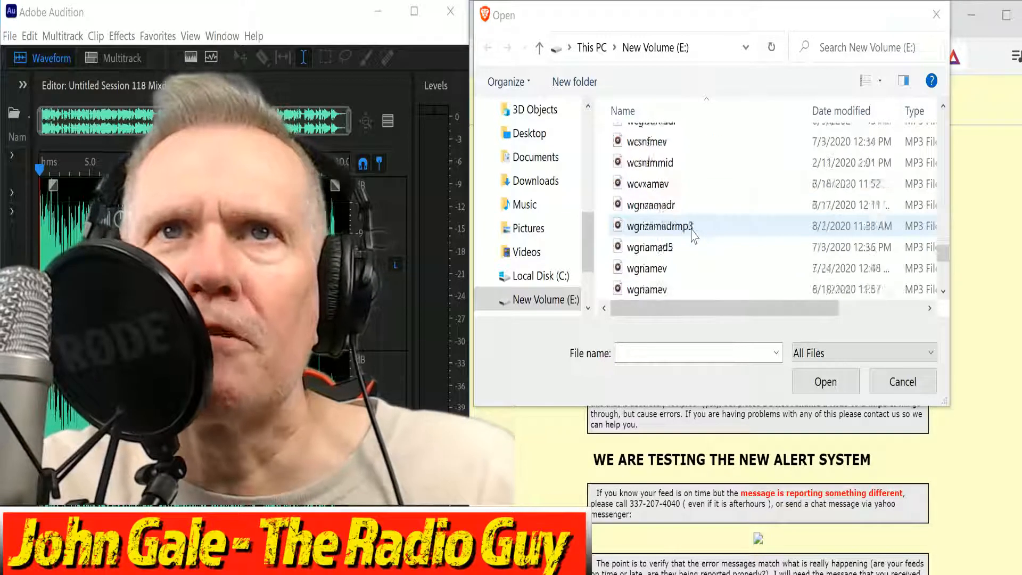
scroll(693, 234, down, 7)
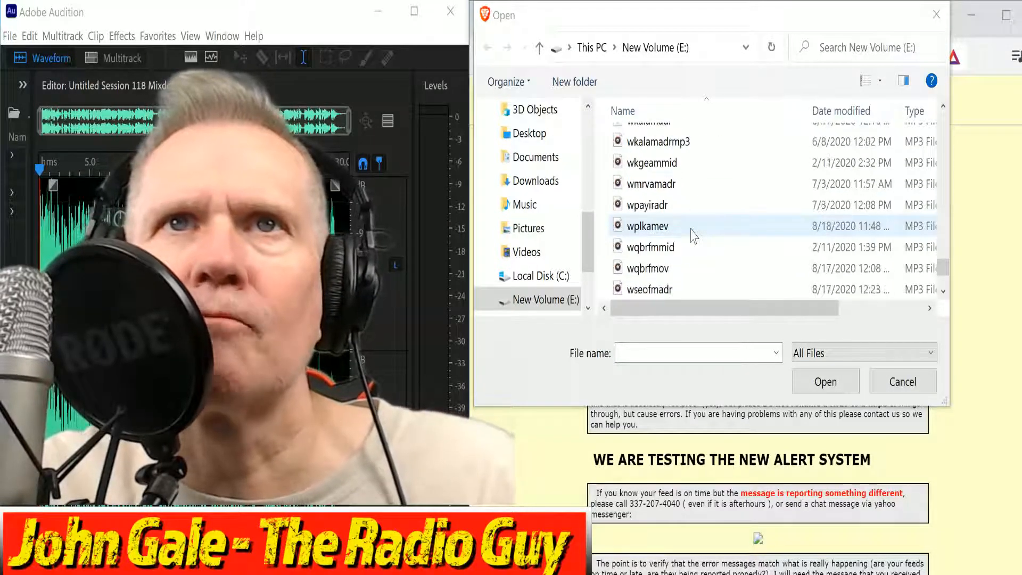
scroll(694, 235, down, 1)
click(686, 267)
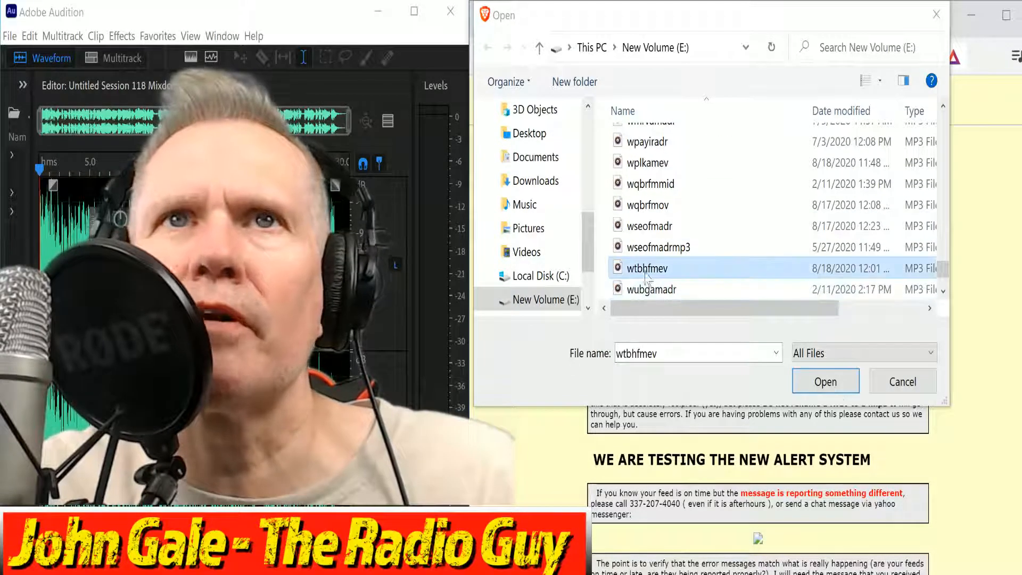
click(825, 382)
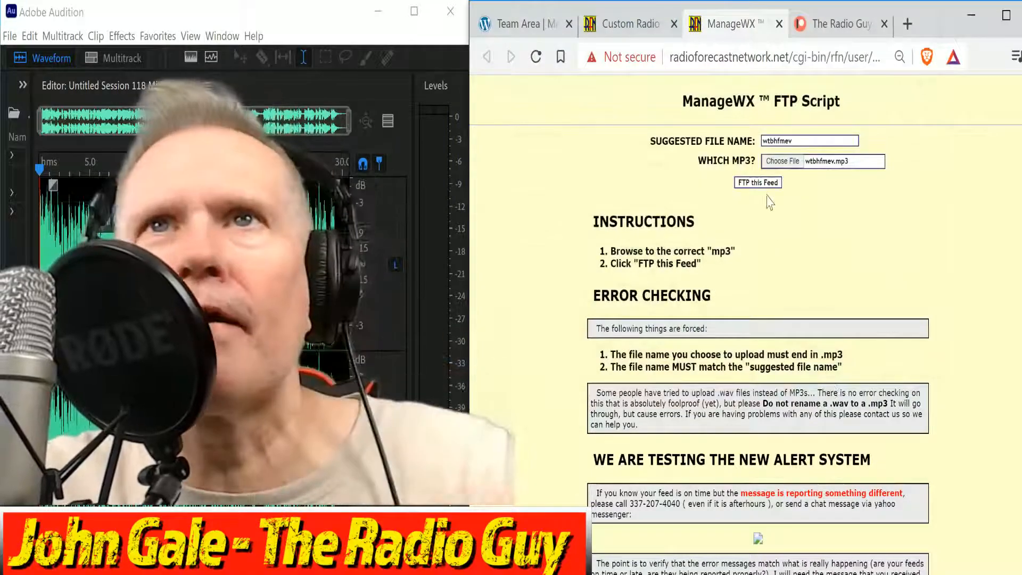
click(767, 184)
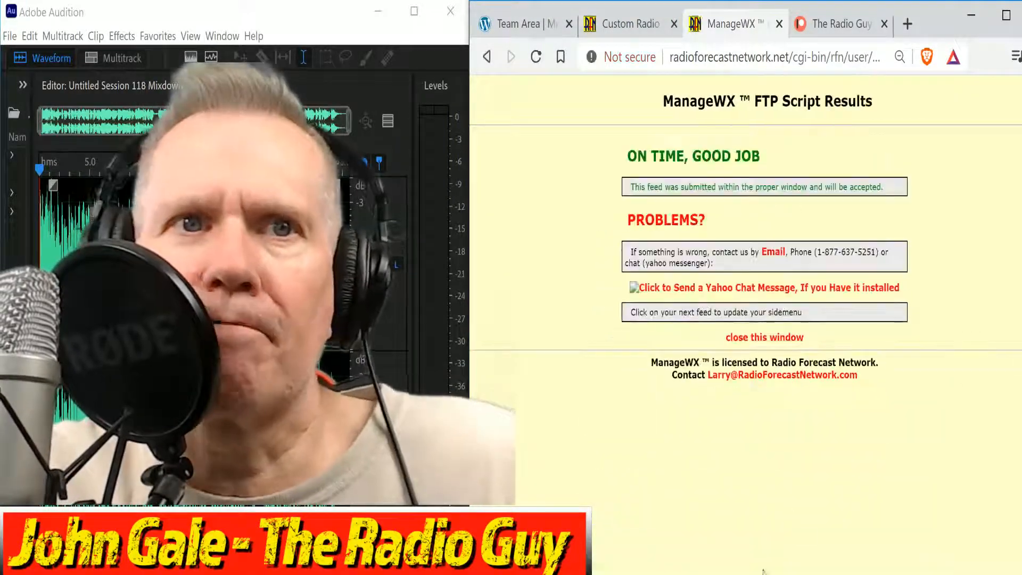
click(765, 337)
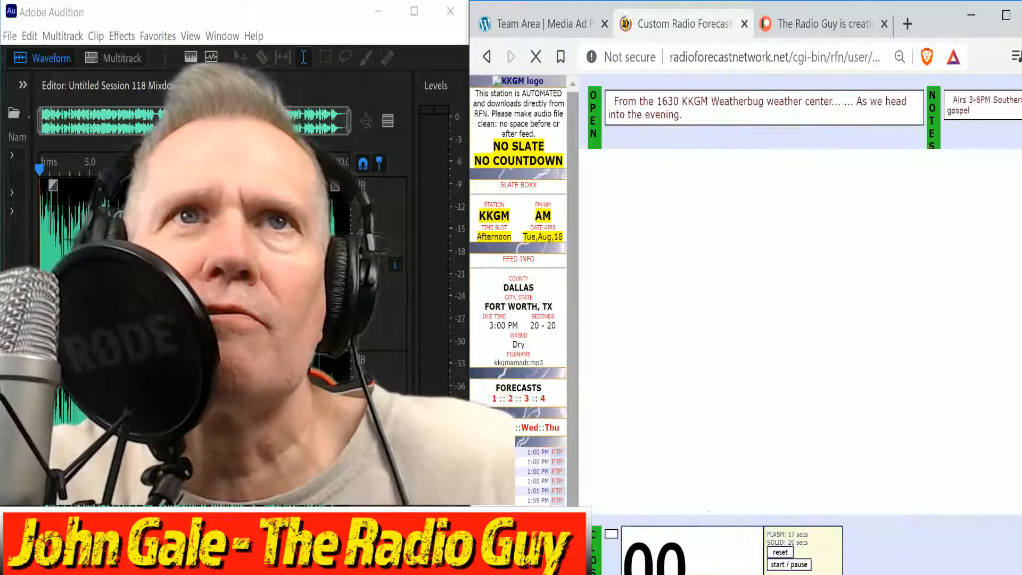
Close all open Audition files and create a multitrack session on drive E: from the DRY NEW template.
click(9, 36)
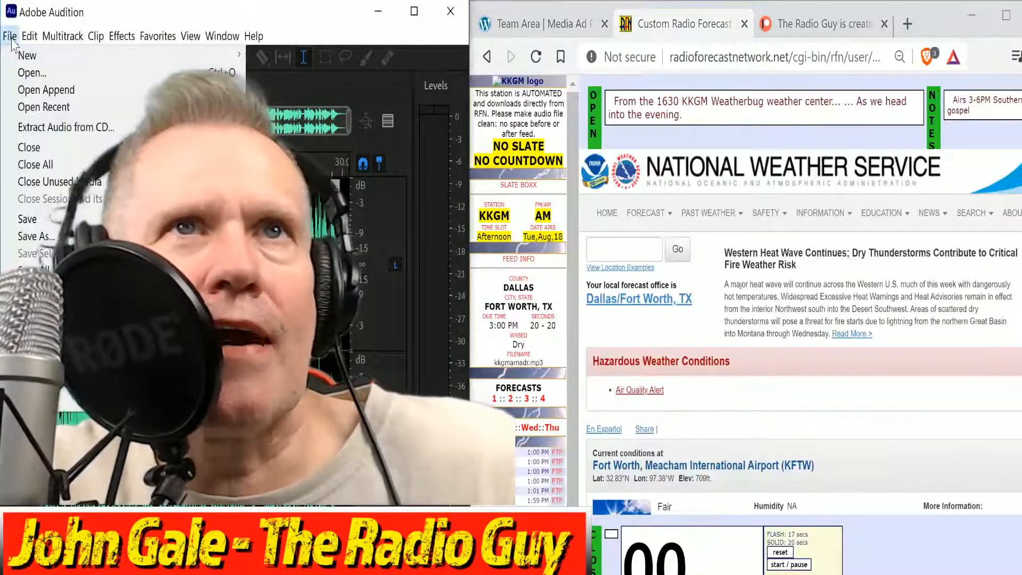
click(21, 165)
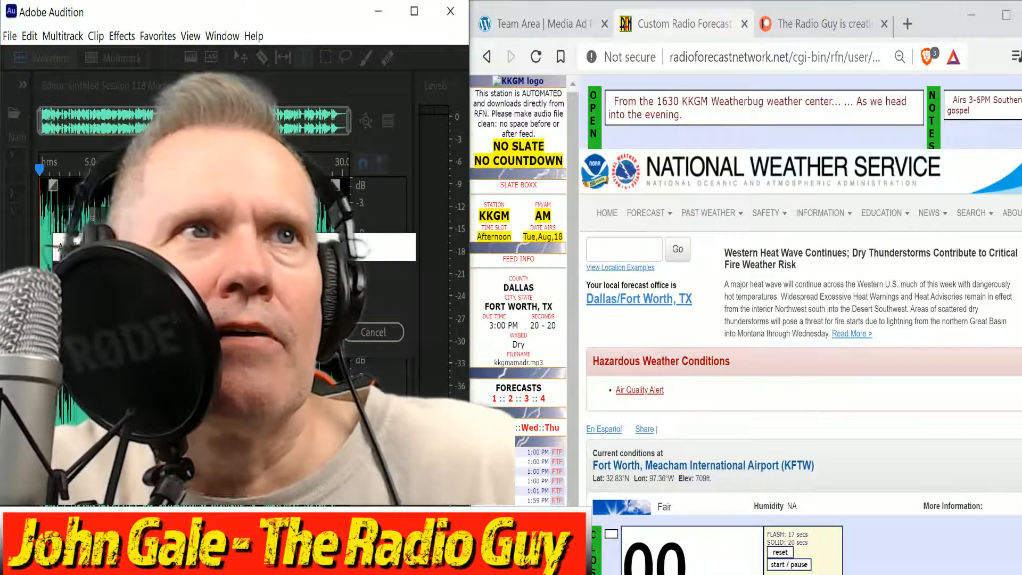
click(104, 57)
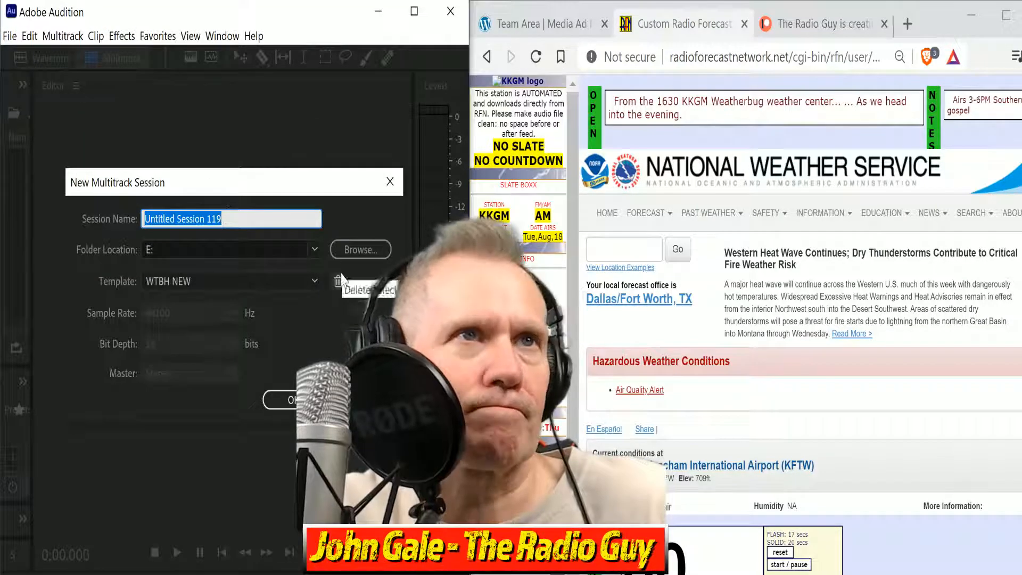
click(315, 281)
click(213, 354)
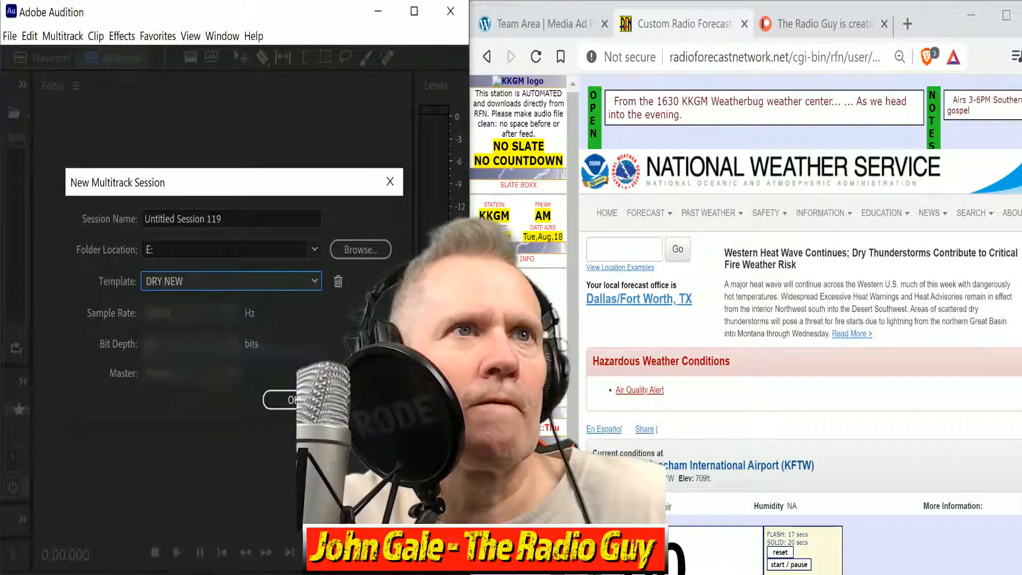
key(Return)
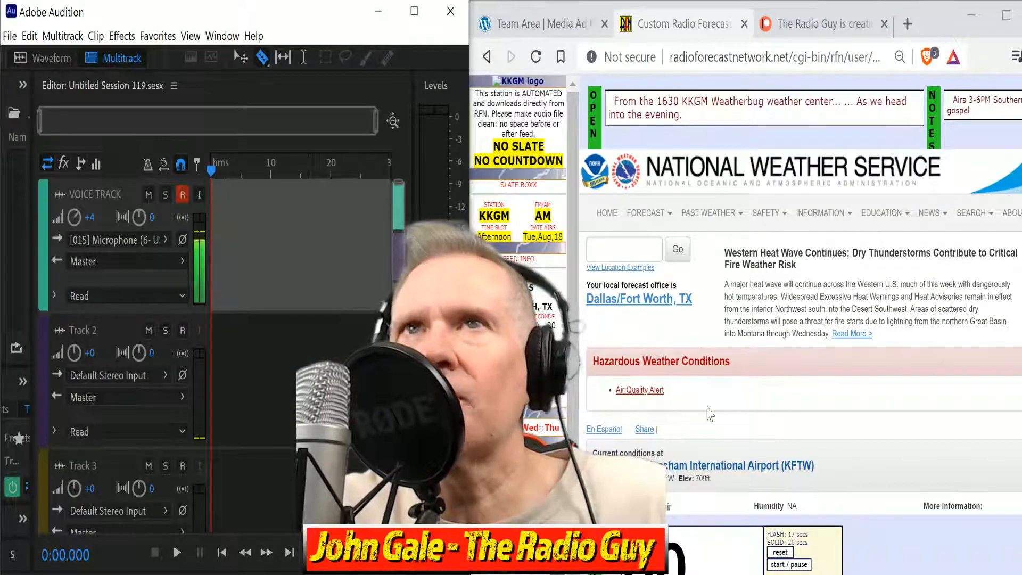
Record the dry KKGM forecast for Fort Worth on the voice track, about 23 seconds long.
scroll(861, 414, down, 6)
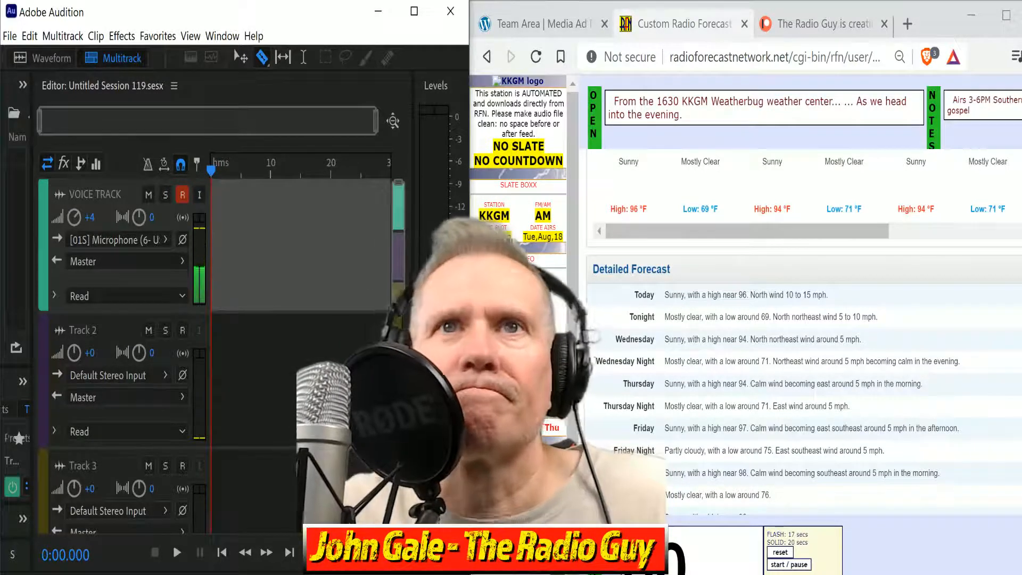
key(shift+space)
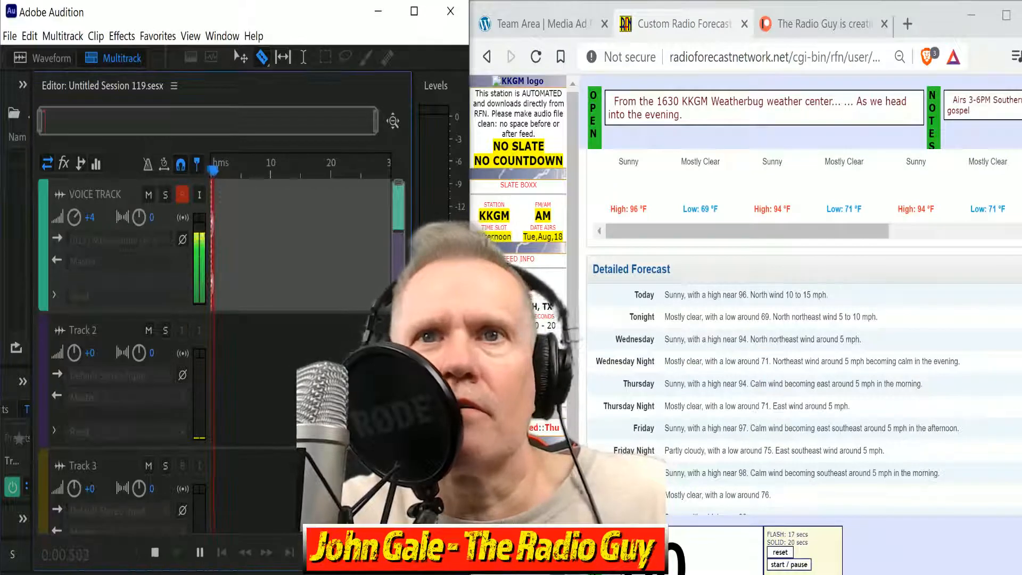
click(799, 566)
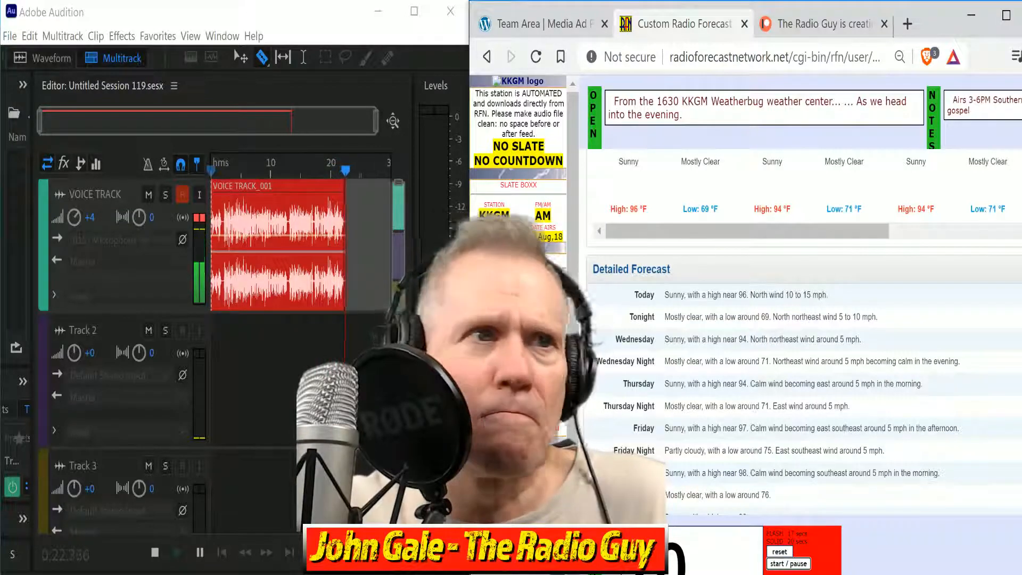
click(155, 556)
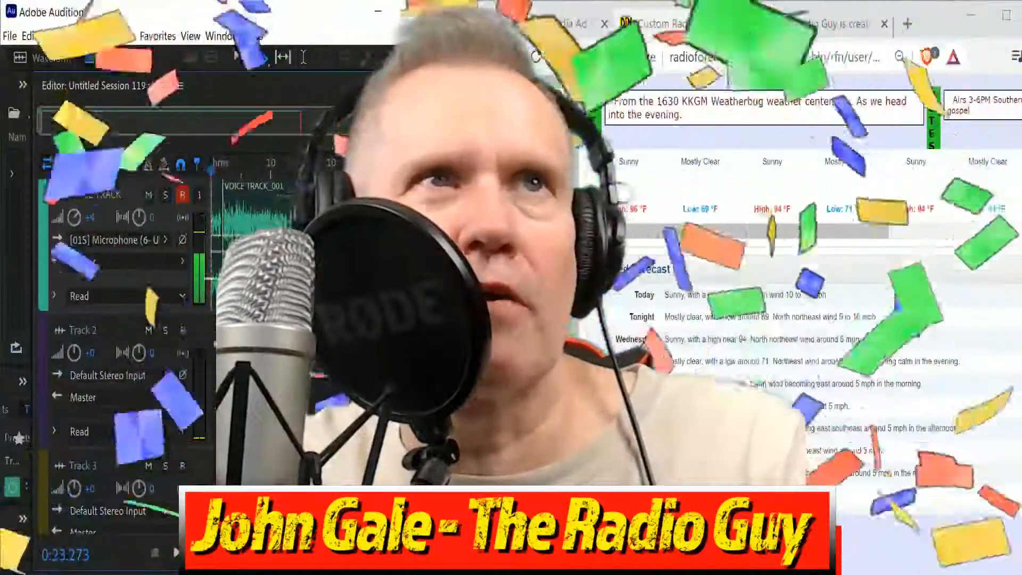
Delete the short opening clip of about 1.8 seconds from the voice track and move the remaining clip to the session start.
drag(385, 122, 234, 136)
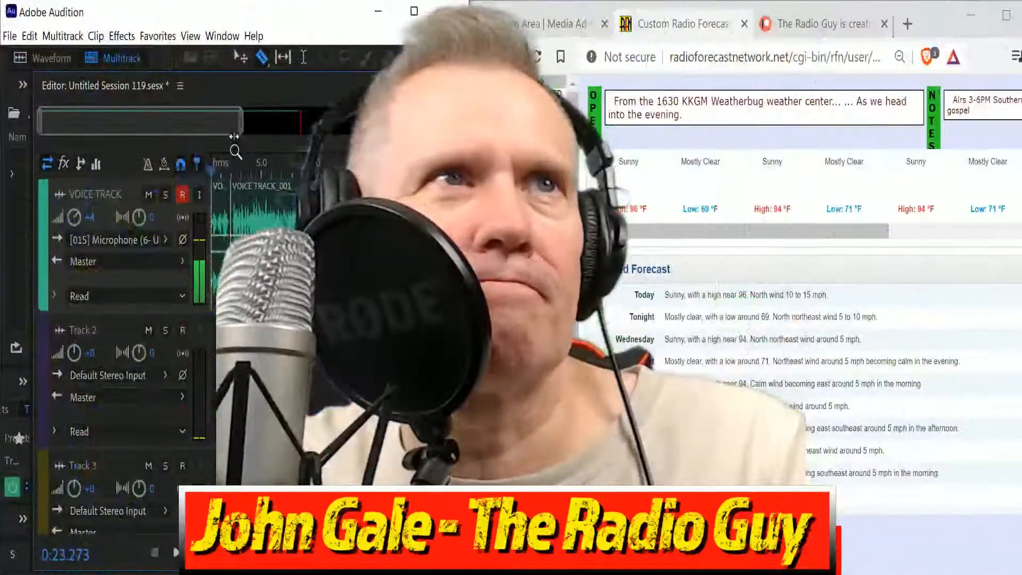
click(219, 186)
key(Delete)
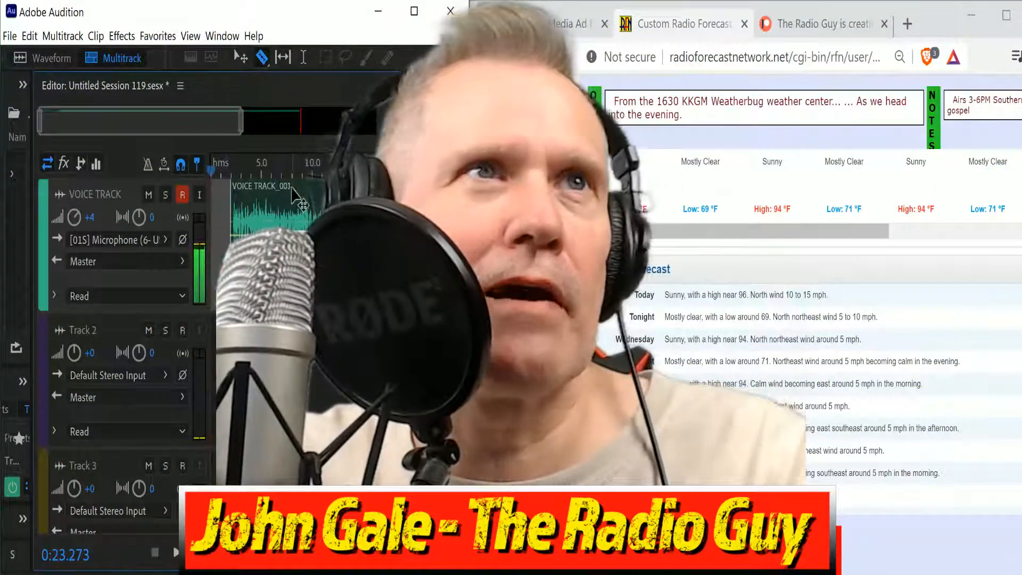
drag(277, 185, 259, 185)
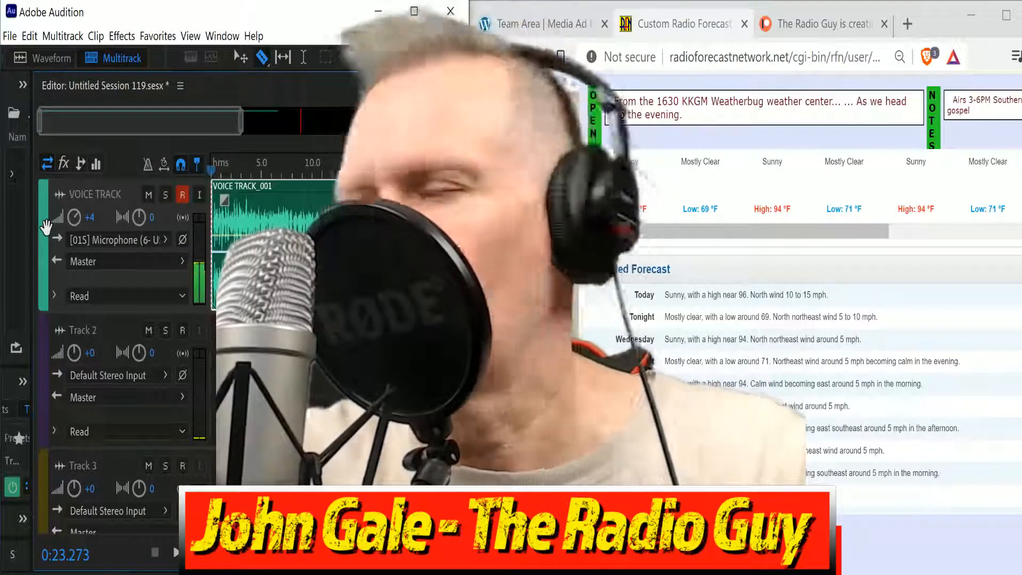
Mix the KKGM session down to a new file and play back the whole mixdown.
key(ctrl+alt+shift+m)
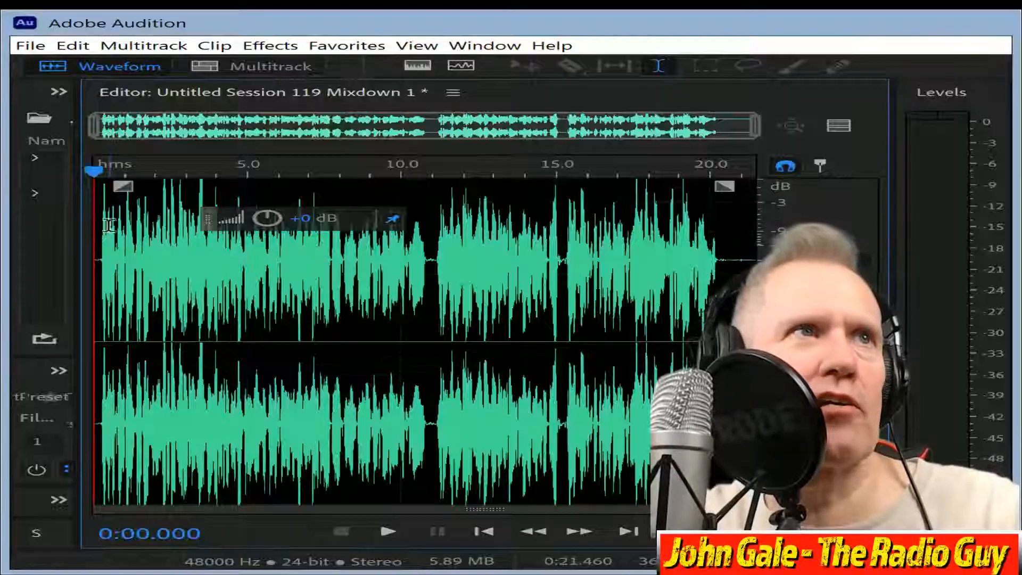
drag(273, 219, 221, 219)
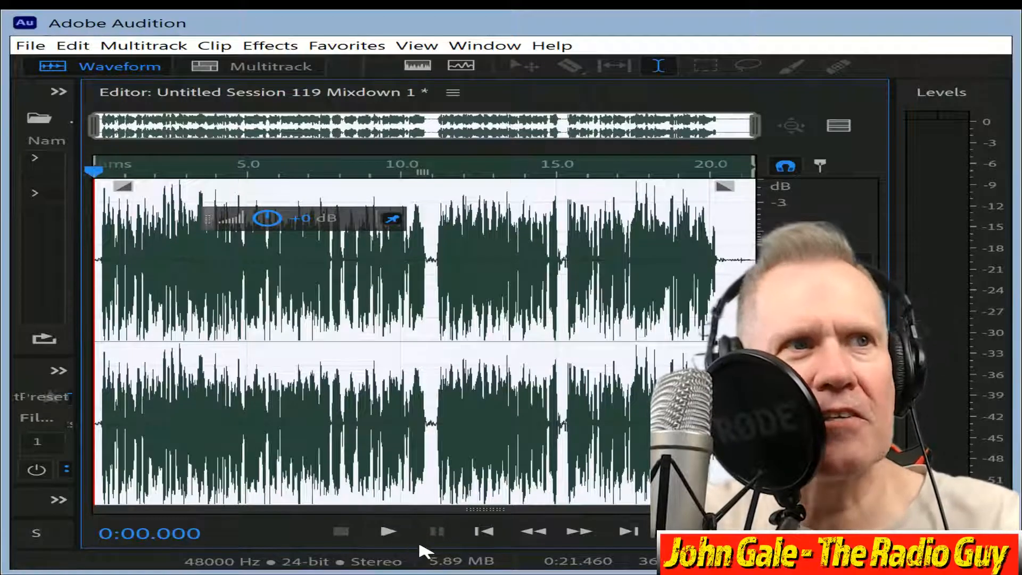
click(394, 534)
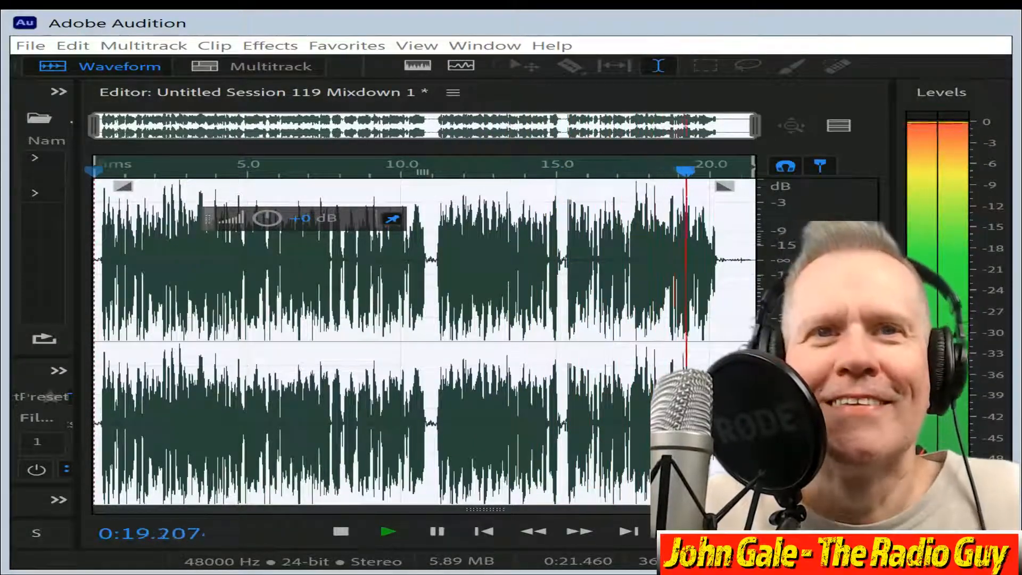
click(345, 533)
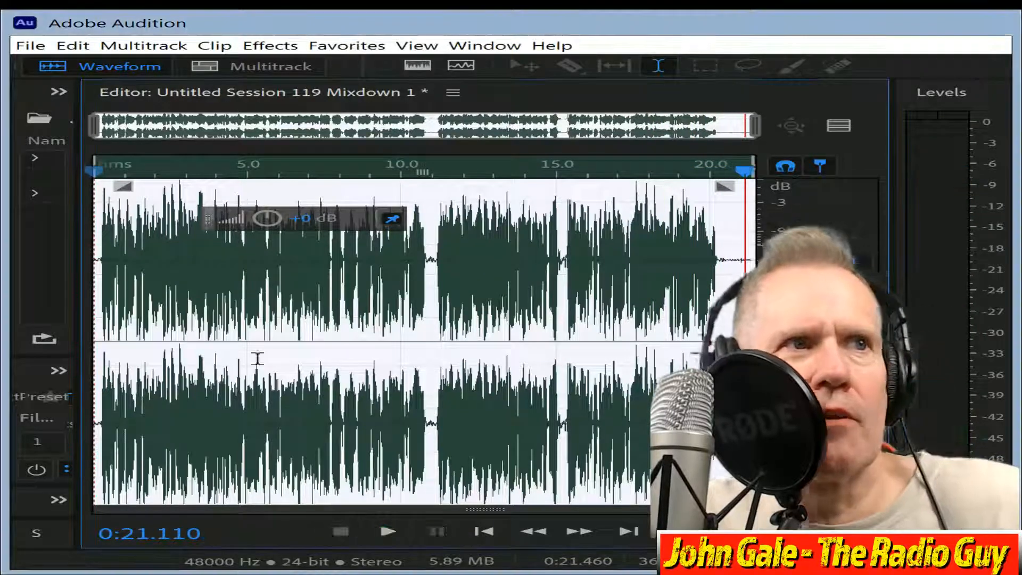
Delete the trailing silence of the KKGM mixdown from about 0:20.2 to the end.
drag(103, 137, 500, 134)
drag(659, 257, 762, 261)
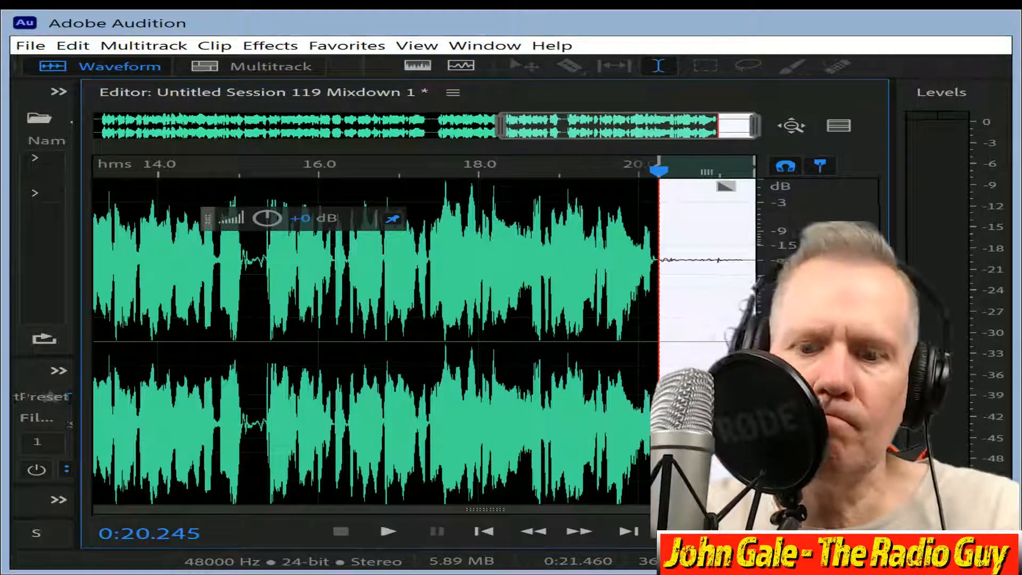
key(Delete)
Trim about 0.27 seconds of silence before the first word of the KKGM mixdown.
drag(646, 130, 8, 140)
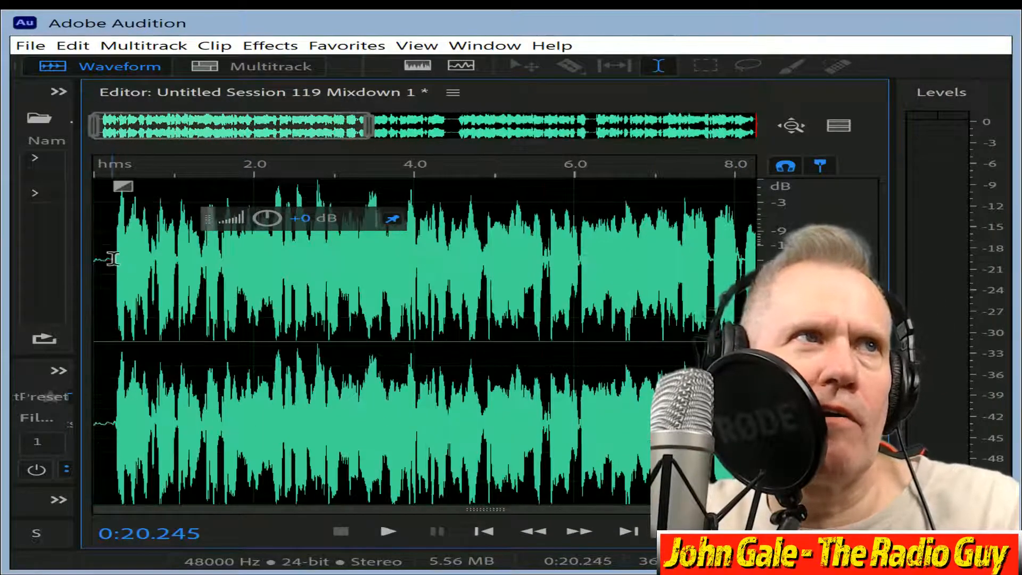
drag(117, 265, 91, 264)
key(Delete)
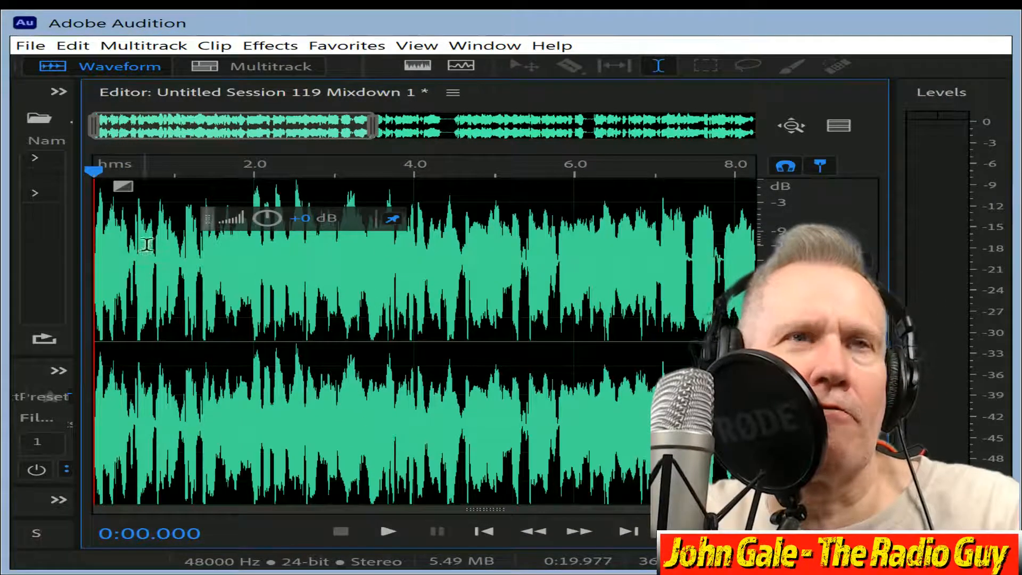
drag(210, 115, 1004, 168)
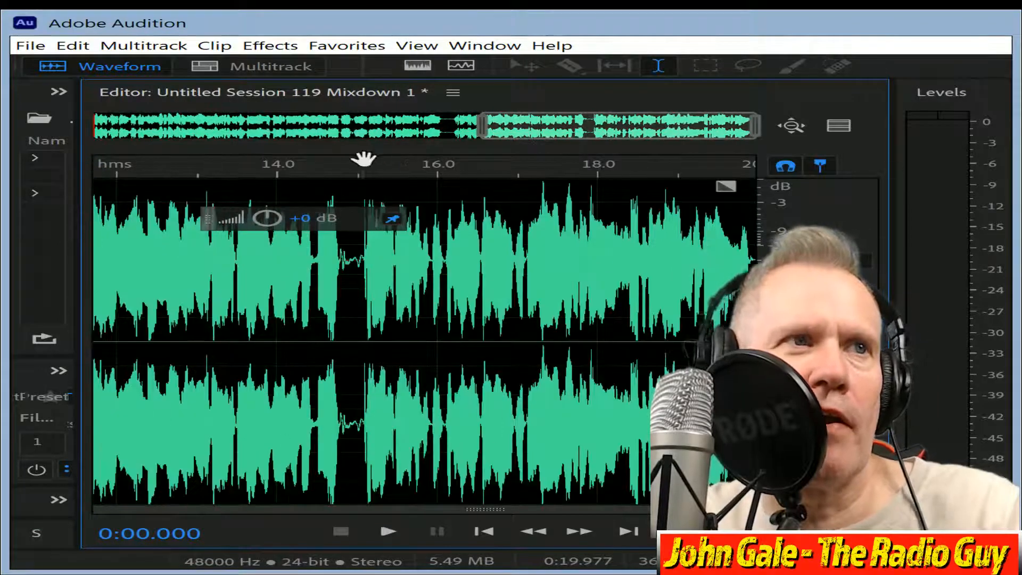
scroll(461, 214, down, 3)
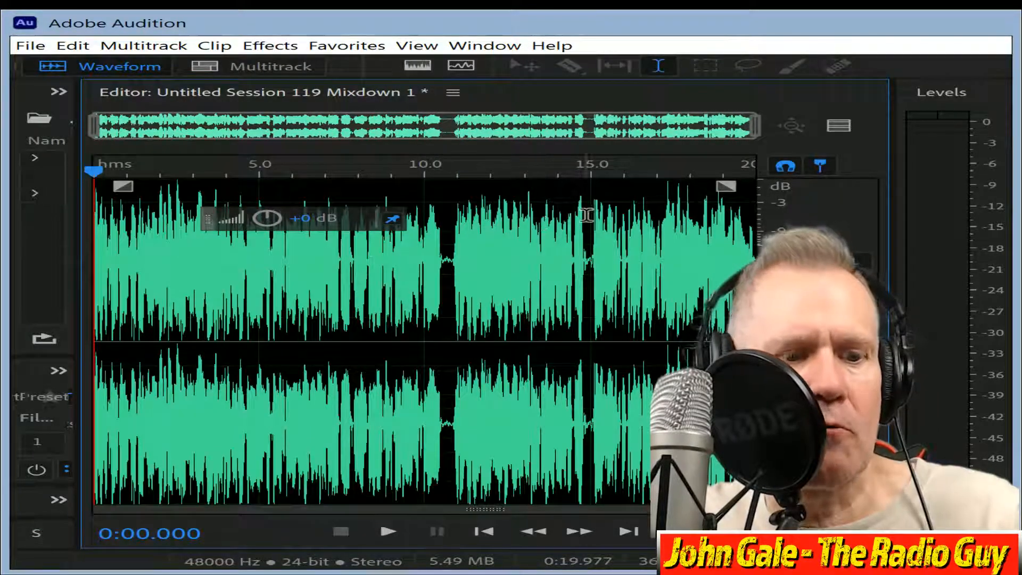
Save the KKGM mixdown to drive E: as kkgmamadr.mp3 and upload that file through the FTP page.
key(ctrl+s)
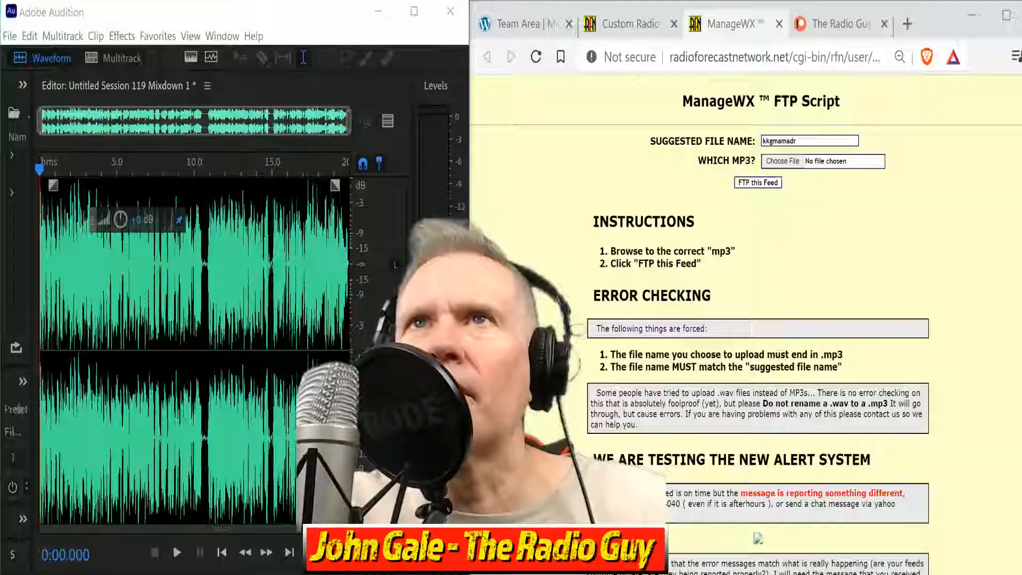
click(768, 161)
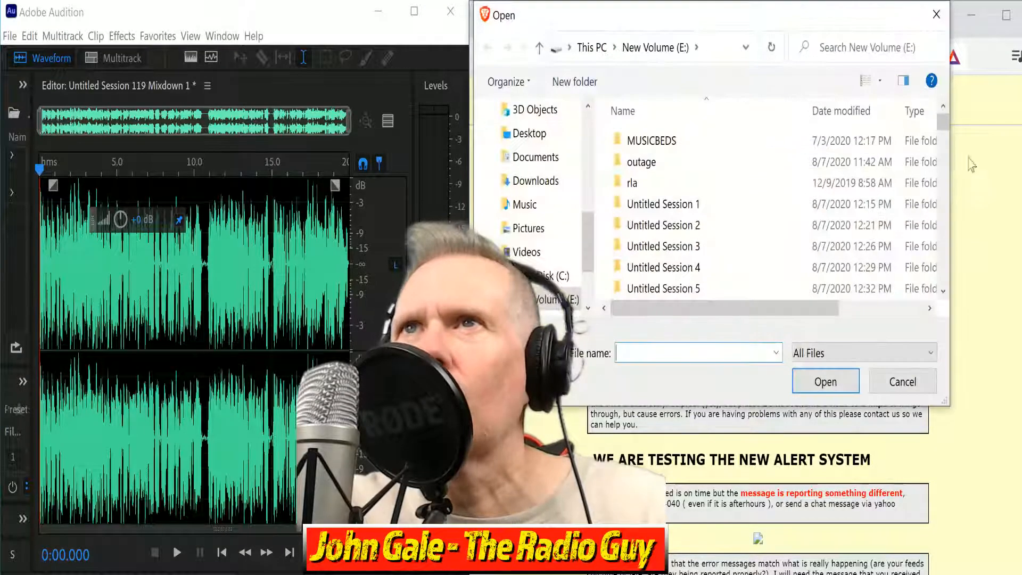
drag(942, 126, 952, 236)
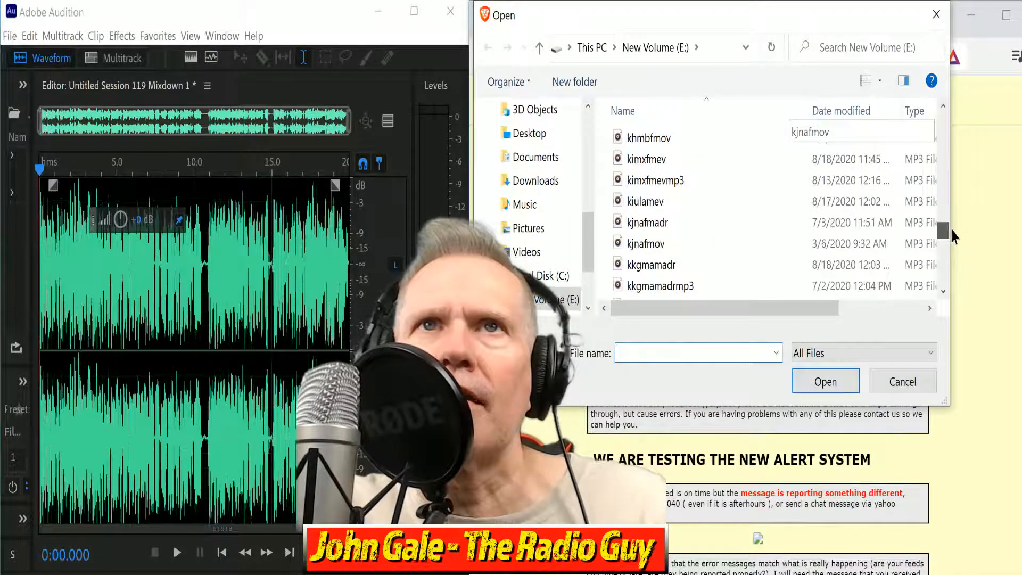
click(667, 266)
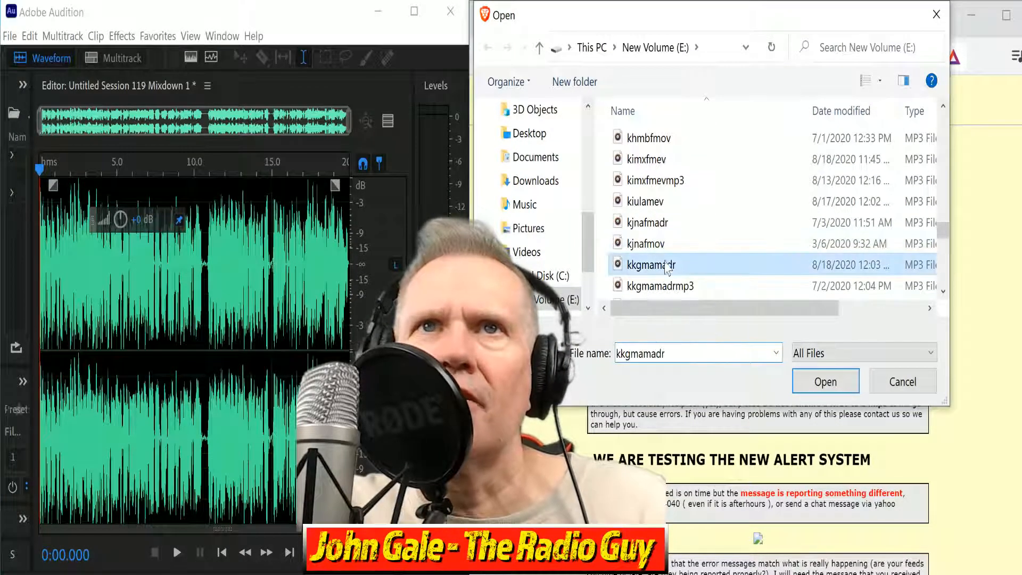
click(823, 388)
click(753, 184)
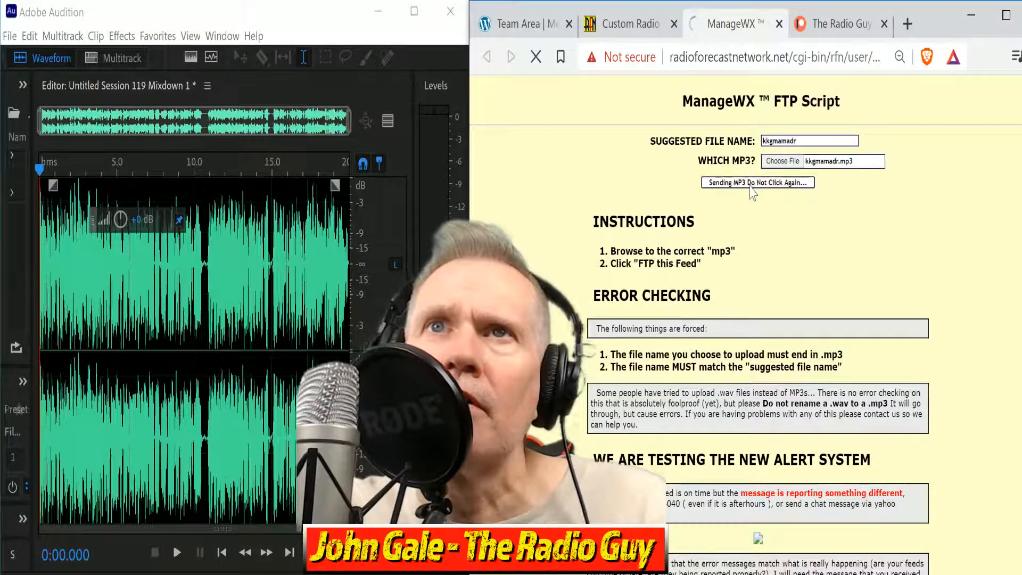
Move on from the FTP page to the KIUL forecast page and close all open Audition files without saving changes.
click(762, 341)
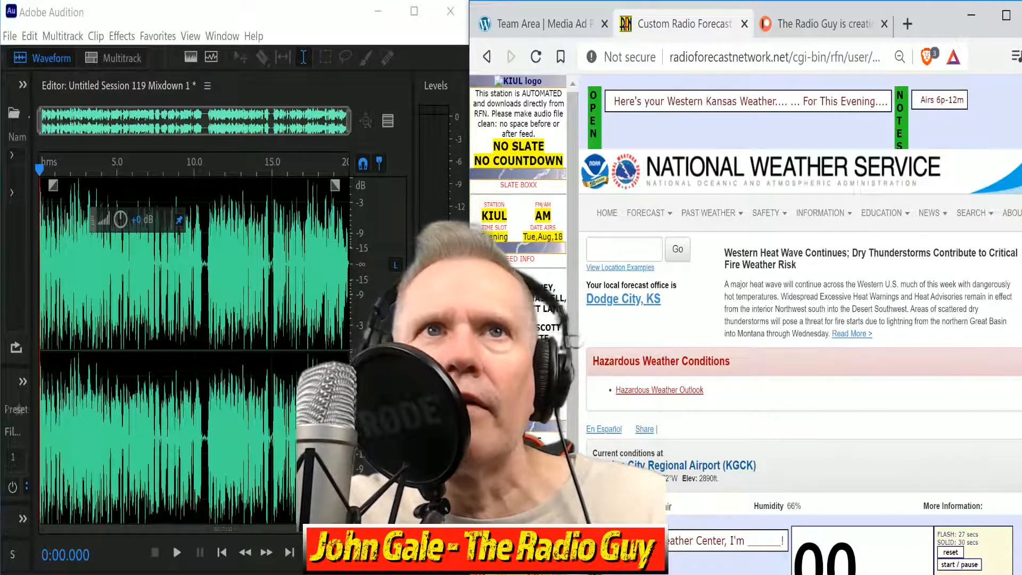
click(8, 36)
click(37, 161)
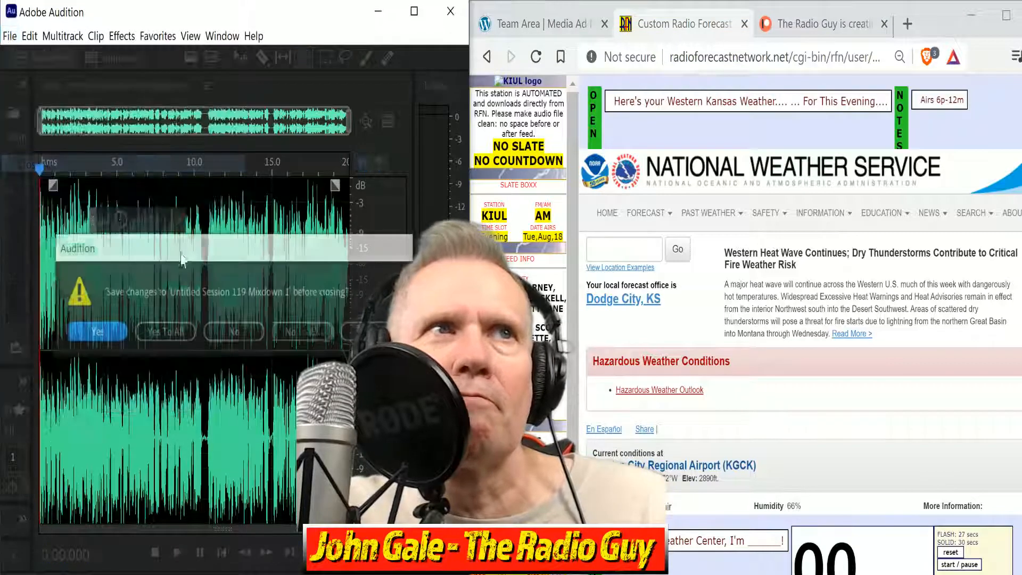
click(300, 335)
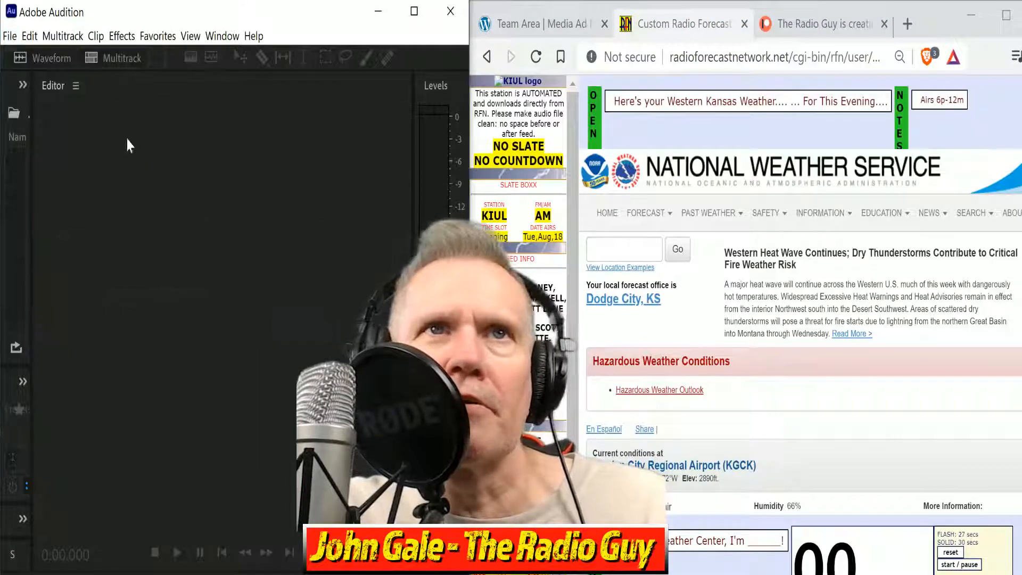
Create a new multitrack session on drive E: from the DRY NEW template.
click(122, 59)
click(315, 282)
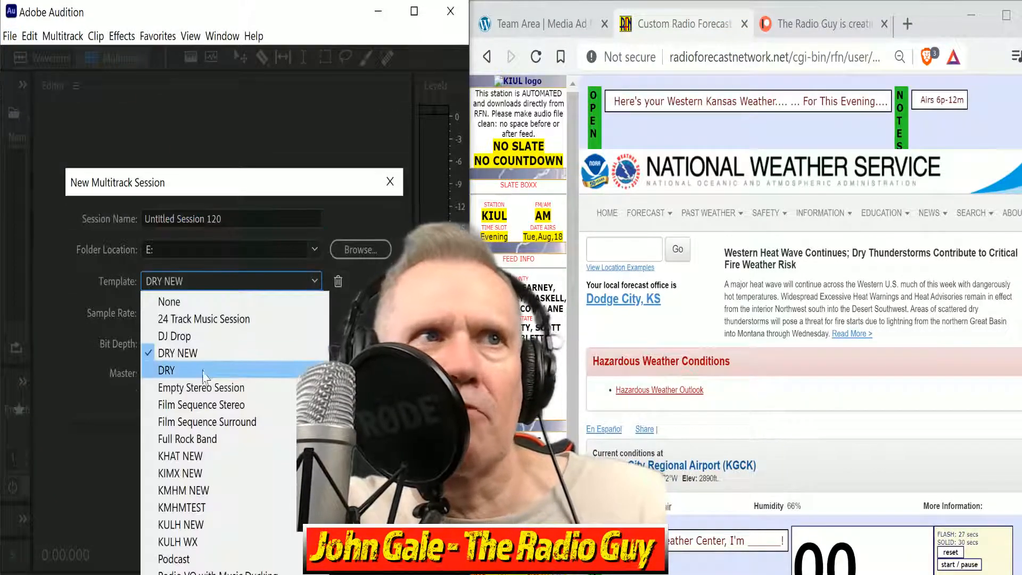
click(202, 353)
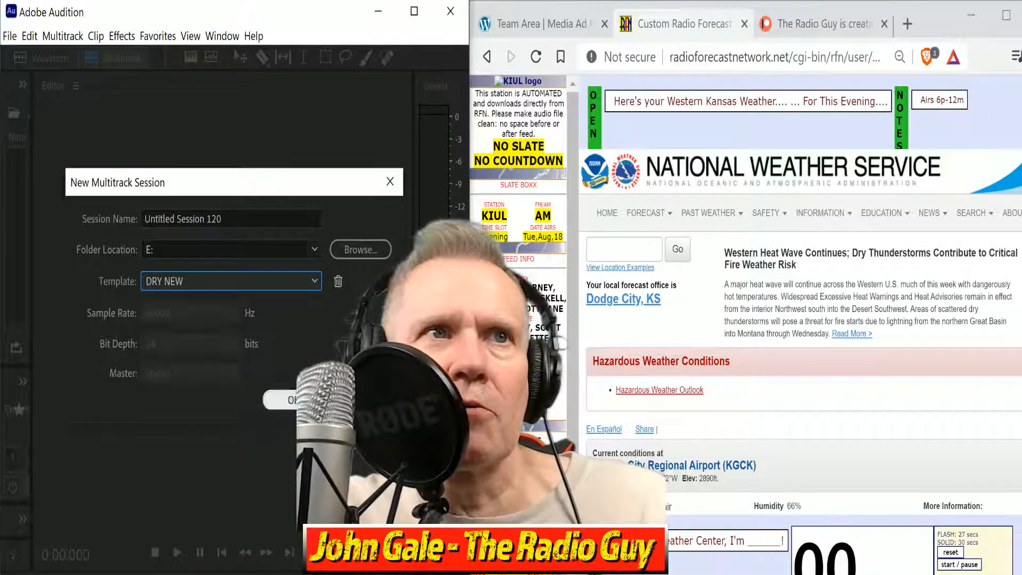
click(280, 400)
Record the KIUL evening forecast on the voice track from the Detailed Forecast text, timing the takes with the page's stopwatch.
key(shift+space)
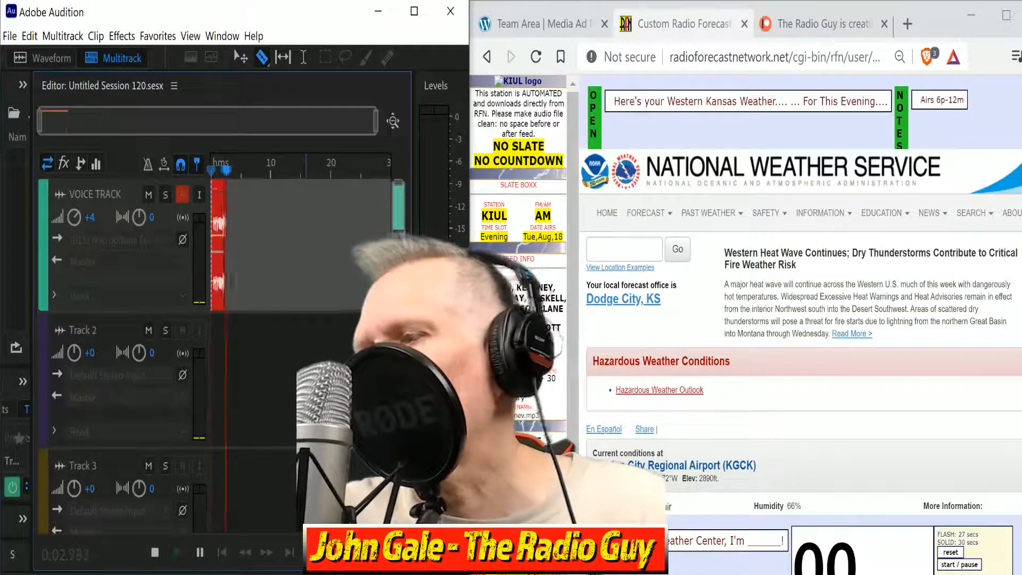
scroll(717, 378, down, 7)
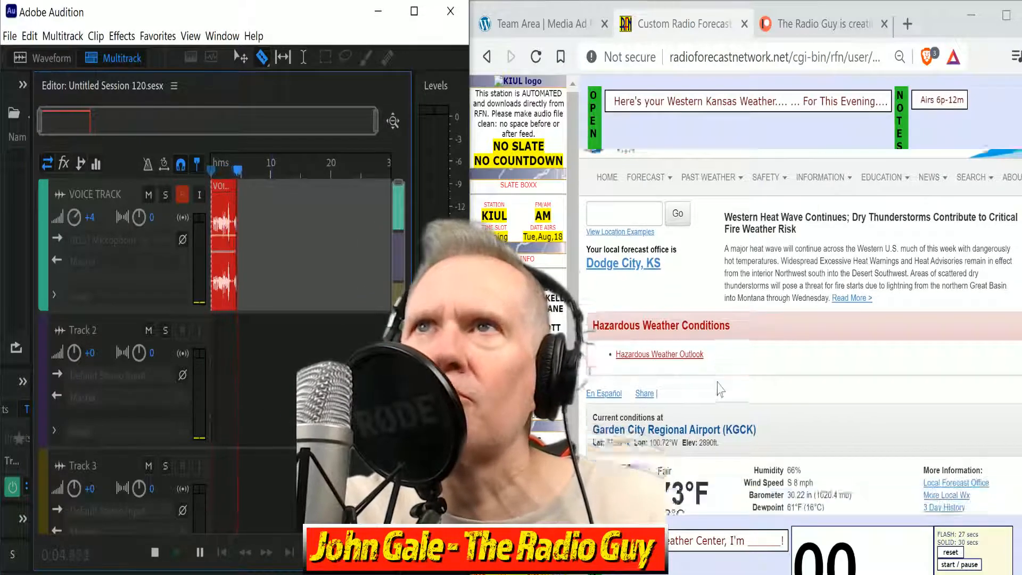
scroll(717, 378, down, 5)
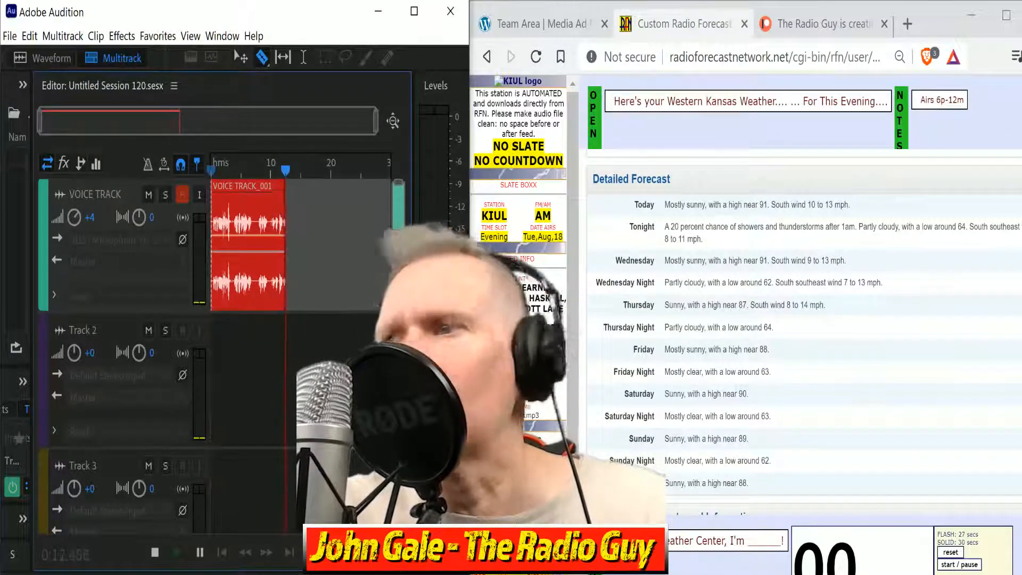
click(958, 564)
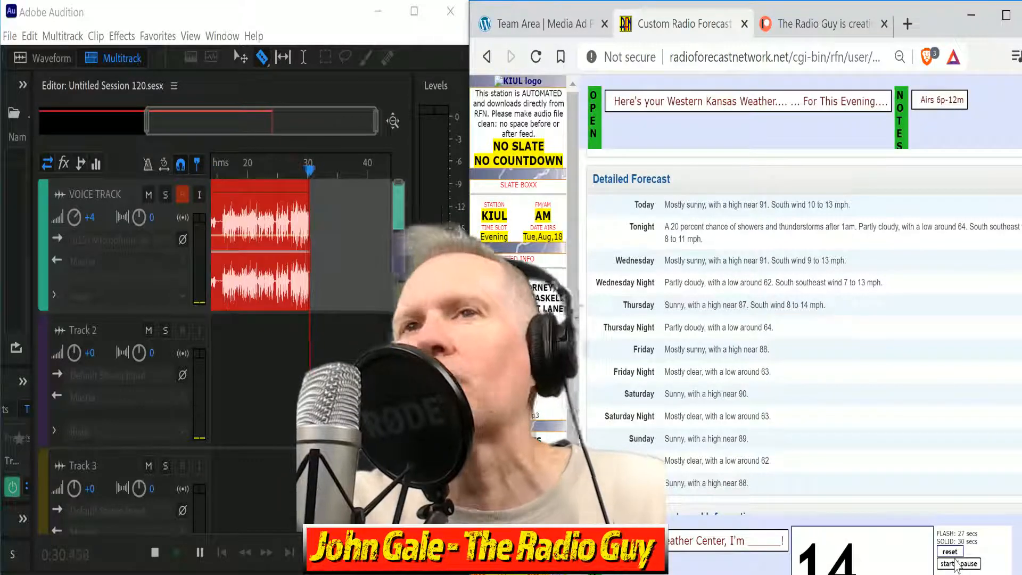
click(957, 566)
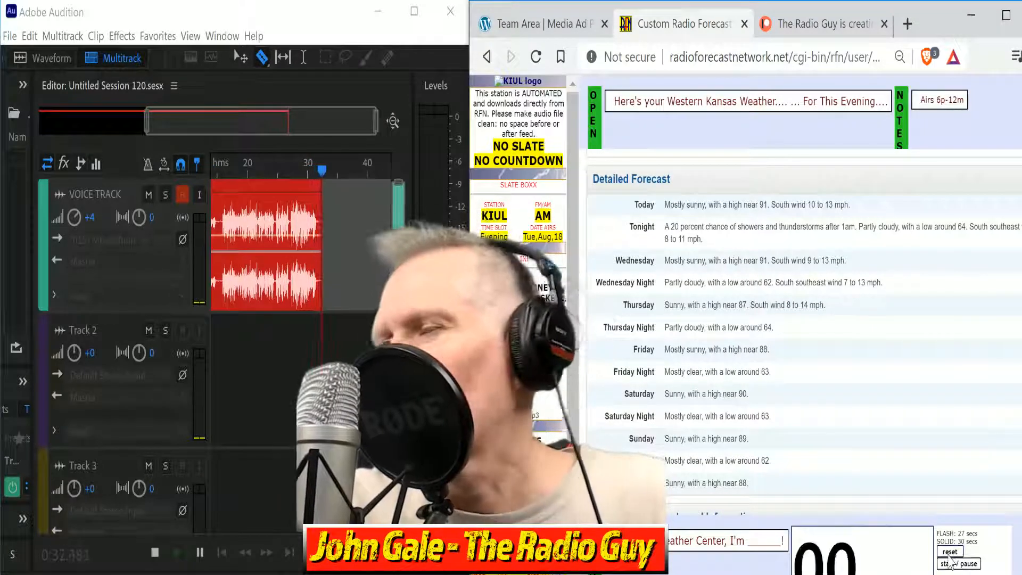
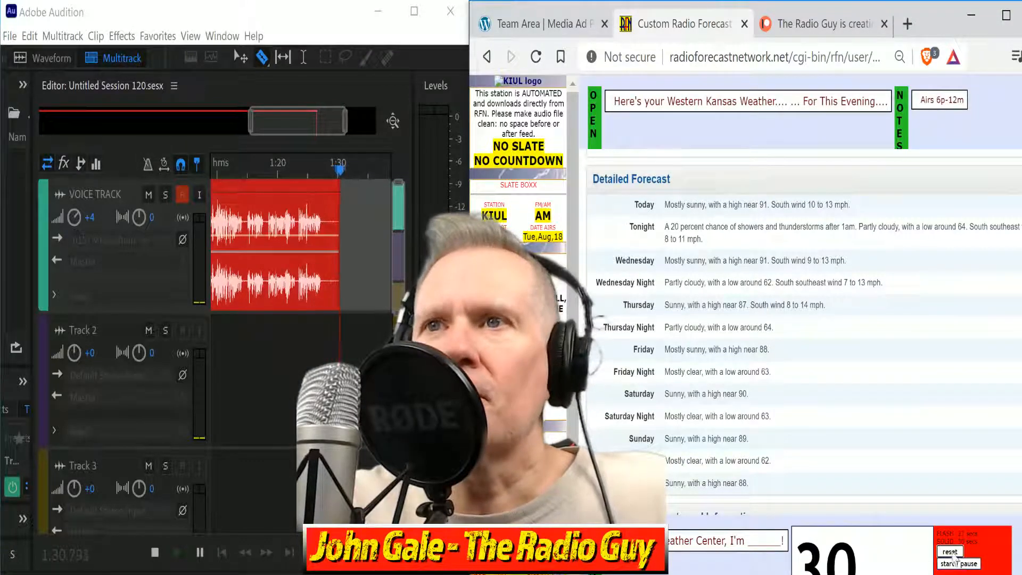
click(965, 567)
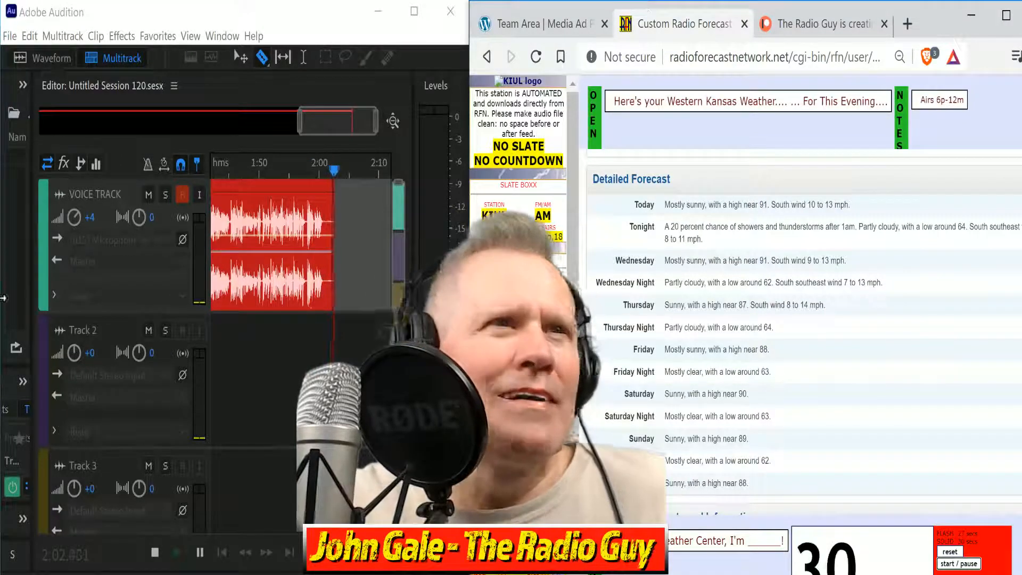
click(154, 554)
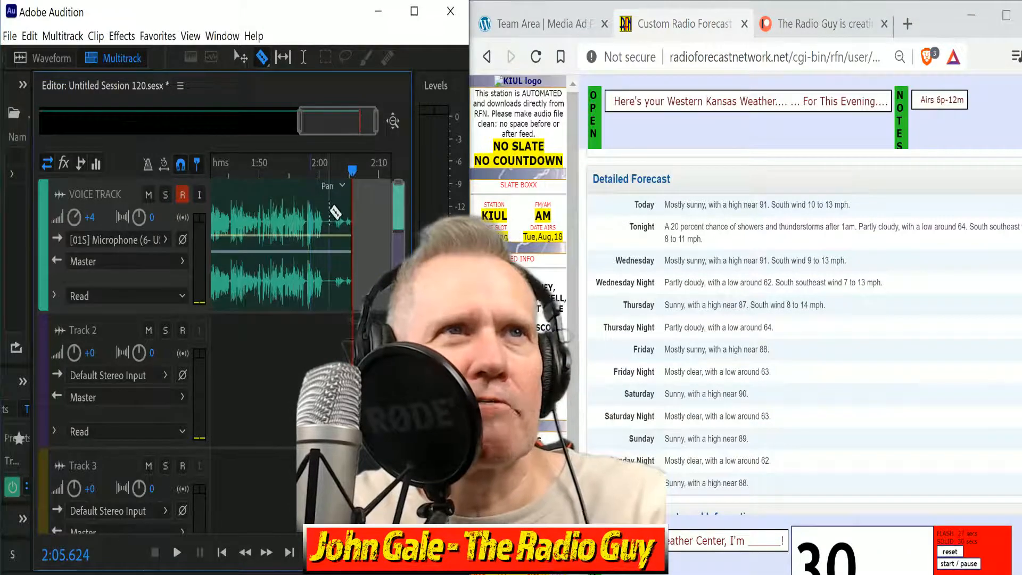
Cut the voice recording down to the take from about 1:32 to 2:01 and mix it down to a new file.
drag(332, 213, 324, 211)
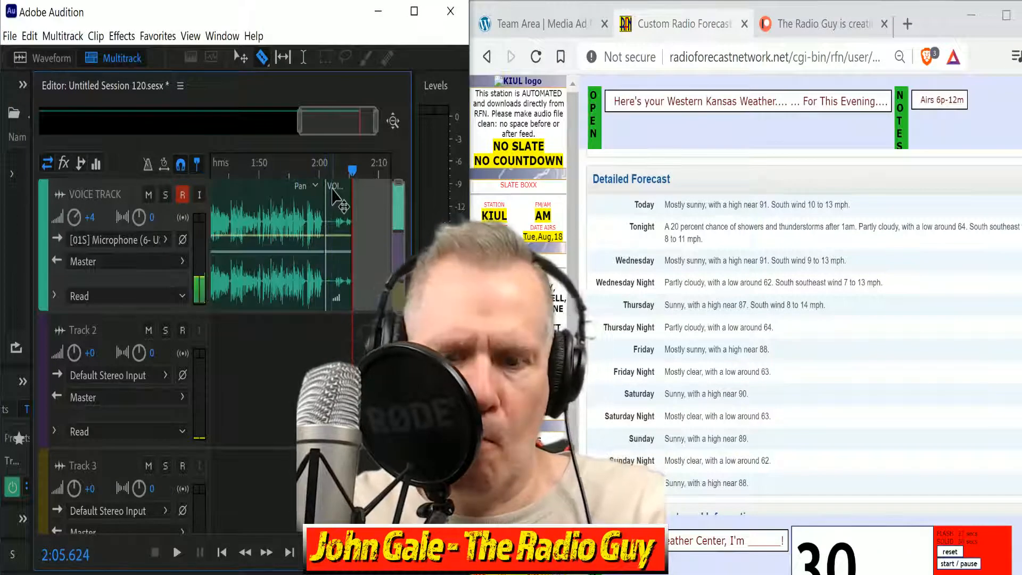
drag(326, 126, 238, 142)
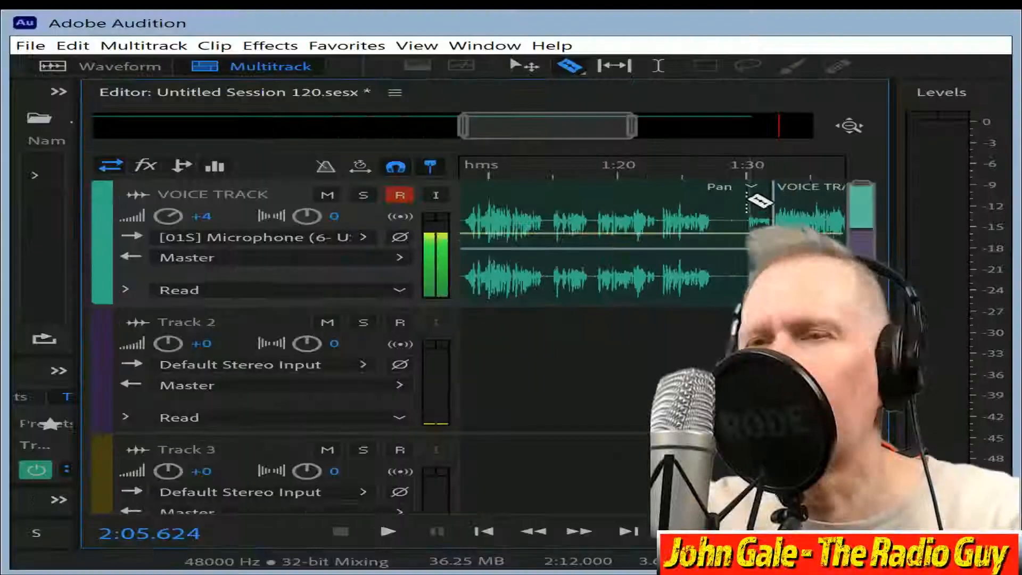
click(605, 187)
key(Delete)
drag(813, 194, 18, 228)
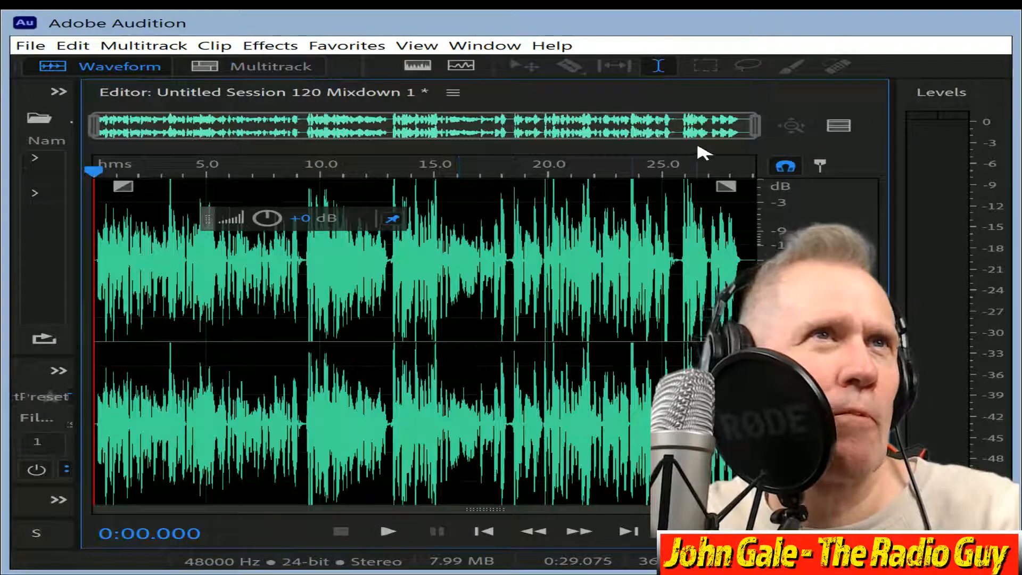
Trim about 0.19 seconds of silence before the first word of the KIUL mixdown.
scroll(251, 159, up, 6)
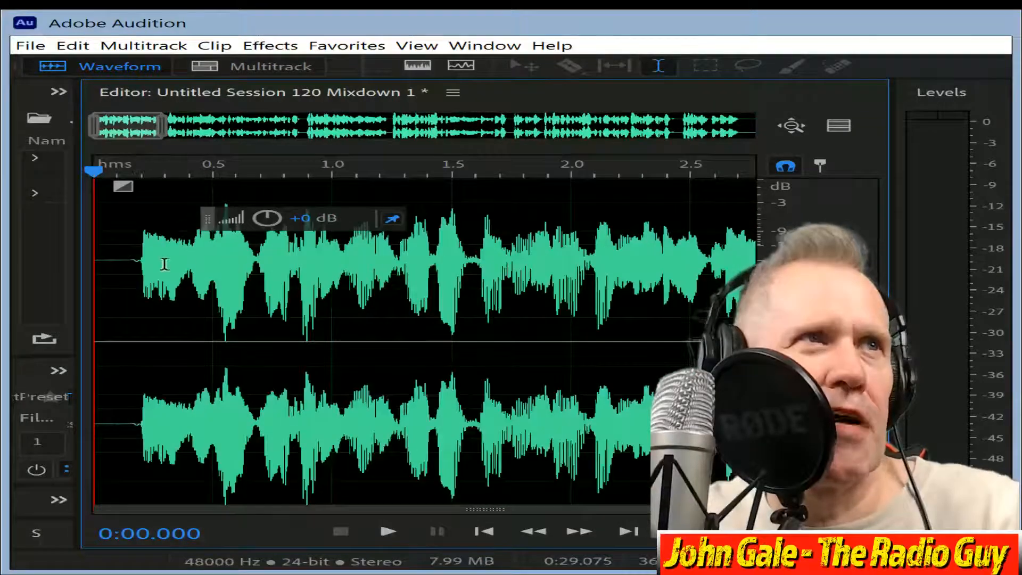
drag(140, 263, 94, 263)
key(Delete)
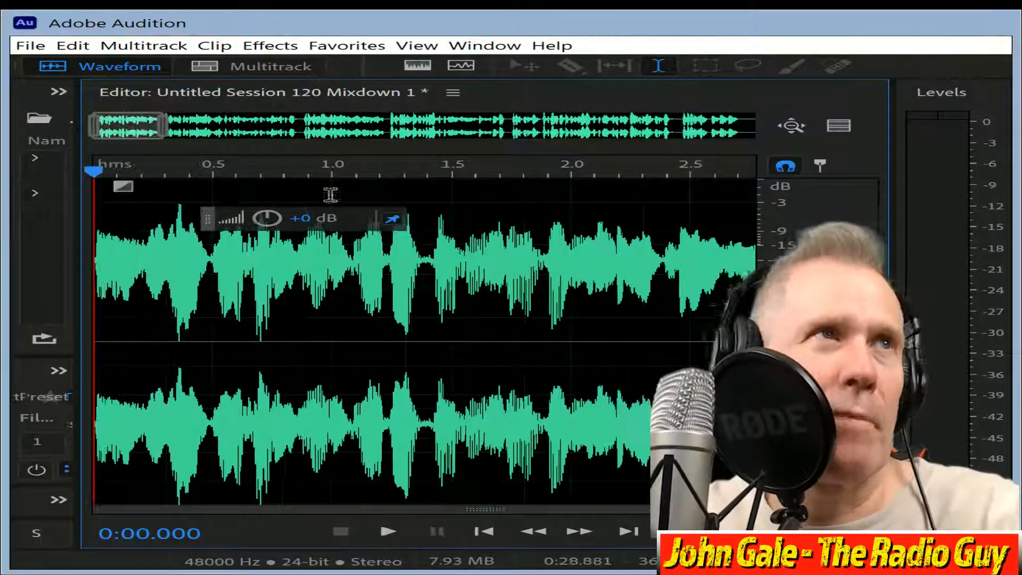
Delete the trailing silence of the KIUL mixdown from about 0:28.3 to the end.
drag(132, 128, 924, 198)
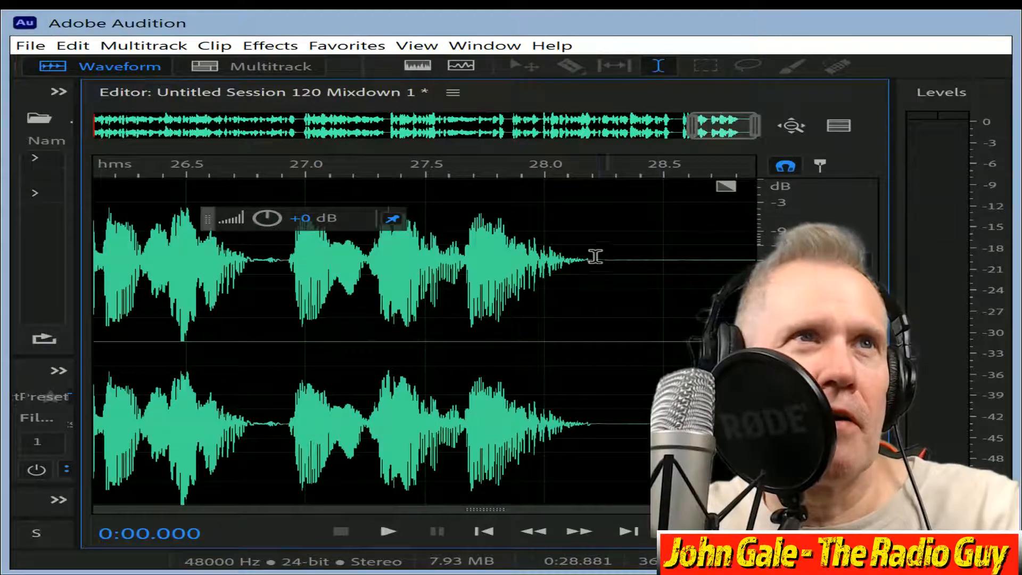
drag(615, 261, 756, 261)
key(Delete)
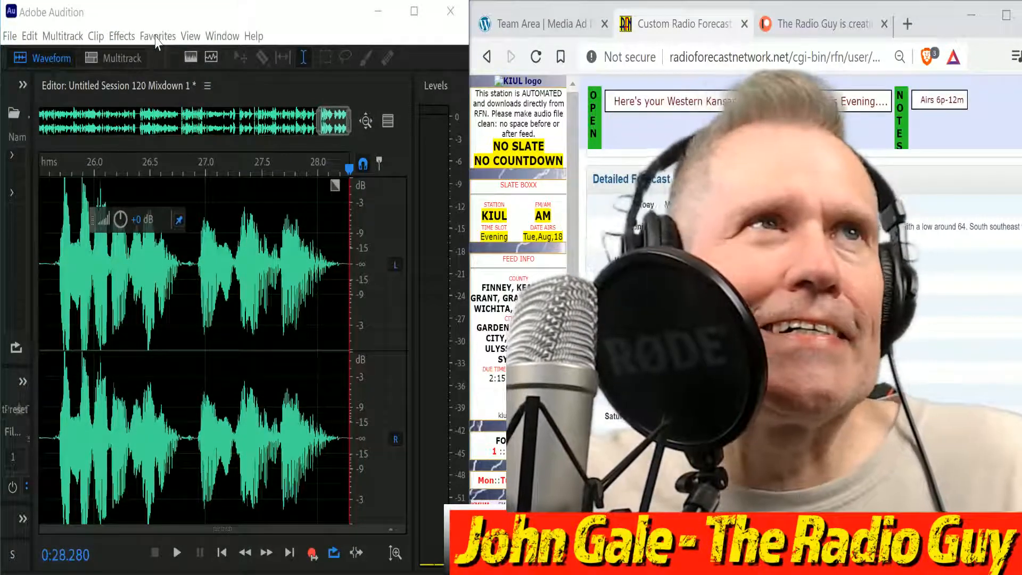
Open the Stretch and Pitch effect for the KIUL mixdown and open its new duration for editing.
click(122, 36)
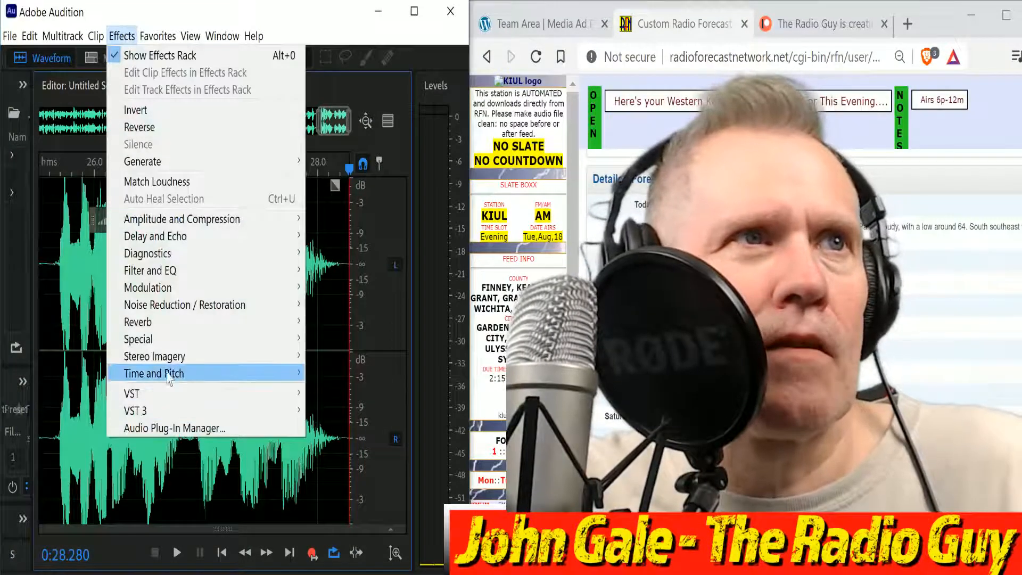
mouse_move(240, 373)
click(404, 442)
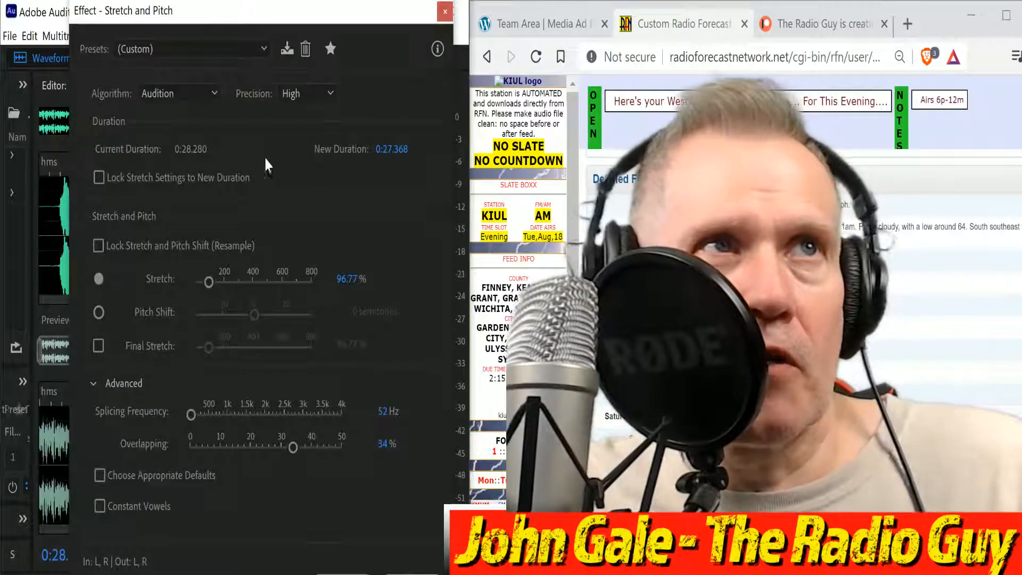
click(389, 149)
click(390, 149)
double_click(389, 149)
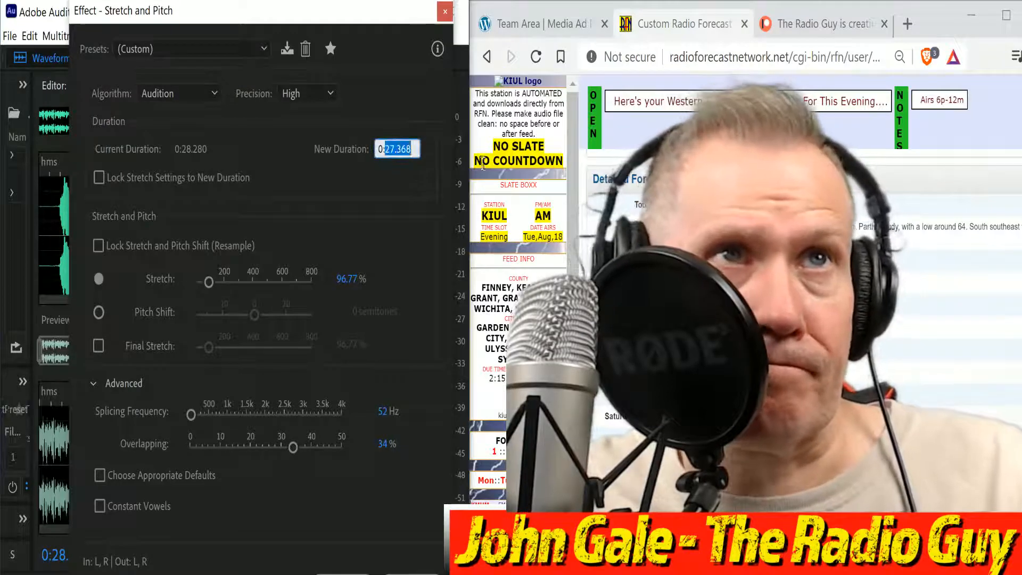
key(Home)
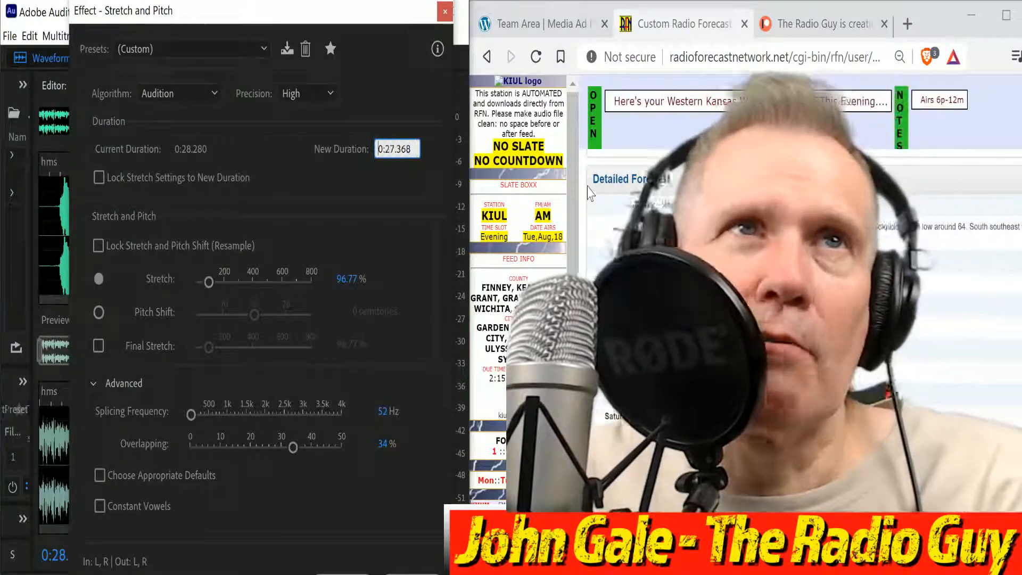
Stretch the mixdown to a new duration of 0:30.00 and play back its first few seconds.
key(shift+End)
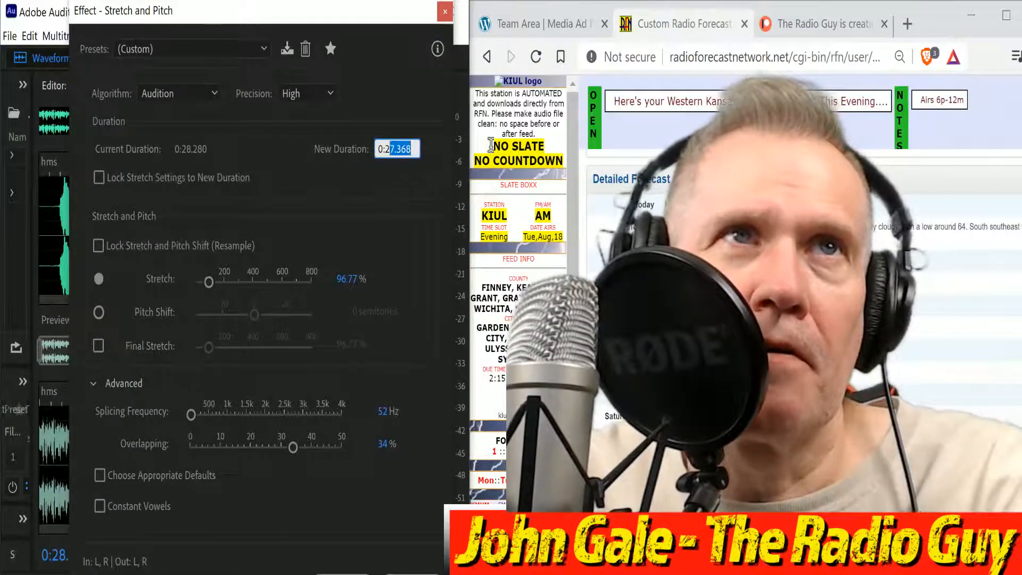
text(0:2)
key(BackSpace)
text(30.00)
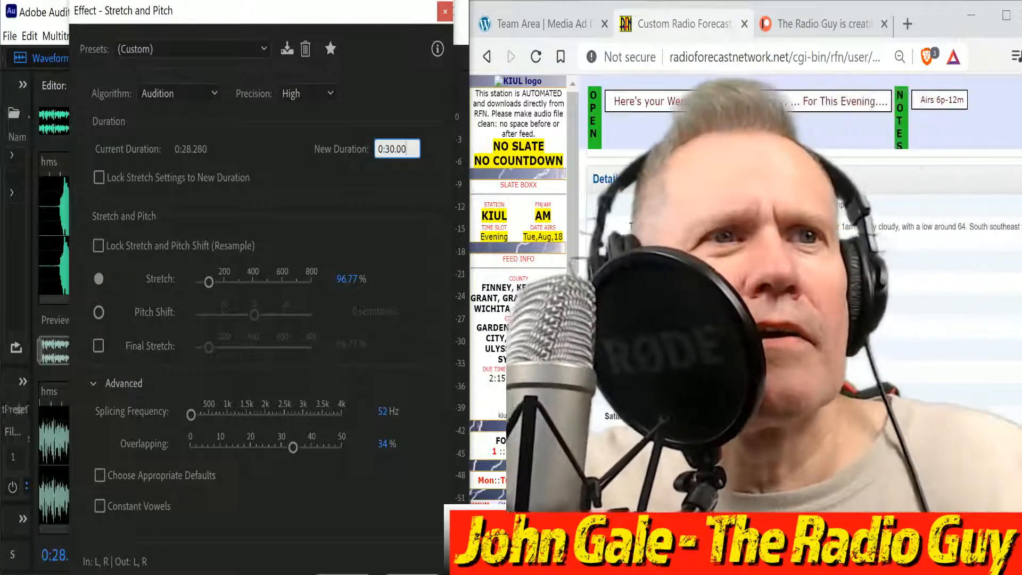
key(Return)
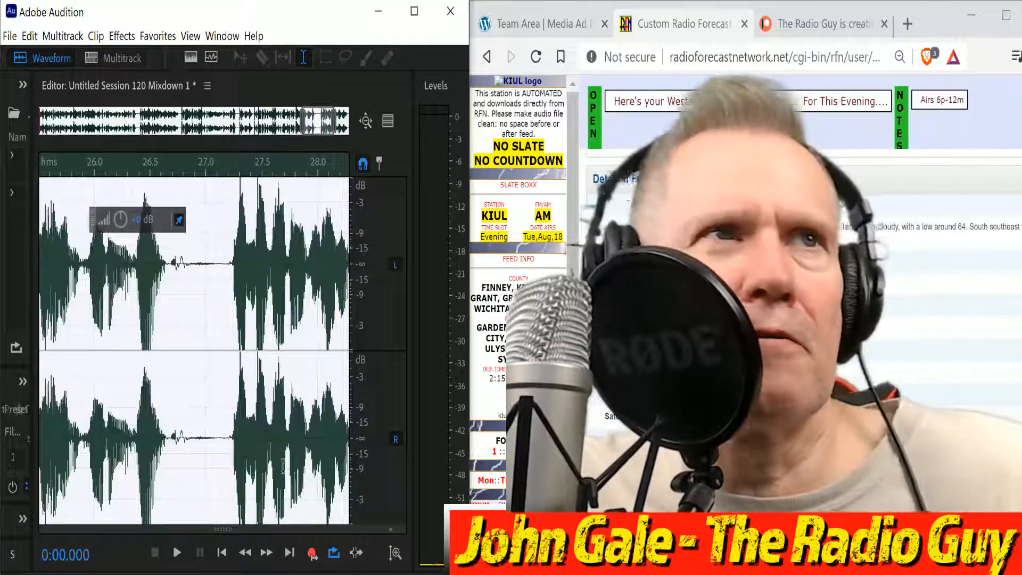
click(227, 556)
click(177, 558)
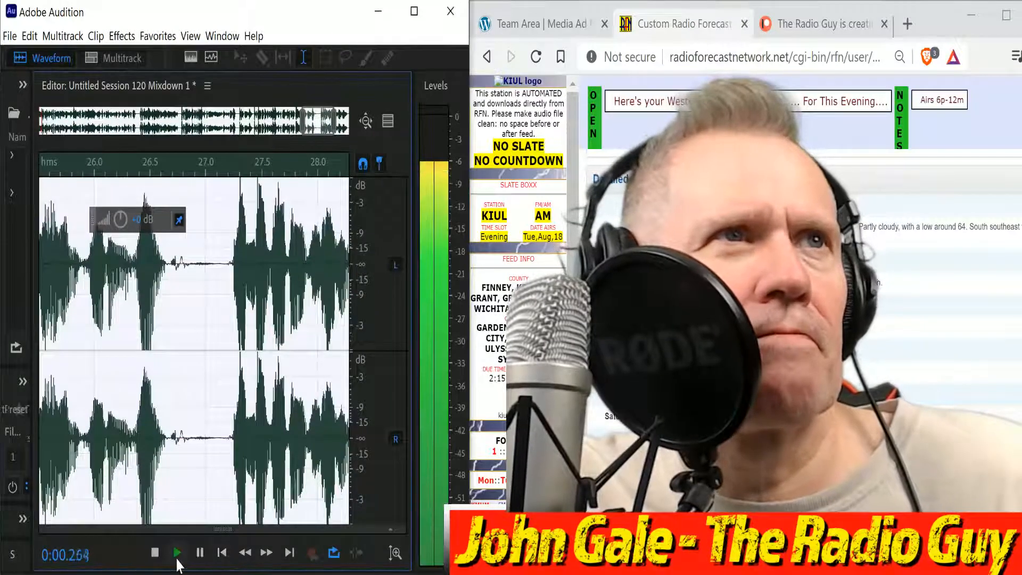
scroll(236, 312, down, 4)
scroll(235, 311, down, 3)
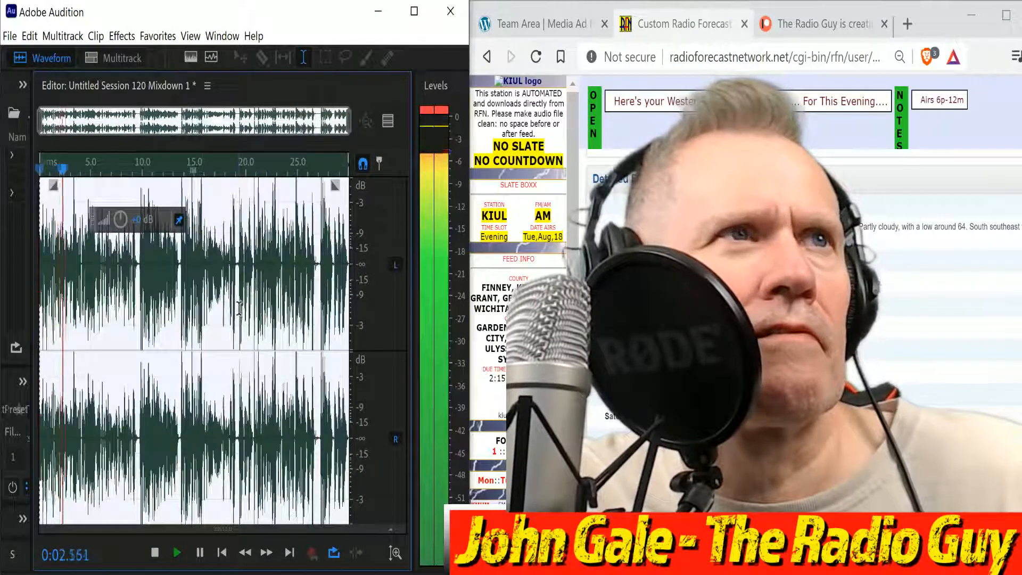
click(159, 555)
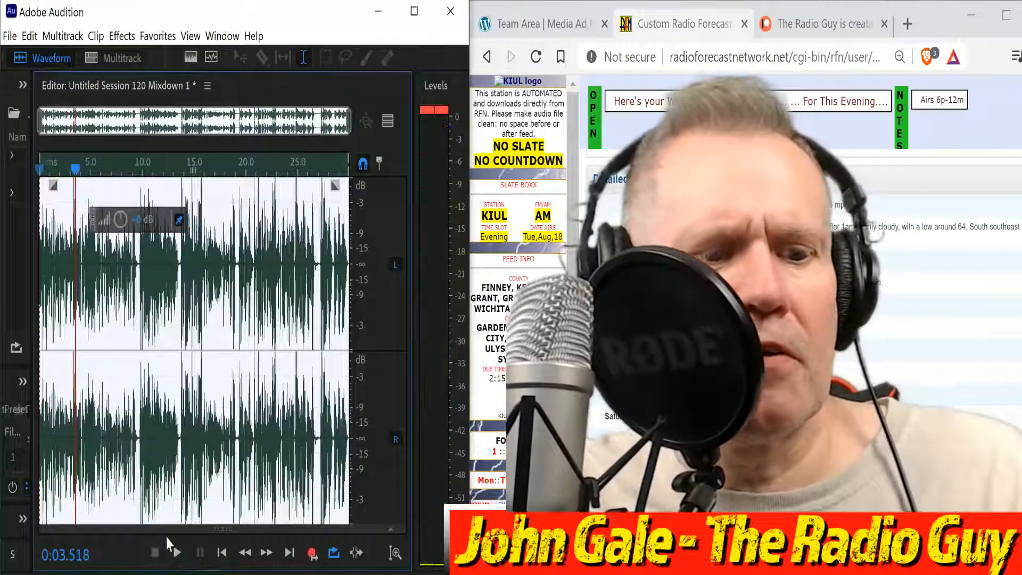
Start an MP3 export of the mixdown and try the file name kkgmamadr.mp3, declining to overwrite the existing file.
key(ctrl+shift+e)
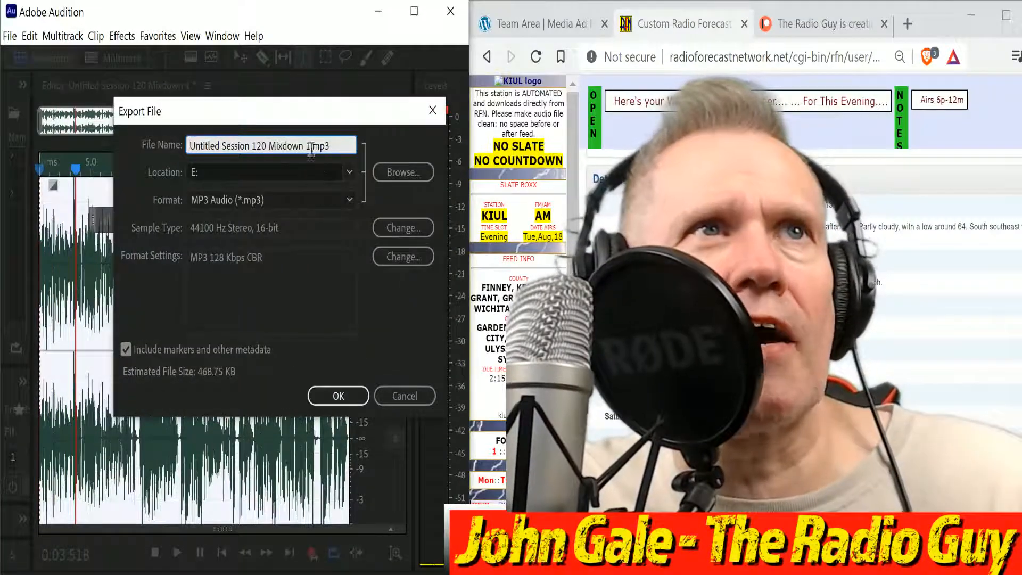
text(kkgmamadr)
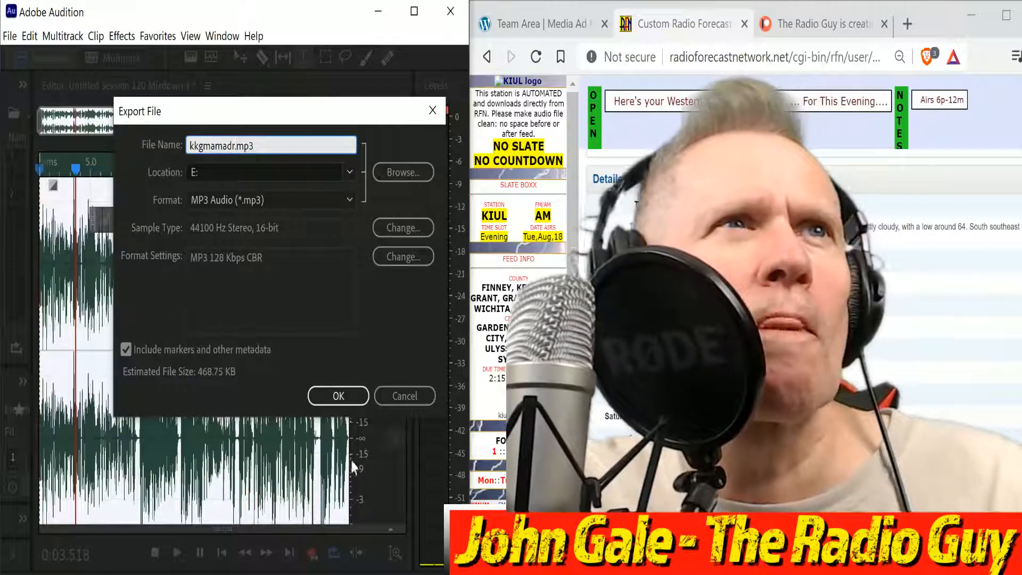
click(343, 400)
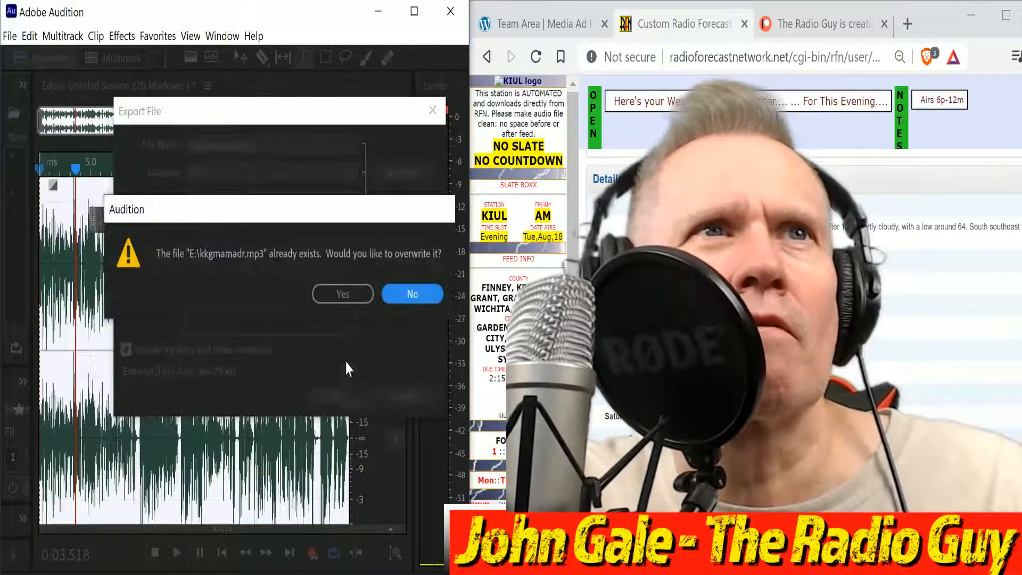
click(410, 294)
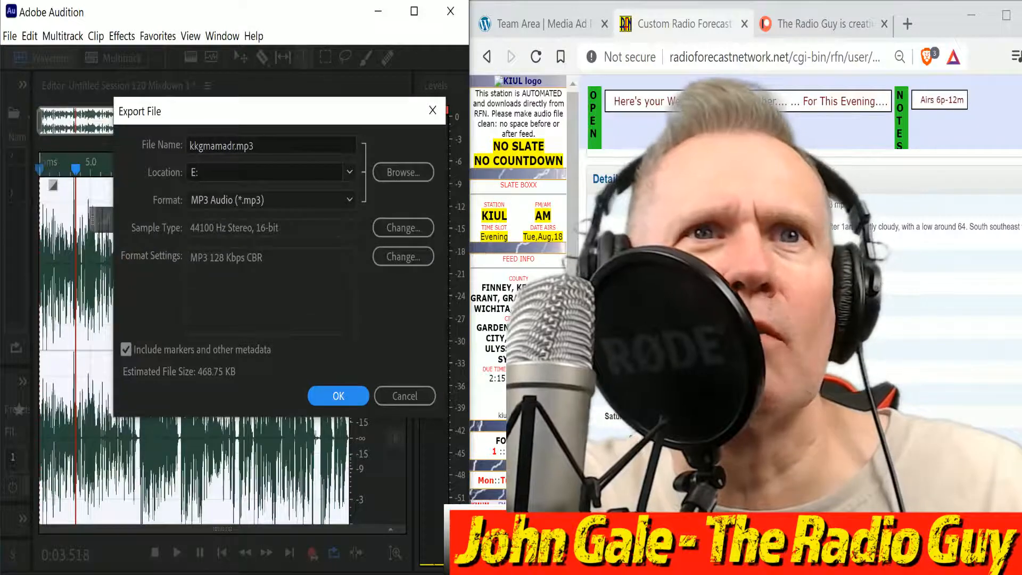
Open the ManageWX FTP upload page in the browser and export the mixdown to E: as kiulamev.mp3, overwriting the existing file.
click(519, 400)
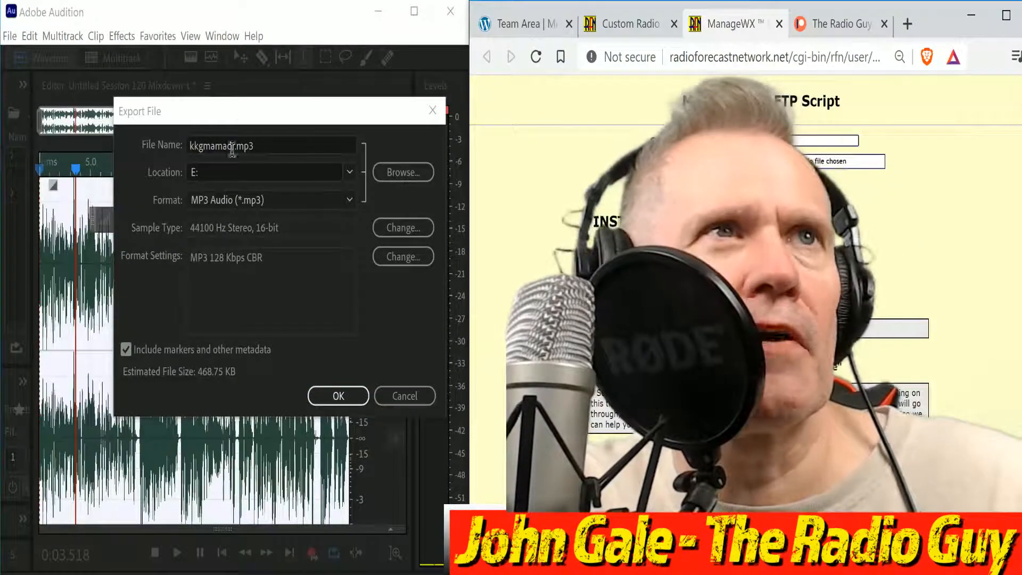
double_click(235, 146)
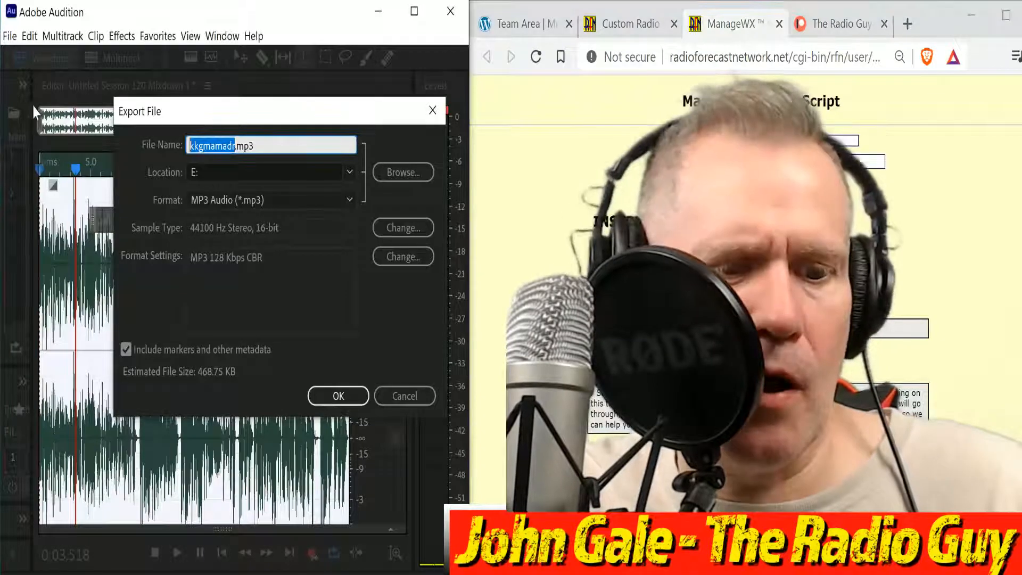
text(kiulamev)
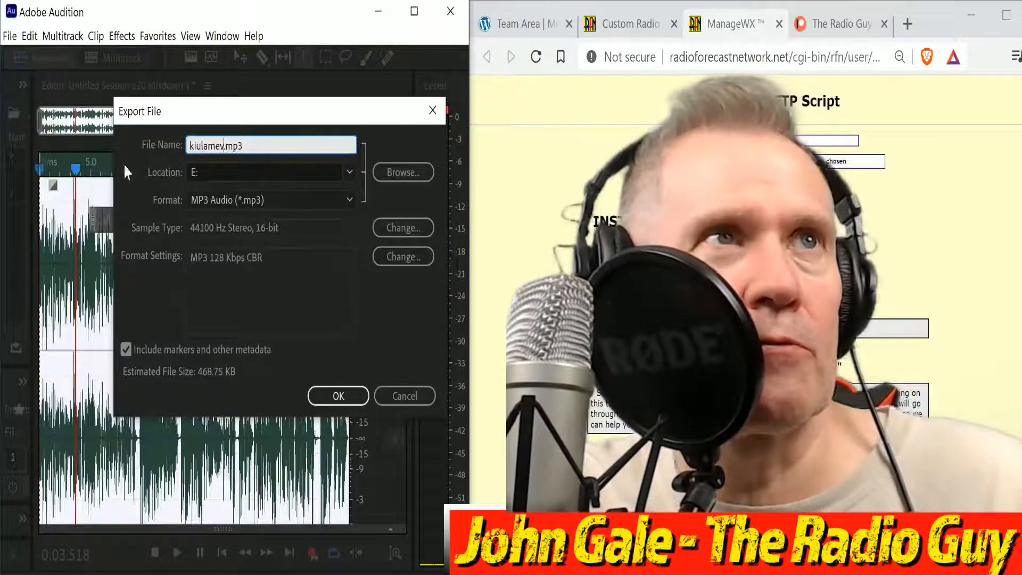
click(338, 398)
click(350, 298)
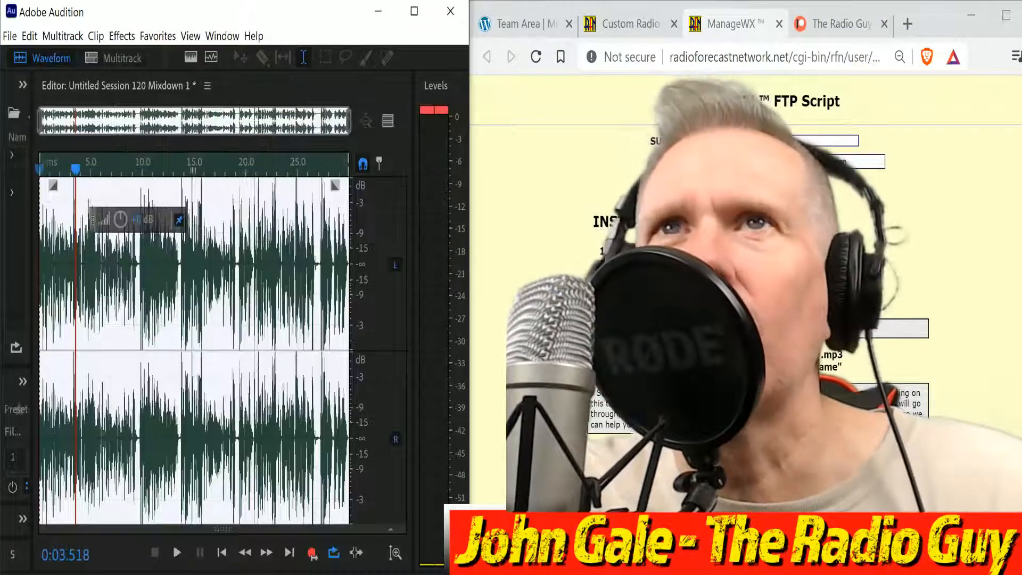
Upload kiulamev.mp3 from the E: drive with the ManageWX FTP script and reload the forecast page for the next station.
click(769, 161)
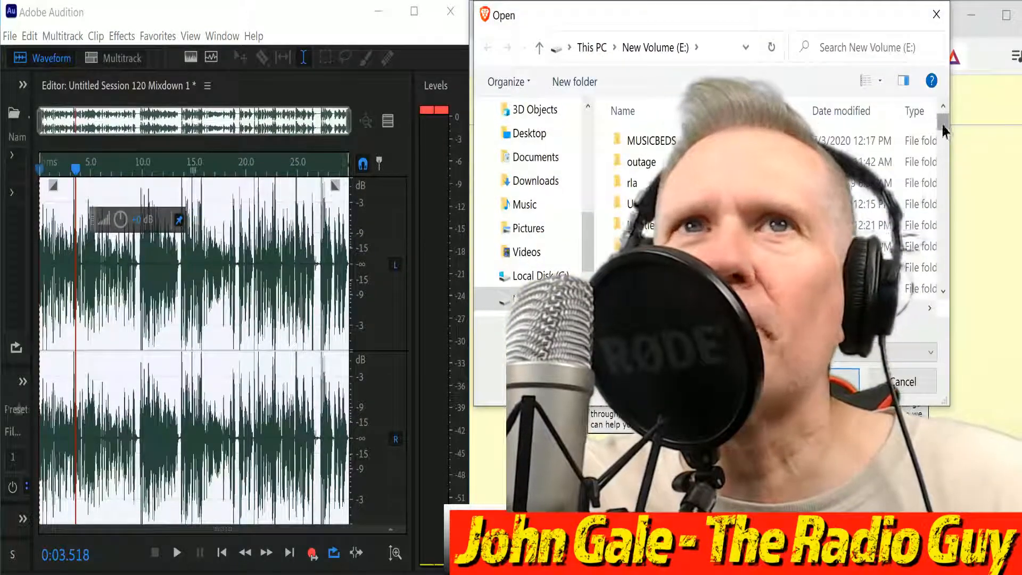
drag(942, 124, 943, 240)
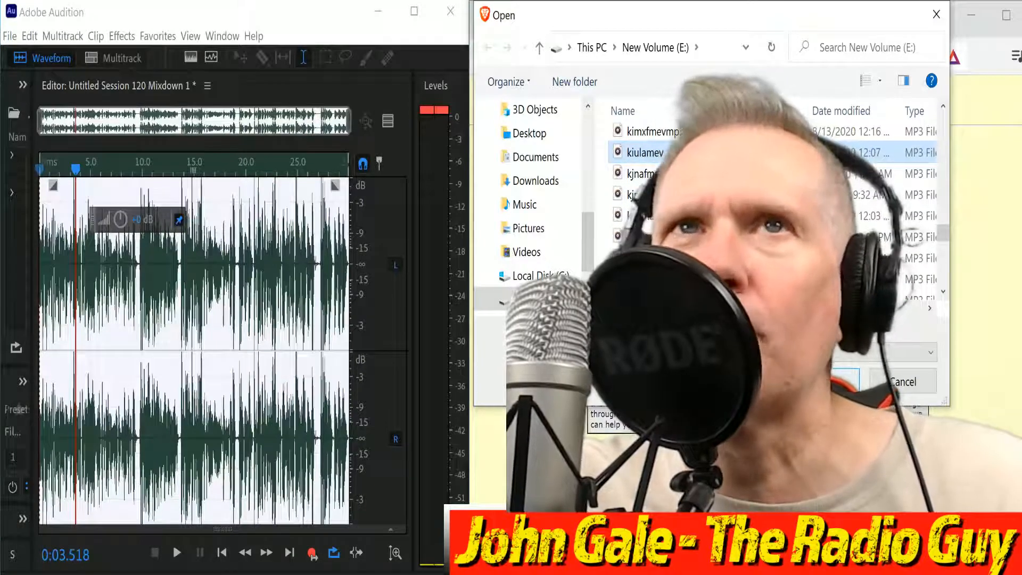
click(823, 381)
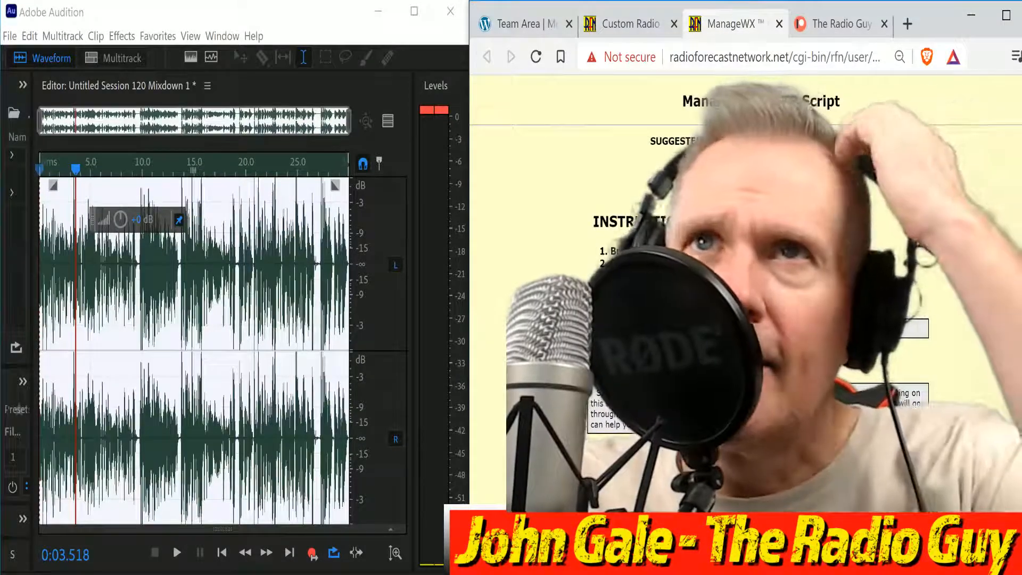
click(763, 184)
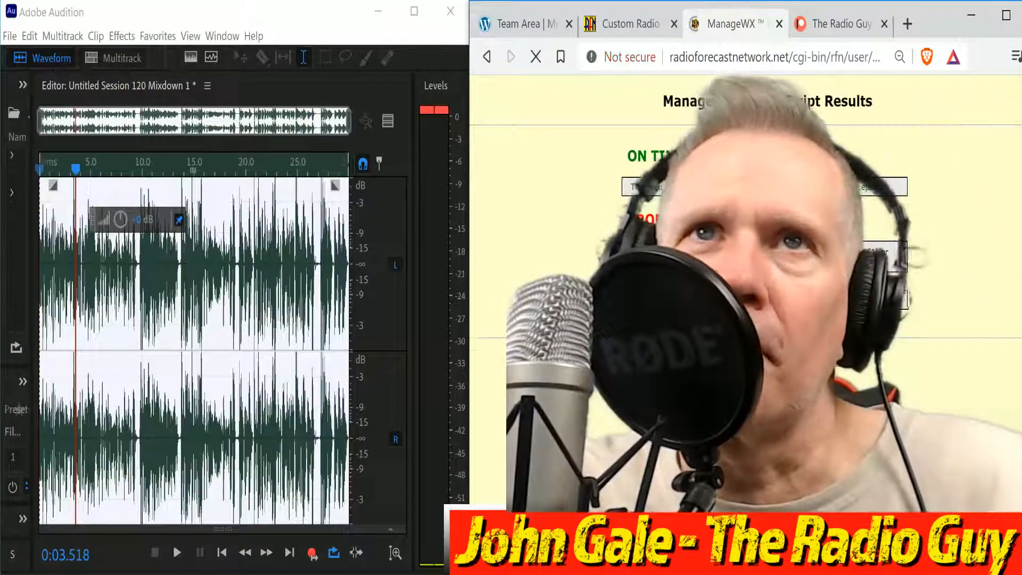
key(ctrl+w)
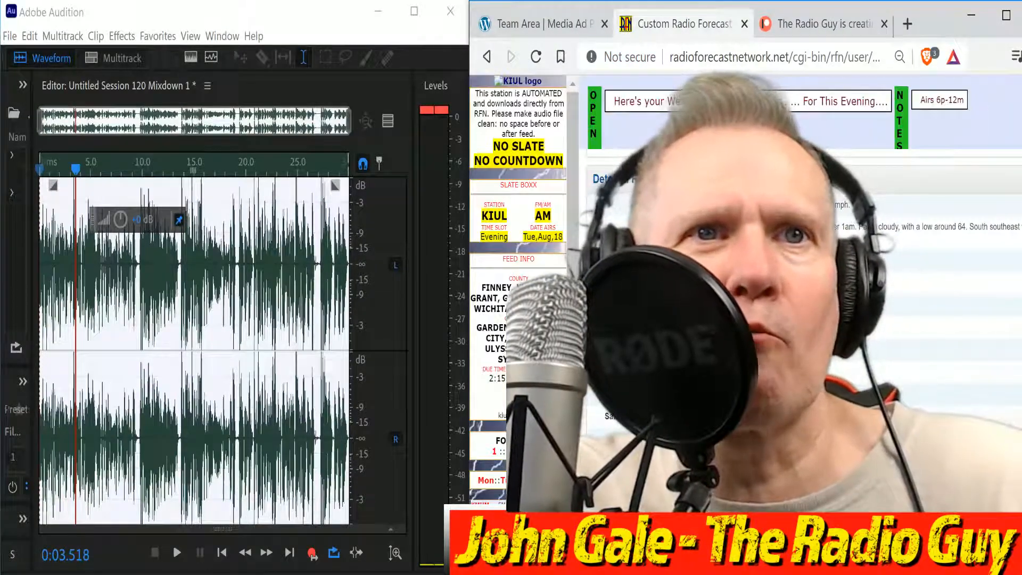
key(F5)
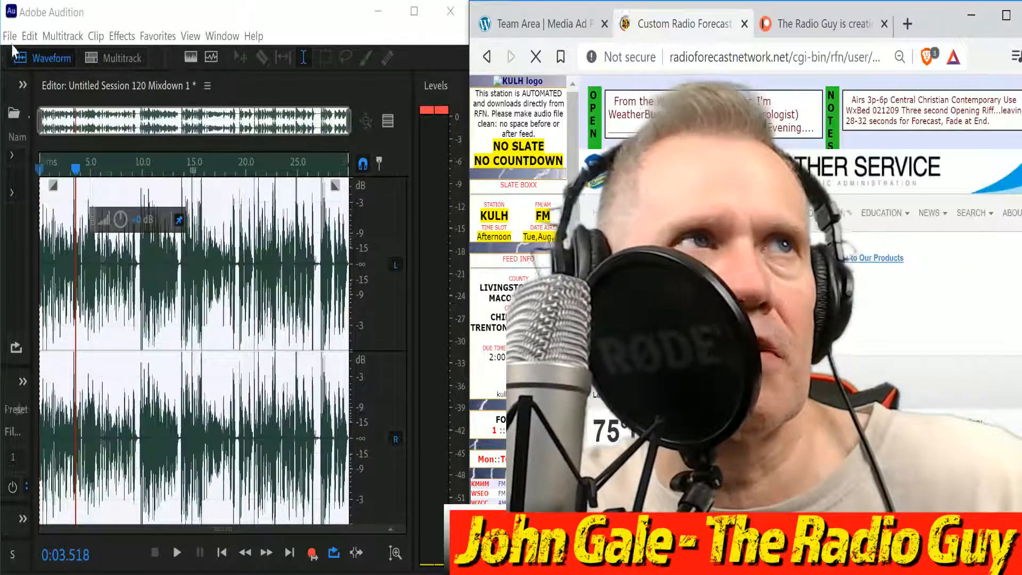
Switch to Audition and close all open files without saving any changes.
click(10, 36)
click(26, 163)
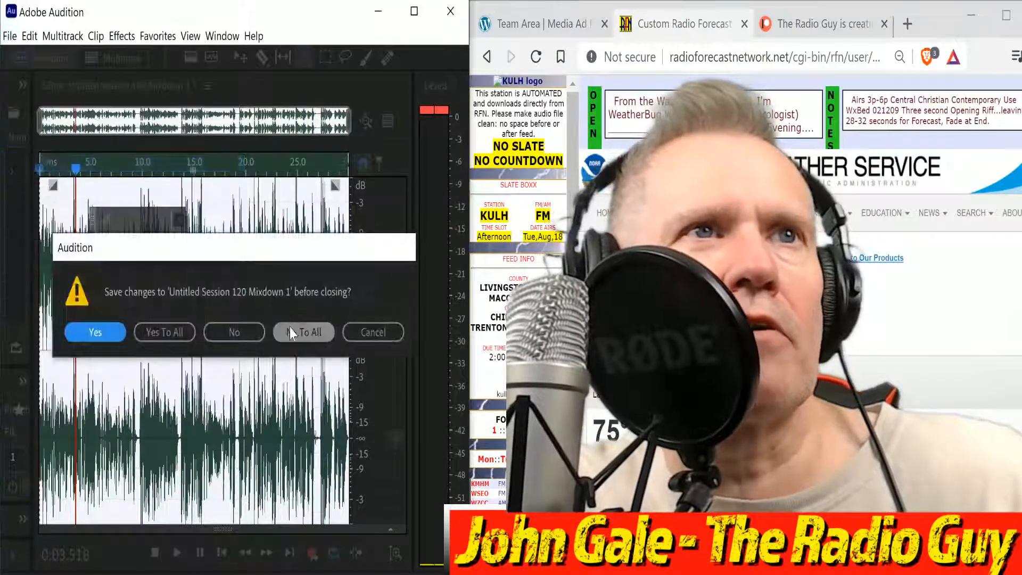
click(291, 333)
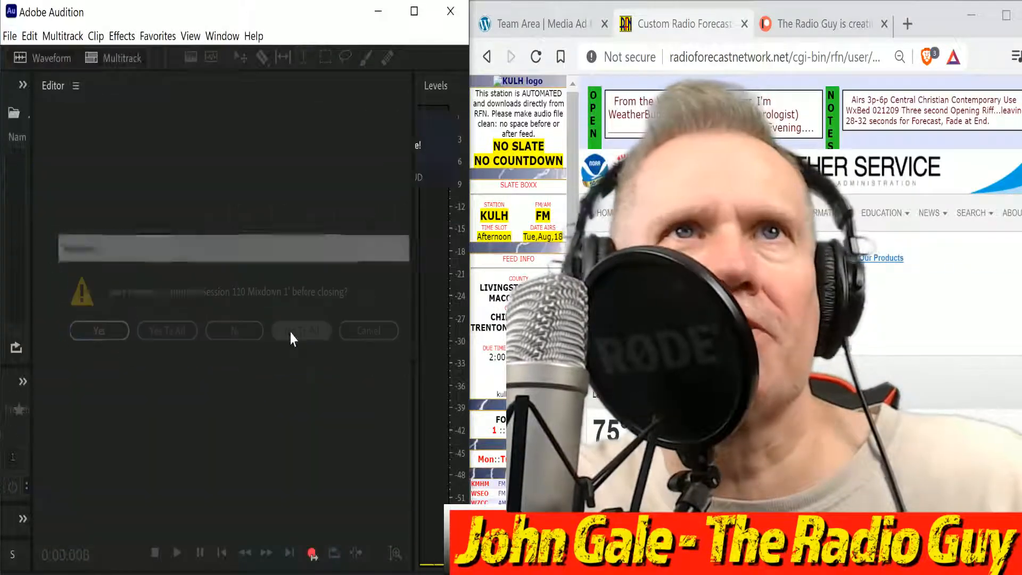
Create a new multitrack session in E: from the KULH WX template.
click(119, 65)
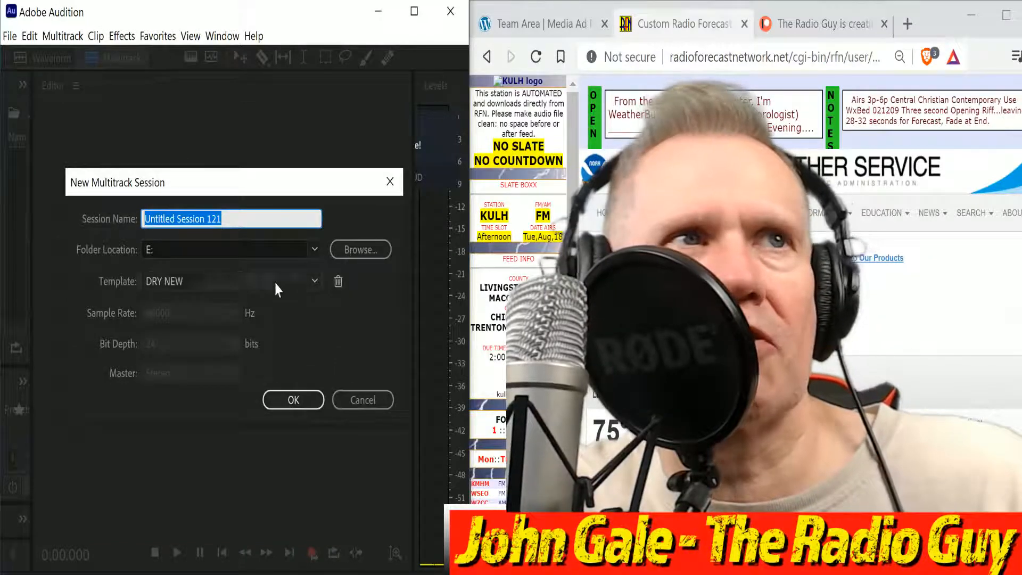
click(314, 280)
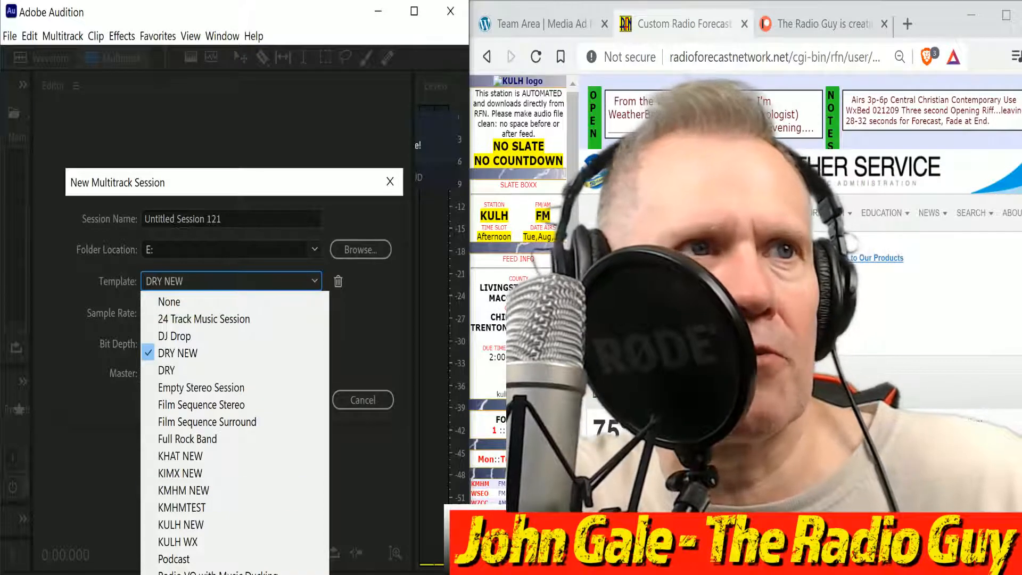
click(199, 542)
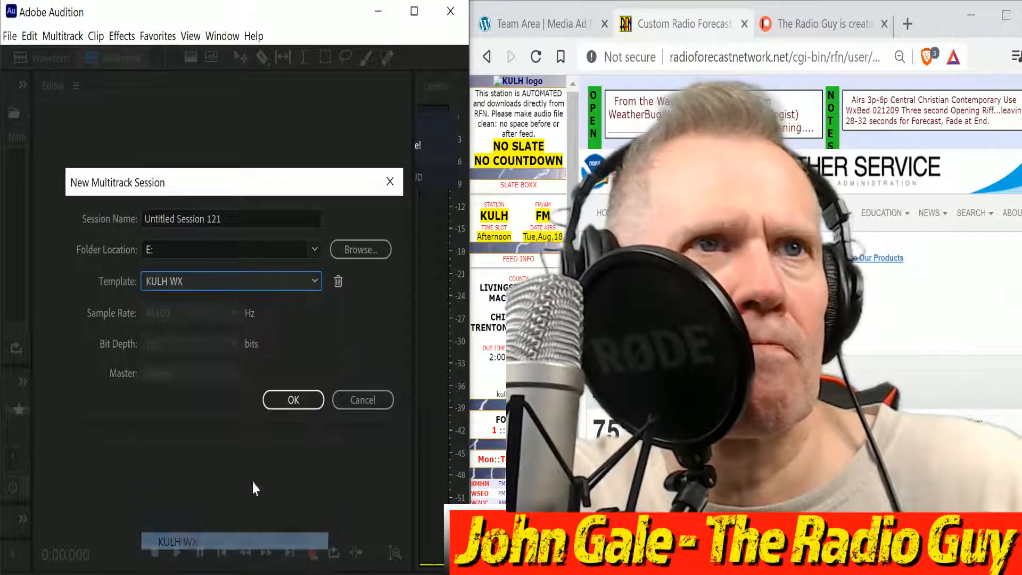
click(294, 400)
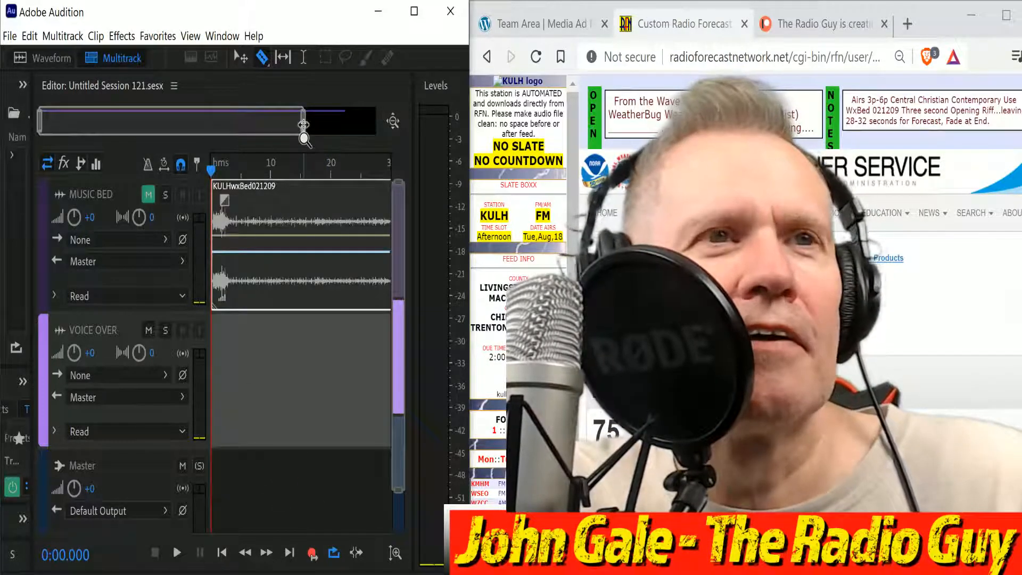
click(312, 552)
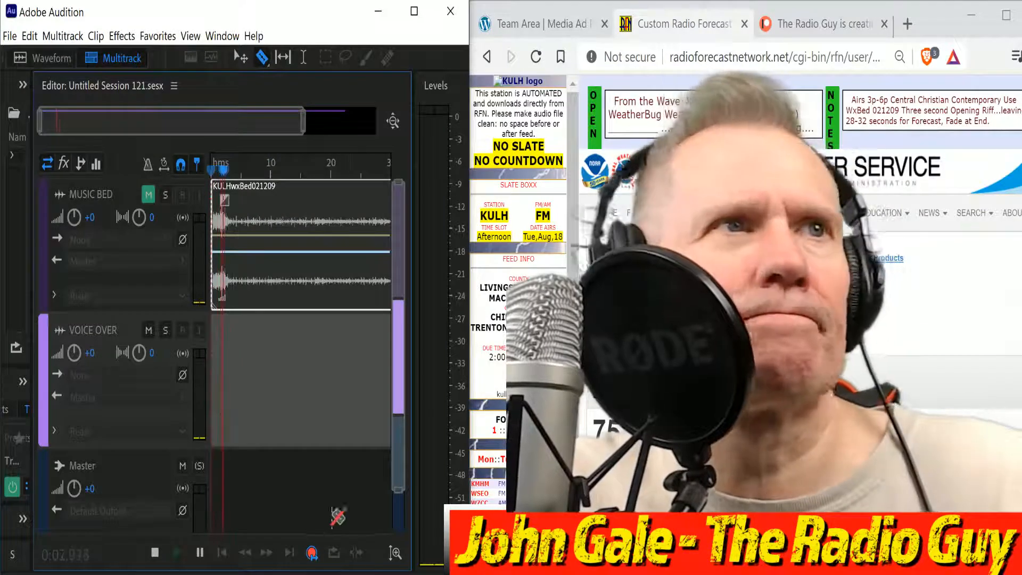
click(155, 554)
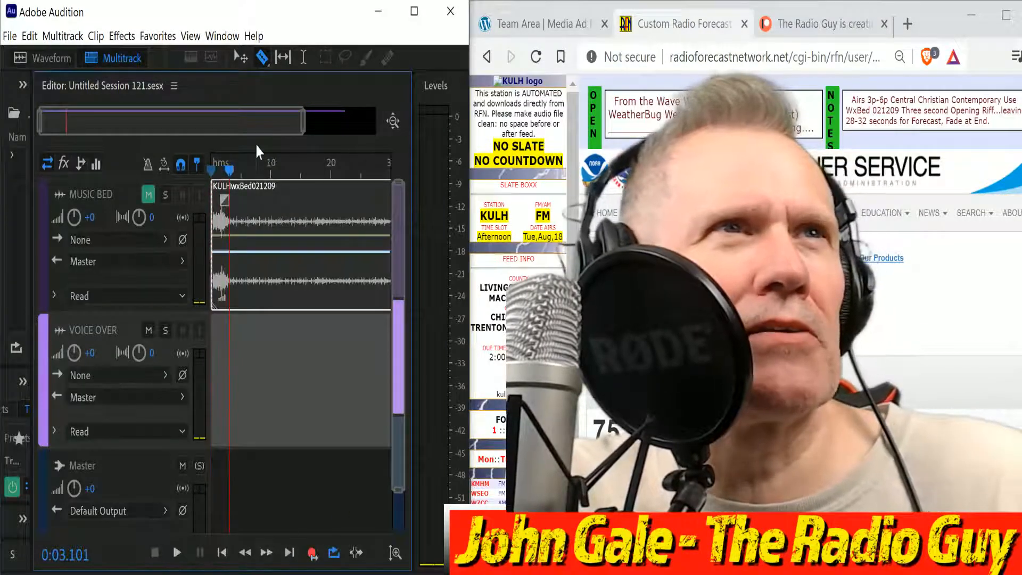
click(222, 552)
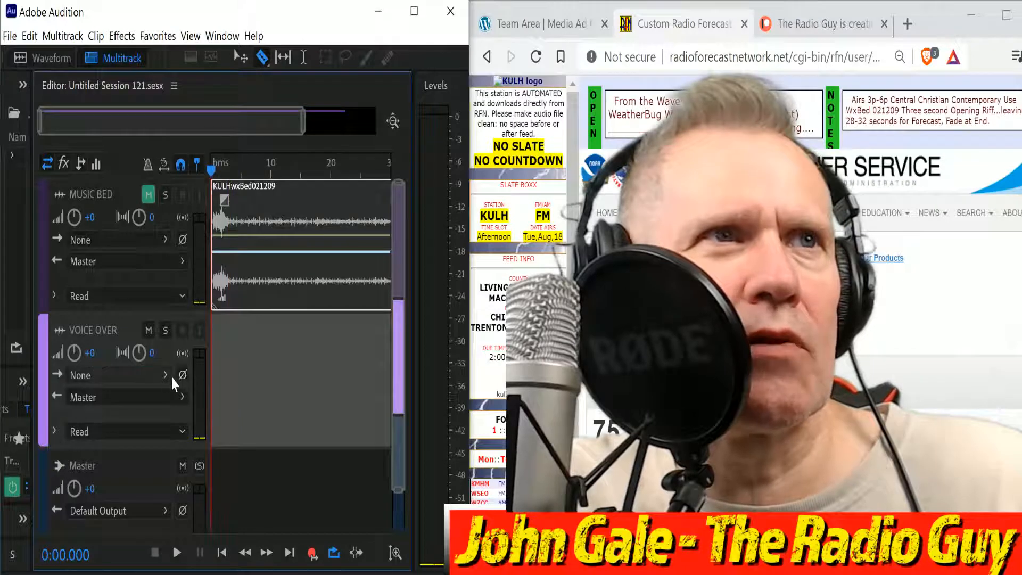
Set the VOICE OVER track's input to the stereo [01S] USB microphone and arm the track for recording.
click(166, 376)
mouse_move(226, 422)
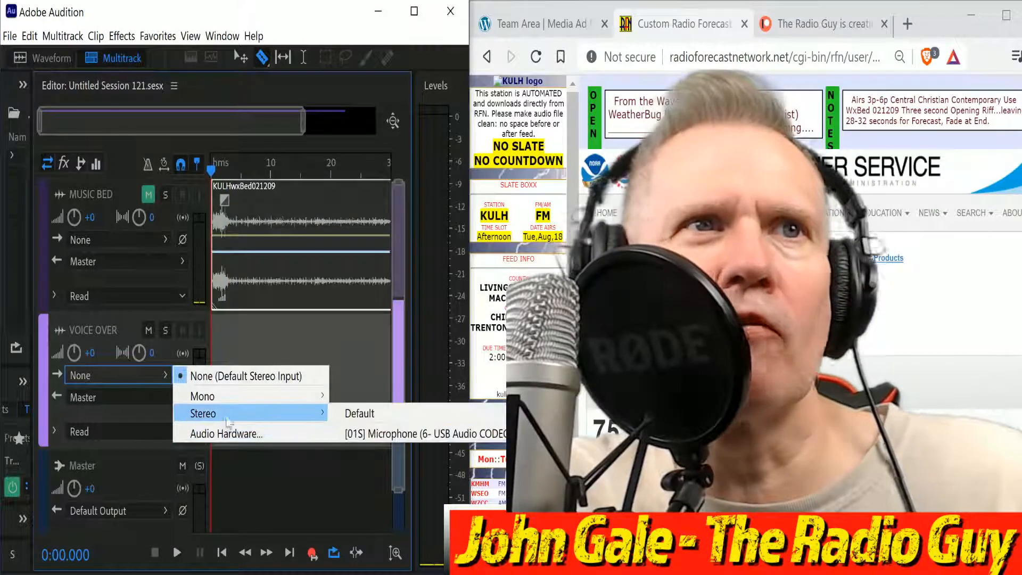
click(389, 432)
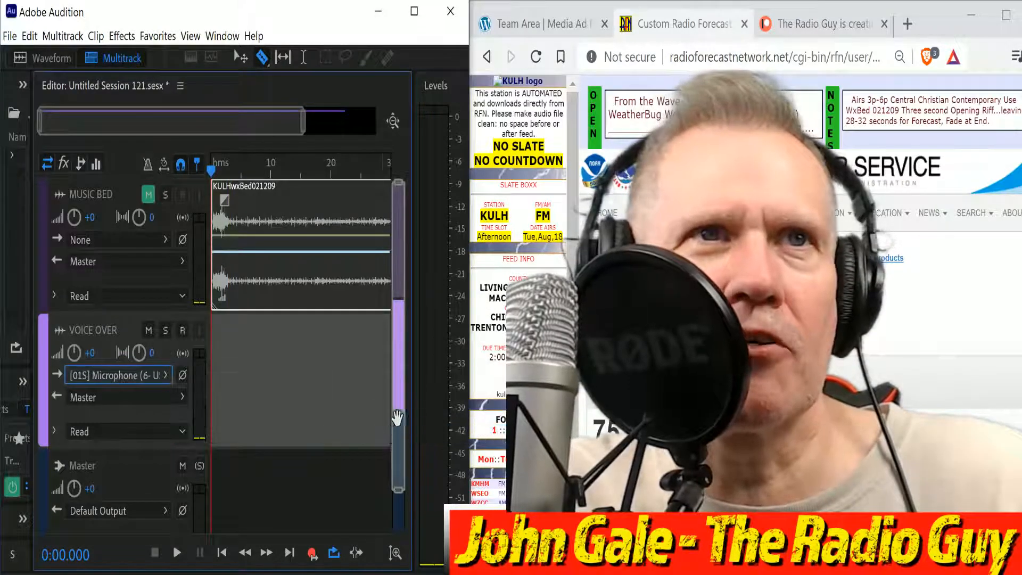
click(183, 331)
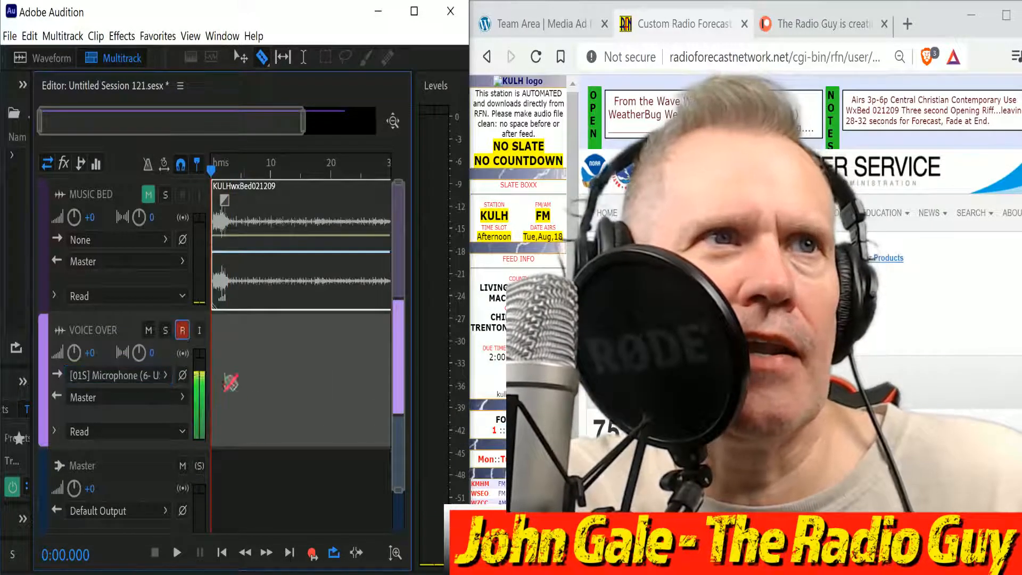
Record the KULH afternoon forecast on the VOICE OVER track from the detailed forecast, timing the read with the page's stopwatch.
click(312, 553)
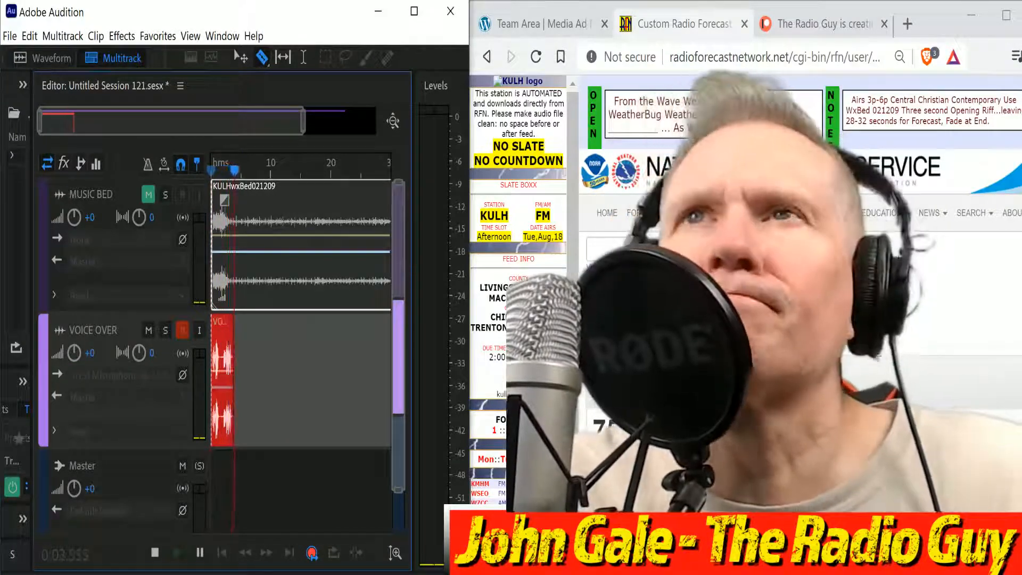
scroll(881, 354, down, 8)
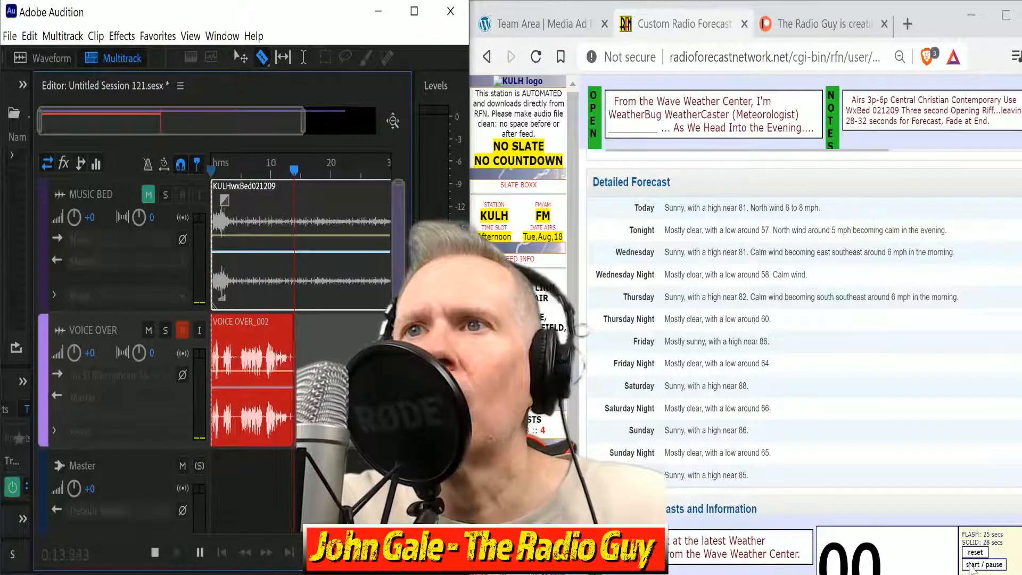
click(971, 565)
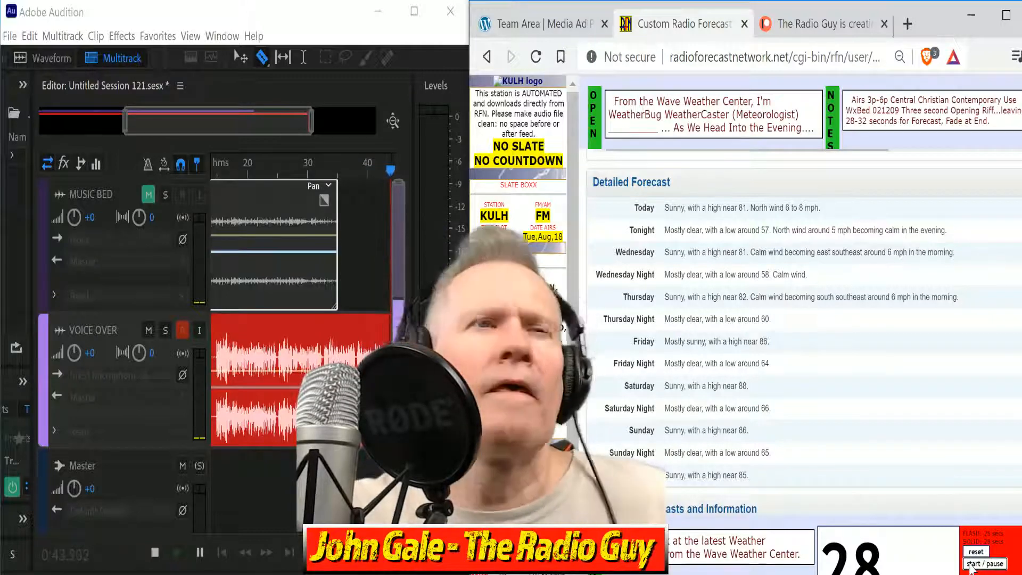
click(155, 553)
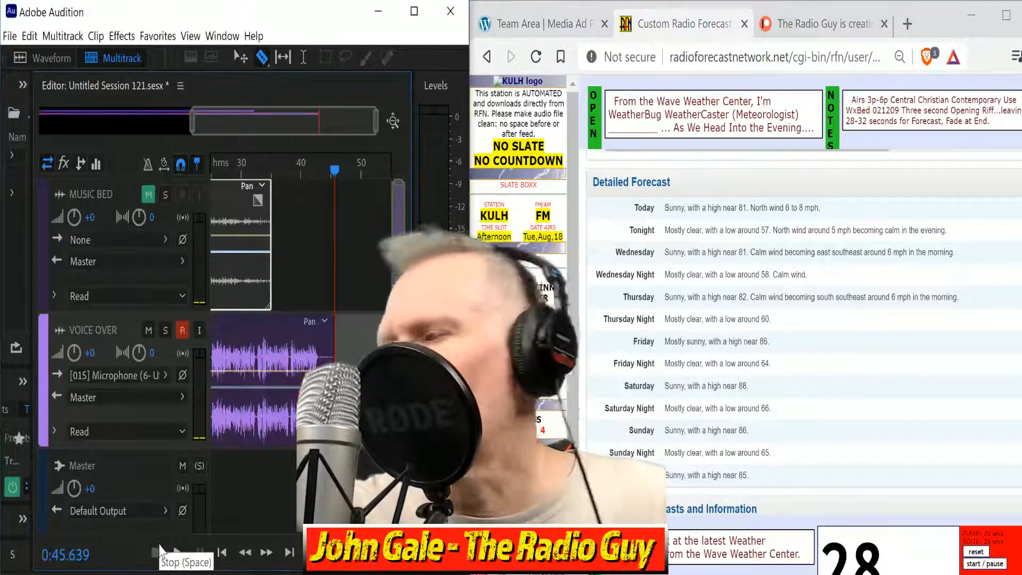
Unmute the MUSIC BED track and position the trimmed voice-over clip about 3 seconds after the bed starts.
drag(218, 122, 63, 162)
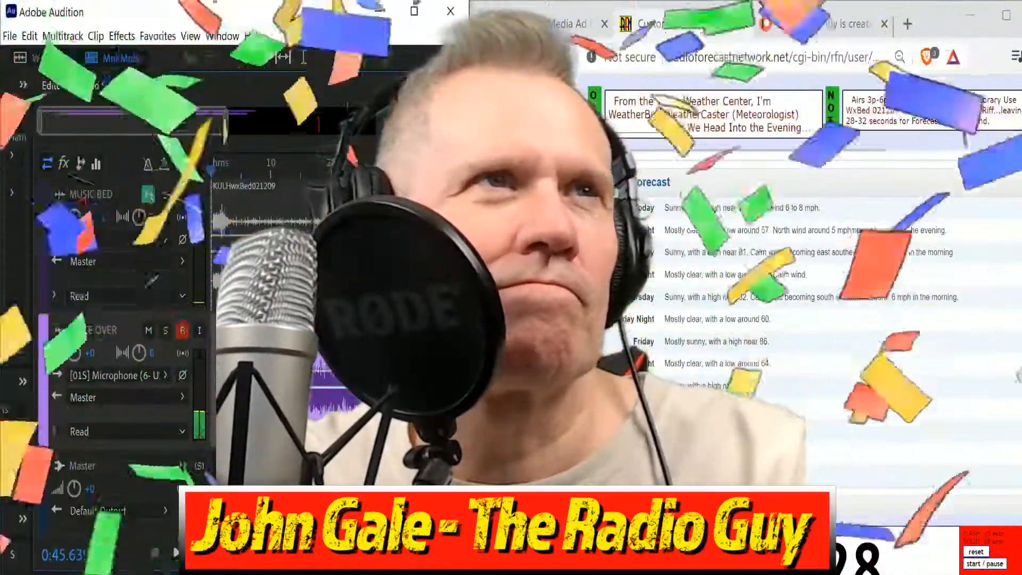
click(153, 197)
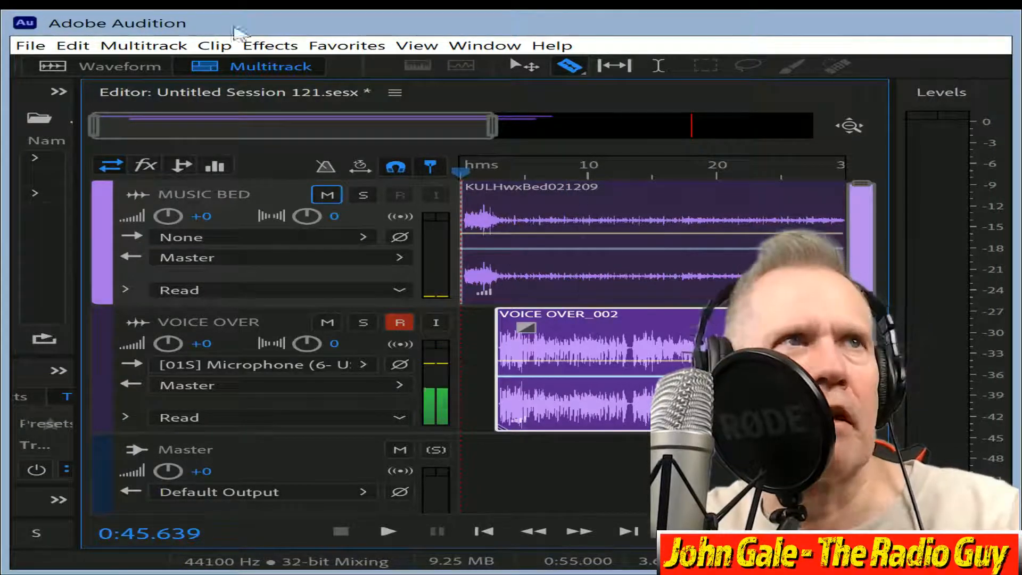
drag(491, 129, 681, 140)
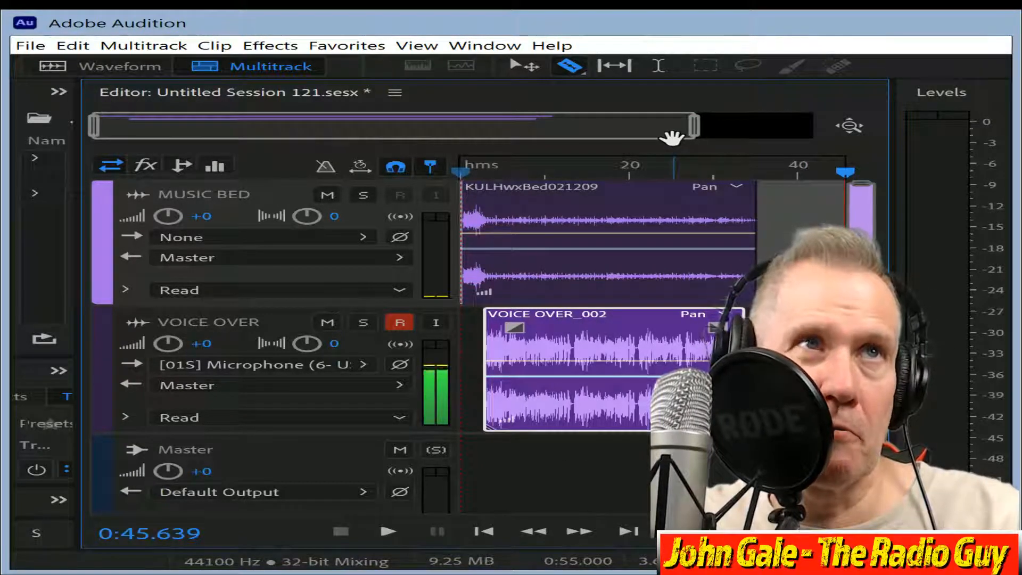
Mix the entire session down to a new file and repeat the last-used effect on the whole mixdown.
key(ctrl+alt+shift+m)
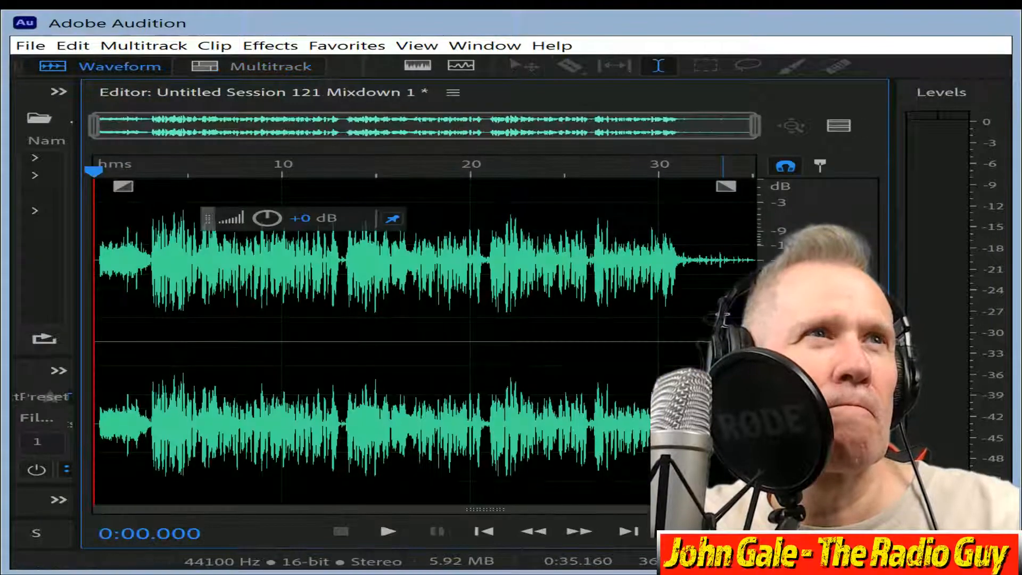
key(shift+r)
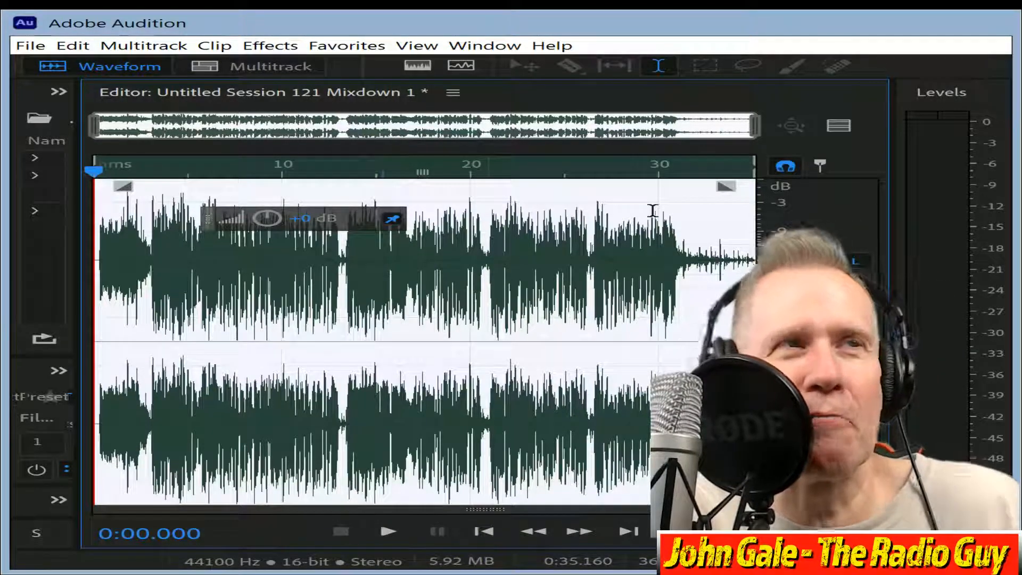
Play back the mixdown and delete everything after 0:32.351.
click(391, 533)
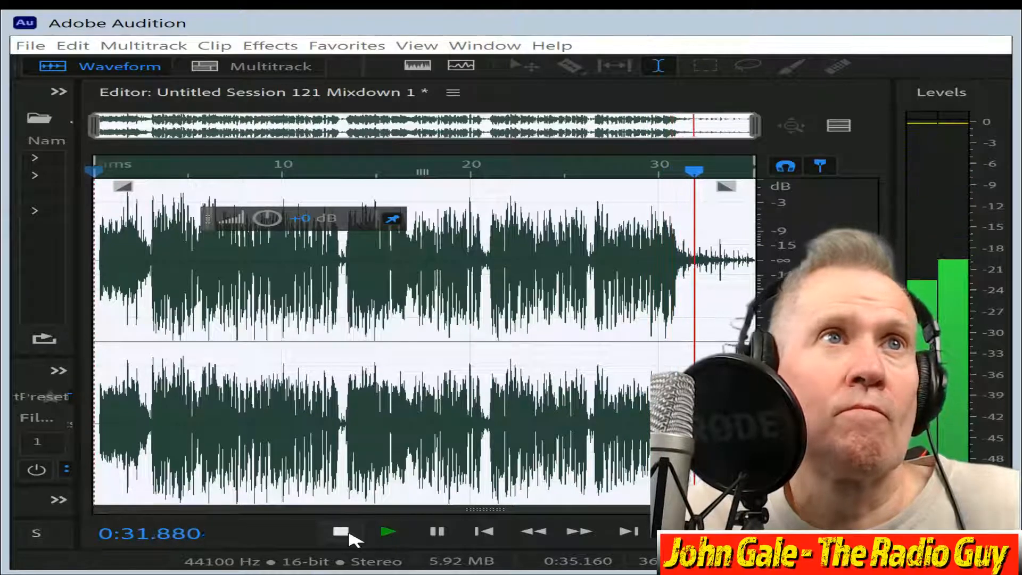
click(345, 532)
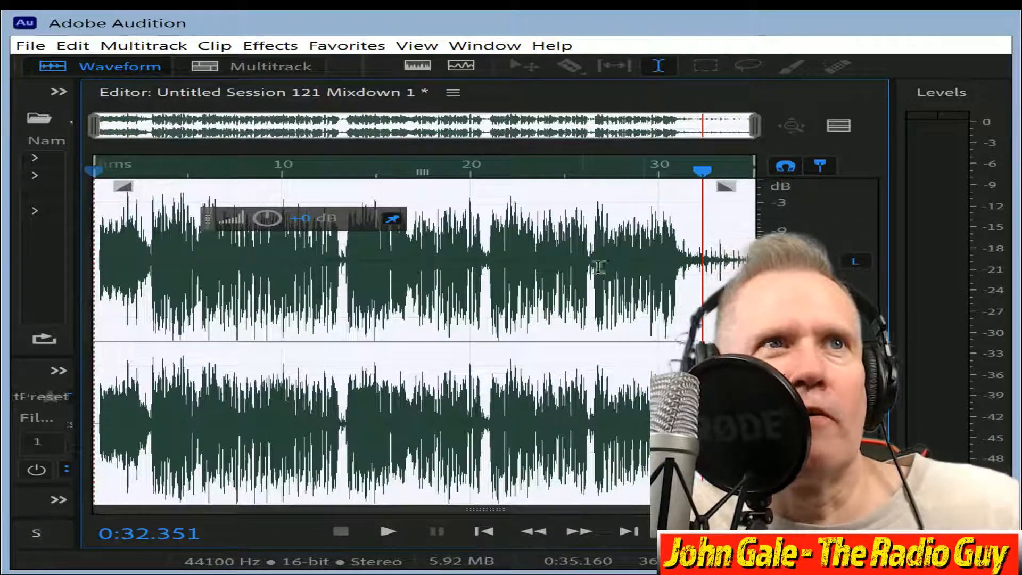
drag(707, 258, 97, 261)
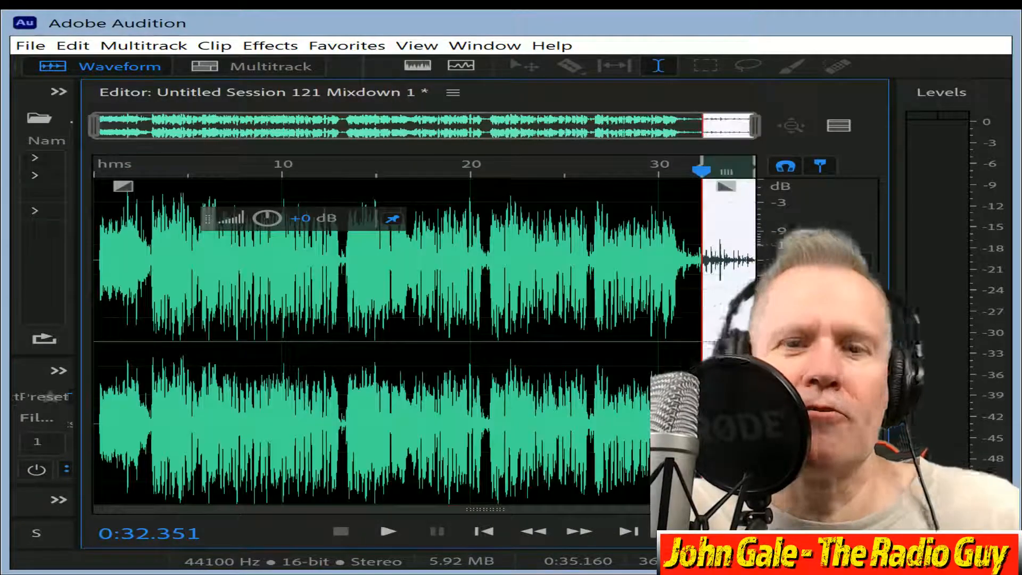
key(Delete)
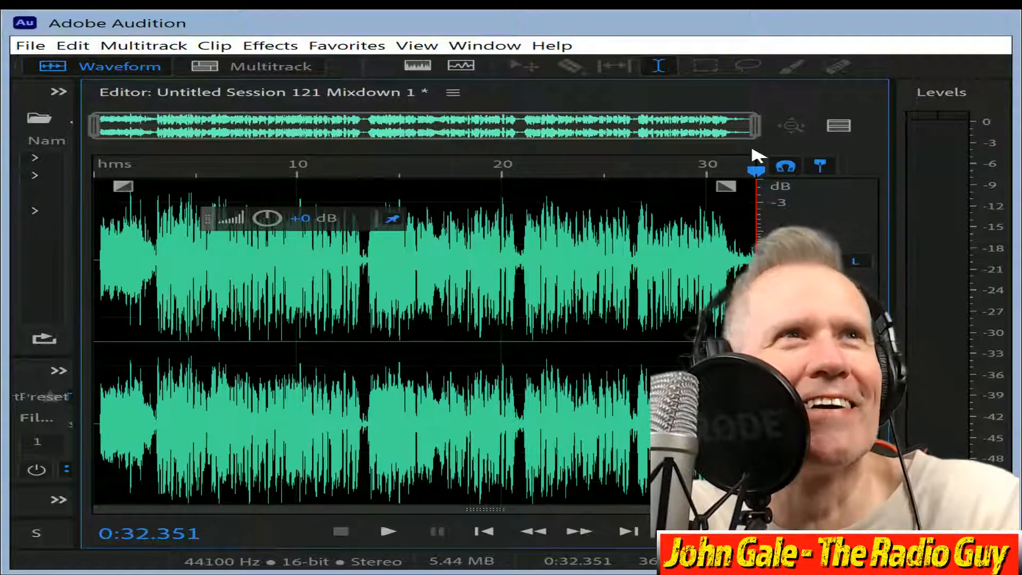
Delete the short silence of about 0.3 seconds before the music starts in the mixdown.
drag(753, 127, 193, 152)
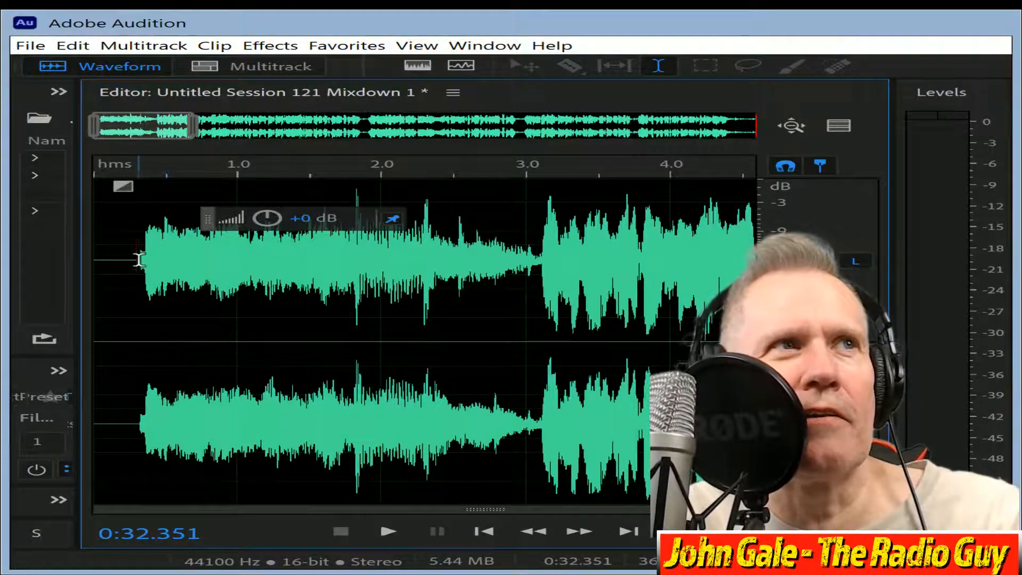
drag(139, 260, 66, 260)
key(Delete)
Fade out the music tail of the mixdown from 0:30.703 to the end.
drag(159, 123, 1020, 195)
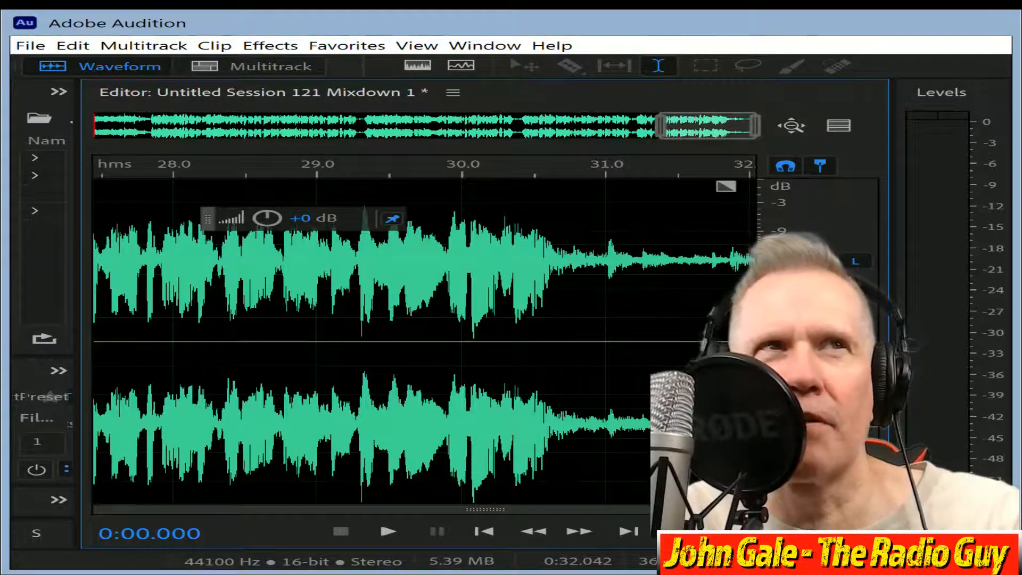
drag(565, 256, 754, 258)
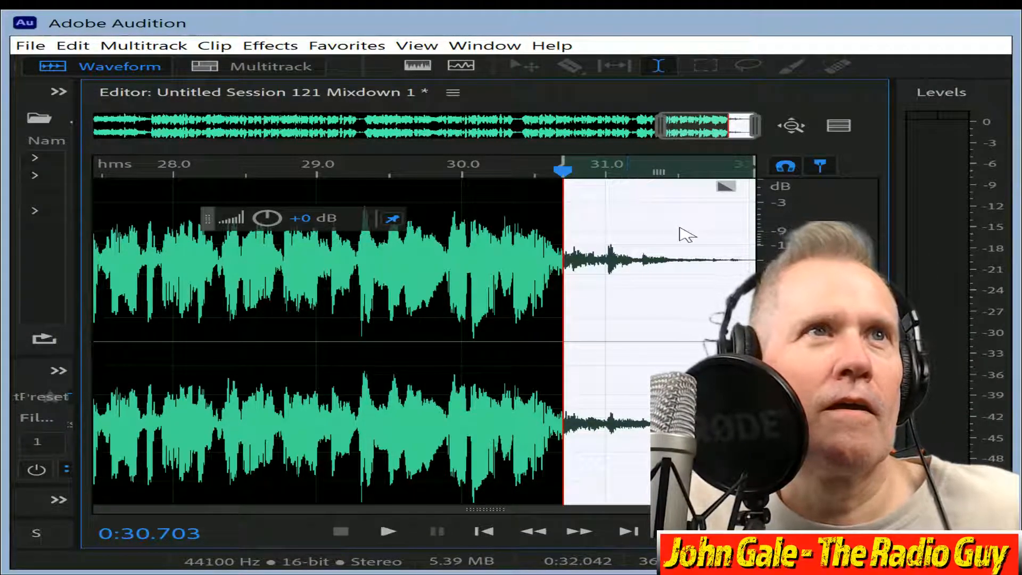
click(487, 171)
click(615, 190)
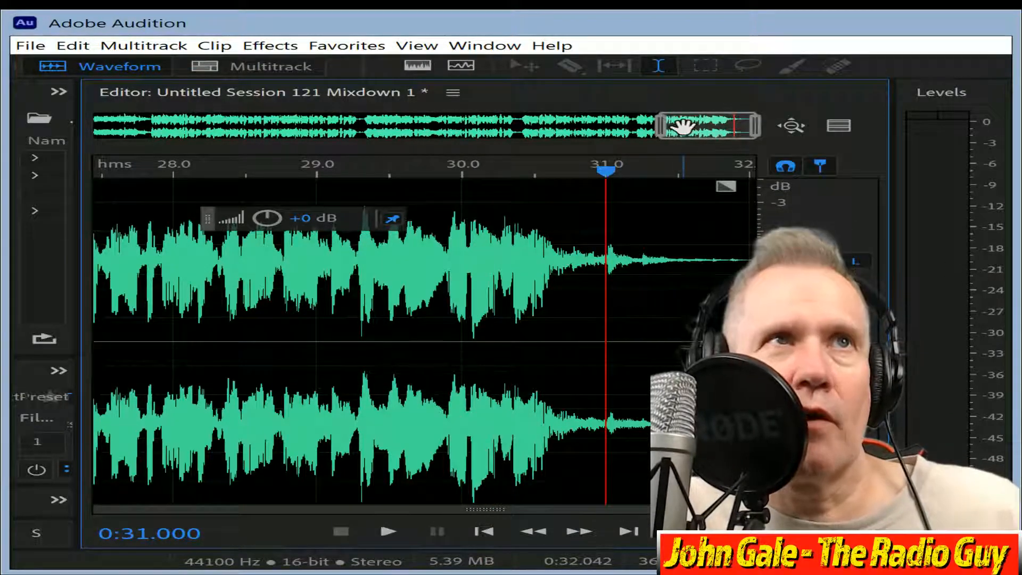
Check the start of the mixdown and export it to E: as kulhfmadr.mp3, overwriting the existing file.
drag(680, 121, 8, 137)
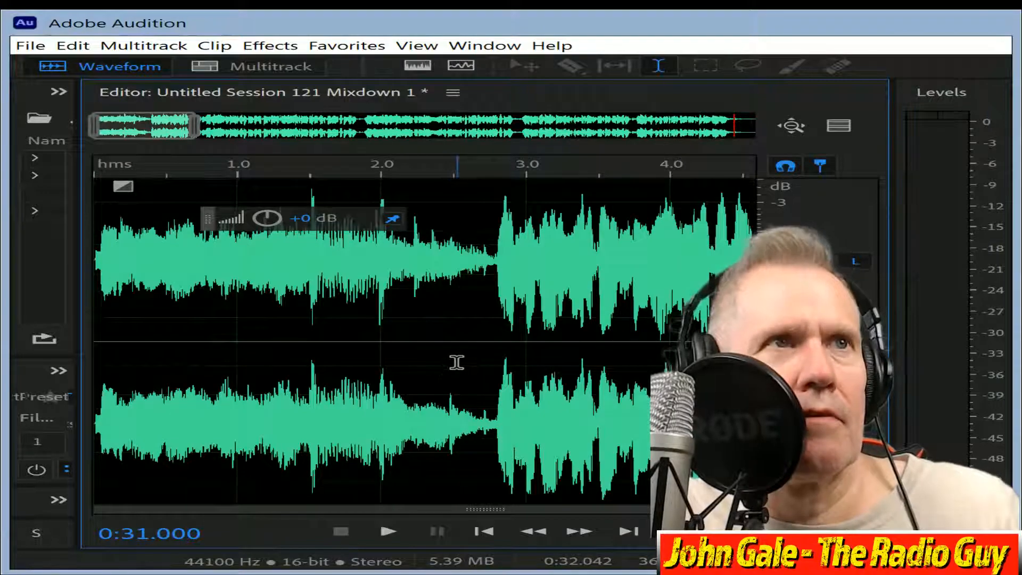
click(389, 531)
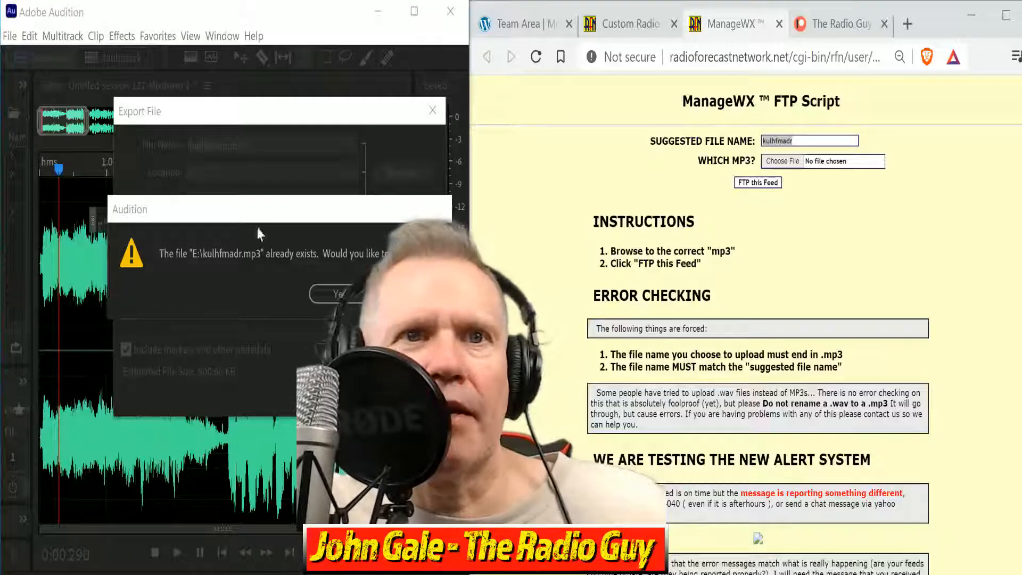
click(347, 294)
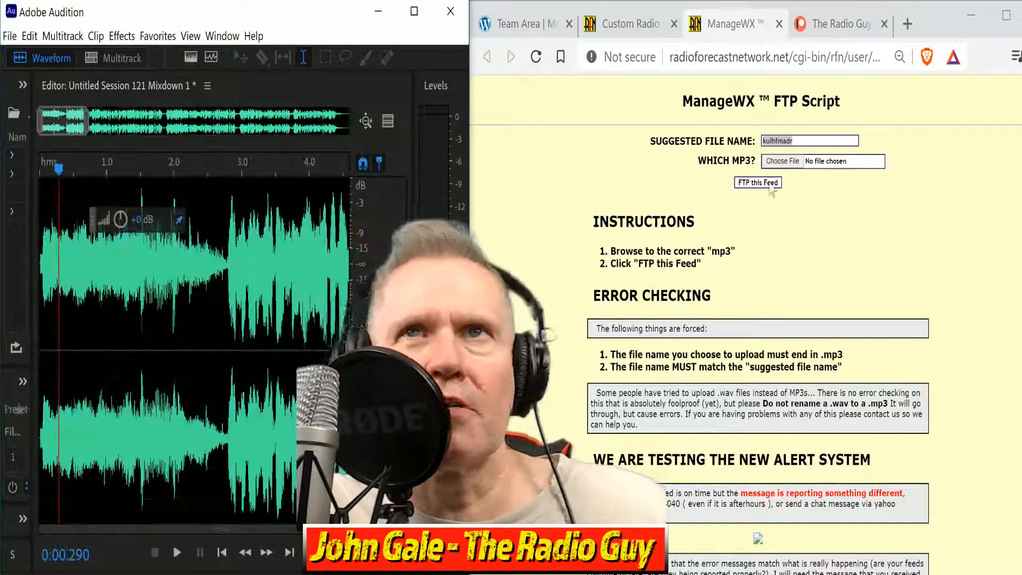
Upload kulhfmadr.mp3 from the E: drive with the ManageWX FTP script and close the results page.
click(786, 163)
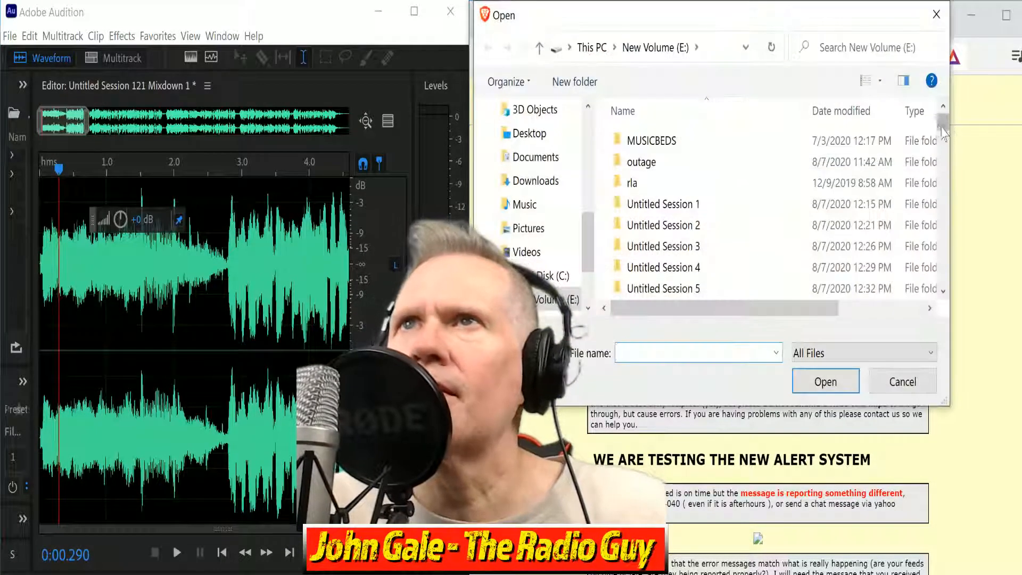
drag(941, 128, 969, 241)
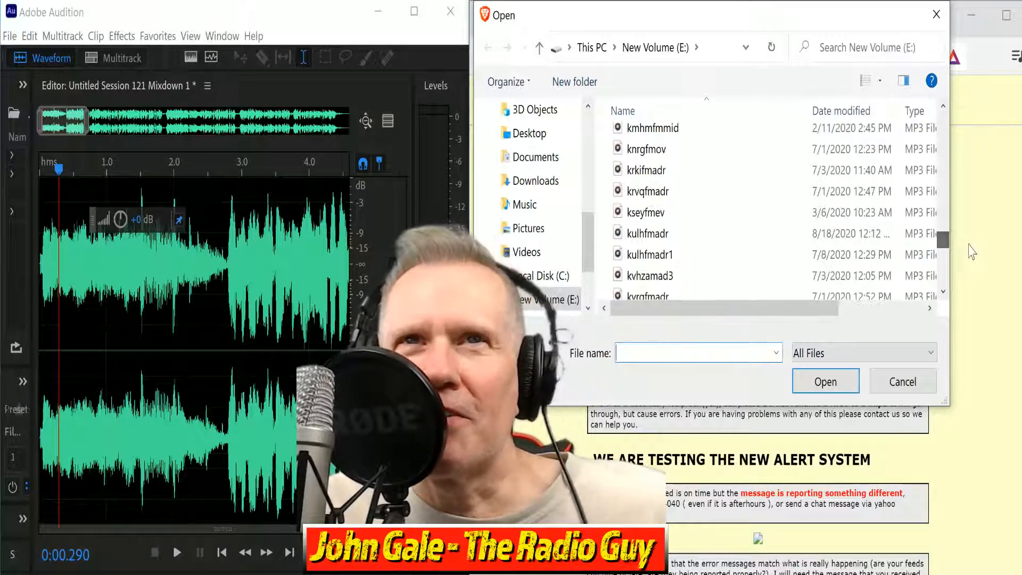
click(646, 237)
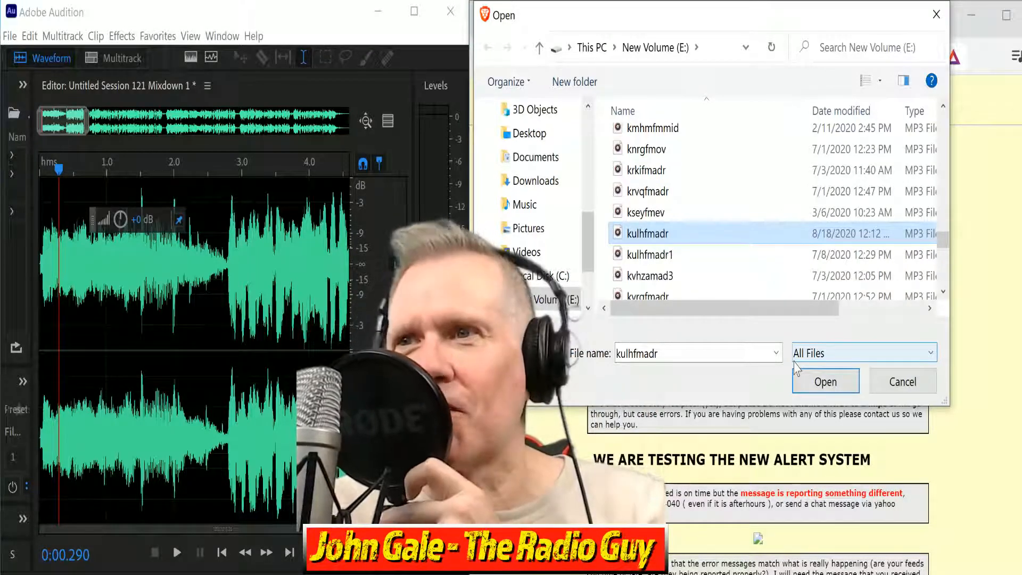
click(825, 394)
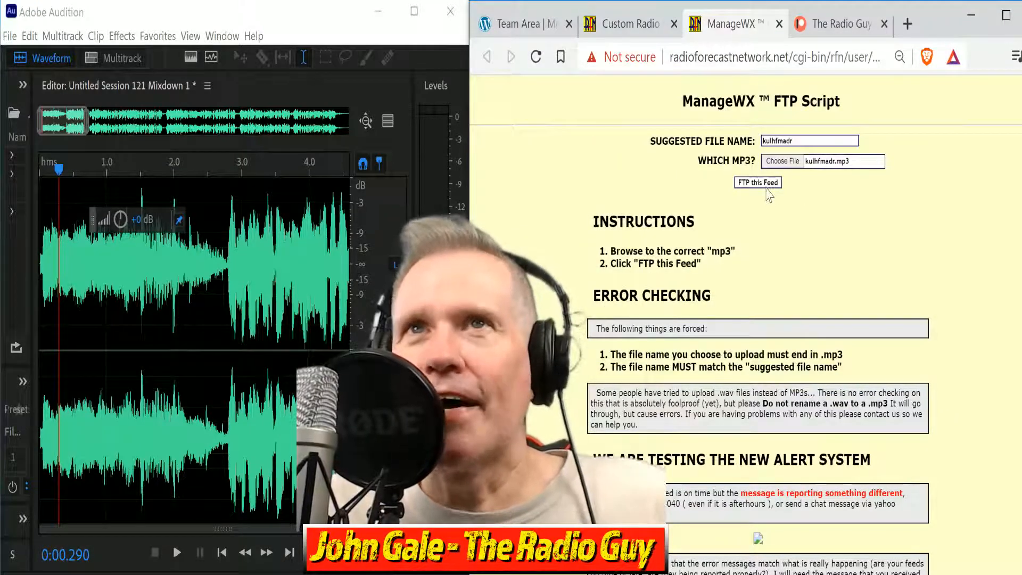
click(767, 184)
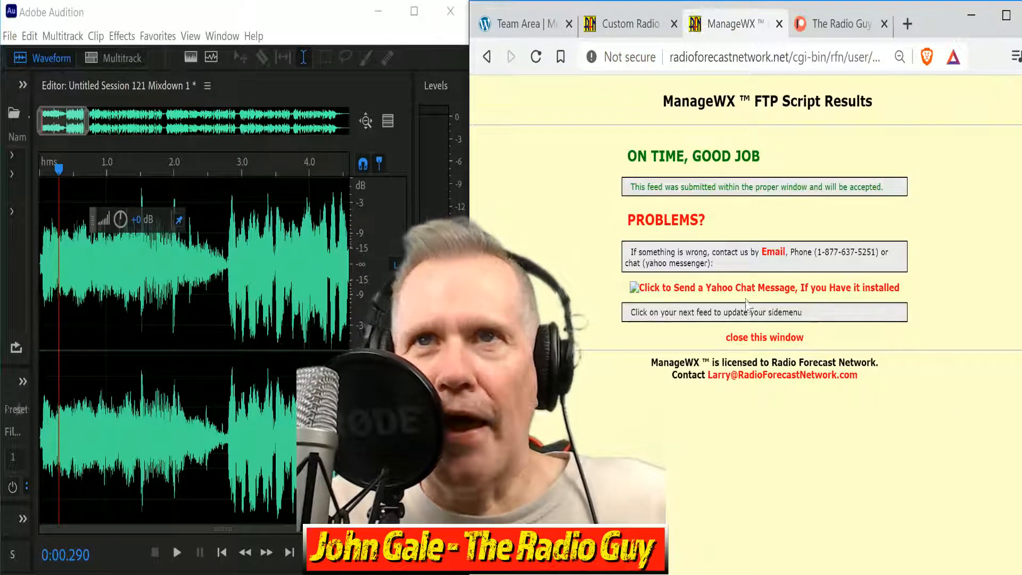
click(777, 341)
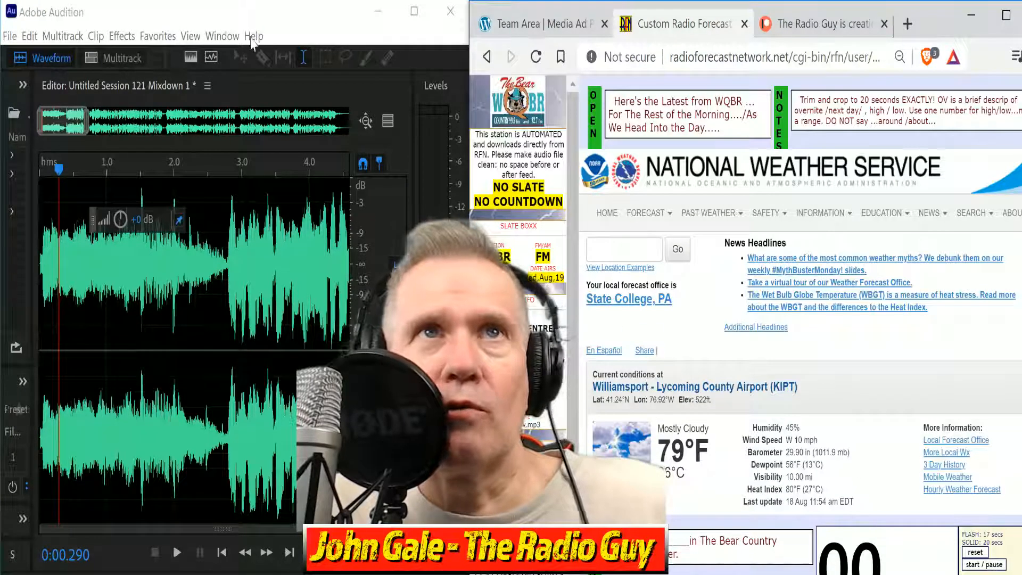
Close all open files in Audition without saving any changes.
click(9, 37)
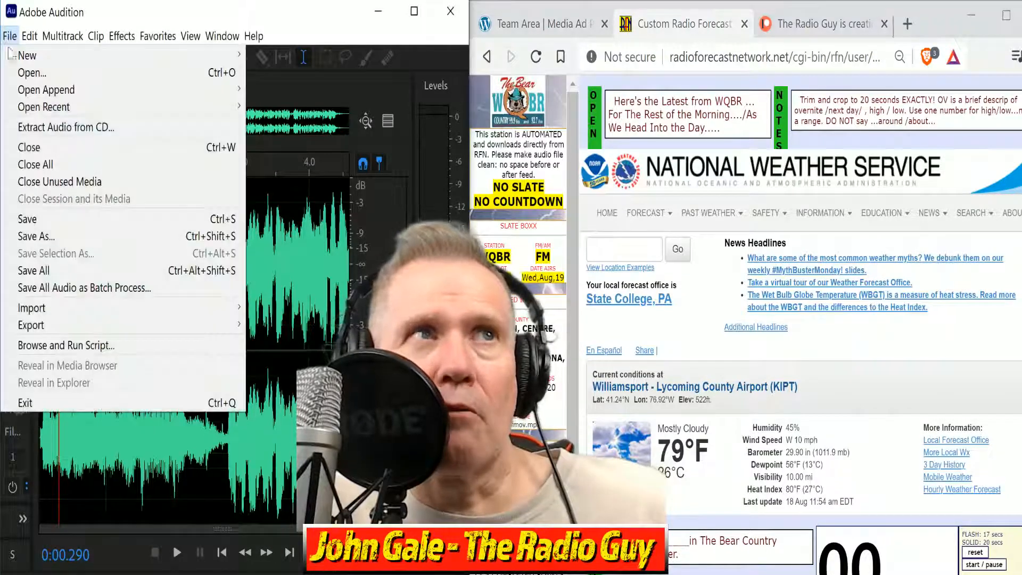
click(37, 164)
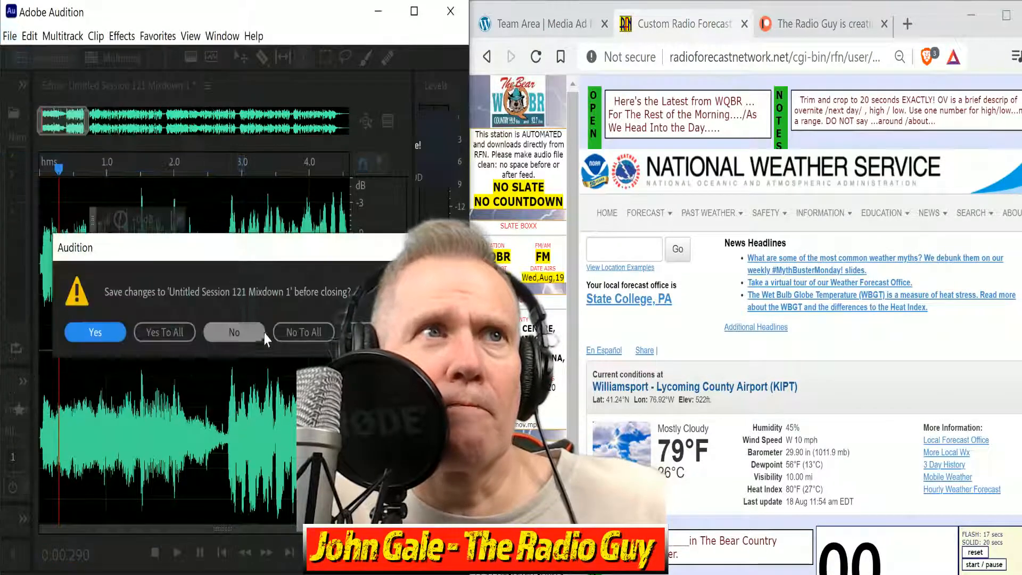
click(303, 332)
Create a new multitrack session in E: from the DRY NEW template.
click(122, 59)
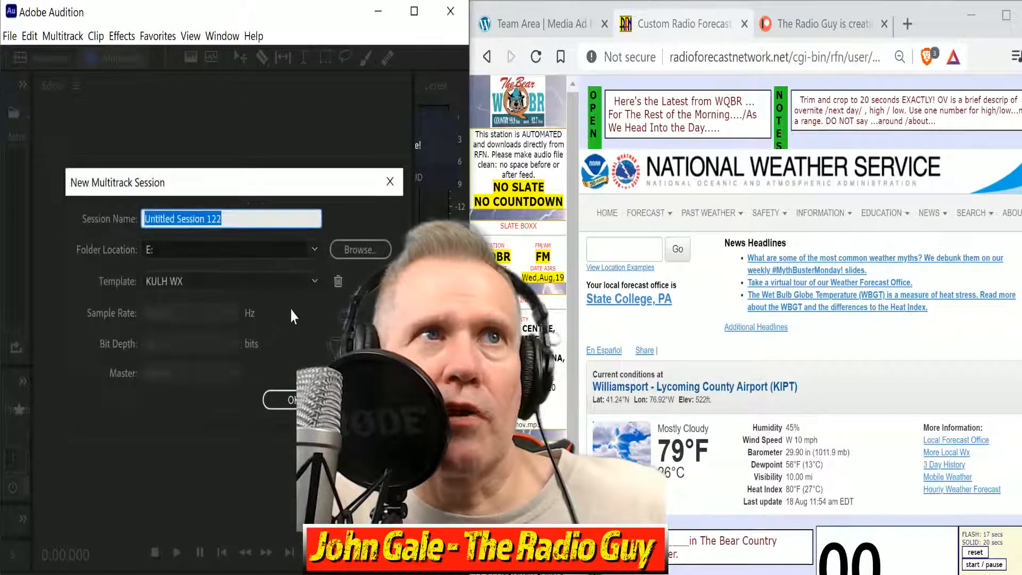
click(288, 281)
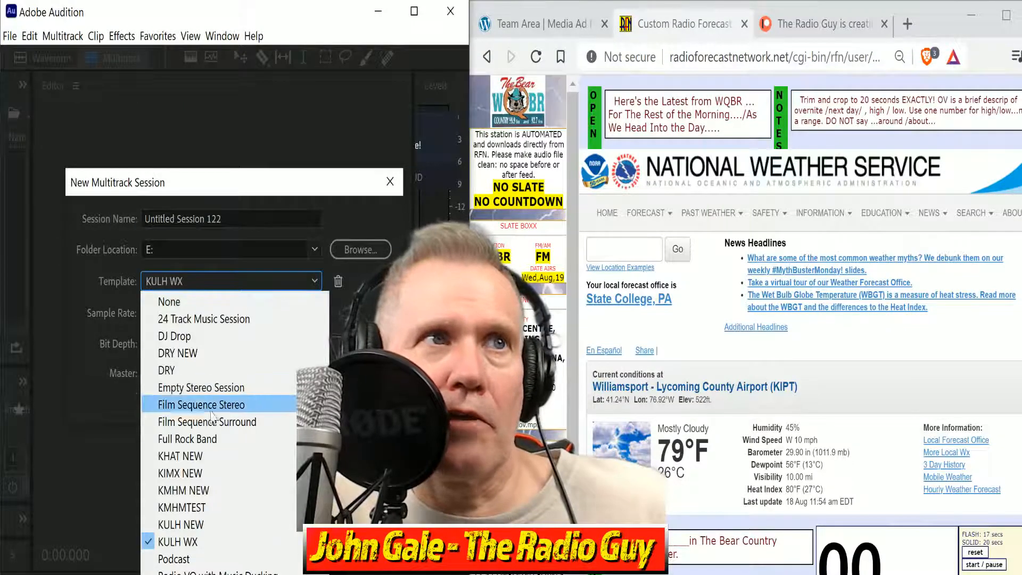
click(178, 353)
key(Return)
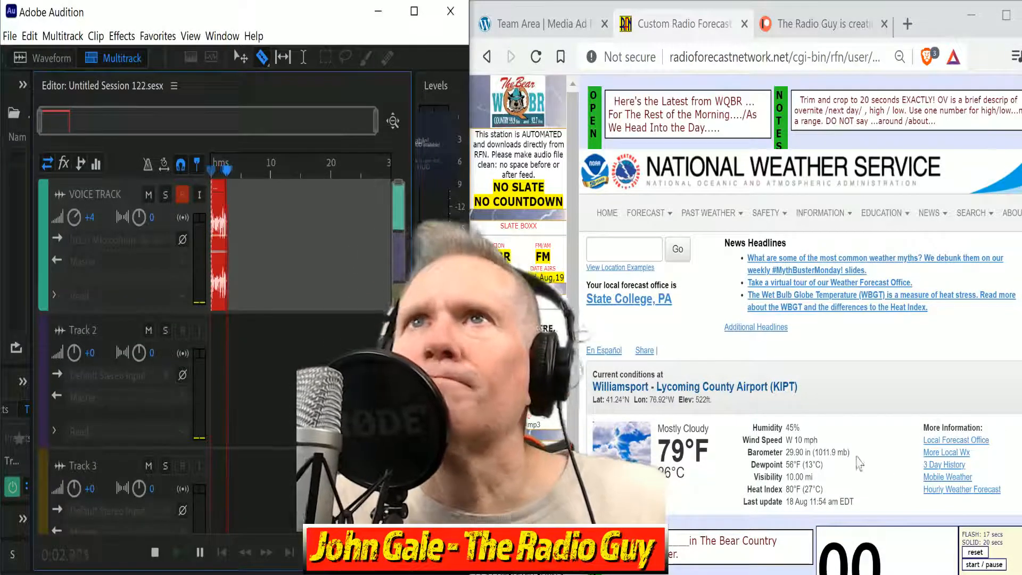
Record the WQBR overnight forecast on the VOICE TRACK from the detailed forecast, timing the read with the page's stopwatch.
scroll(905, 330, down, 4)
scroll(900, 329, down, 2)
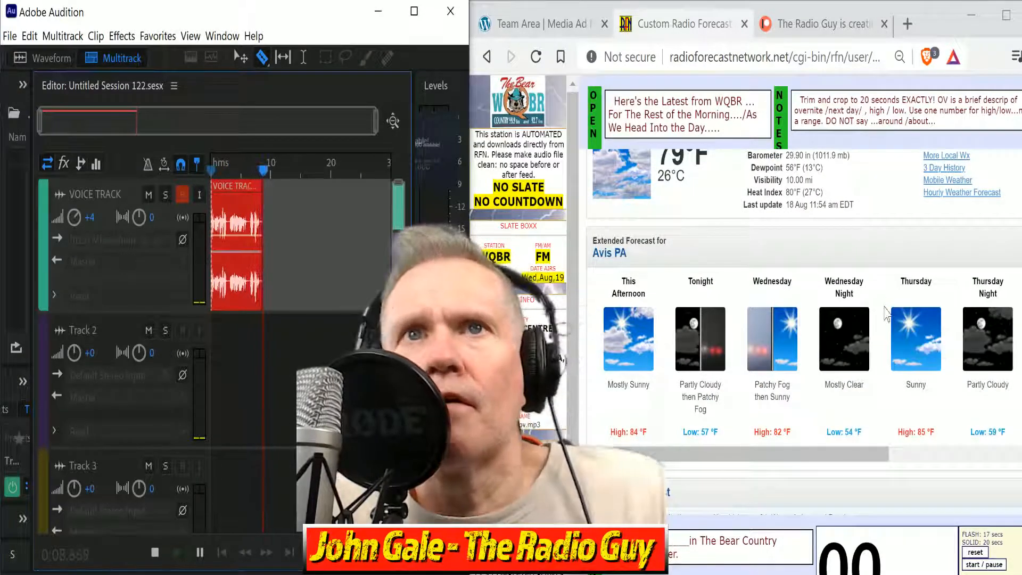
scroll(887, 309, down, 4)
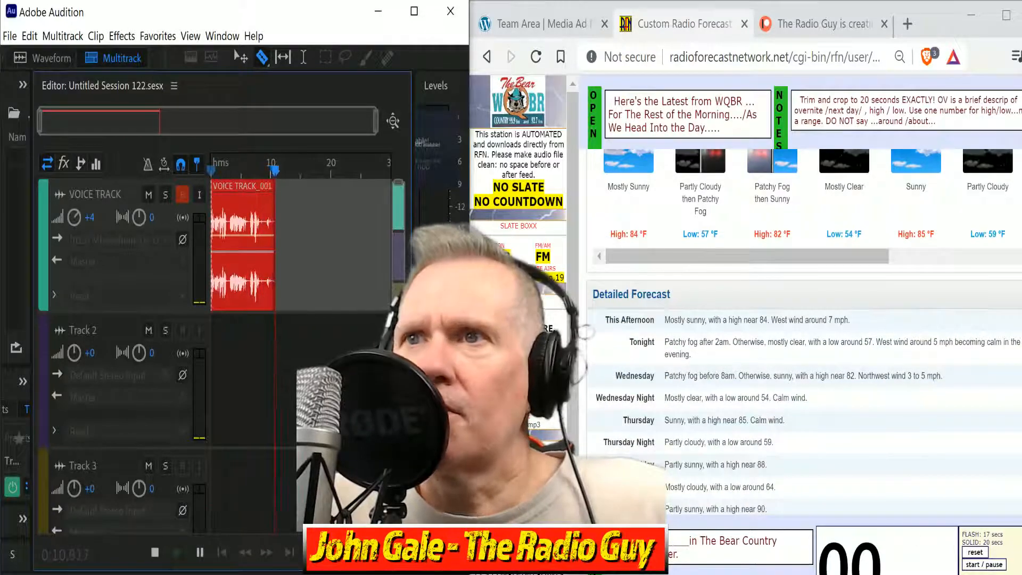
click(982, 566)
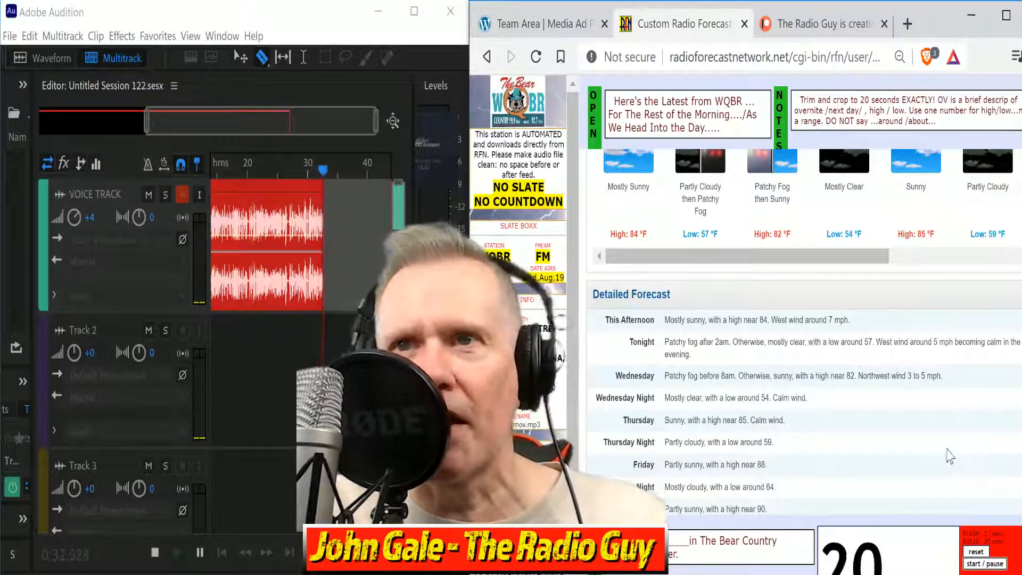
click(151, 553)
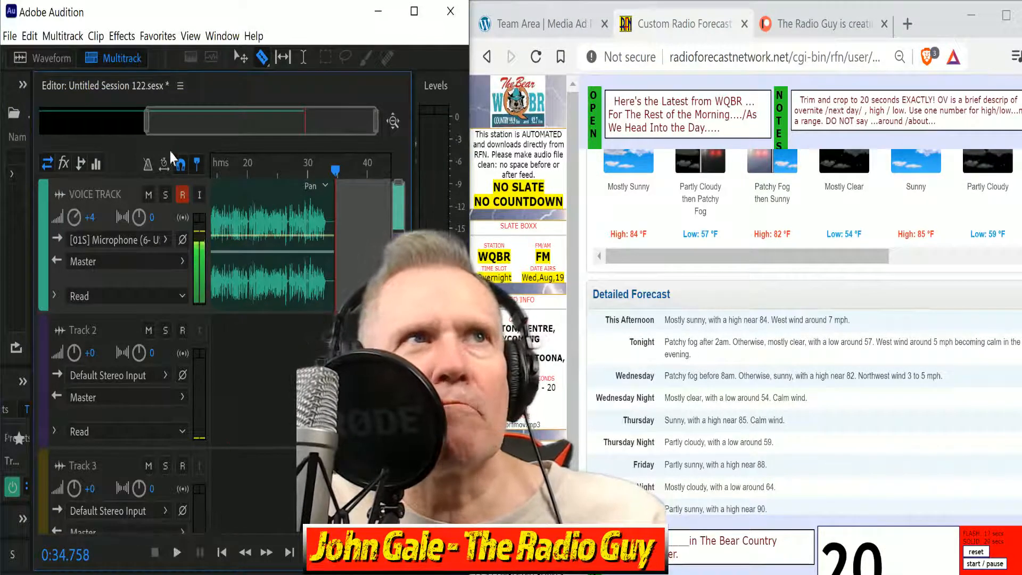
Split the WQBR voice clip before the final take, delete the earlier part, and move the take to the session start with its end trimmed.
drag(216, 121, 155, 121)
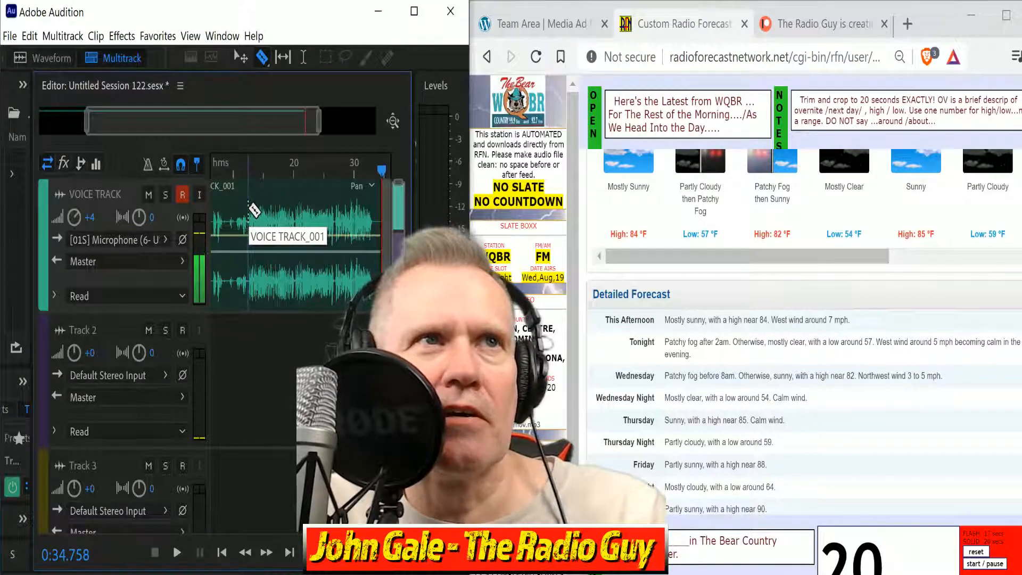
click(247, 207)
click(232, 191)
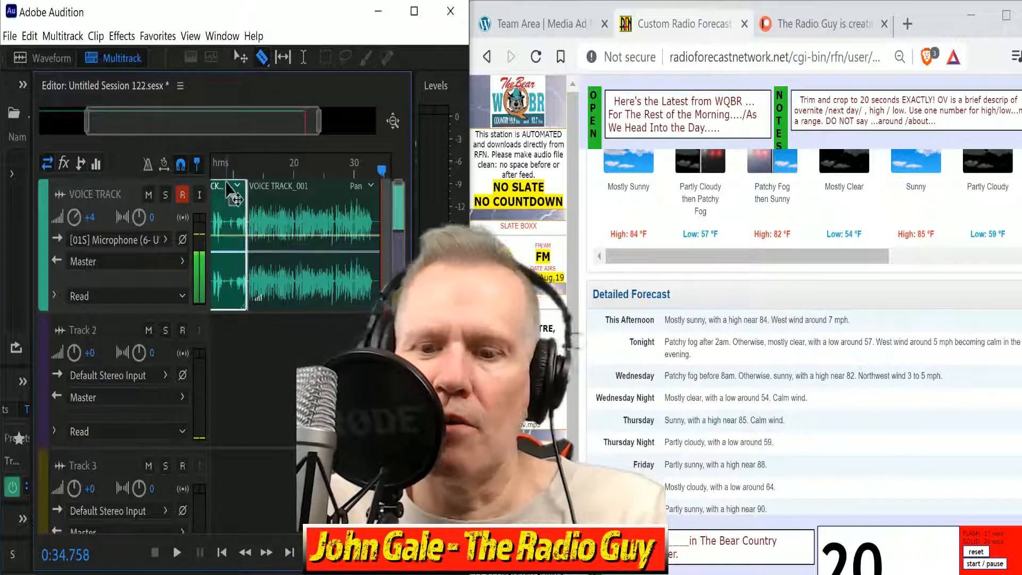
key(Delete)
drag(301, 189, 265, 229)
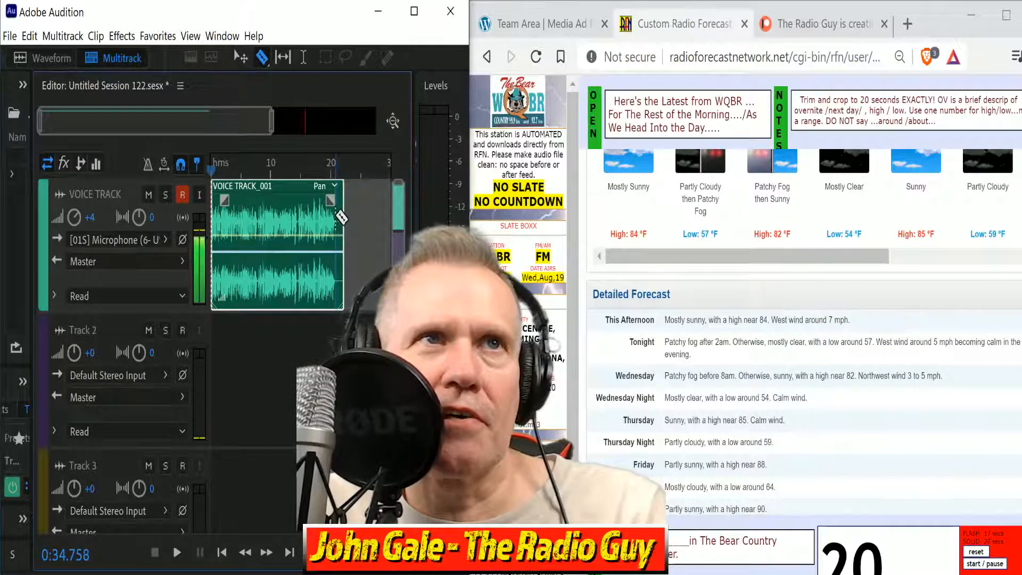
drag(343, 218, 337, 213)
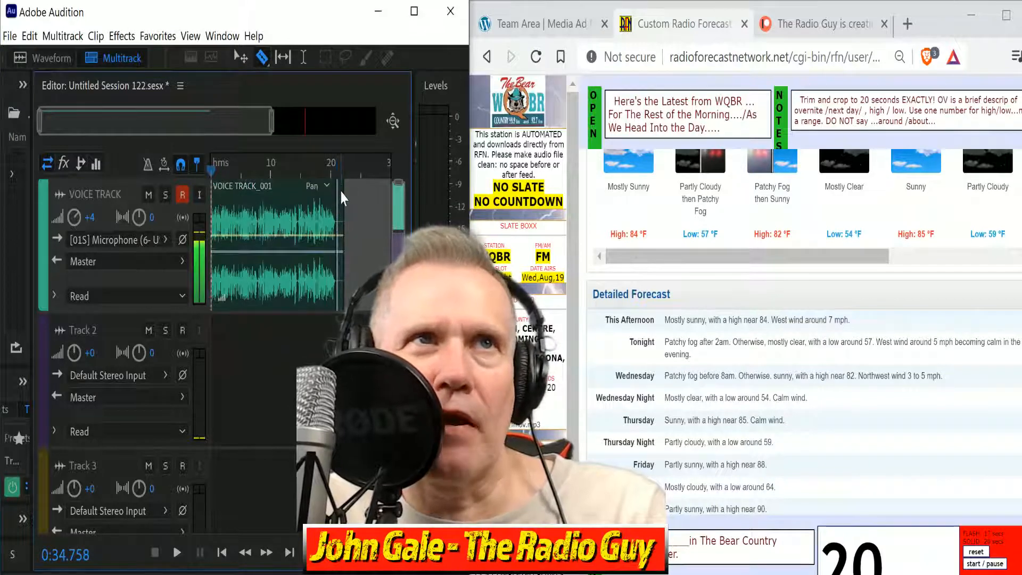
Mix down the WQBR session to a new file, select the entire waveform and play it through.
key(shift+alt+m)
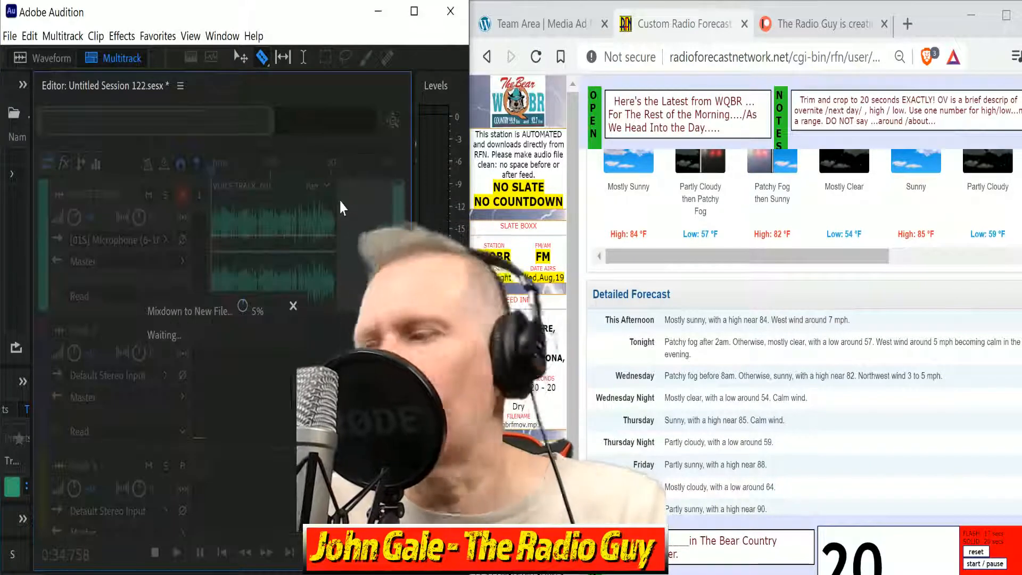
key(ctrl+a)
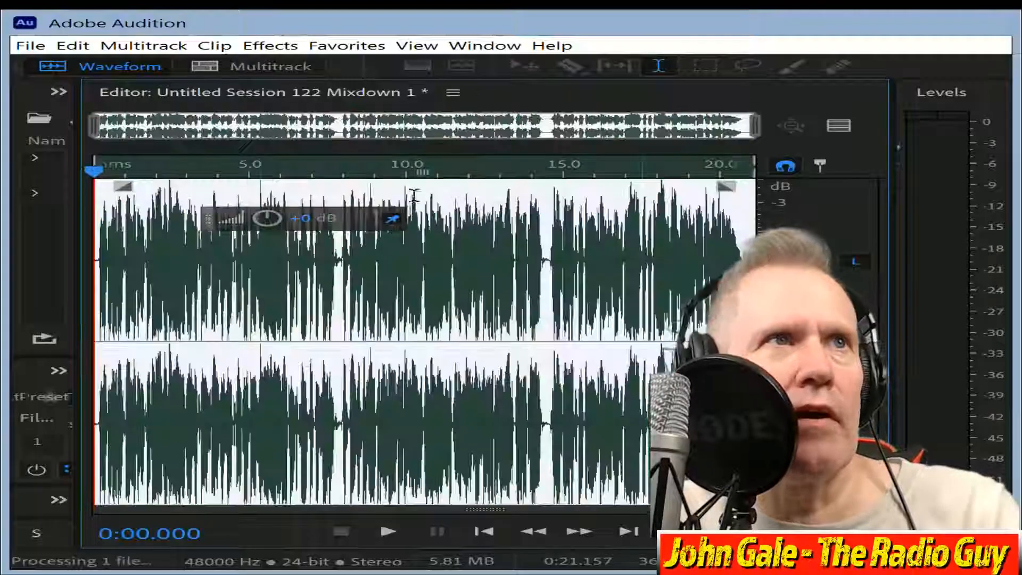
click(388, 532)
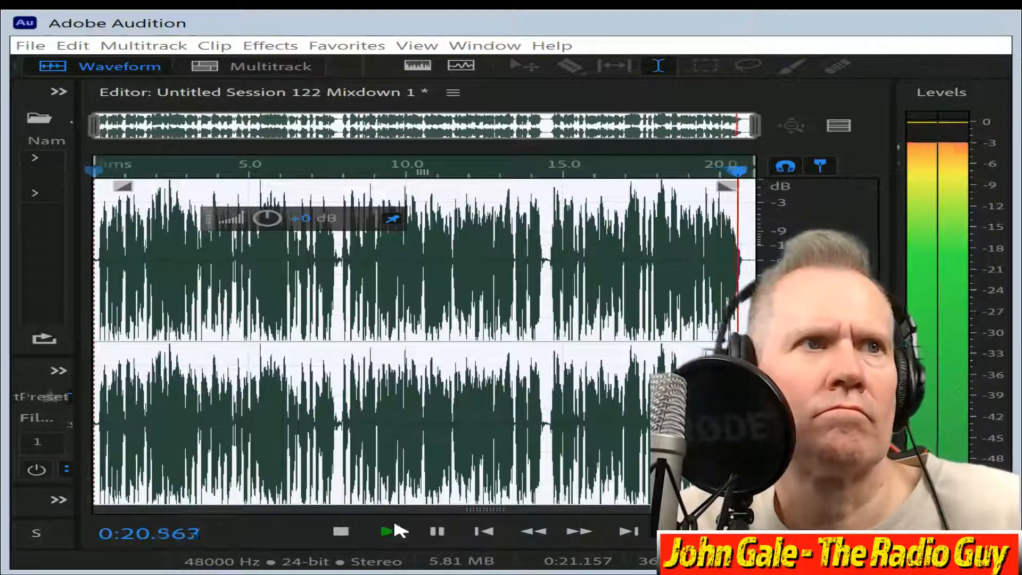
click(349, 529)
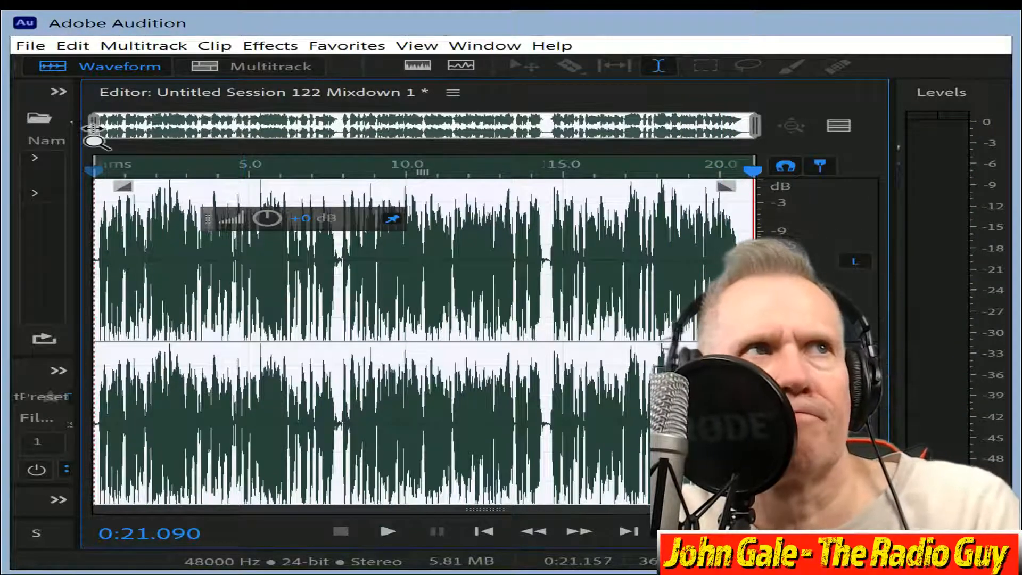
Delete the silence at the end and beginning of the WQBR mixdown and save it as wqbrfmov.mp3.
drag(95, 133, 580, 160)
click(705, 260)
drag(705, 260, 755, 260)
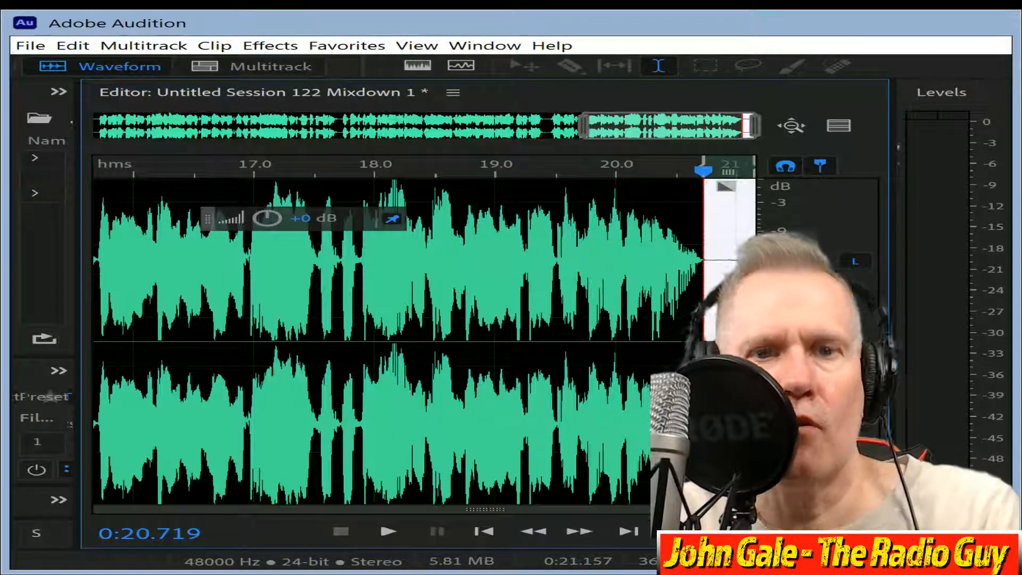
key(Delete)
drag(602, 133, 101, 160)
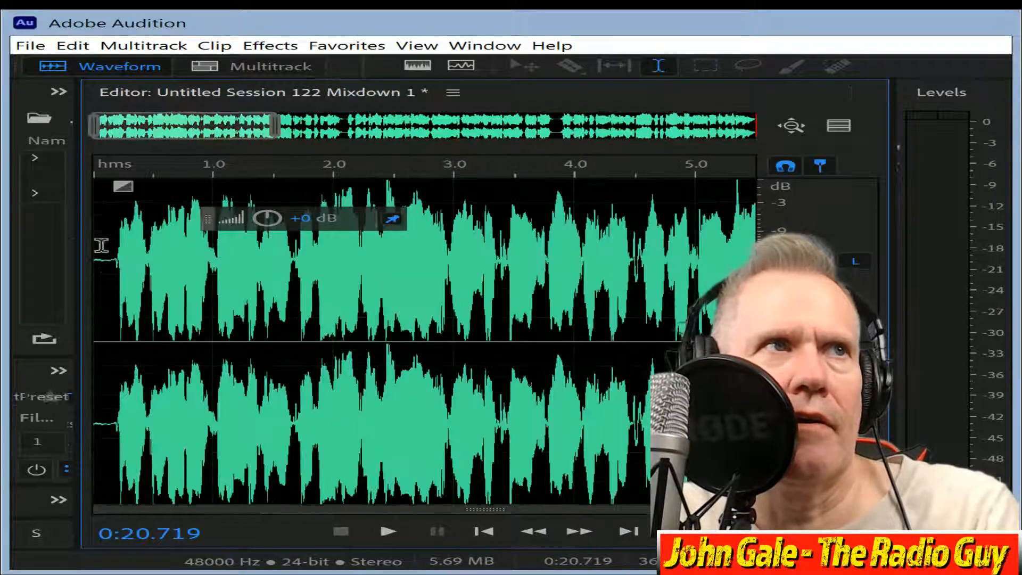
drag(115, 262, 92, 263)
key(Delete)
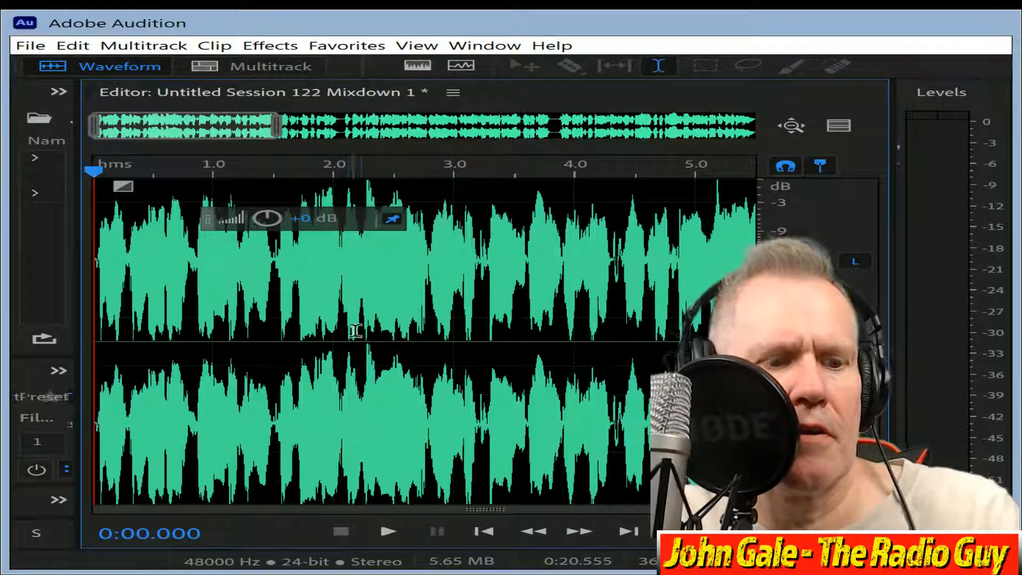
key(ctrl+s)
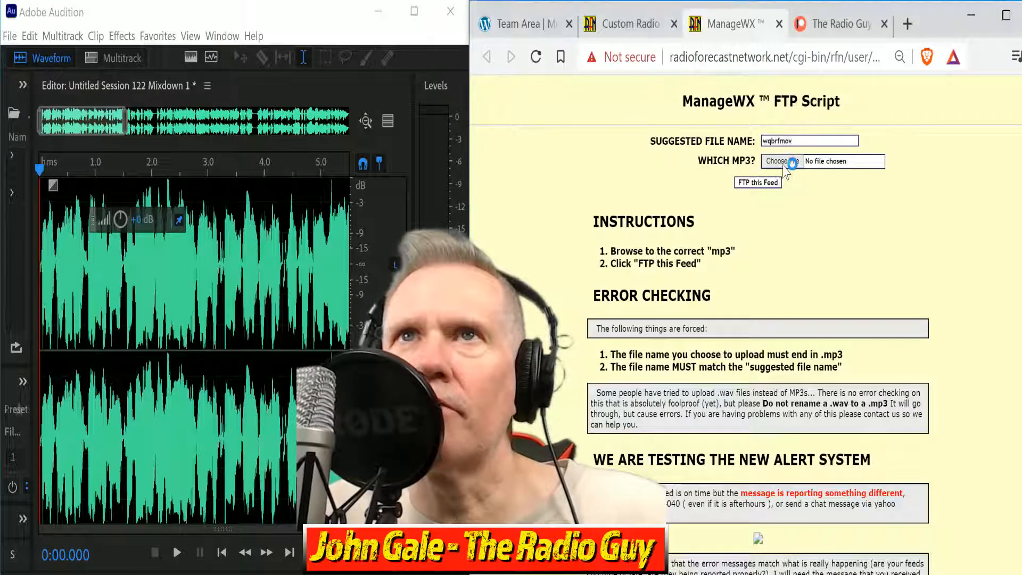
Upload wqbrfmov.mp3 from the E: drive with the ManageWX FTP script and close the results page.
click(782, 161)
drag(943, 126, 935, 271)
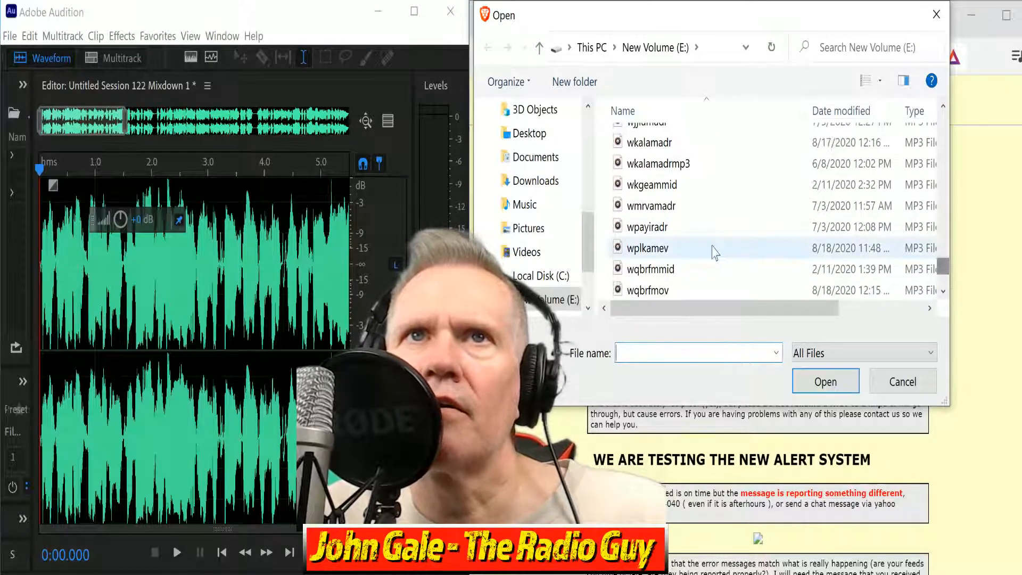
click(746, 289)
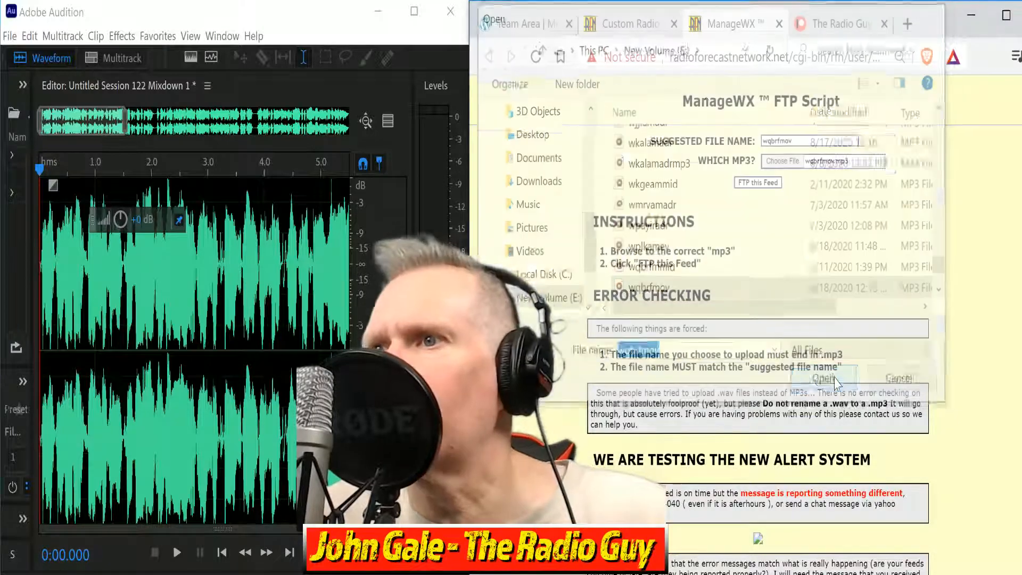
click(825, 381)
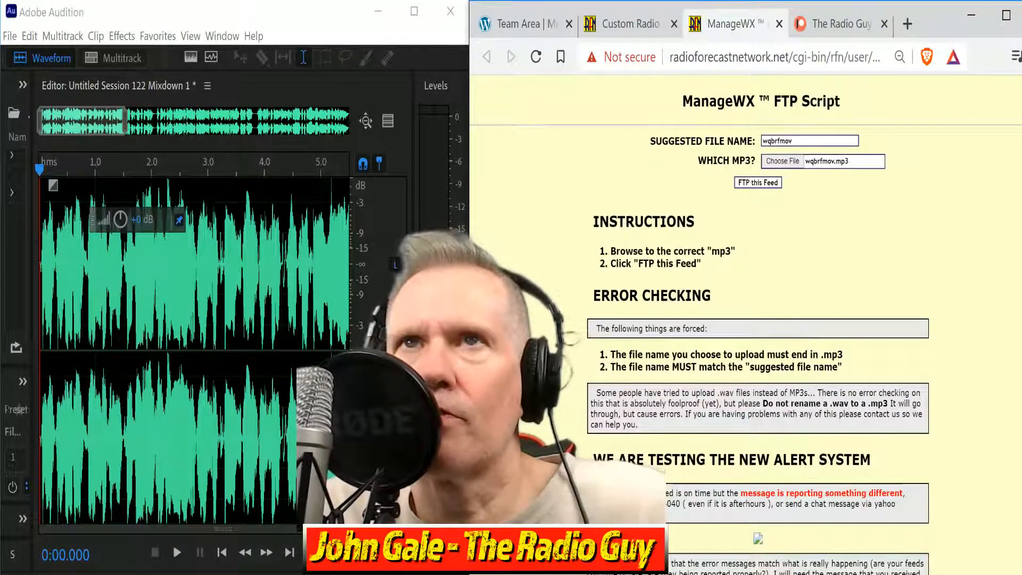
click(761, 183)
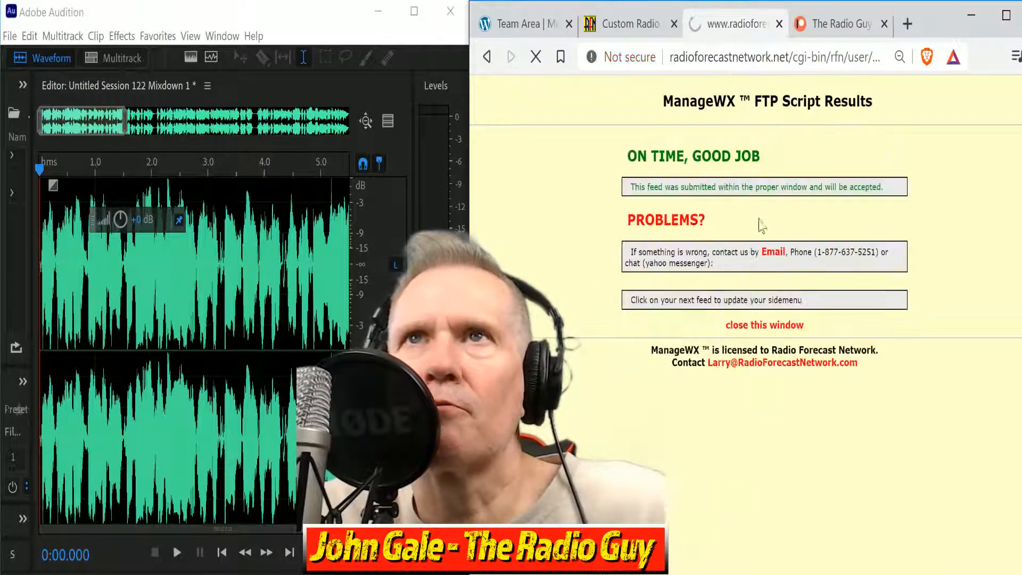
click(753, 338)
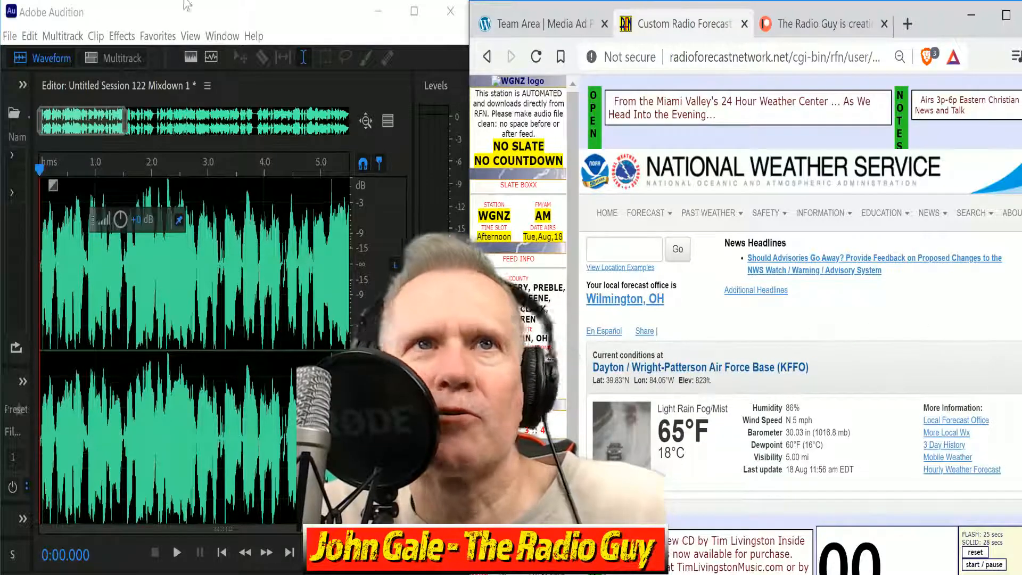
Close all open files in Audition without saving any changes.
click(10, 36)
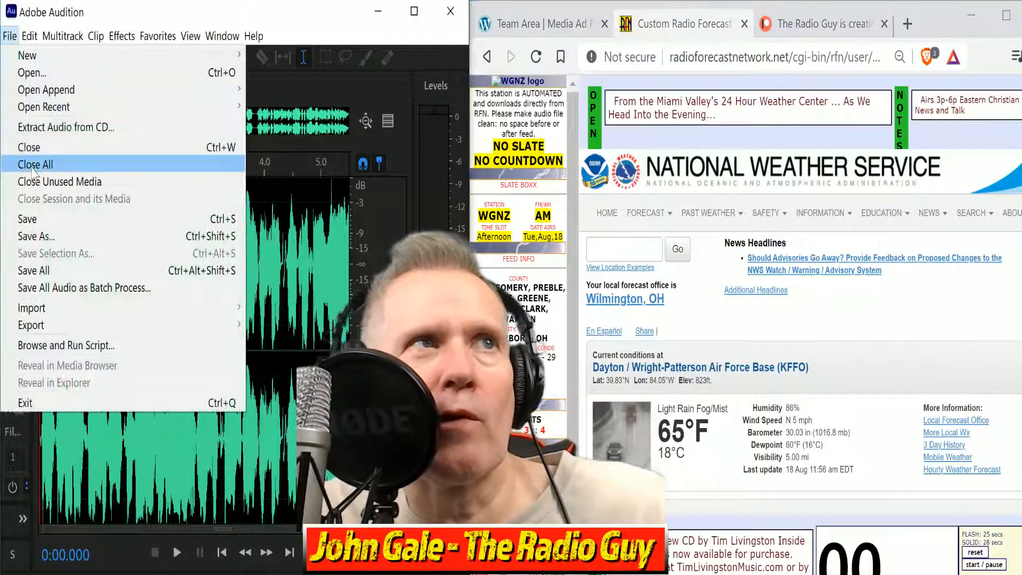
click(36, 164)
click(317, 333)
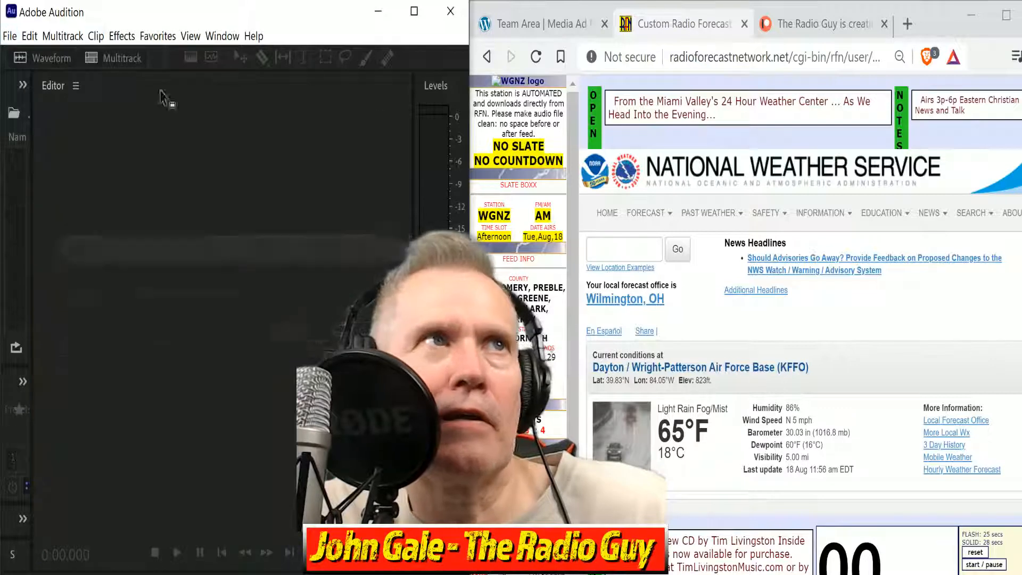
Create a new multitrack session in E: from the template containing the WGNZ weather music bed.
click(108, 59)
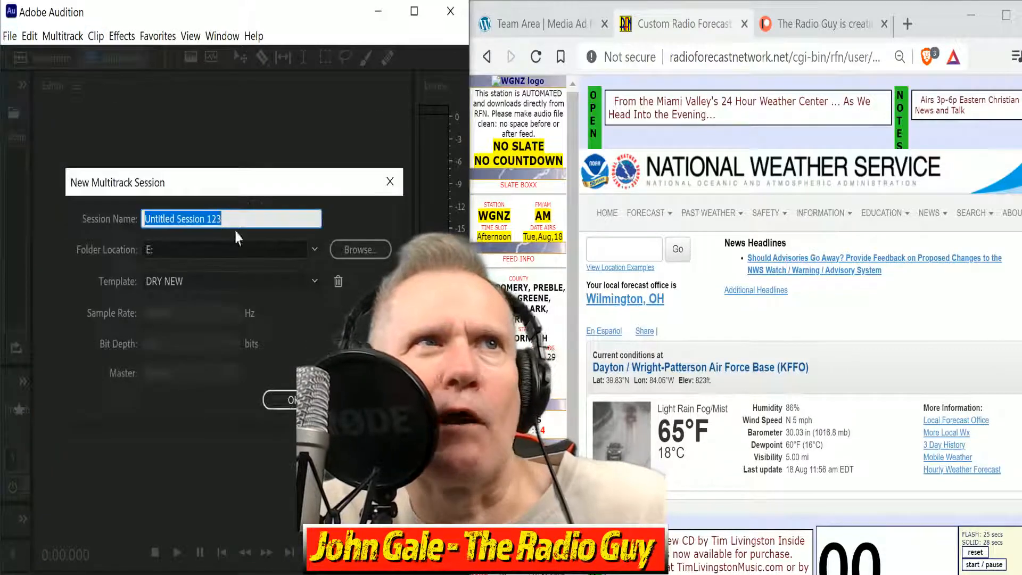
click(314, 282)
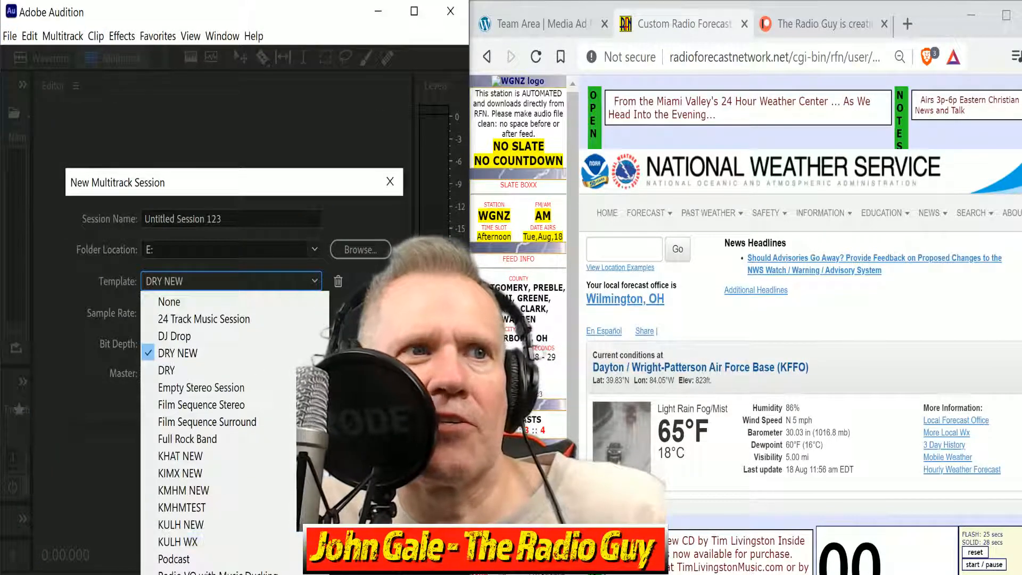
click(248, 571)
click(289, 400)
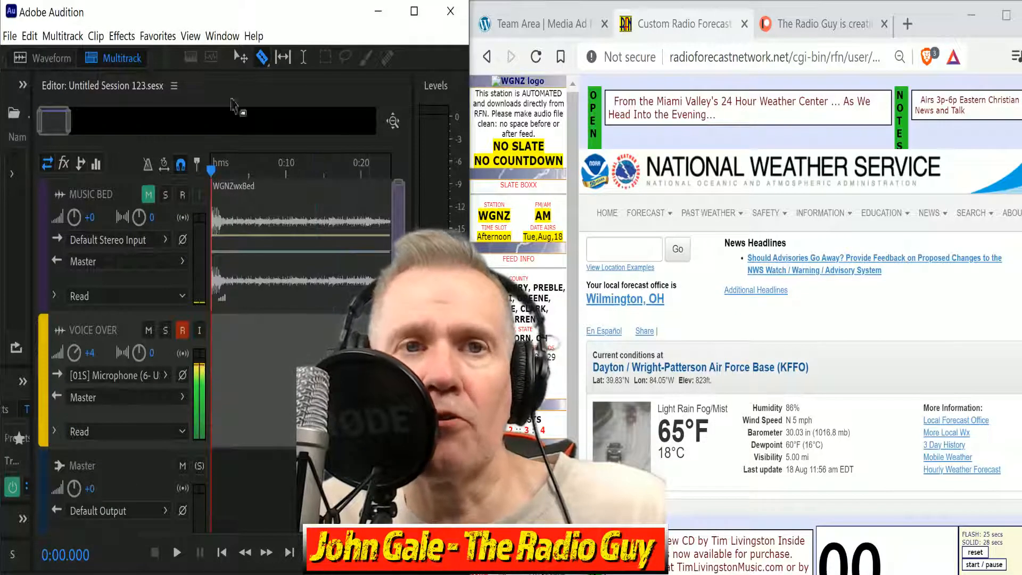
Record the WGNZ afternoon forecast on the VOICE OVER track from the detailed forecast, timing the read with the page's stopwatch.
click(312, 553)
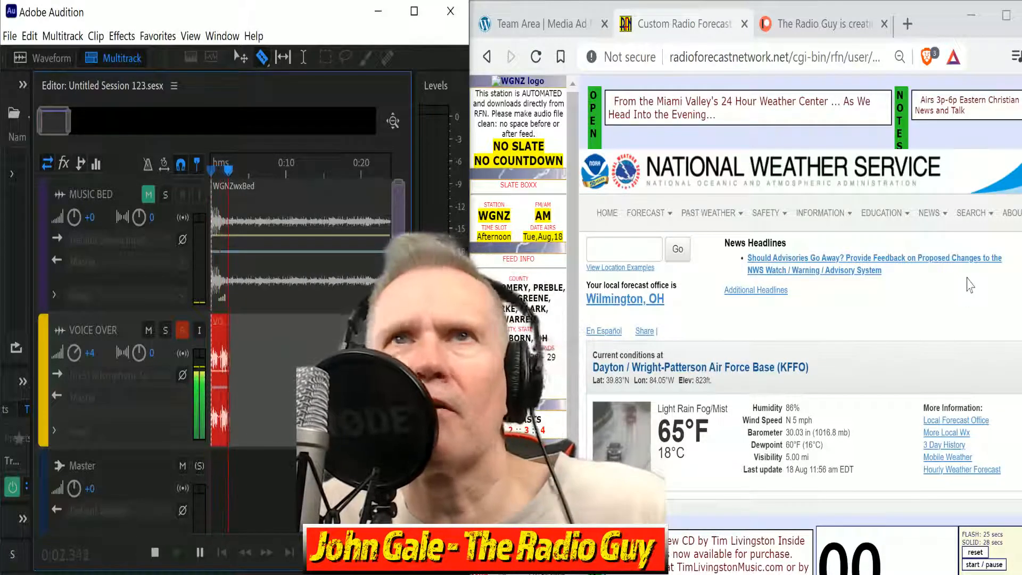
click(984, 565)
scroll(798, 319, down, 10)
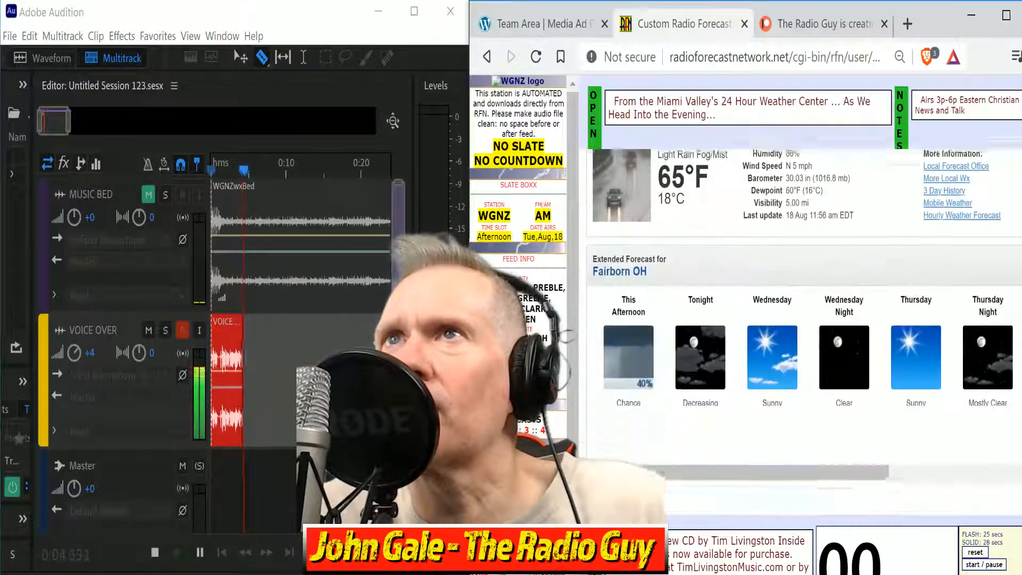
scroll(798, 319, down, 1)
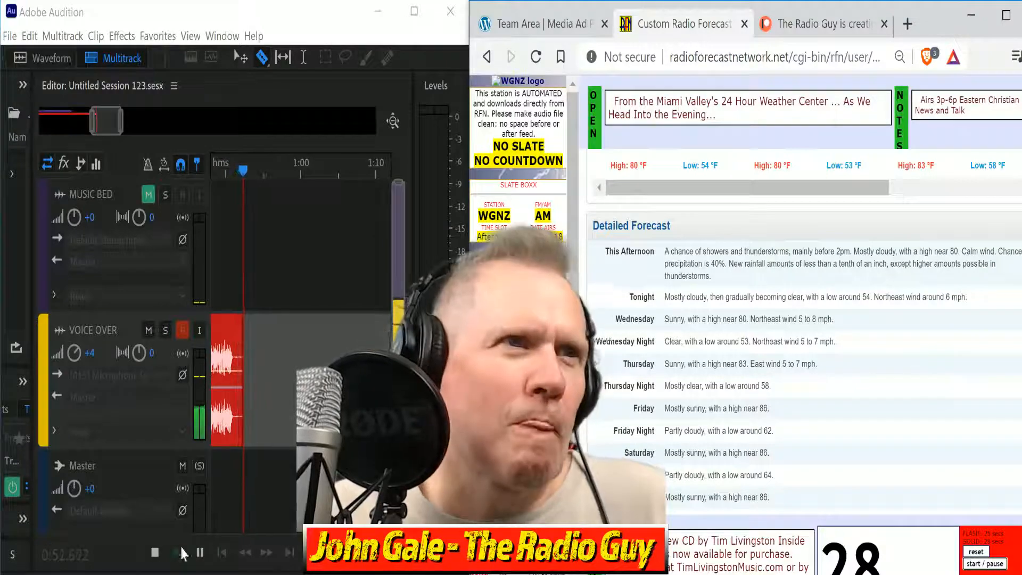
click(156, 554)
Move the WGNZ voice clip to the beginning of the session under the music bed and check its start and end on the timeline.
drag(103, 131, 73, 128)
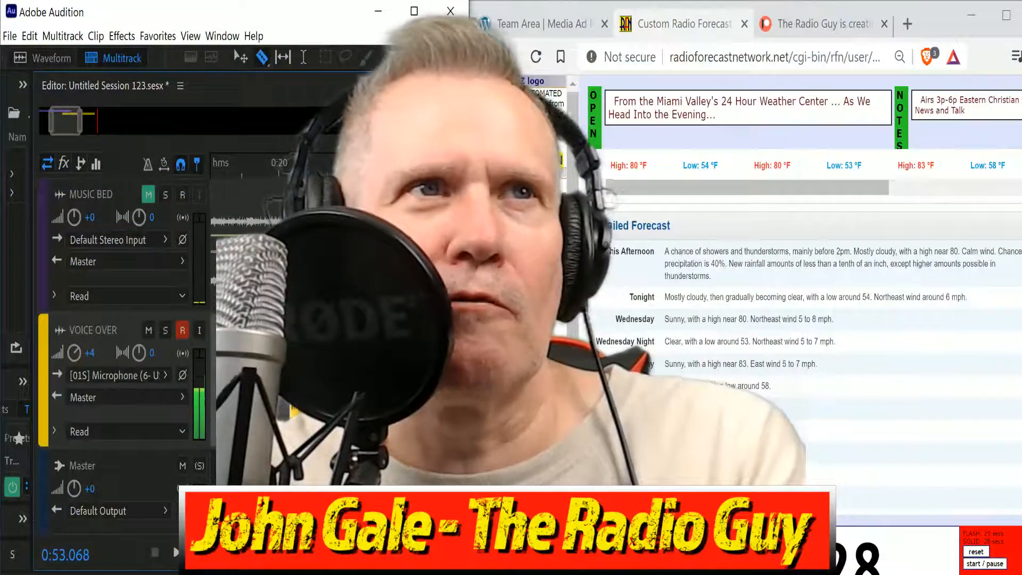
drag(330, 362, 28, 407)
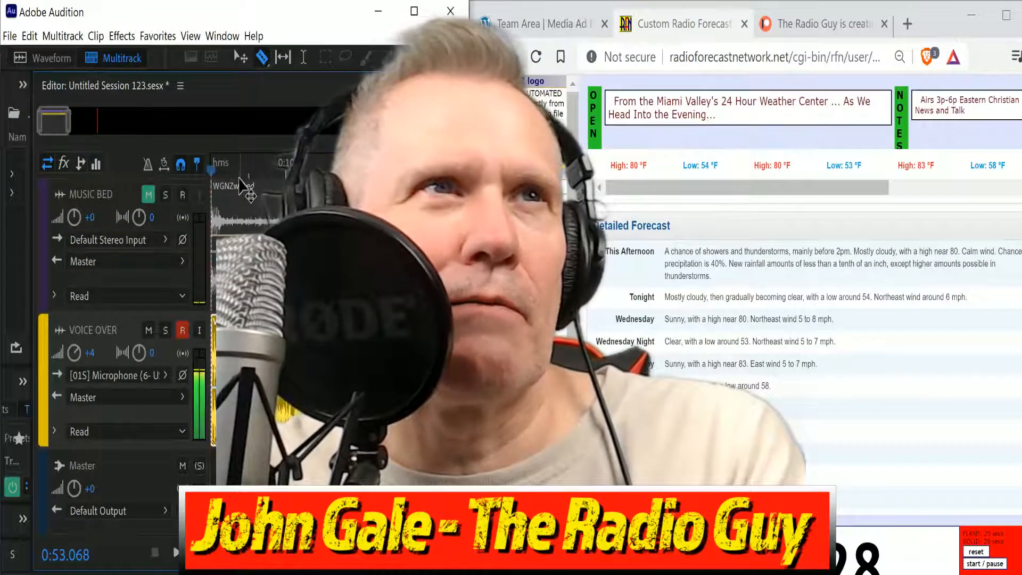
click(217, 164)
drag(67, 114, 44, 115)
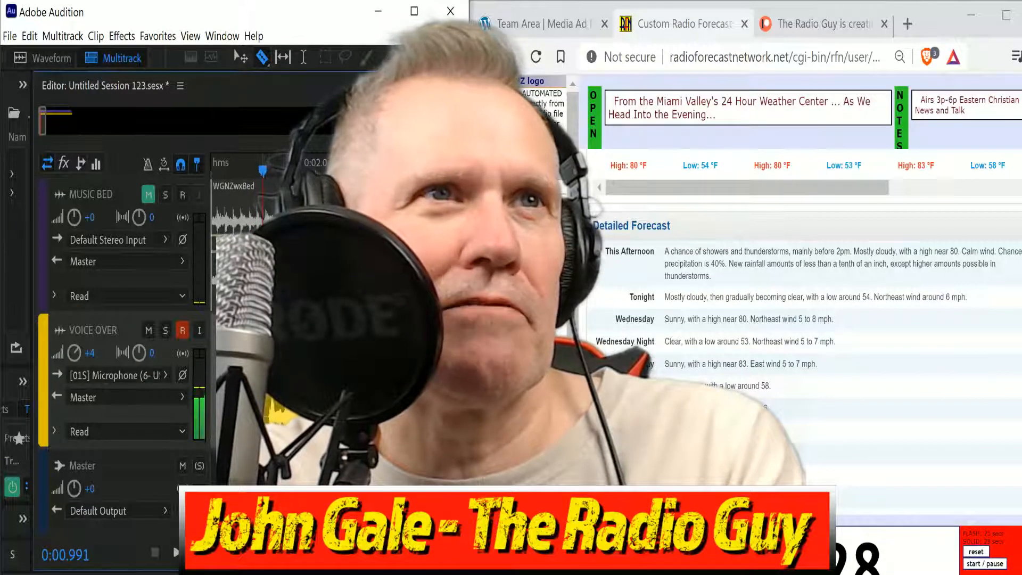
drag(46, 123, 142, 149)
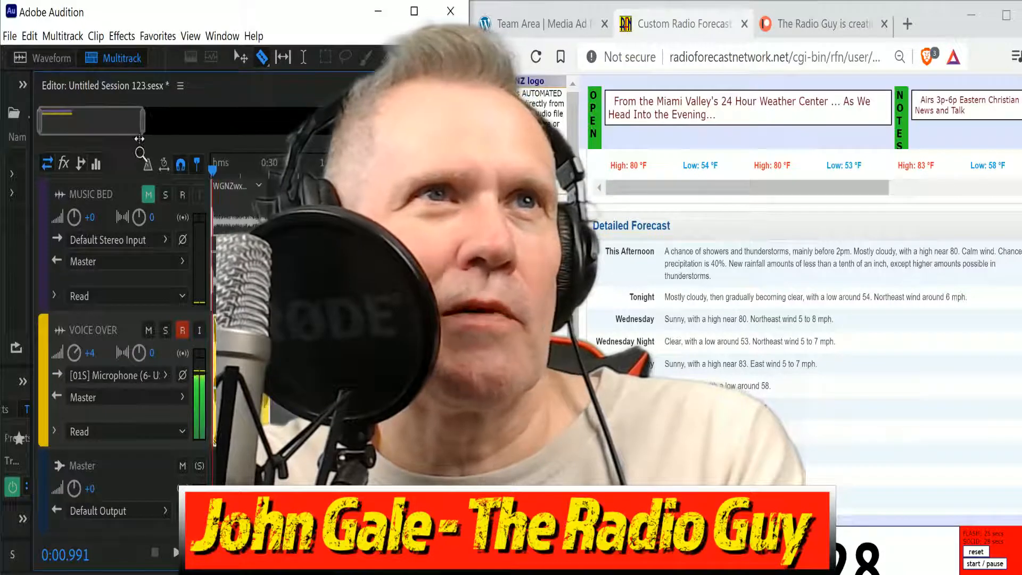
click(259, 181)
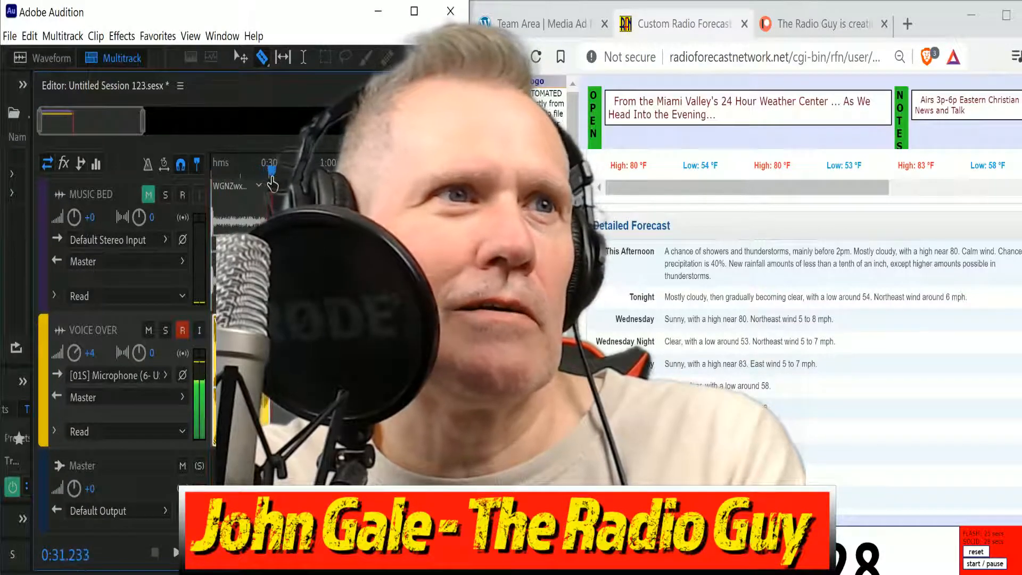
drag(254, 177, 22, 107)
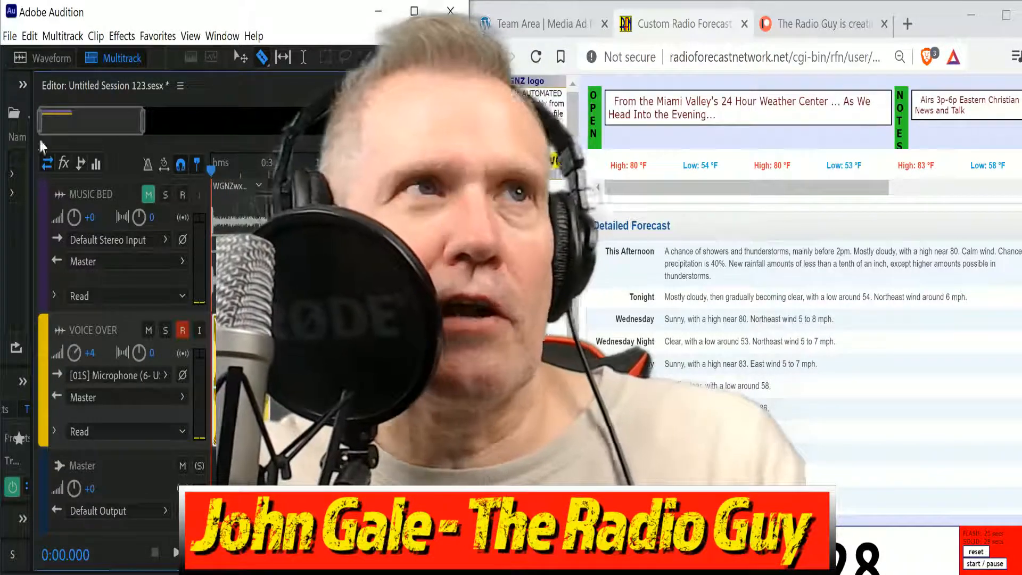
Unmute the MUSIC BED track, mix down the session to a new file and repeat the last processing command on the entire waveform.
click(149, 194)
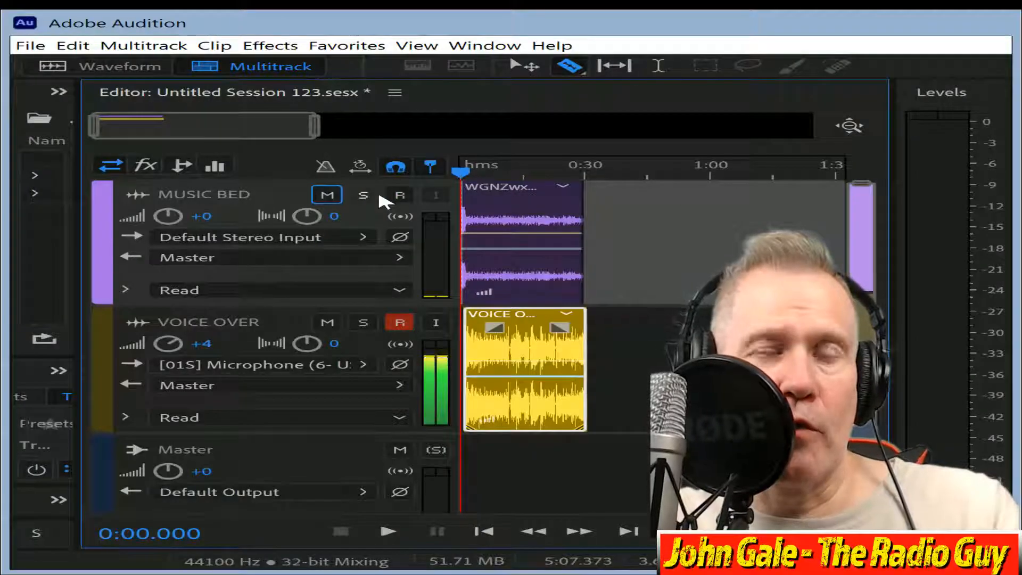
key(alt+shift+m)
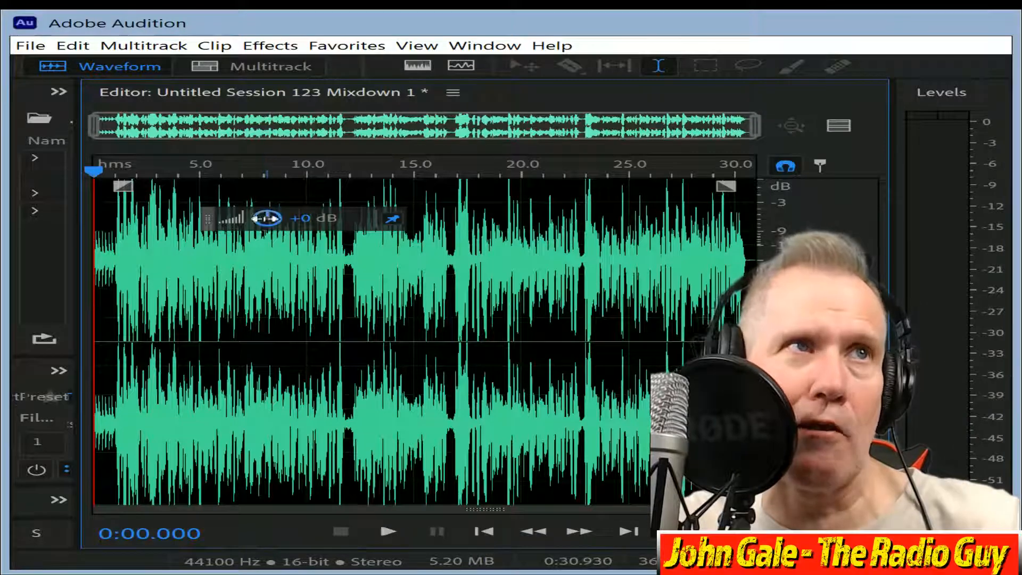
key(ctrl+a)
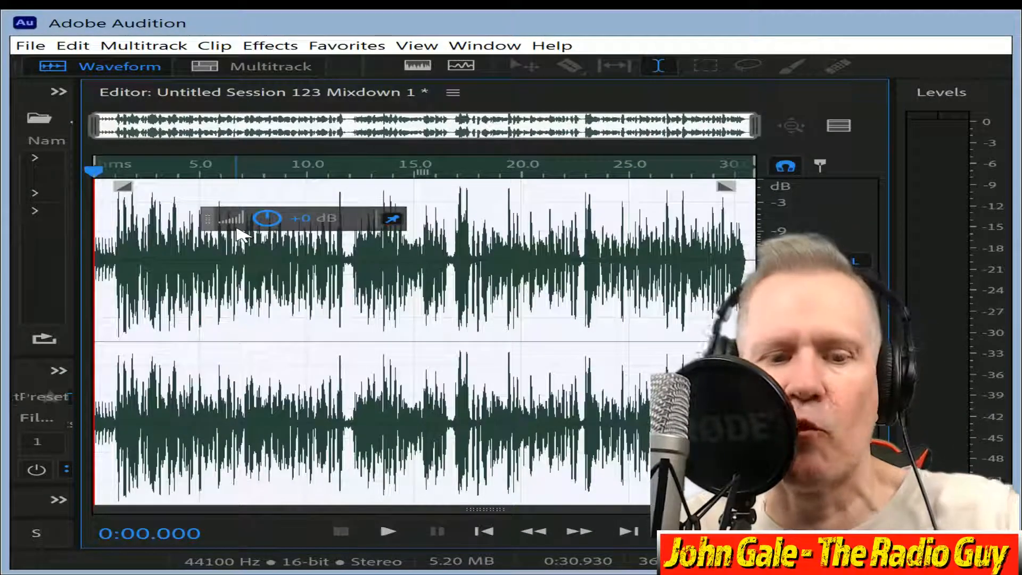
key(shift+r)
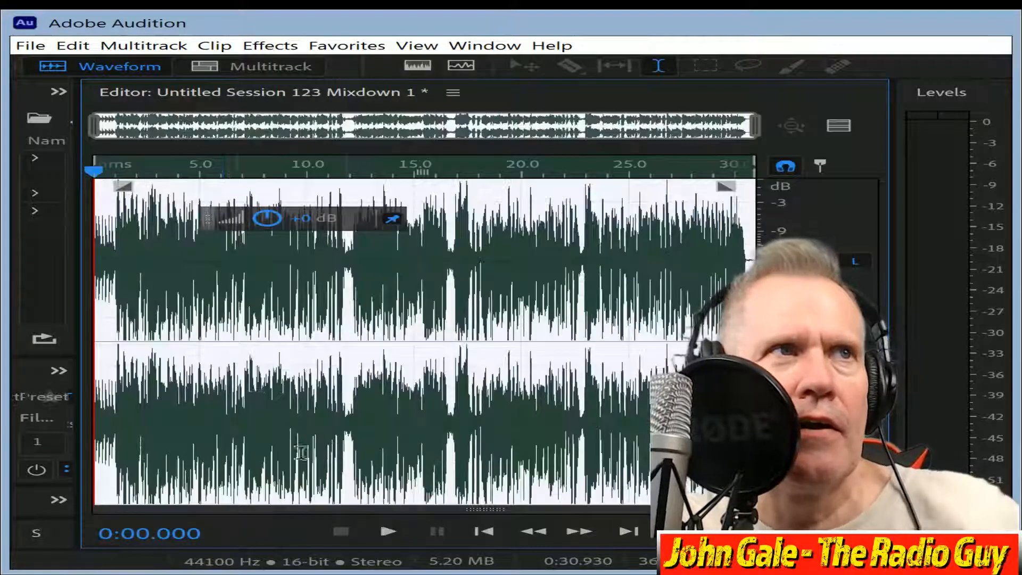
Play back the WGNZ mixdown and delete the silence after the end of the audio.
click(396, 536)
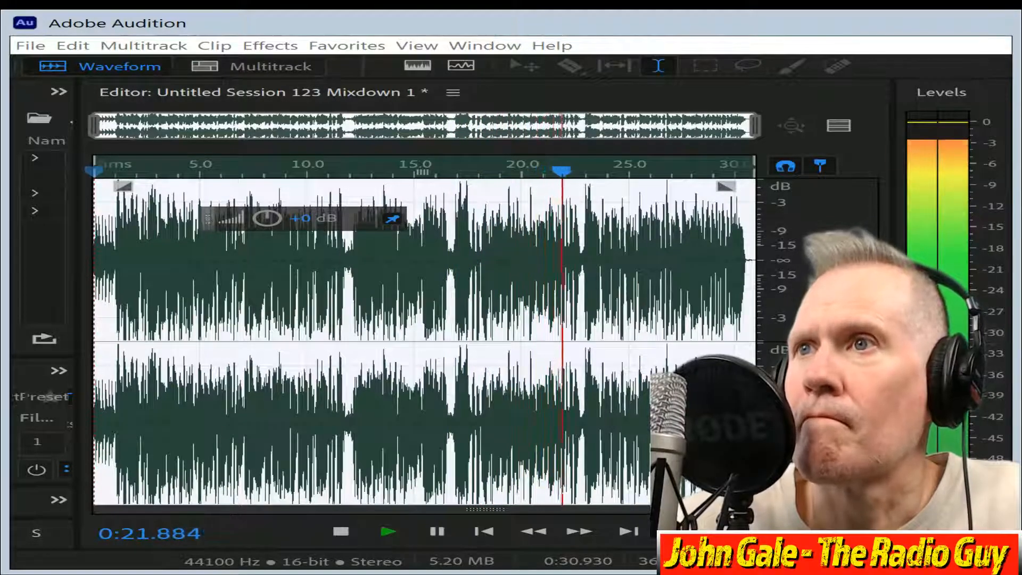
click(347, 532)
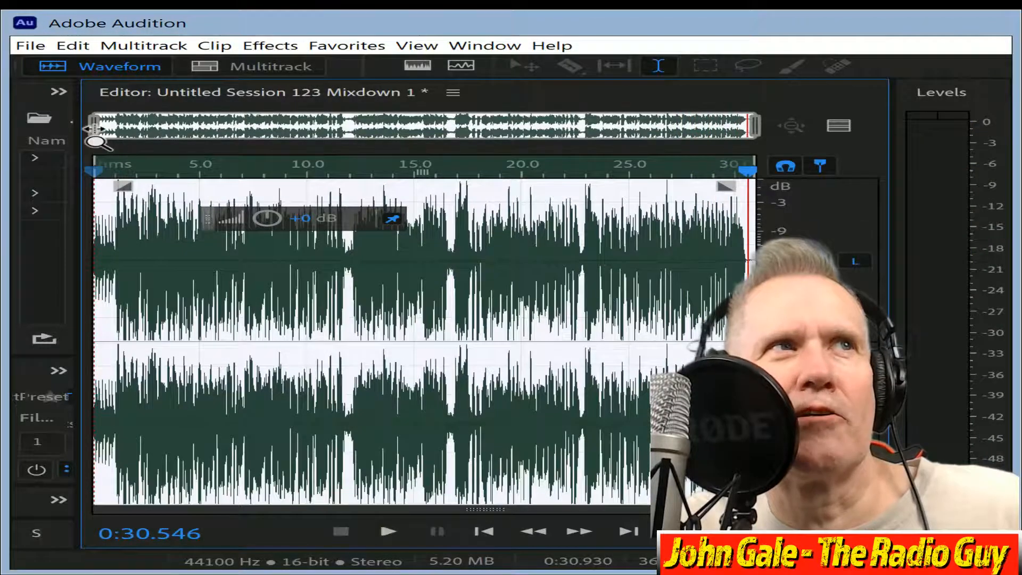
drag(96, 128, 643, 186)
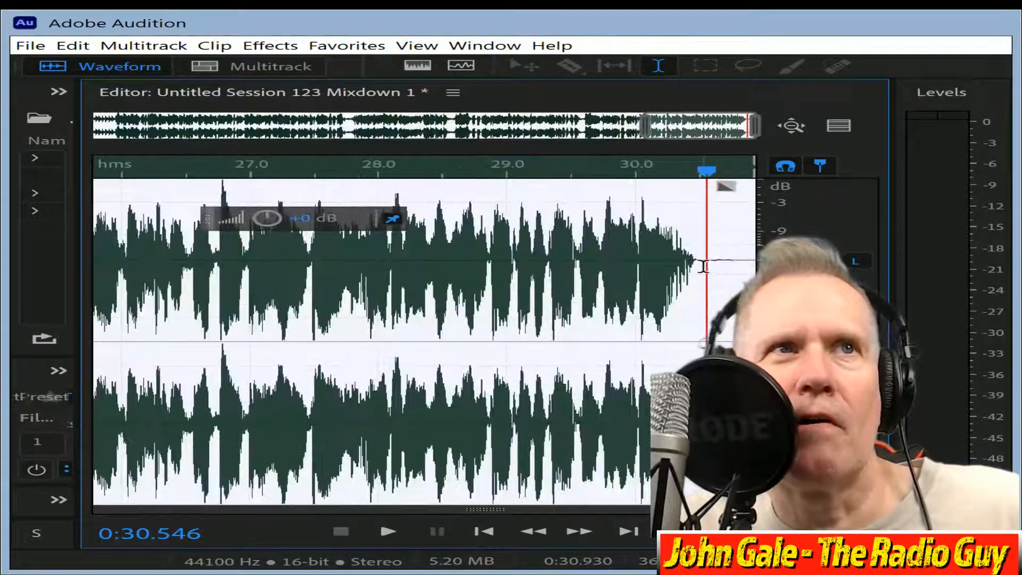
key(shift+Home)
key(Delete)
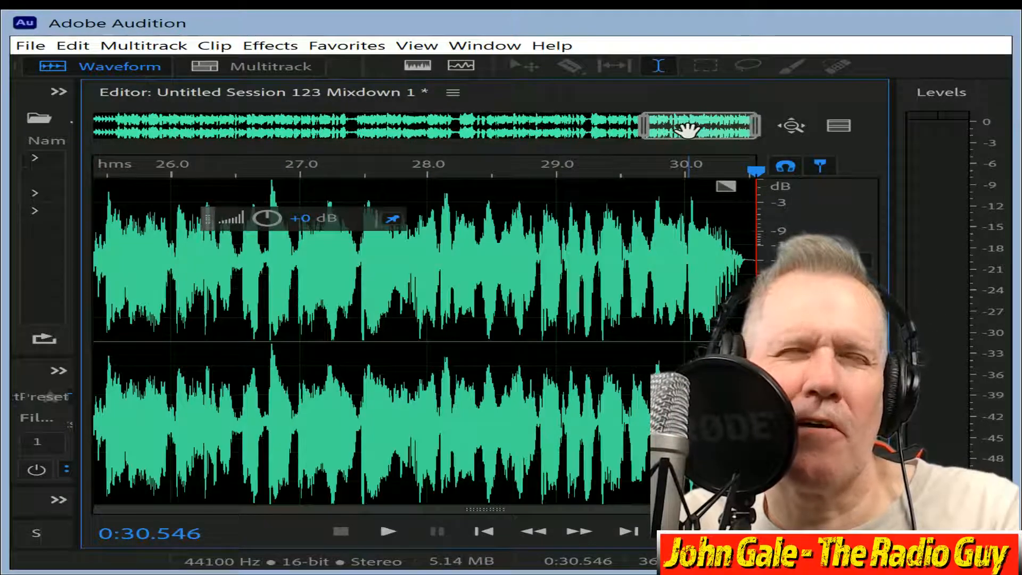
Delete the short silence before the first sound at the beginning of the WGNZ mixdown.
drag(697, 126, 8, 124)
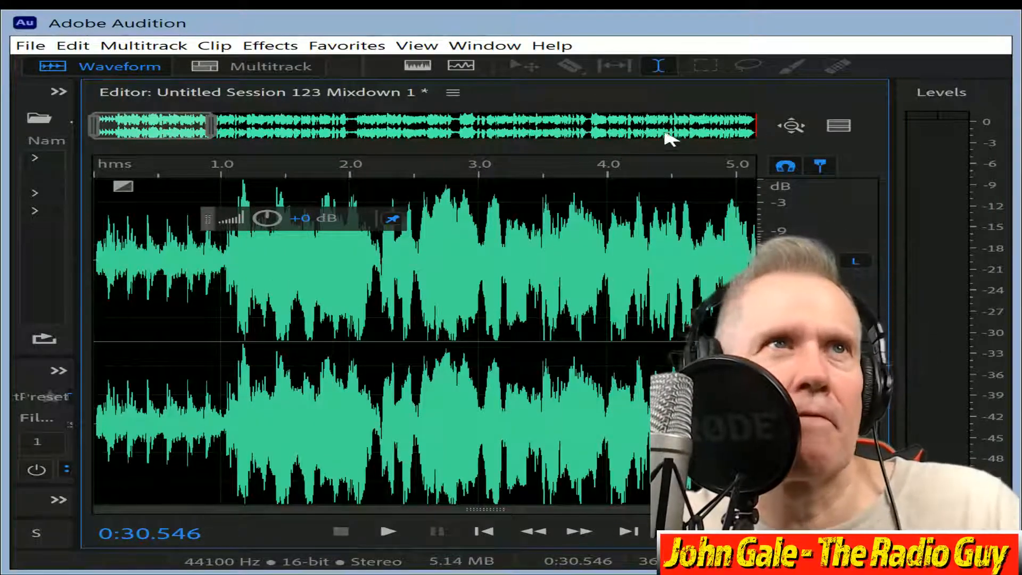
drag(210, 137, 71, 140)
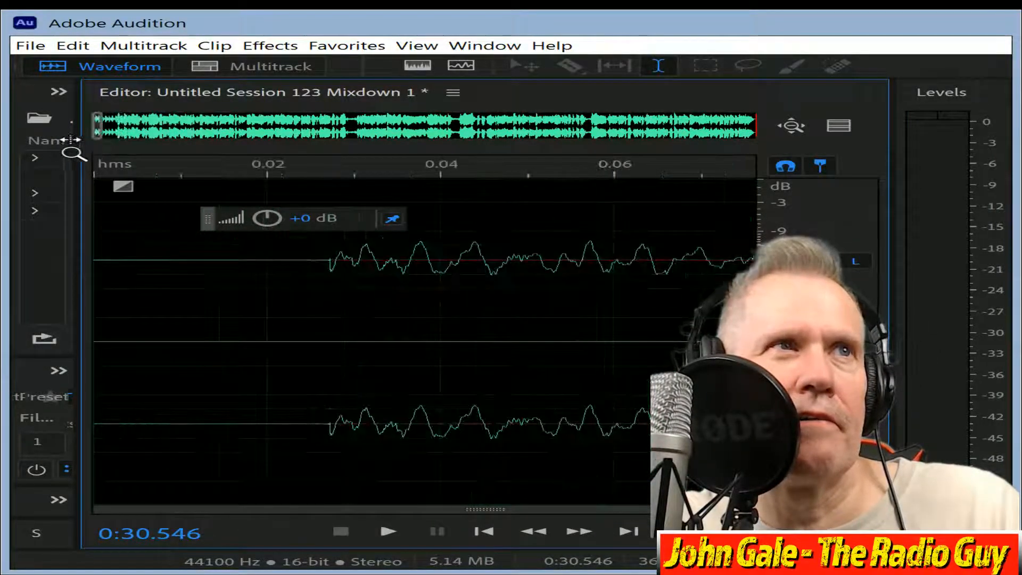
drag(320, 262, 19, 237)
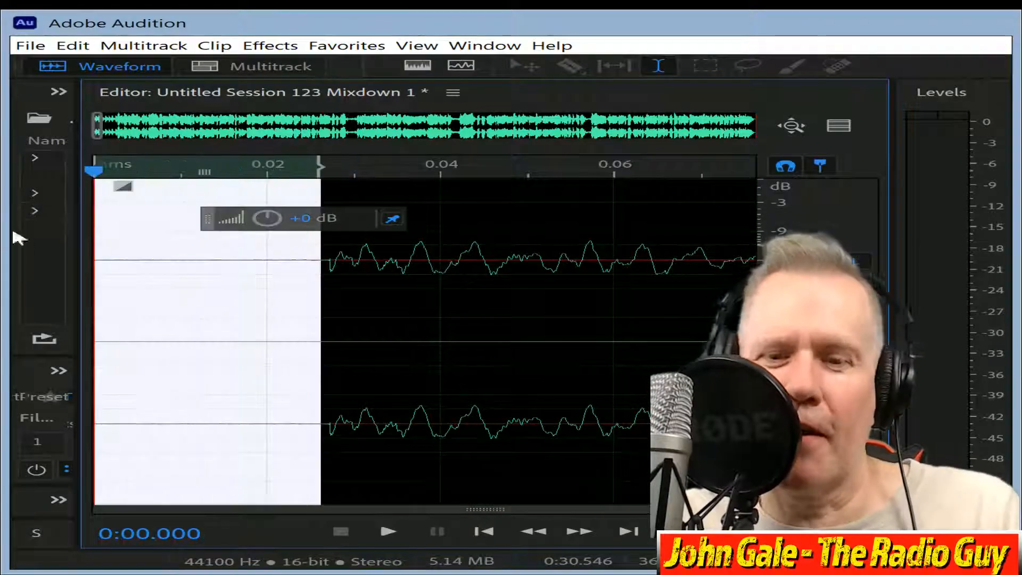
key(Delete)
Export the trimmed mixdown to E: as the MP3 file wgnzamadr.mp3, overwriting the existing file.
drag(108, 135, 782, 239)
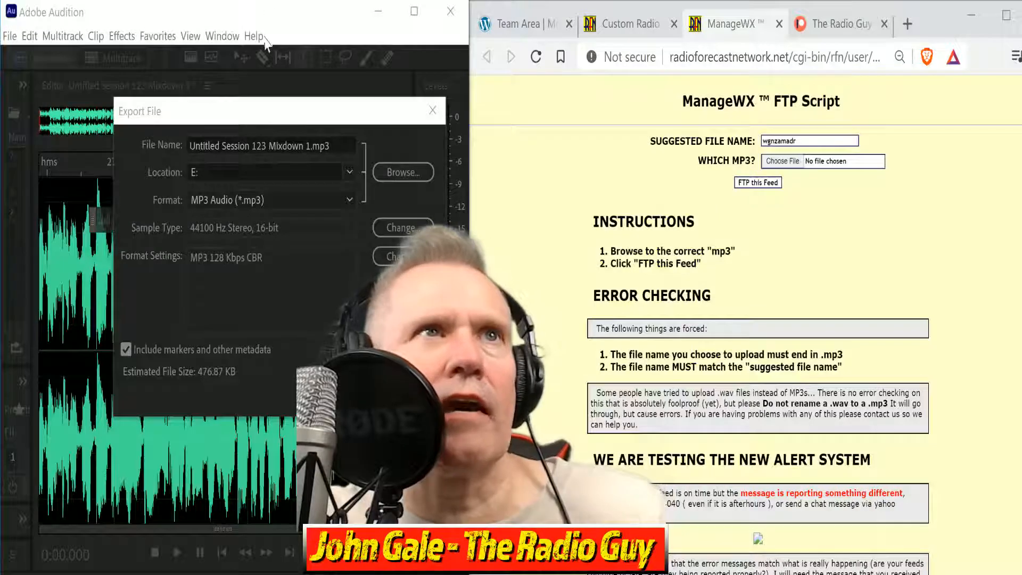
drag(312, 146, 15, 111)
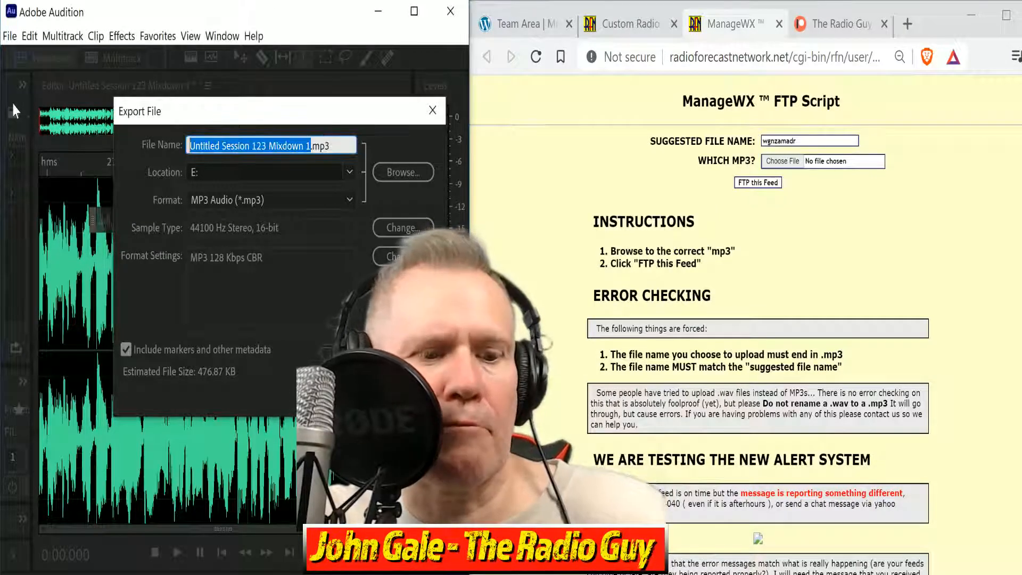
text(wgnzamadr)
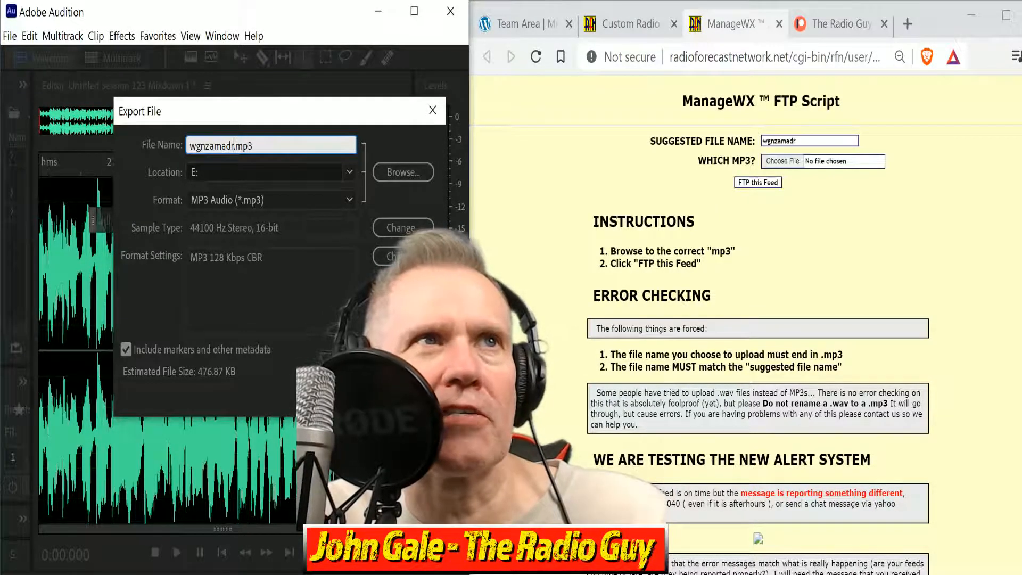
key(Return)
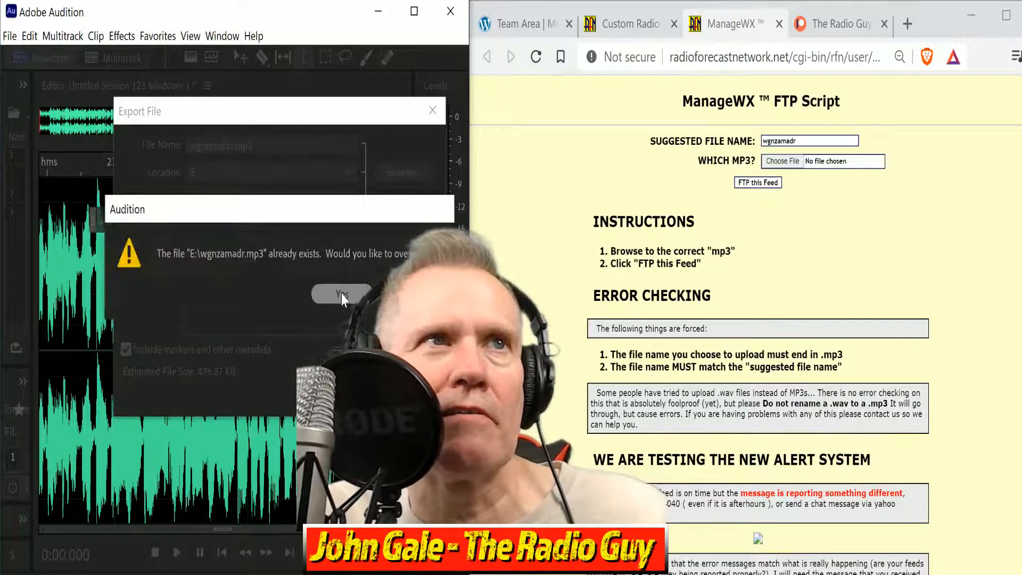
click(342, 295)
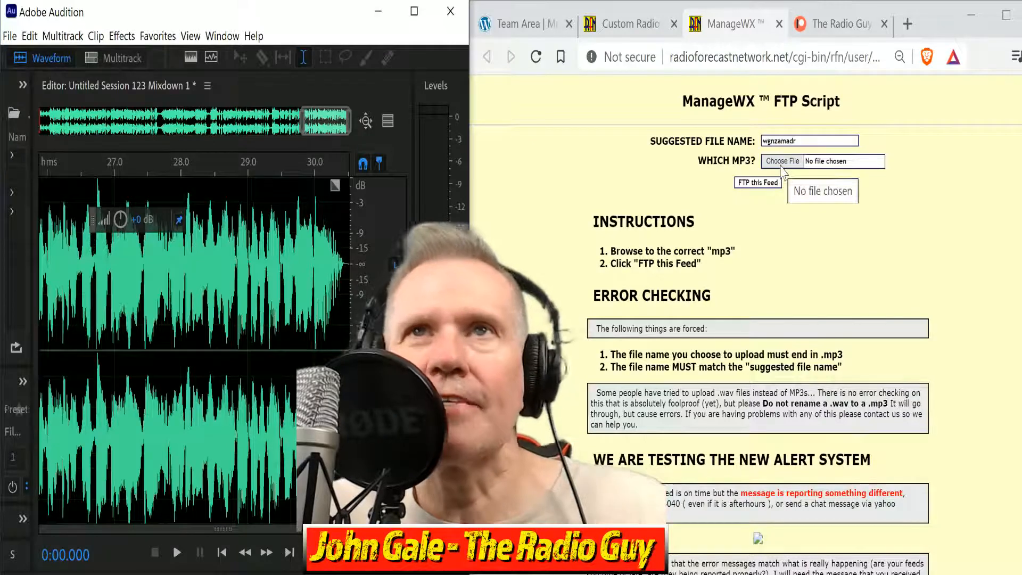
Choose wgnzamadr.mp3 from E: on the ManageWX FTP page, upload the feed and close the results page.
click(783, 169)
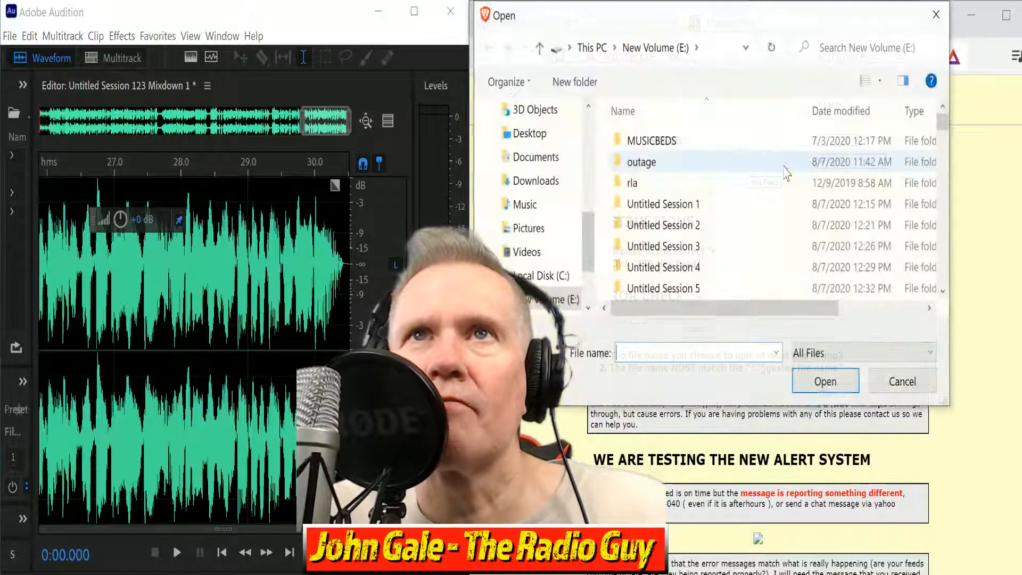
drag(943, 122, 955, 231)
drag(824, 16, 818, 181)
scroll(683, 394, down, 15)
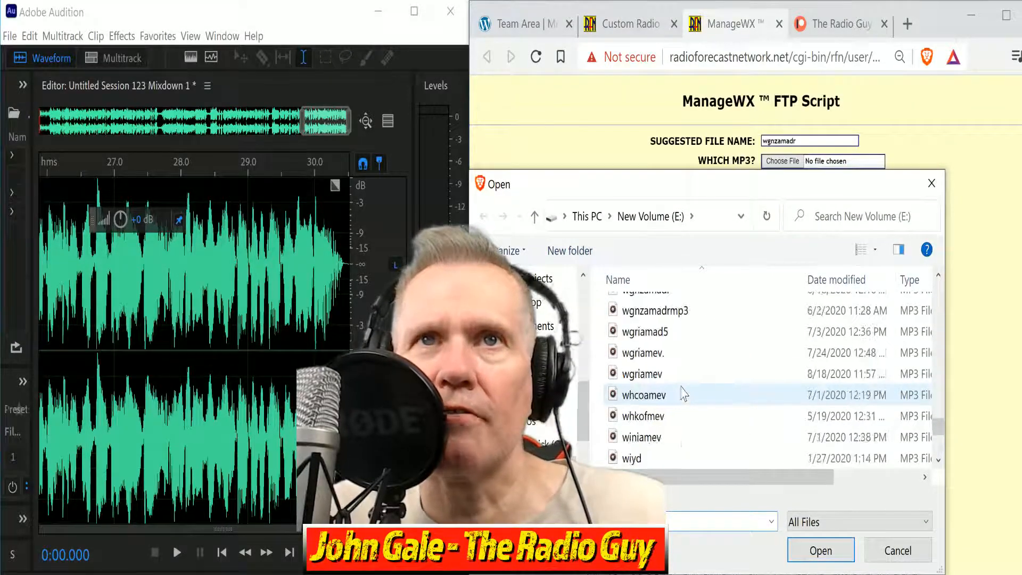
scroll(662, 347, up, 1)
click(663, 346)
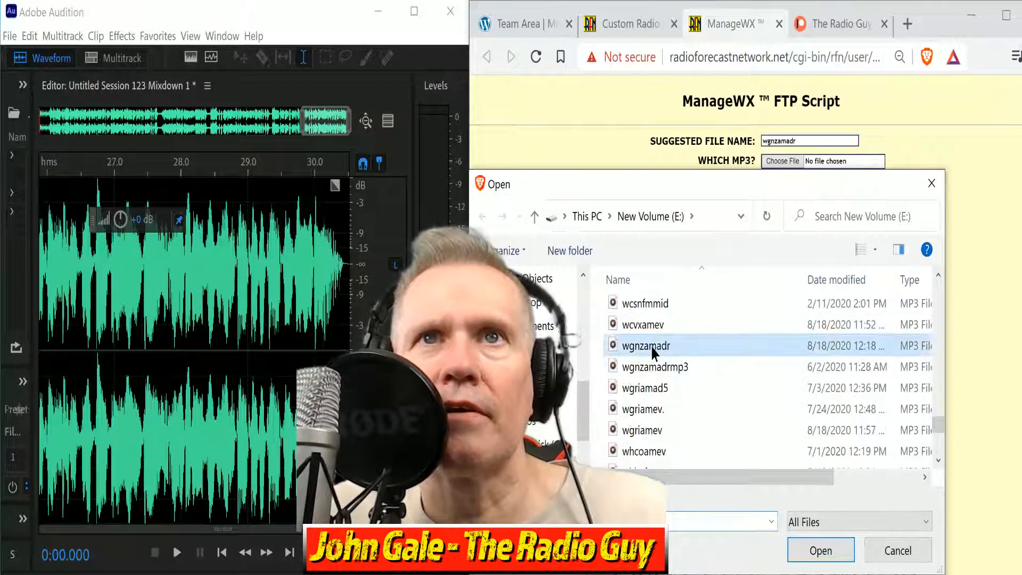
click(846, 557)
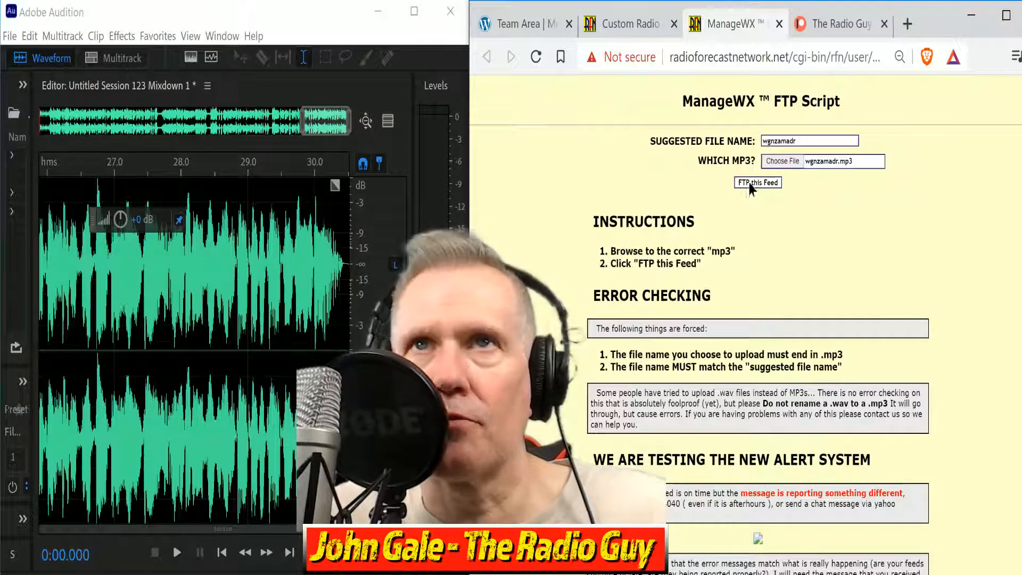
click(750, 184)
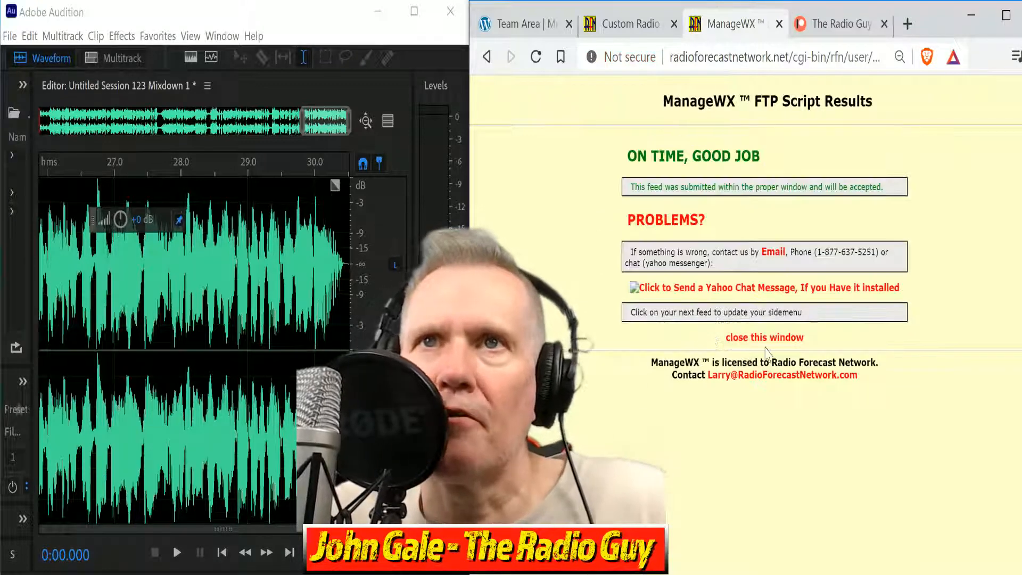
click(765, 339)
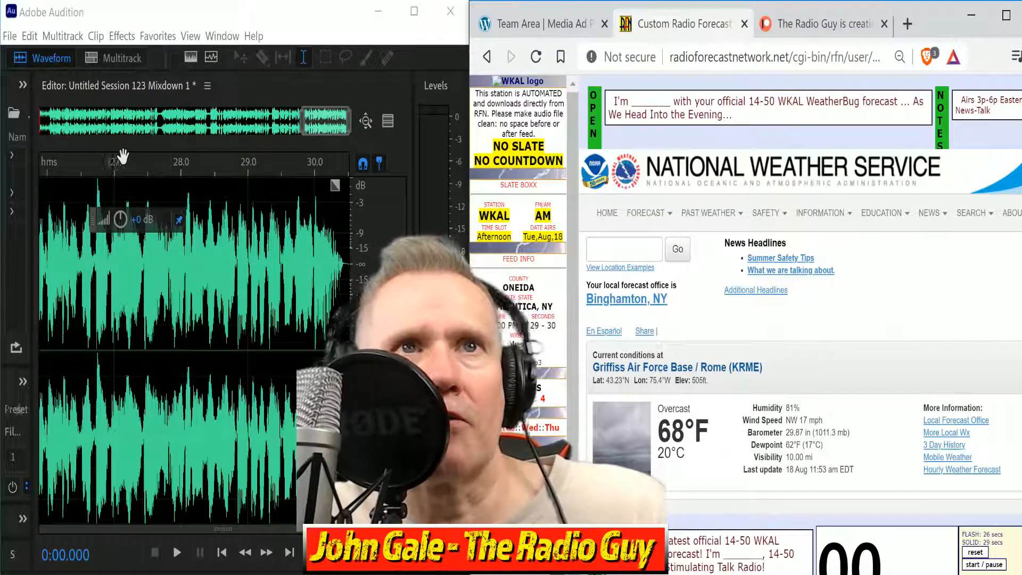
Close all open files and the finished WGNZ session in Adobe Audition.
click(10, 36)
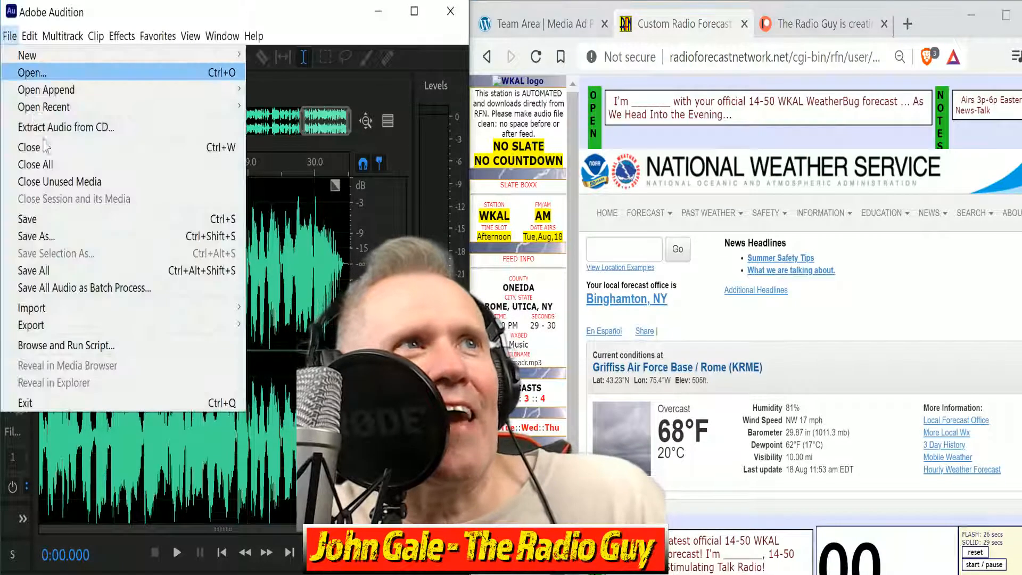
click(32, 160)
click(303, 341)
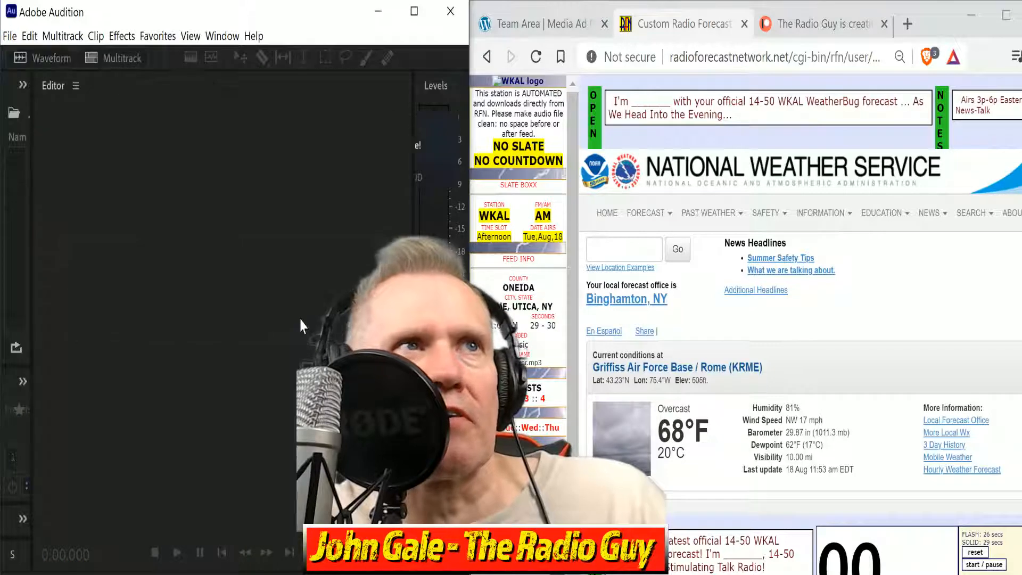
Create the multitrack session Untitled Session 124 in E: from the WKAL NEW template.
click(103, 55)
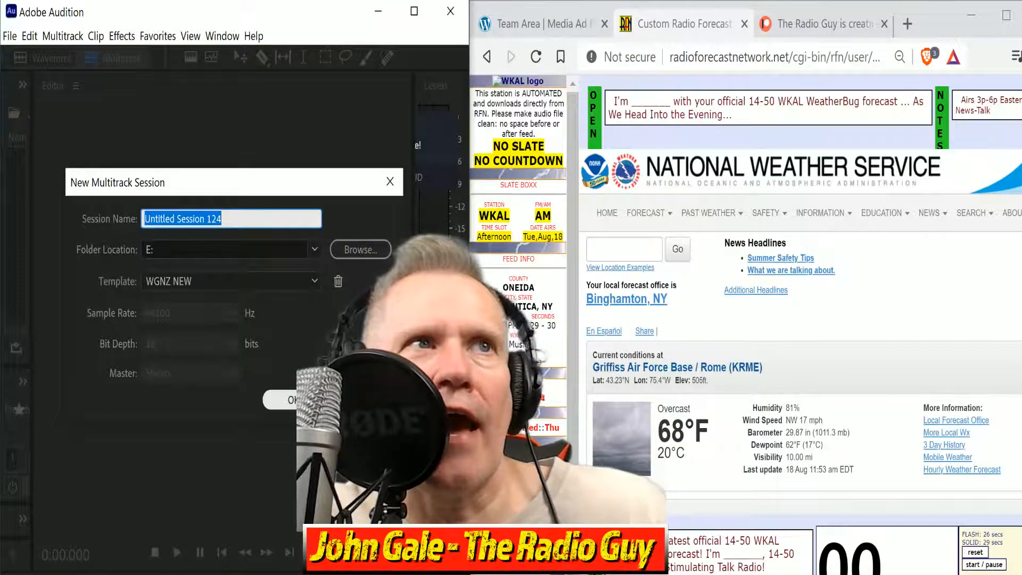
click(314, 281)
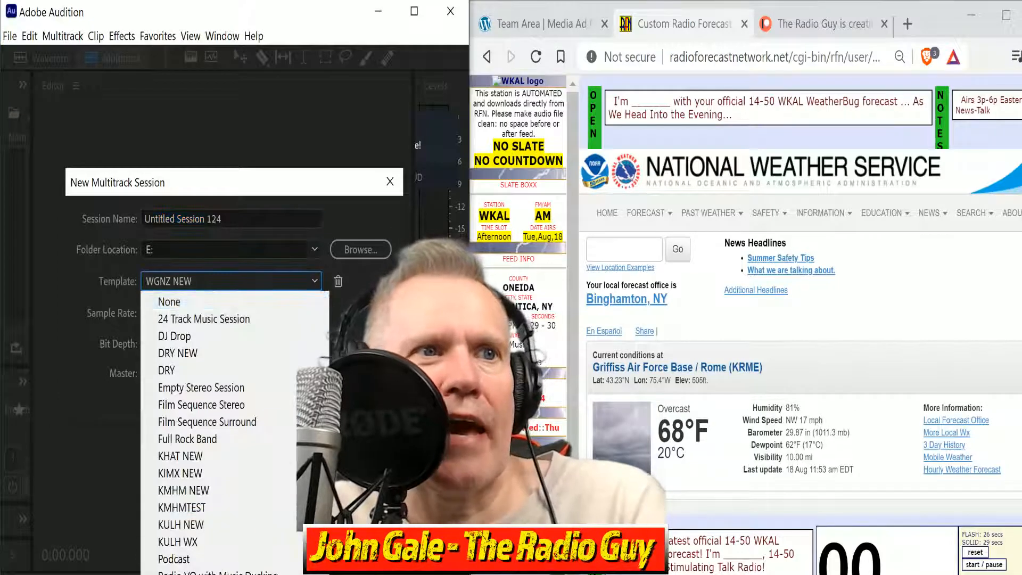
click(213, 573)
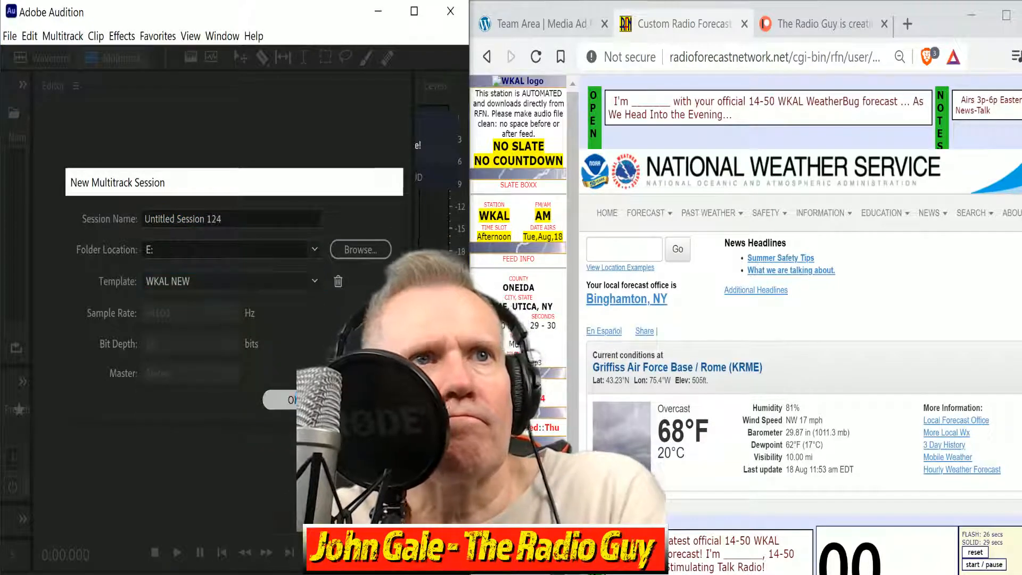
key(Return)
key(space)
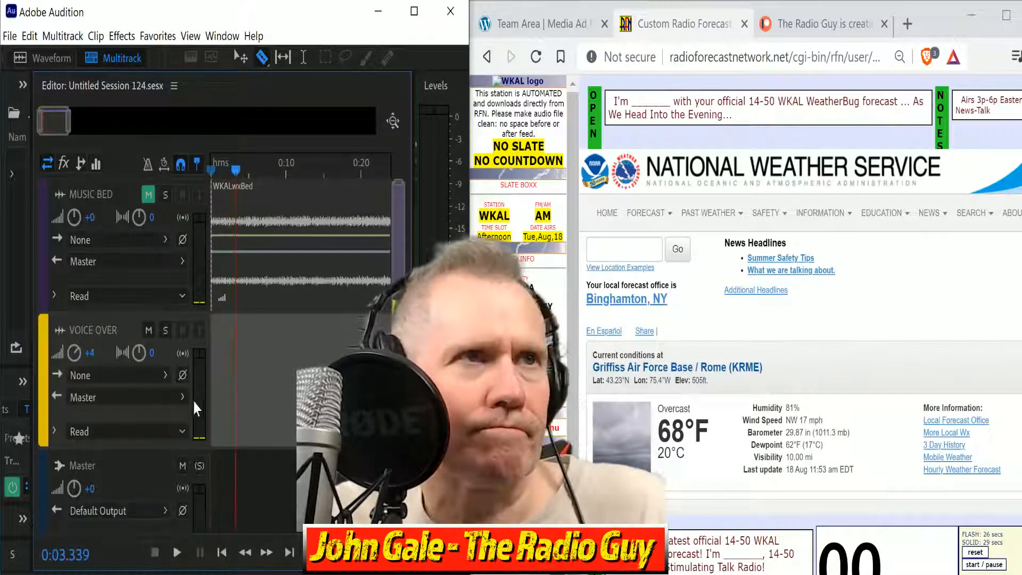
Set the VOICE OVER track's input to the stereo USB Audio CODEC microphone and arm the track for recording from the session start.
click(160, 375)
mouse_move(220, 414)
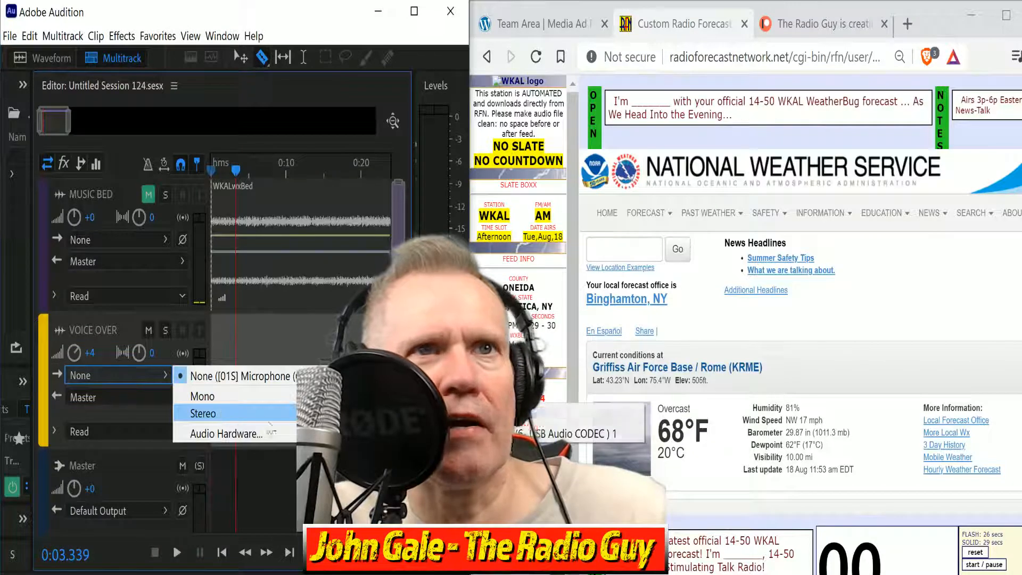
click(479, 434)
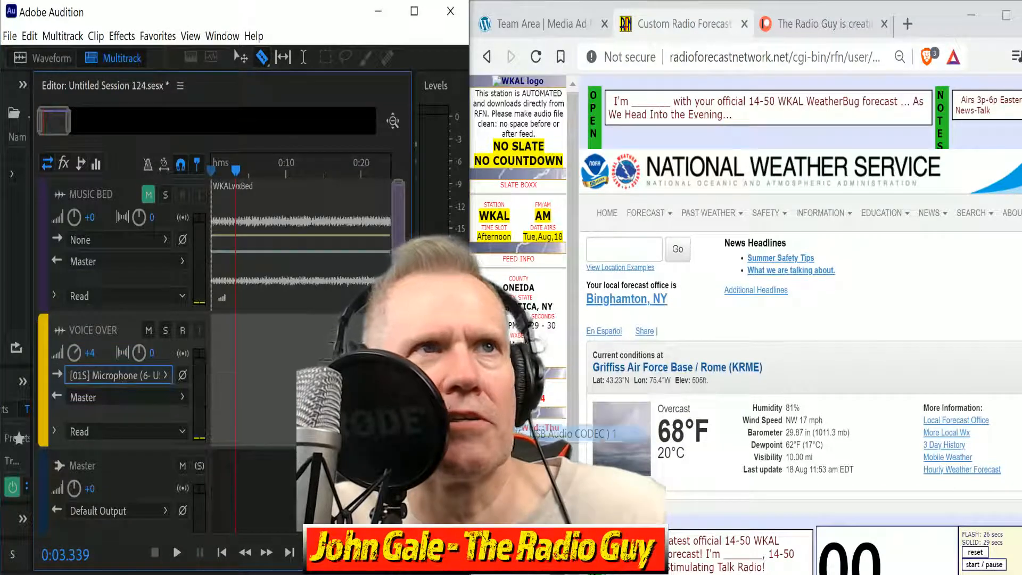
click(223, 554)
click(183, 330)
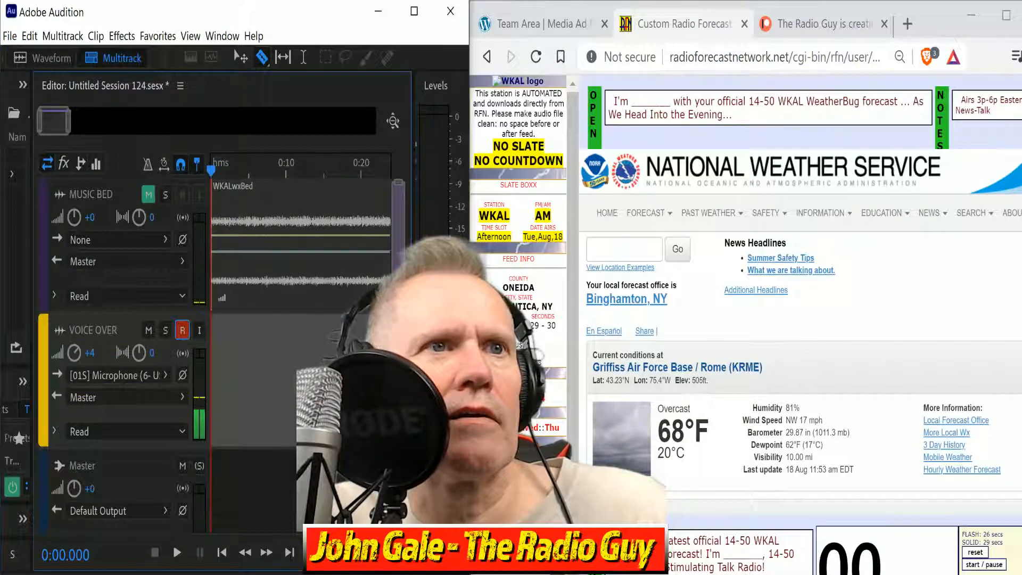
Record the WKAL afternoon forecast on the VOICE OVER track from the detailed forecast, timing the read with the page's stopwatch.
key(shift+space)
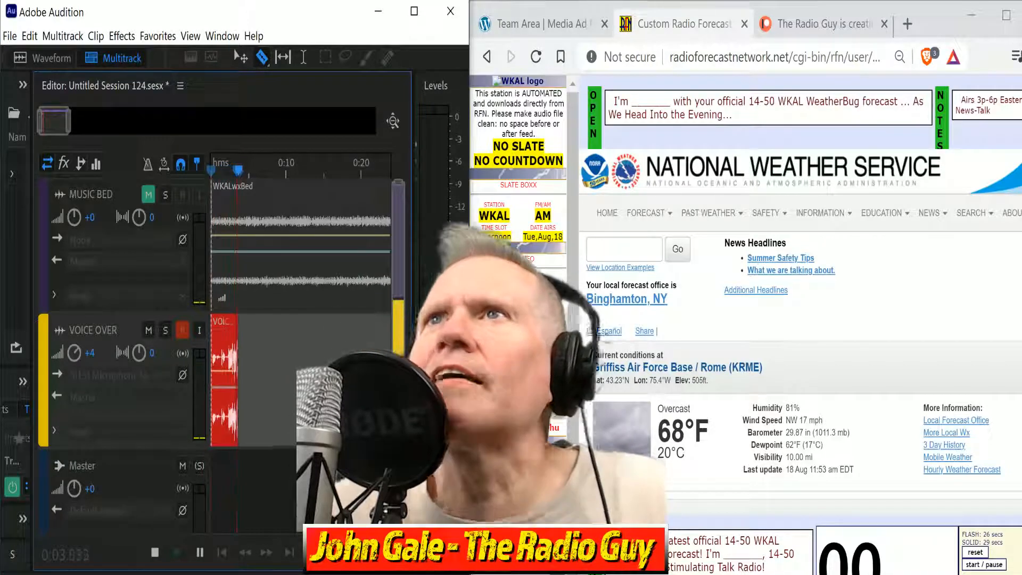
scroll(841, 452, down, 5)
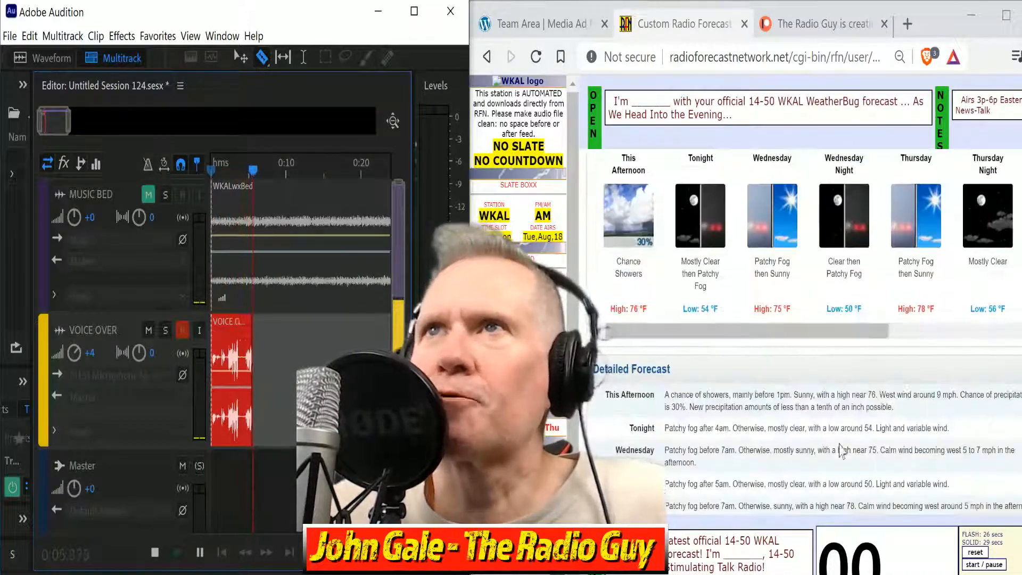
scroll(842, 450, down, 2)
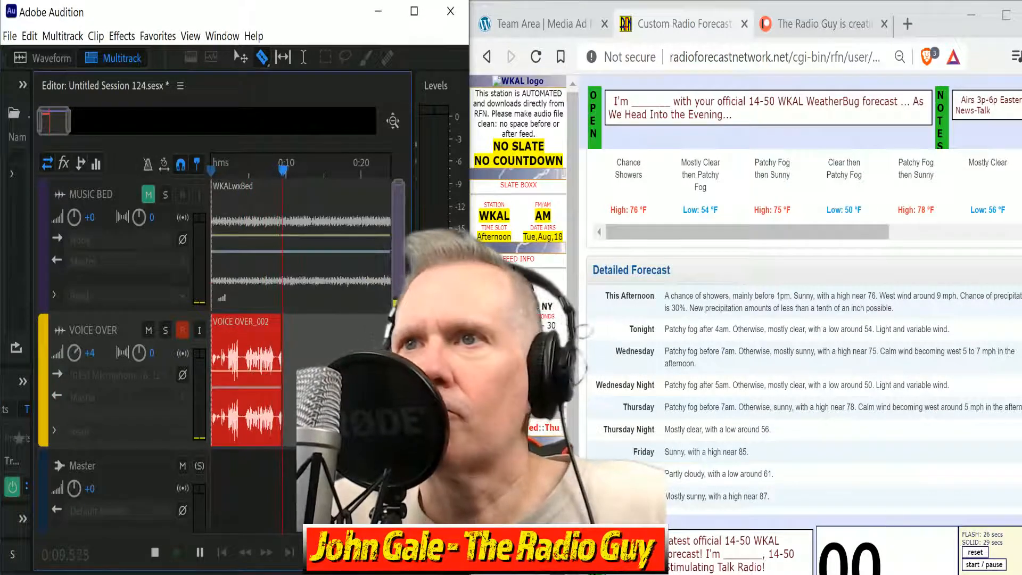
click(993, 566)
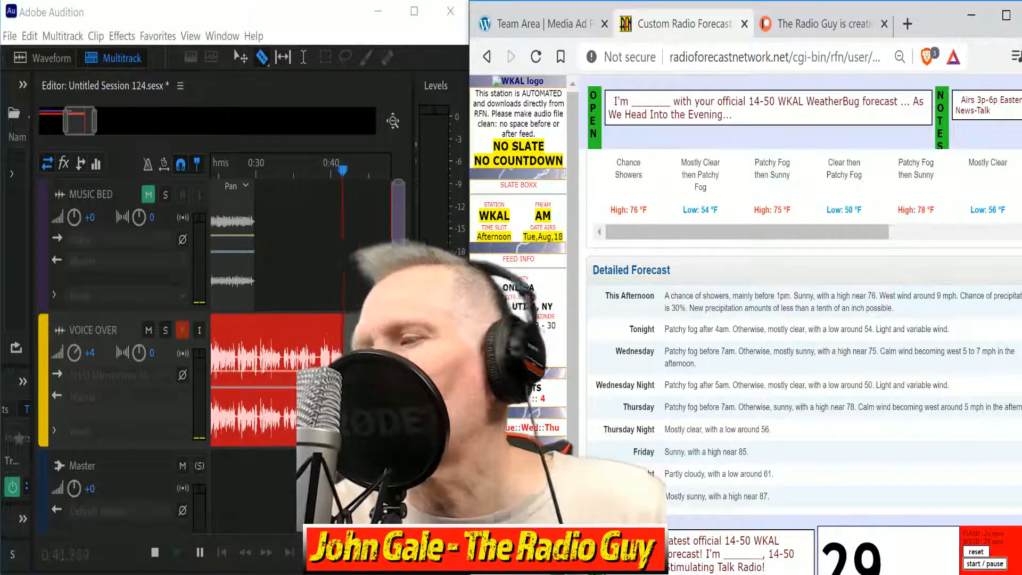
click(987, 569)
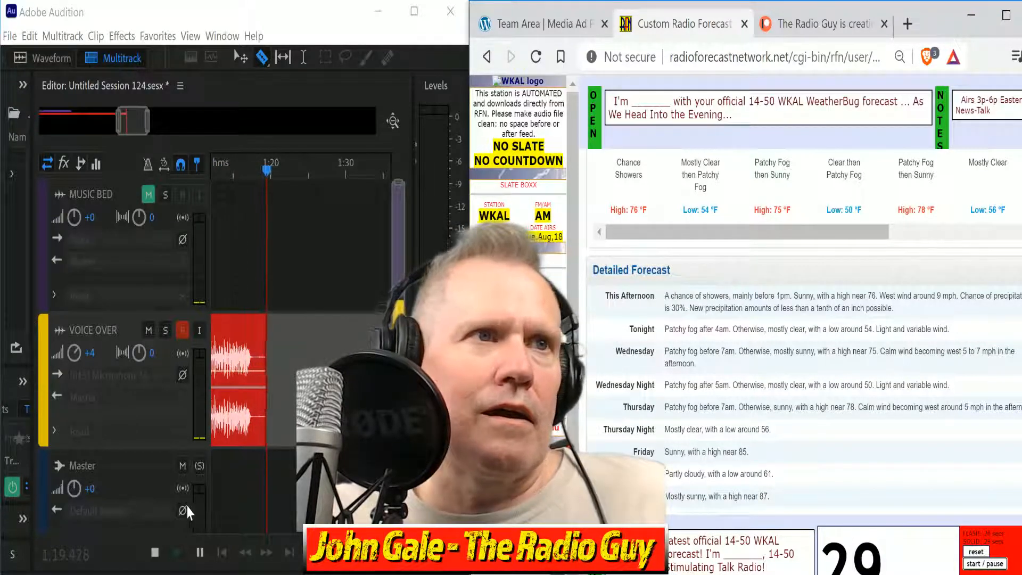
click(159, 551)
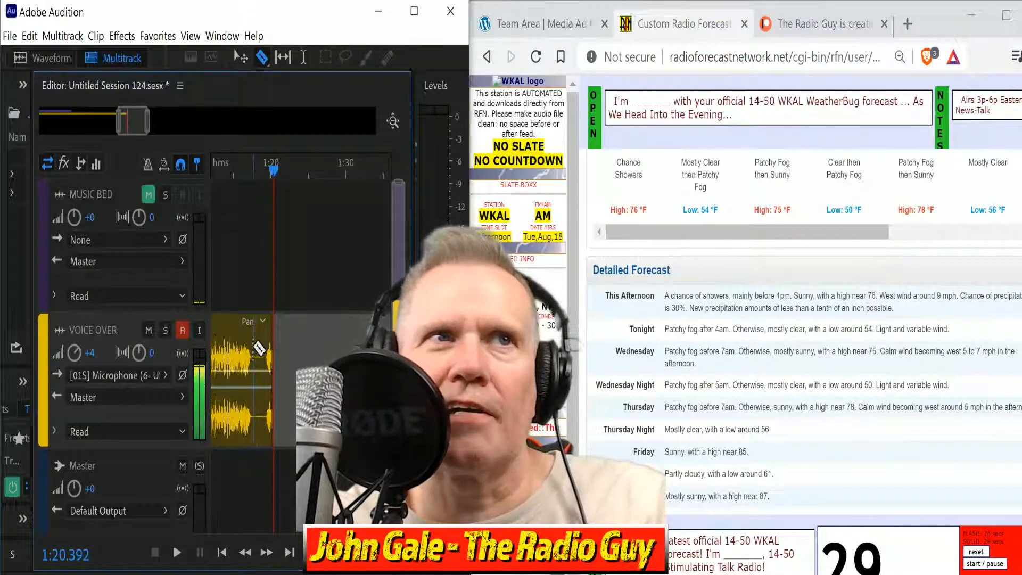
Split the voice clip in the pause after the forecast read and delete the surplus end piece.
click(266, 332)
key(Delete)
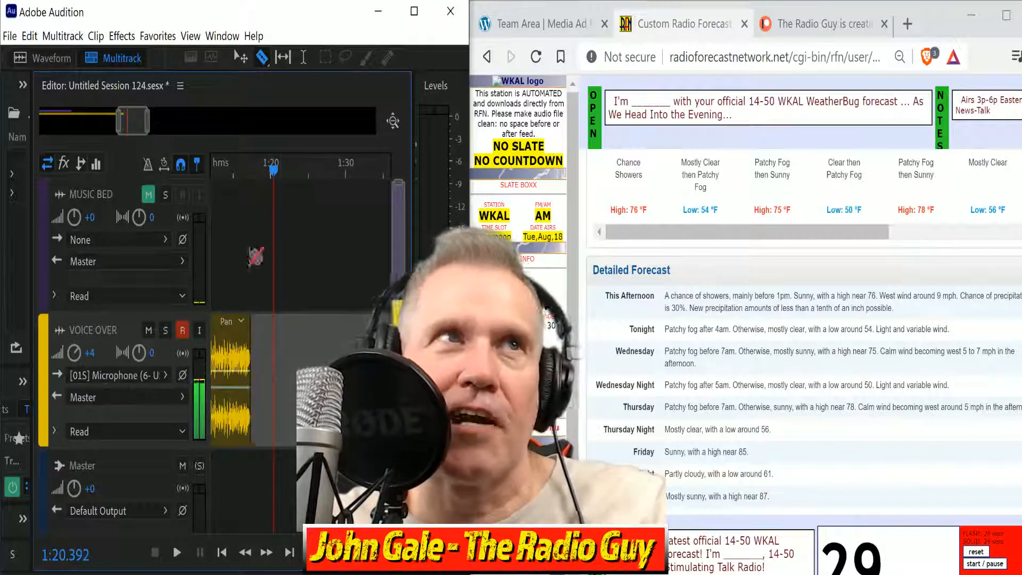
drag(143, 145, 102, 145)
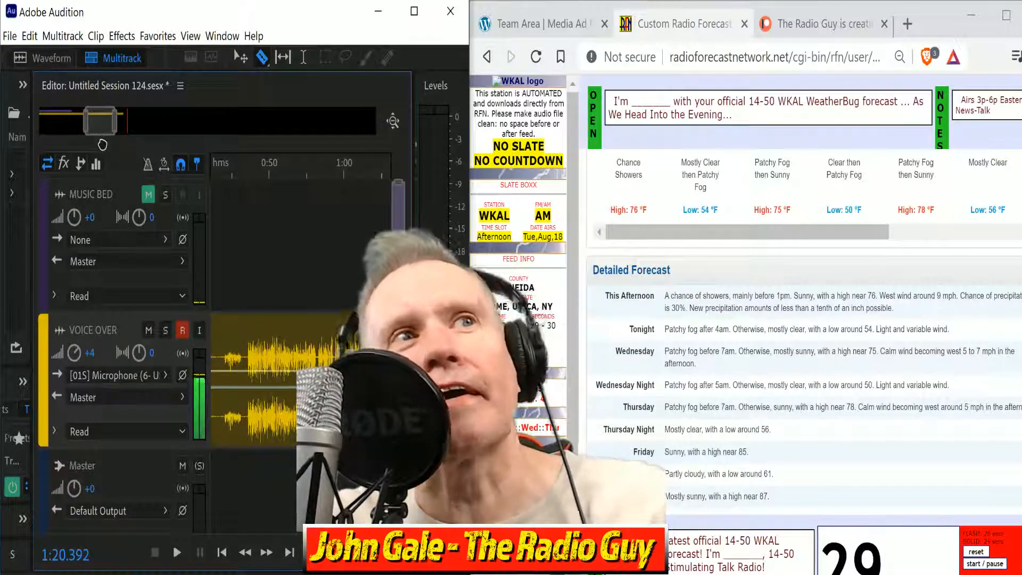
Delete the leftover voice recording beyond the forecast read and unmute the MUSIC BED track.
click(230, 331)
key(Delete)
drag(273, 325, 10, 380)
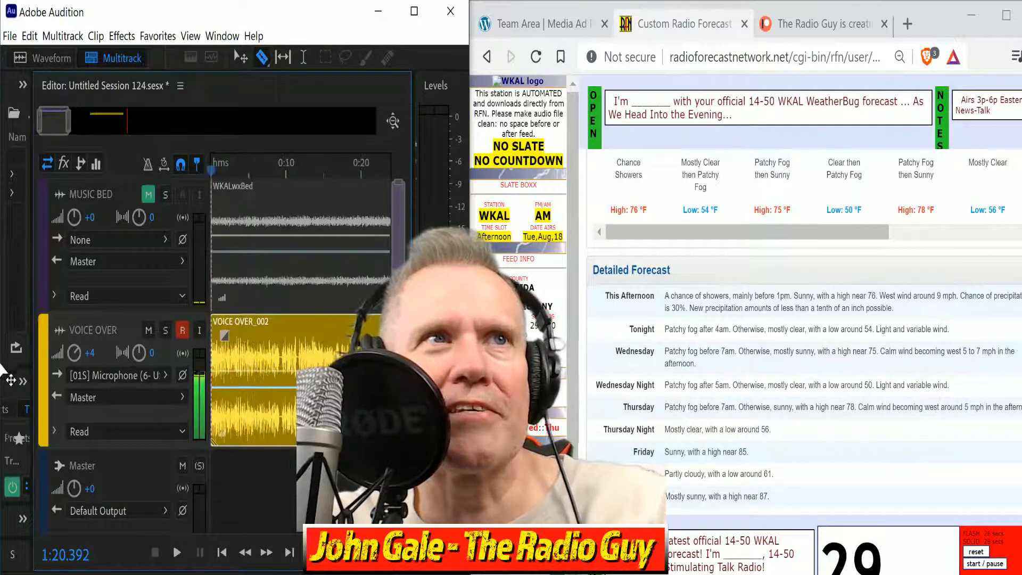
click(150, 195)
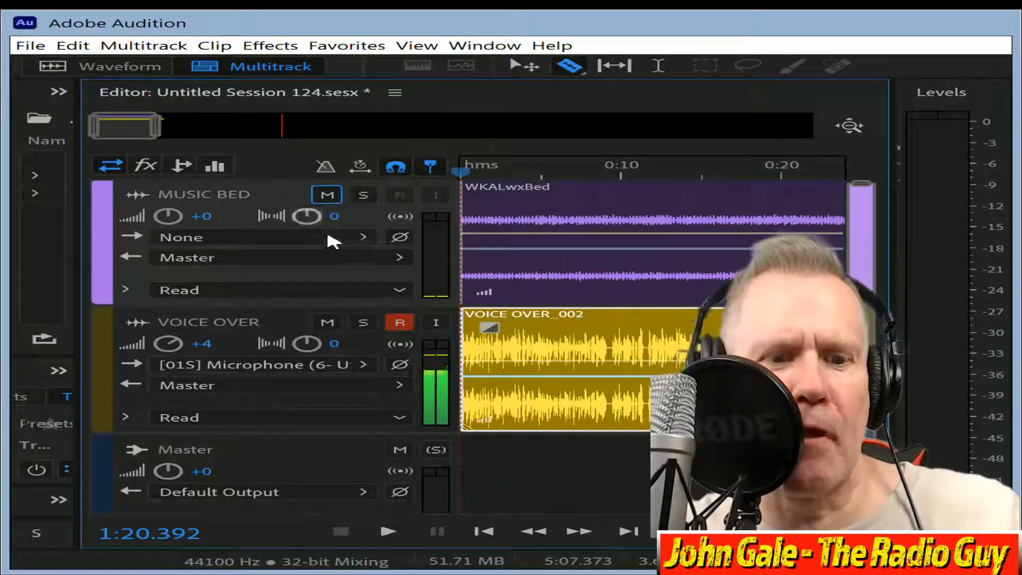
Mix the whole session down to a new stereo file and play the mixdown through to its end.
click(331, 237)
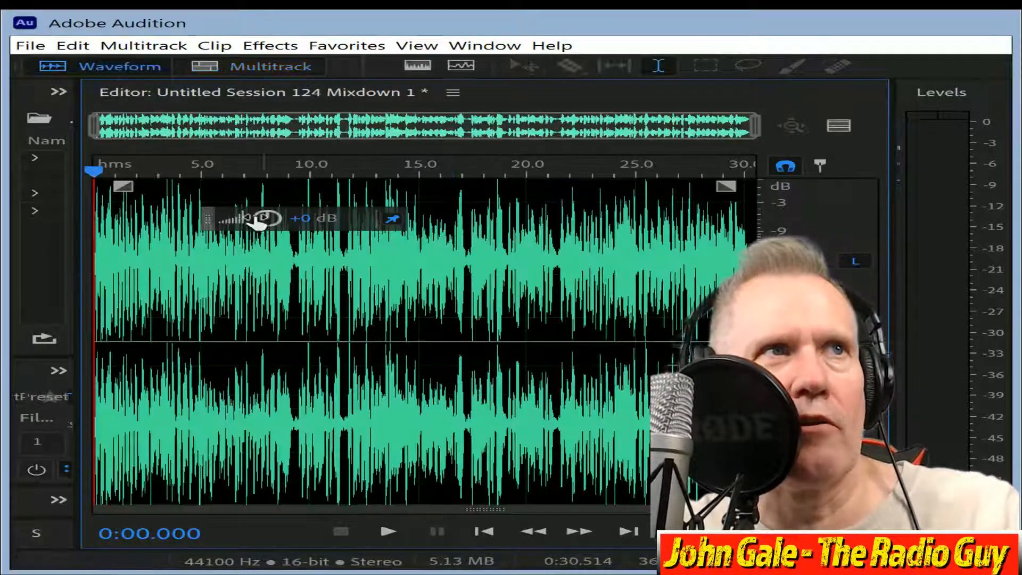
drag(268, 218, 241, 217)
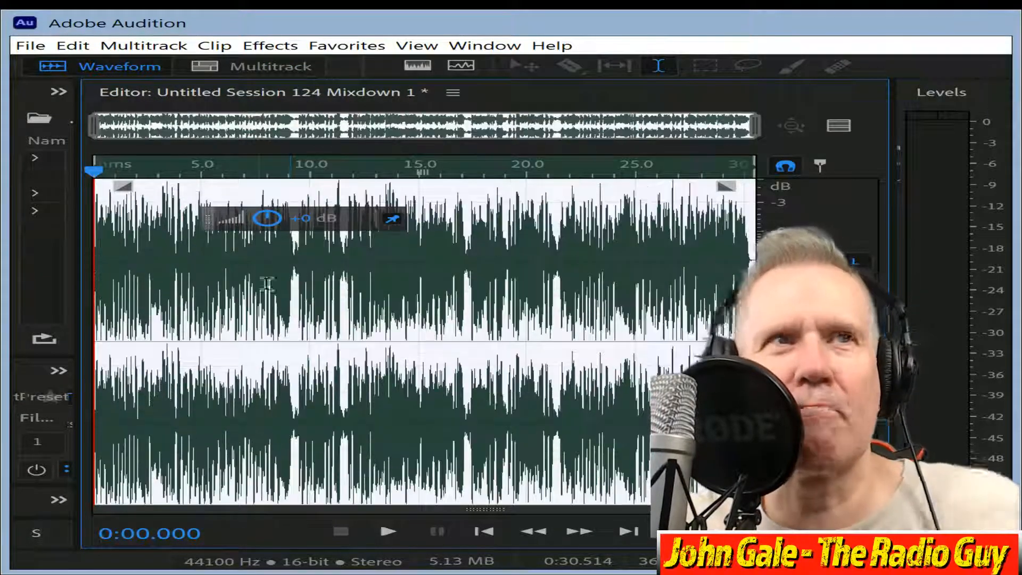
click(385, 536)
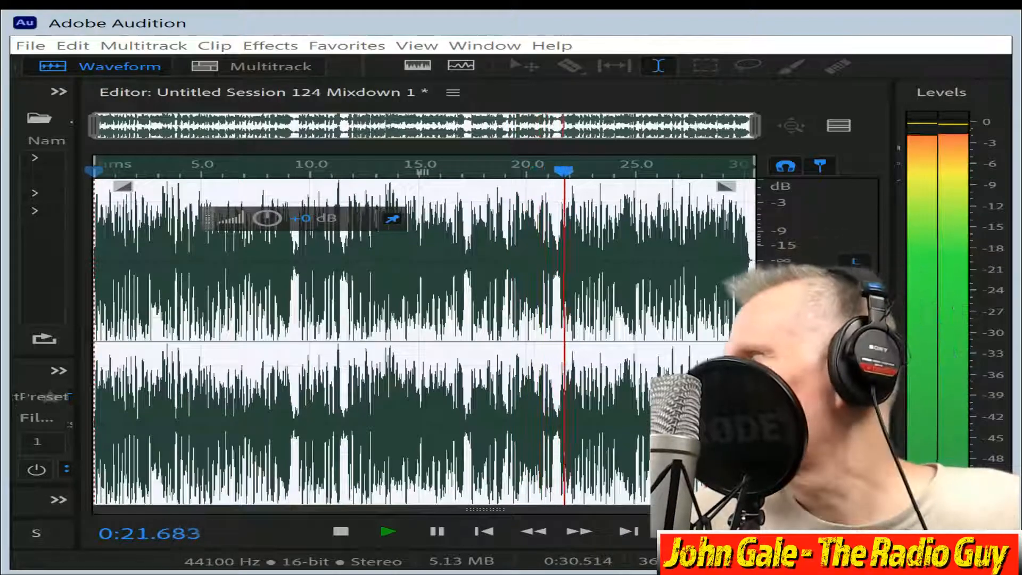
click(344, 531)
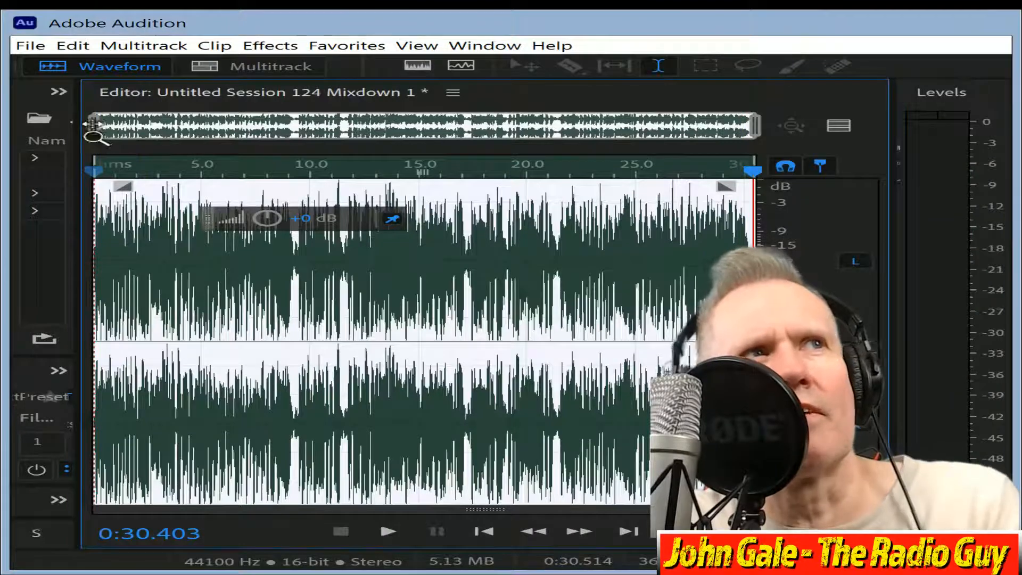
Trim about 0.24 s of silence off the end of the mixdown, right after the last word.
drag(94, 124, 626, 126)
click(734, 262)
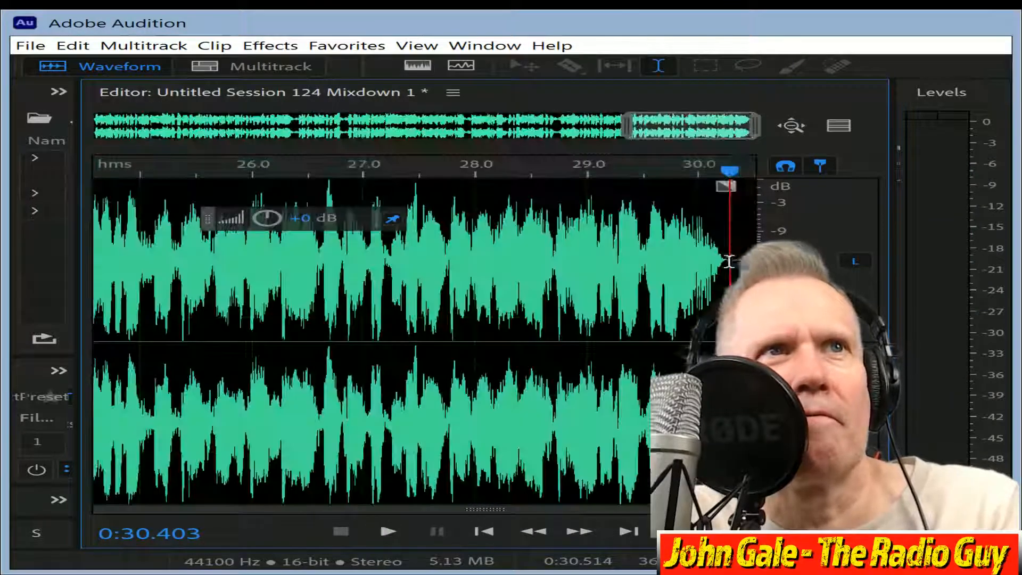
scroll(730, 258, down, 1)
Trim about 0.06 s of silence off the start of the mixdown, just before the first word.
drag(714, 123, 8, 200)
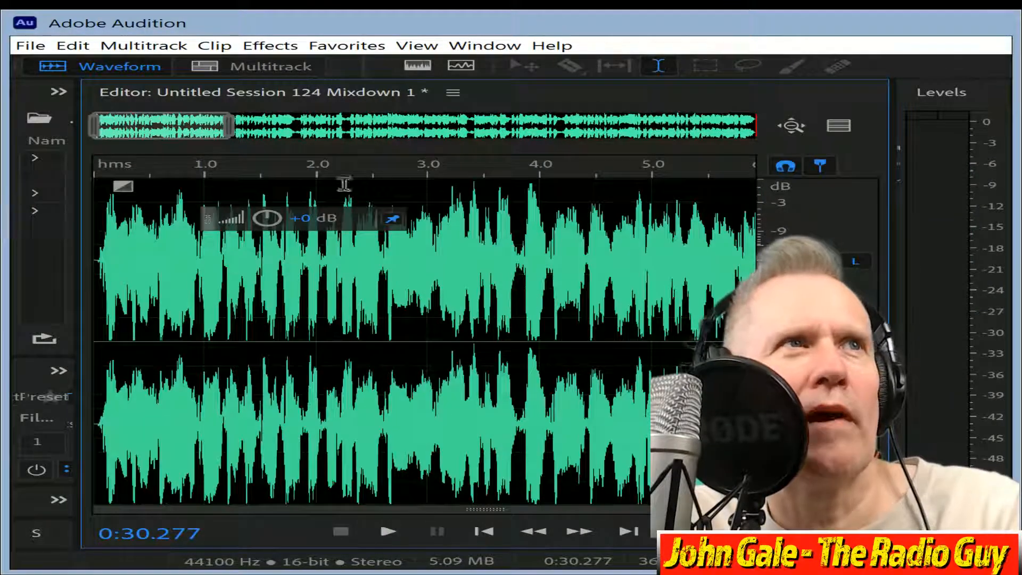
drag(229, 135, 63, 141)
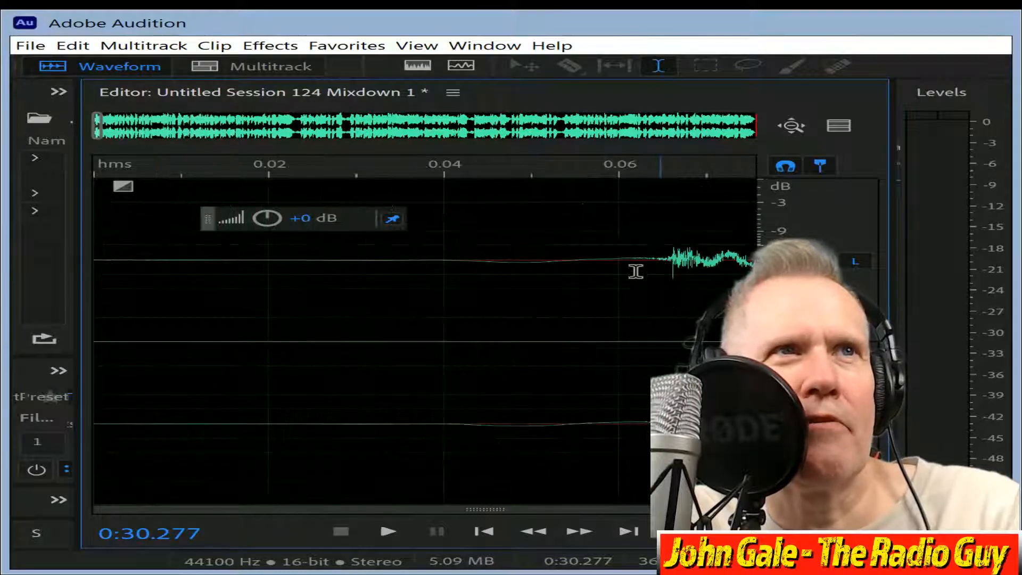
drag(620, 261, 4, 258)
key(Delete)
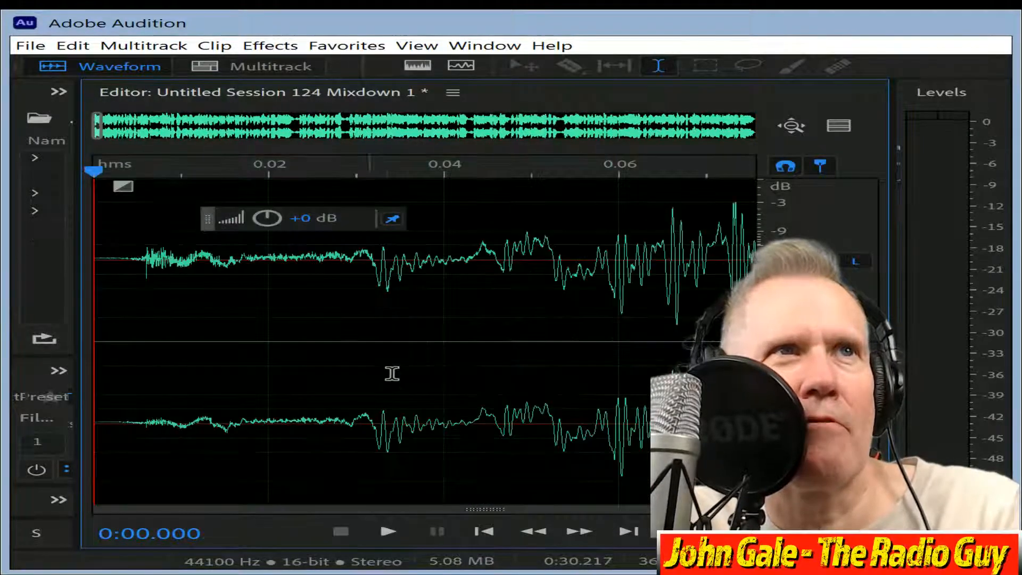
Export the trimmed mixdown to E: as wkalamadr.mp3, replacing the existing file of that name.
scroll(465, 342, down, 8)
scroll(470, 331, down, 4)
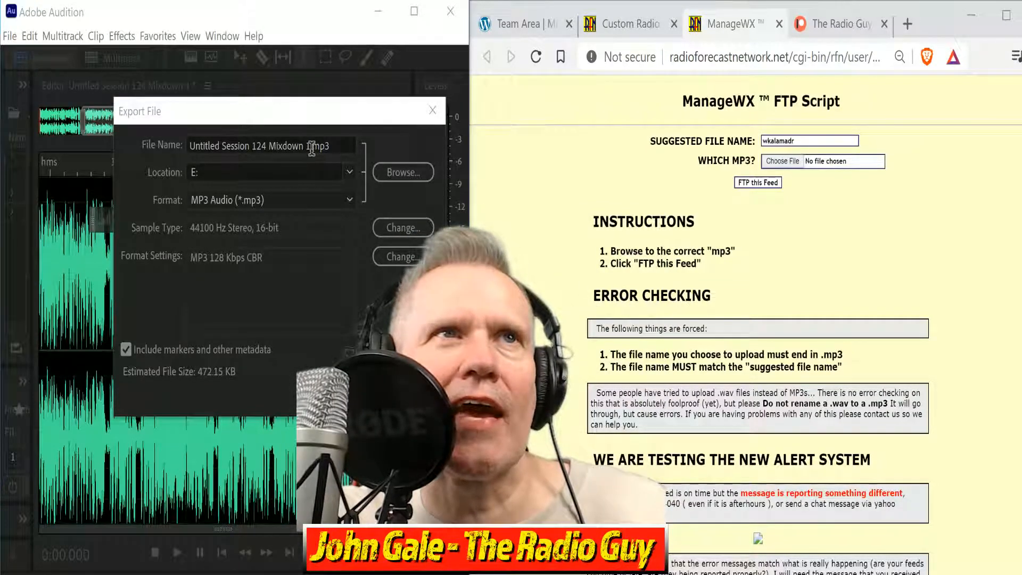
drag(310, 146, 184, 152)
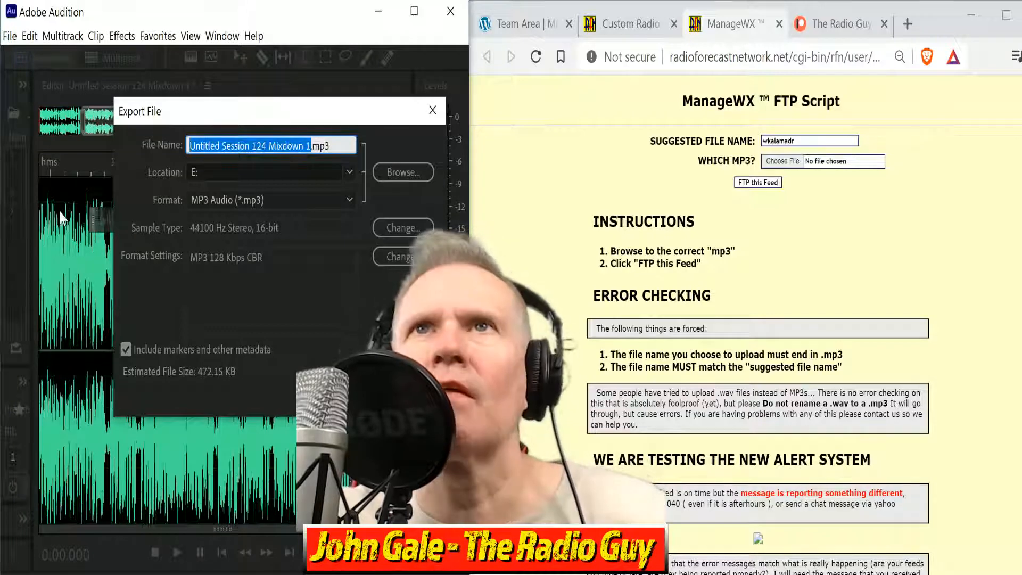
text(wkalamadr)
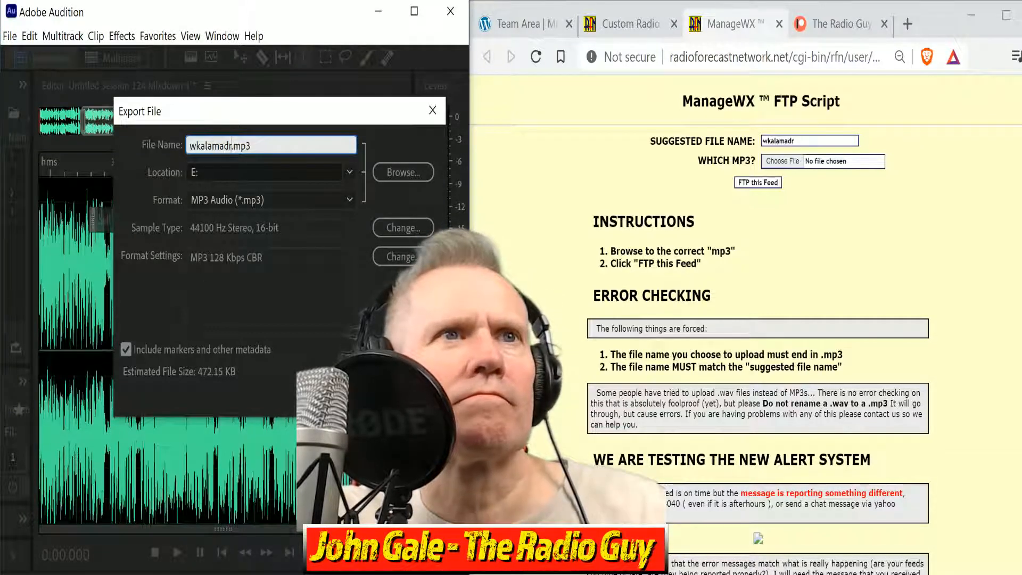
key(Return)
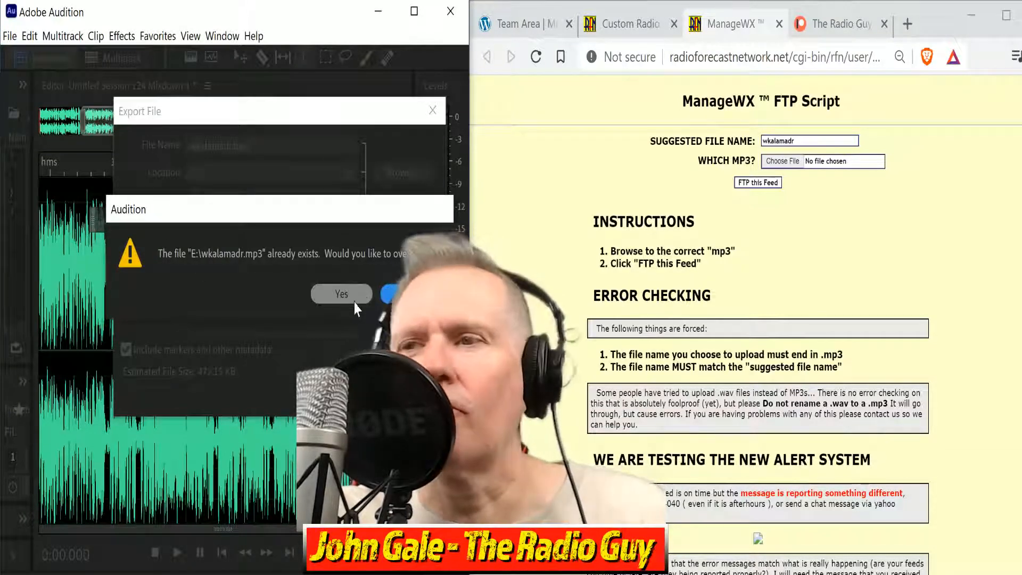
click(347, 299)
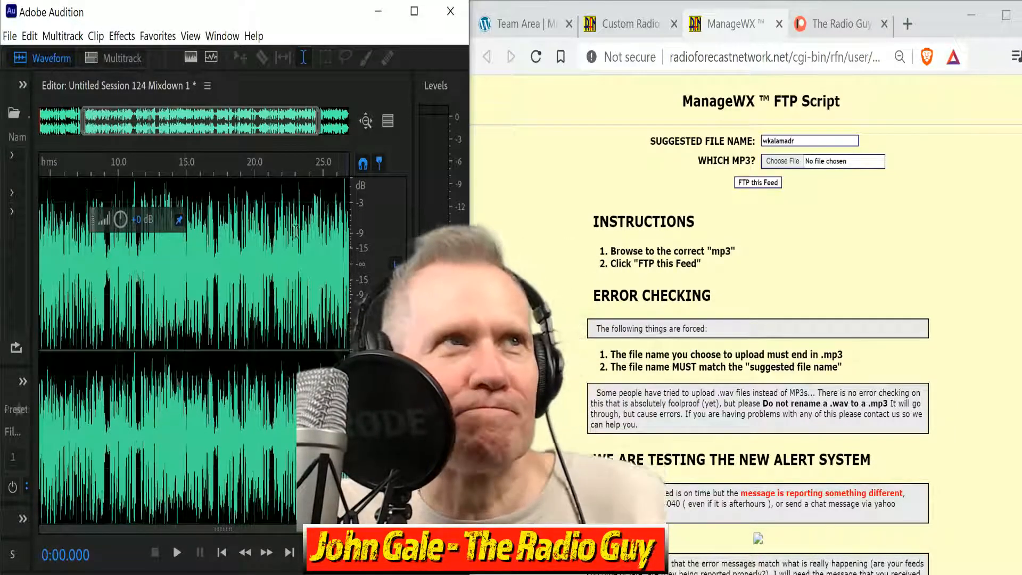
Export the mixdown once more as MP3 audio named wkalamadr.mp3 in E:, overwriting the earlier export.
scroll(173, 328, down, 2)
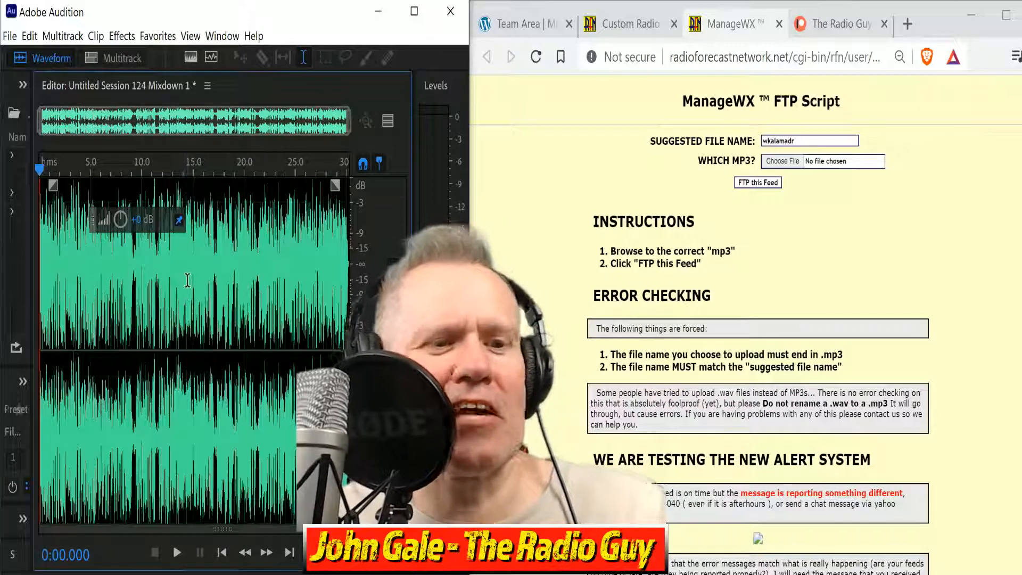
key(ctrl+shift+e)
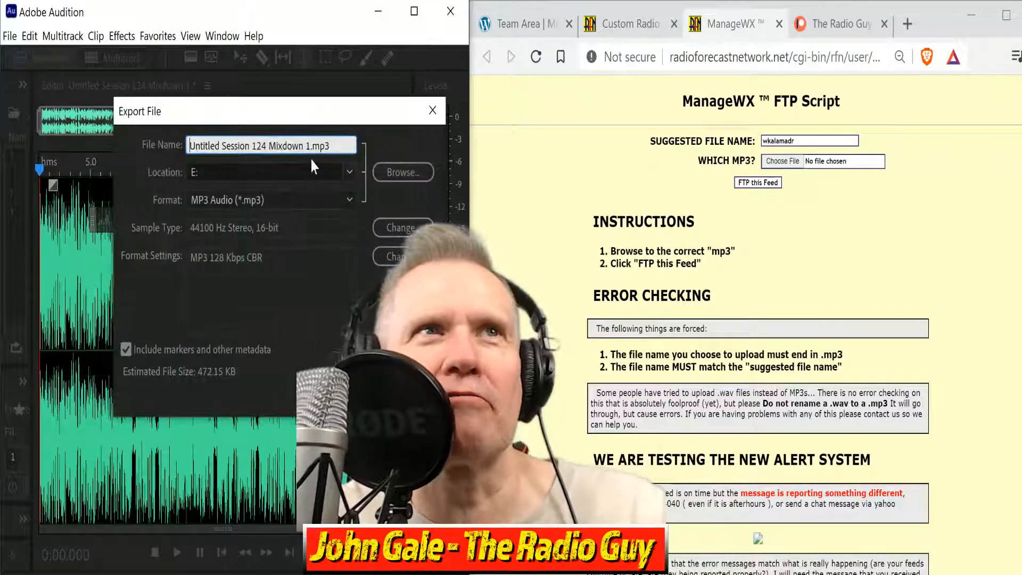
drag(311, 146, 189, 146)
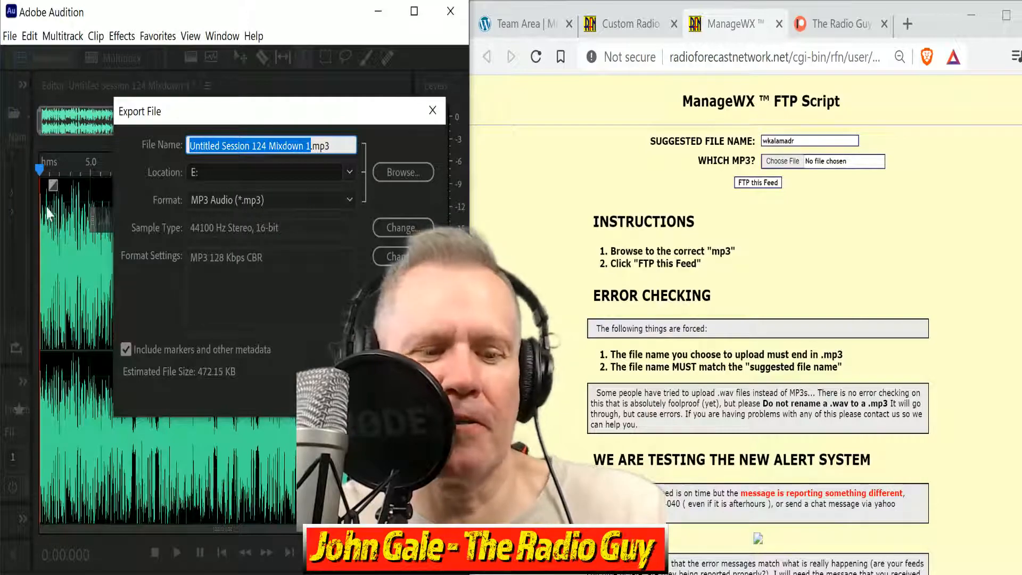
text(wkalamadr)
click(341, 395)
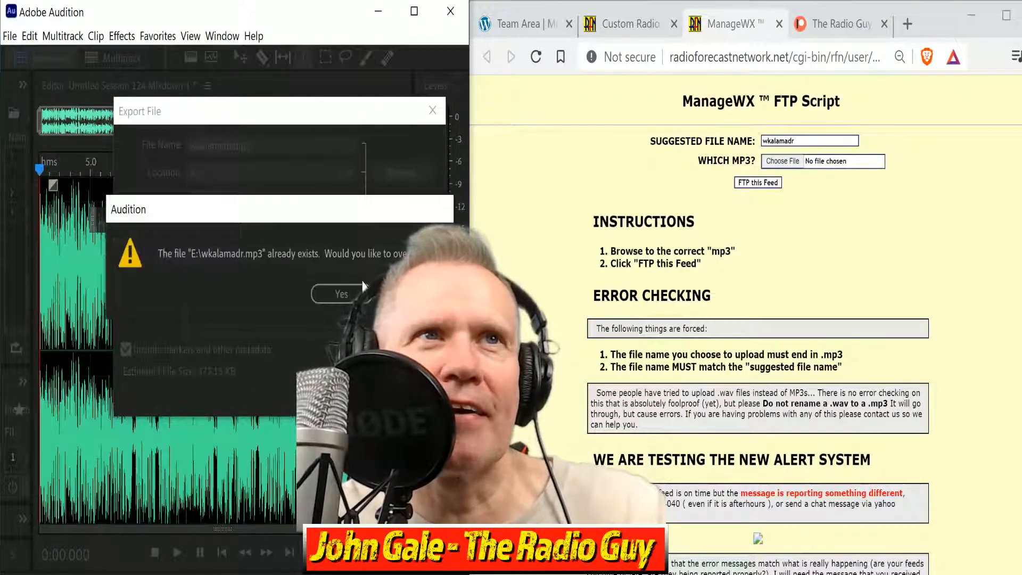
click(350, 301)
Upload wkalamadr.mp3 from E: through the ManageWX FTP form in the browser and close the results page.
click(781, 161)
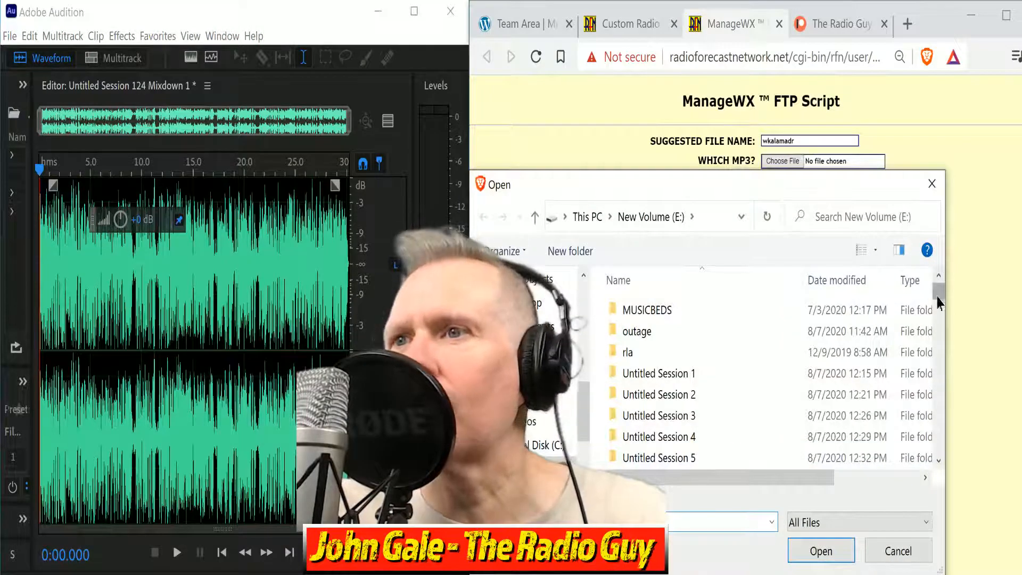
drag(939, 293, 923, 413)
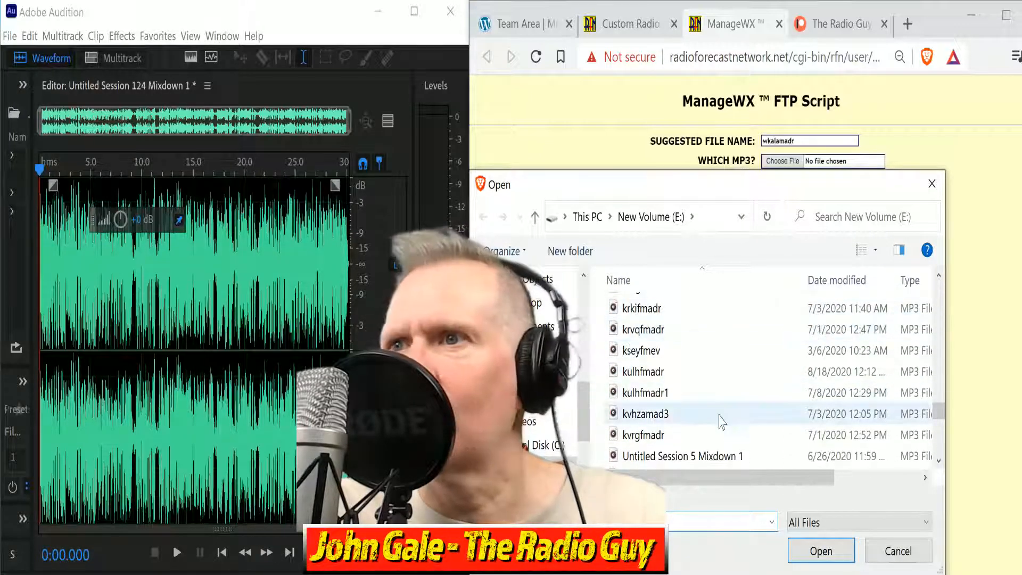
scroll(691, 387, up, 1)
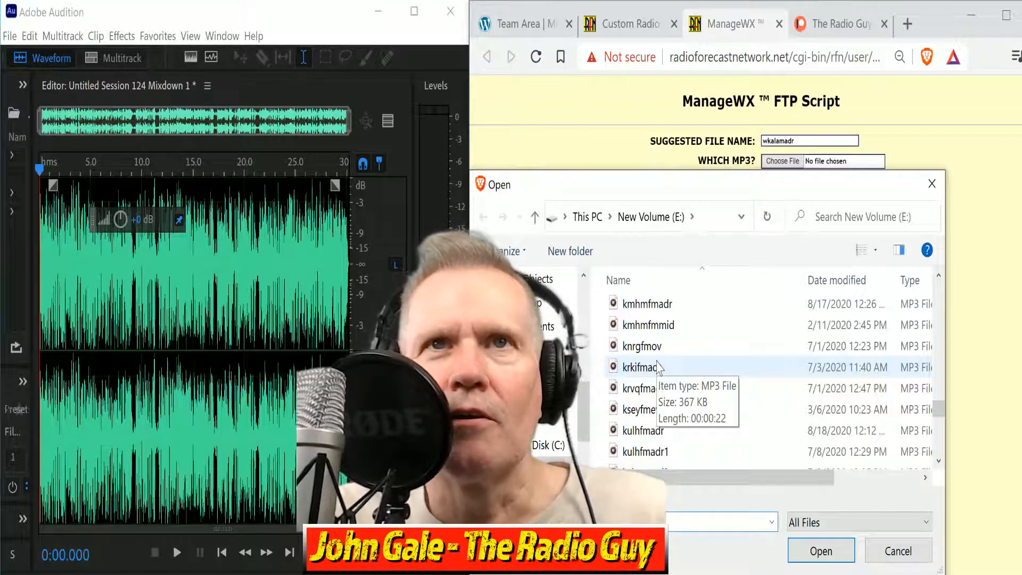
scroll(673, 392, up, 2)
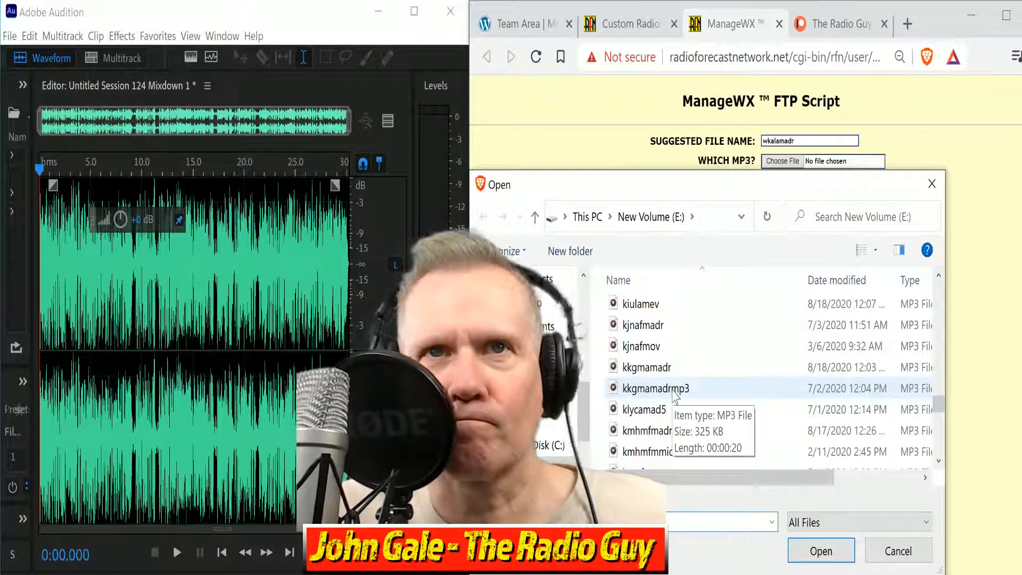
scroll(692, 404, down, 10)
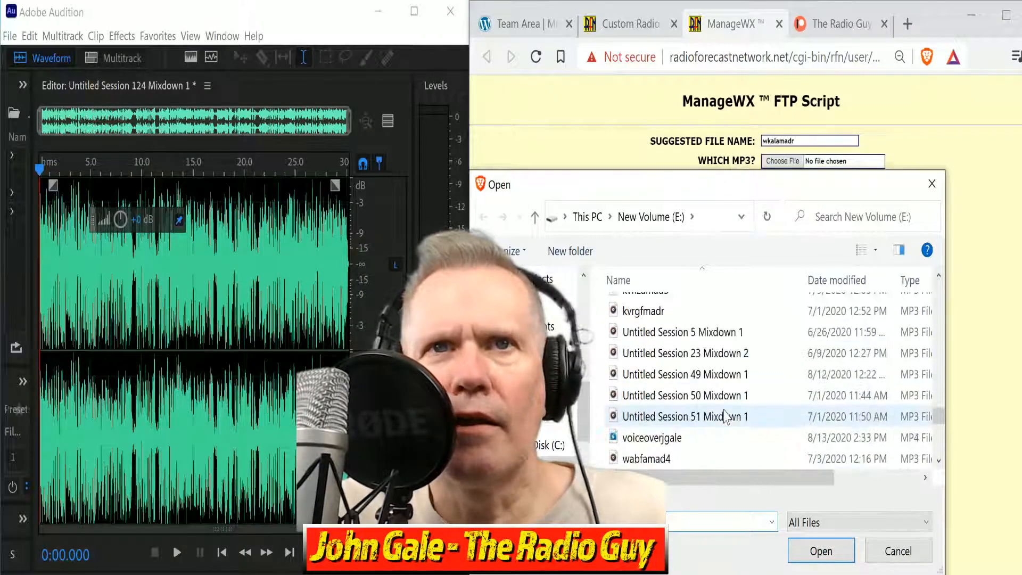
scroll(726, 415, down, 5)
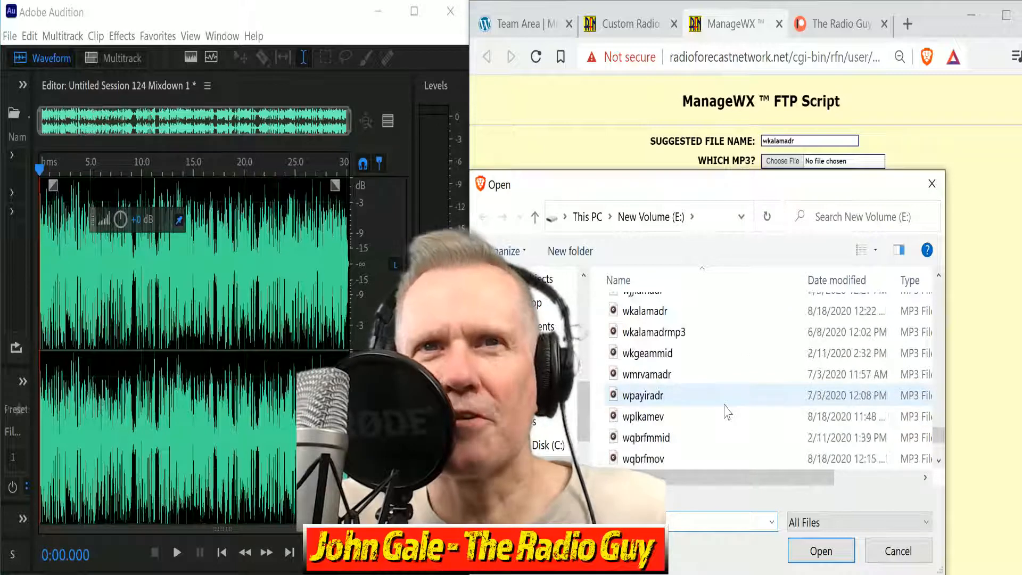
scroll(728, 413, down, 2)
scroll(728, 413, down, 1)
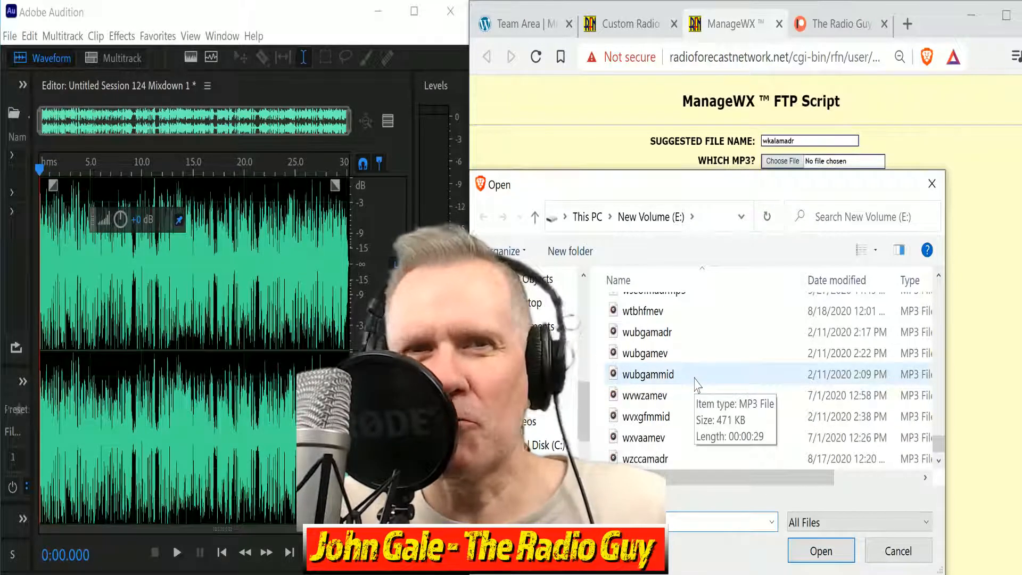
scroll(695, 385, up, 2)
scroll(696, 383, down, 2)
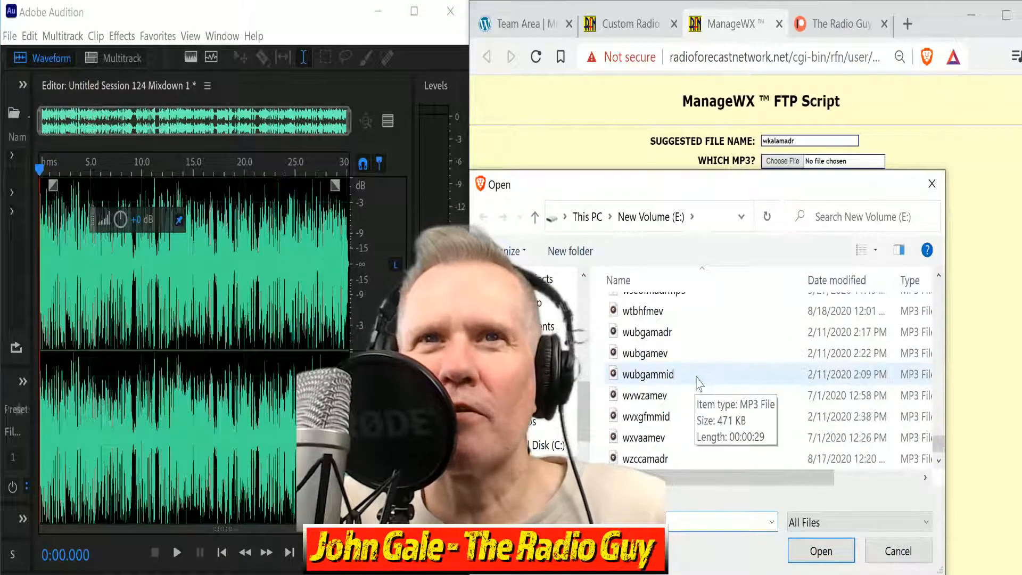
scroll(687, 447, up, 3)
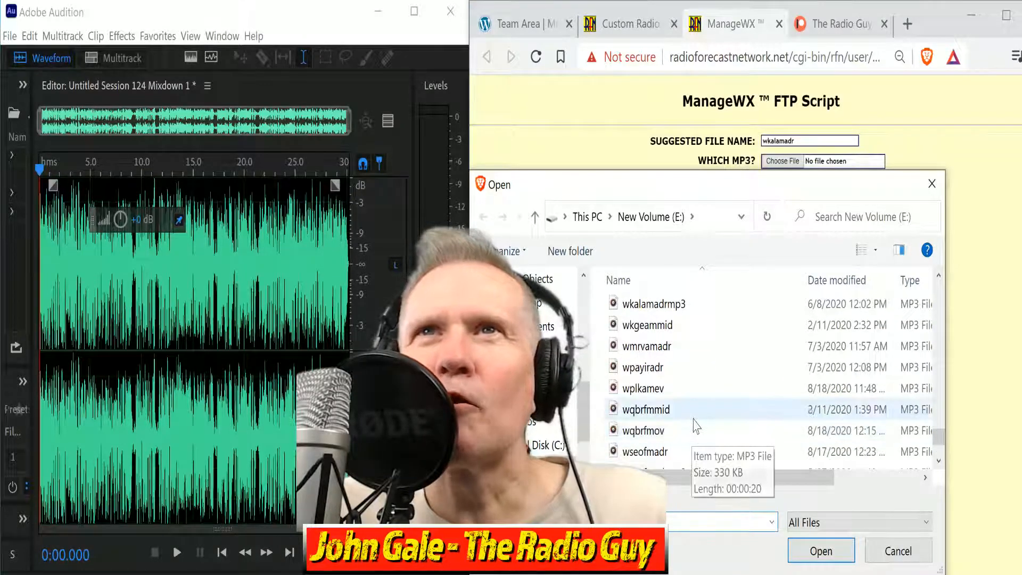
scroll(691, 420, up, 1)
click(647, 347)
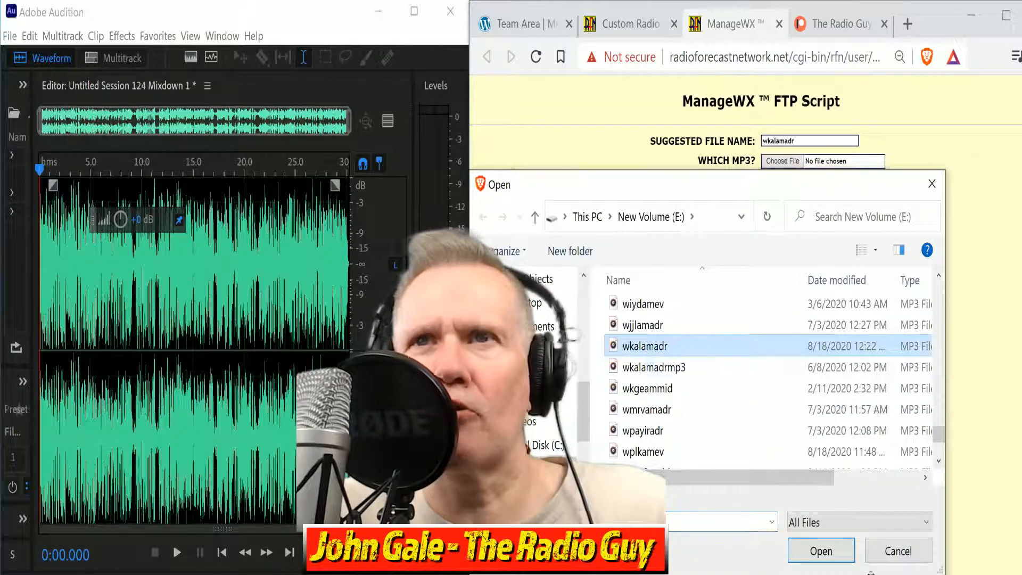
click(824, 559)
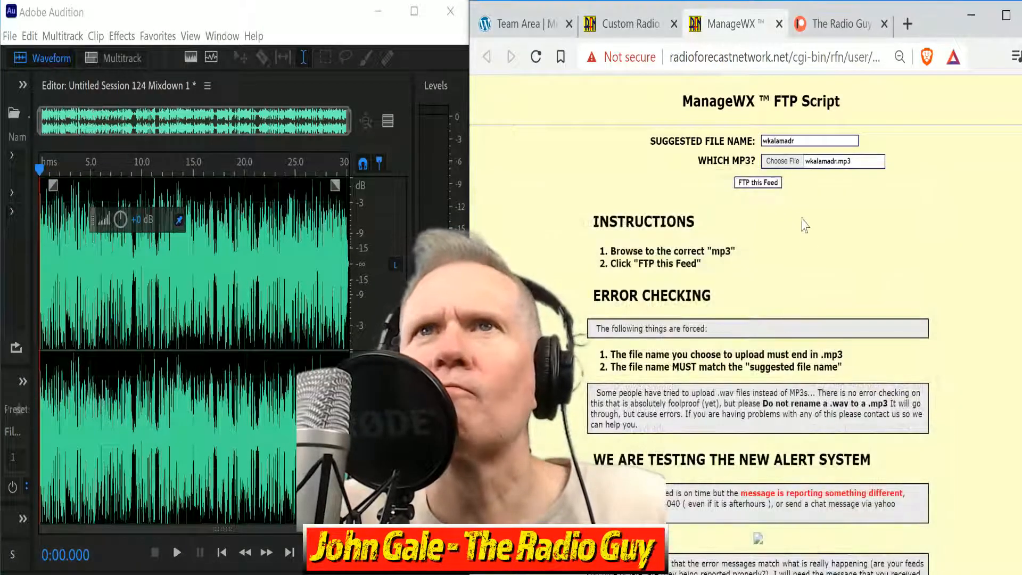
click(749, 184)
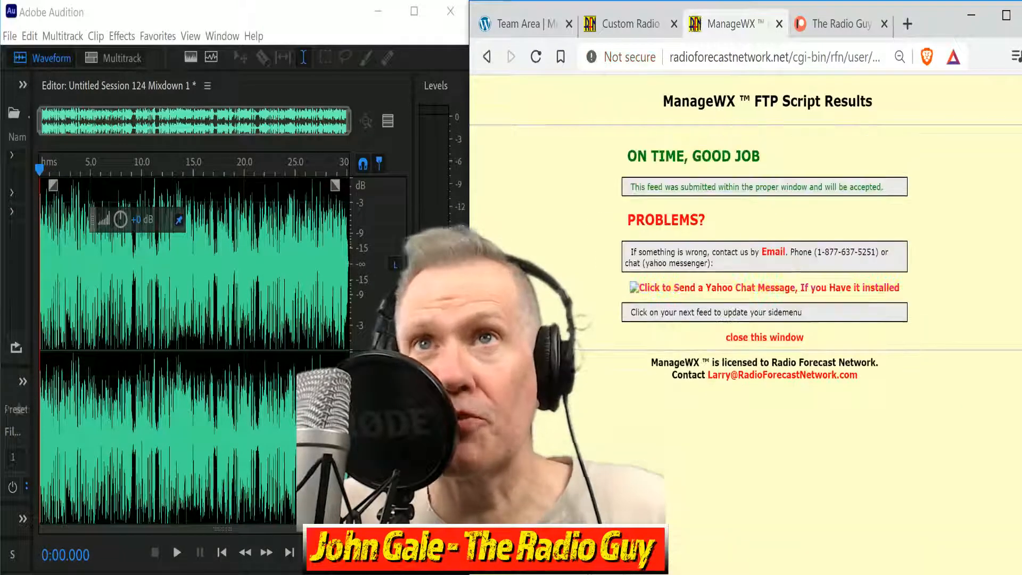
click(765, 338)
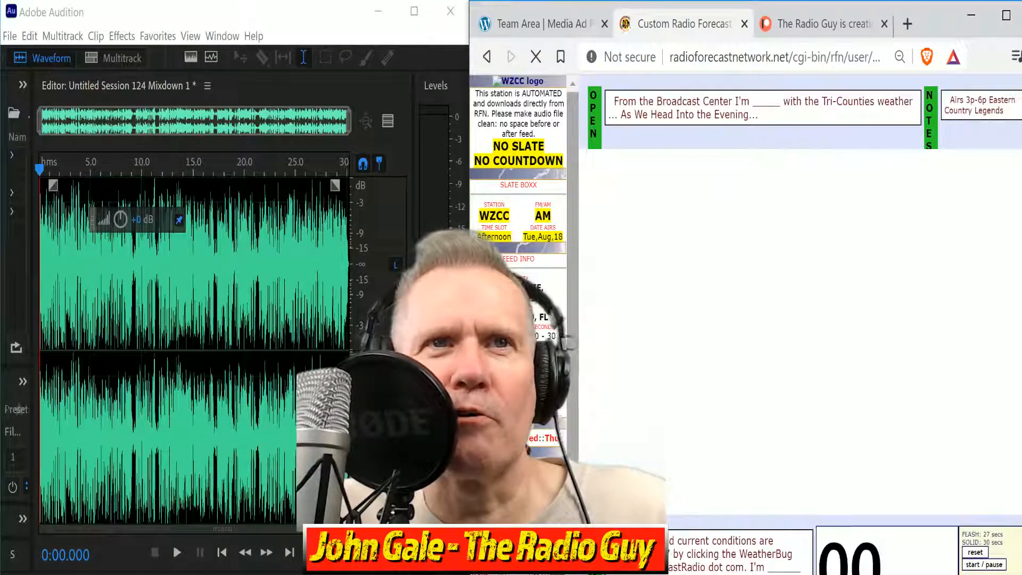
In Audition, close all open files and discard every unsaved change.
click(19, 36)
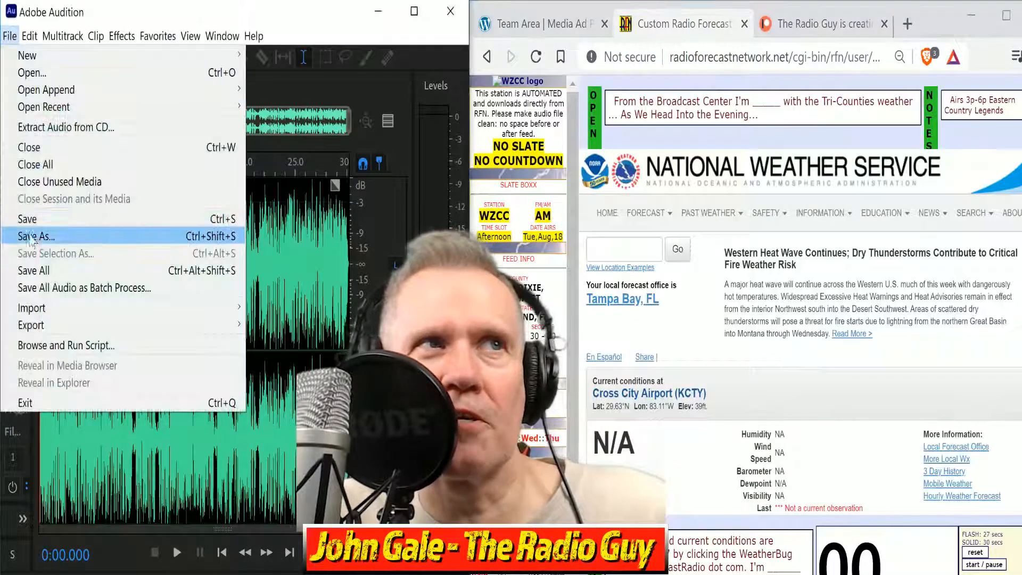
click(45, 170)
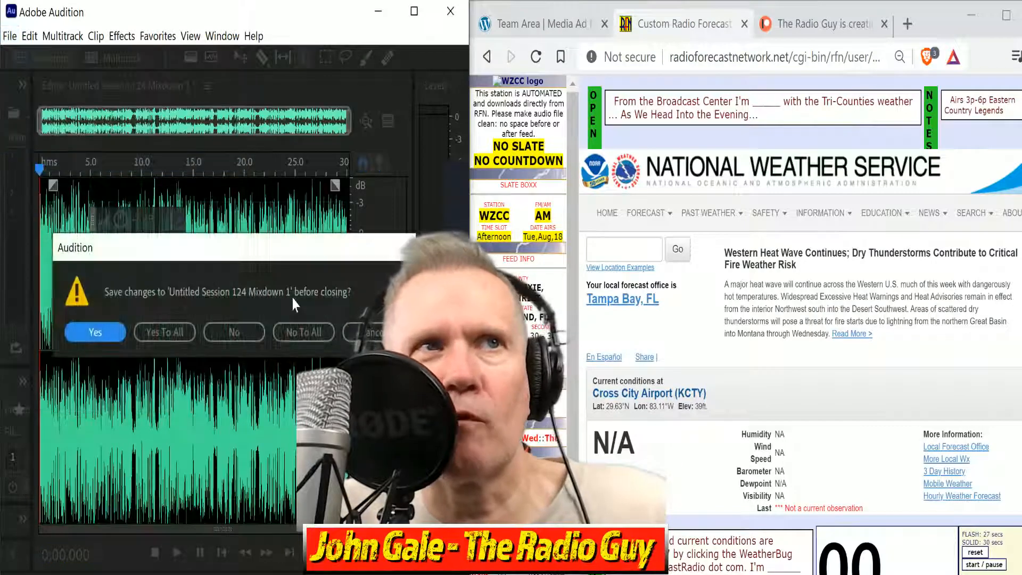
click(312, 328)
Create a new multitrack session in E: from the DRY NEW template, keeping the suggested session name.
click(109, 59)
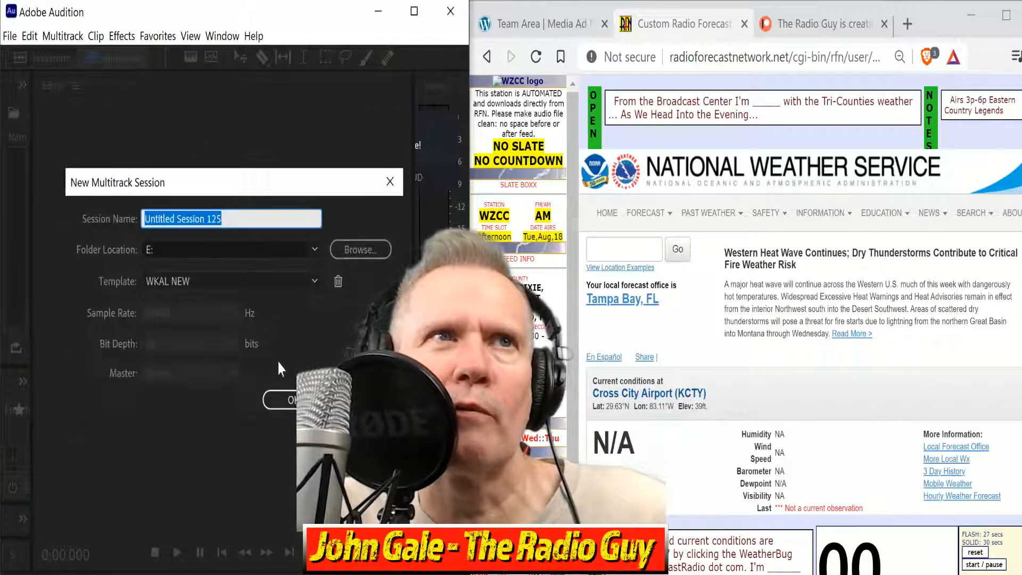
click(300, 284)
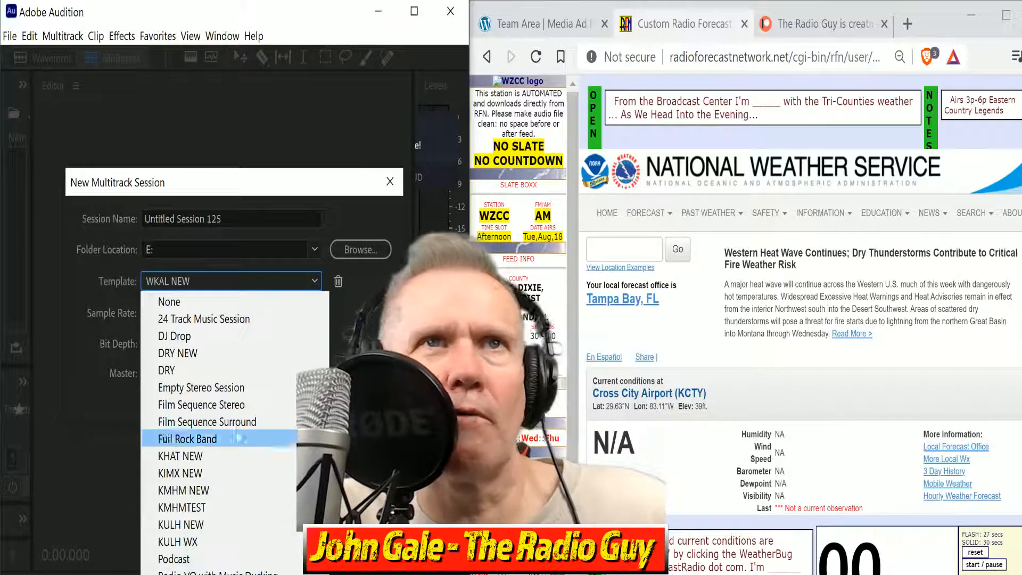
click(179, 353)
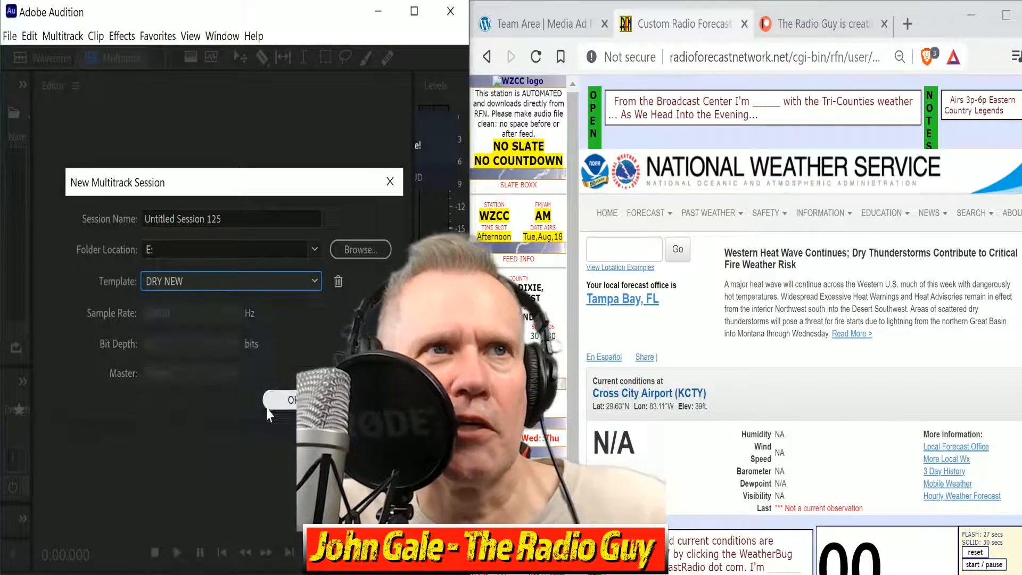
key(Return)
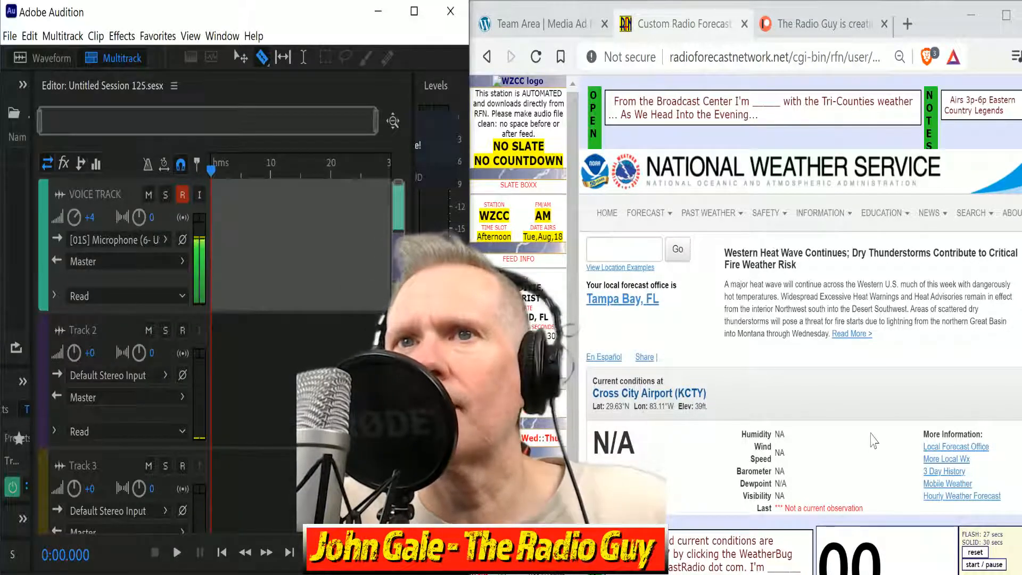
Record the WZCC afternoon forecast on the voice track from the detailed forecast, timing it with the page's timer, and stop the recording.
scroll(874, 440, down, 10)
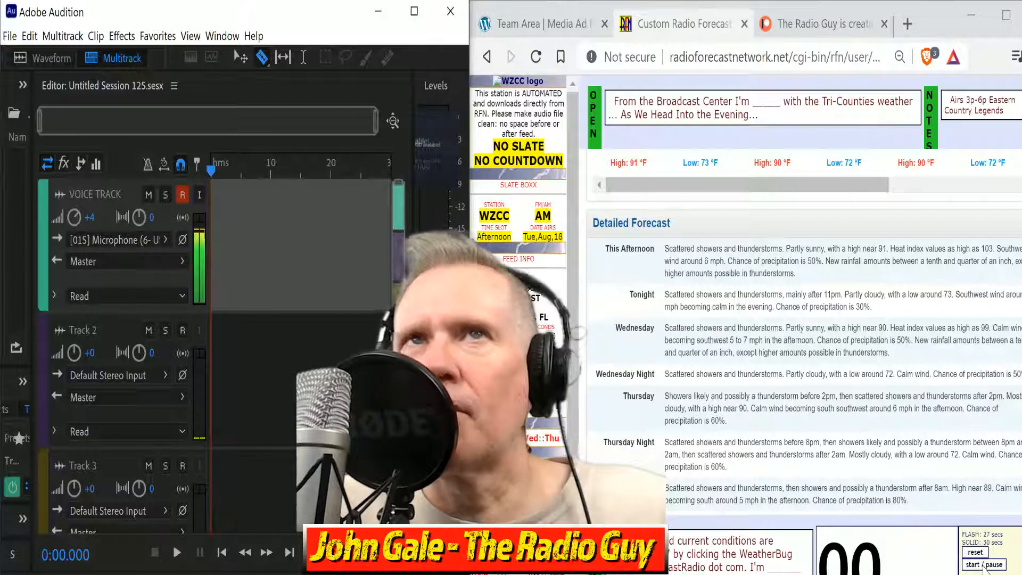
key(shift+space)
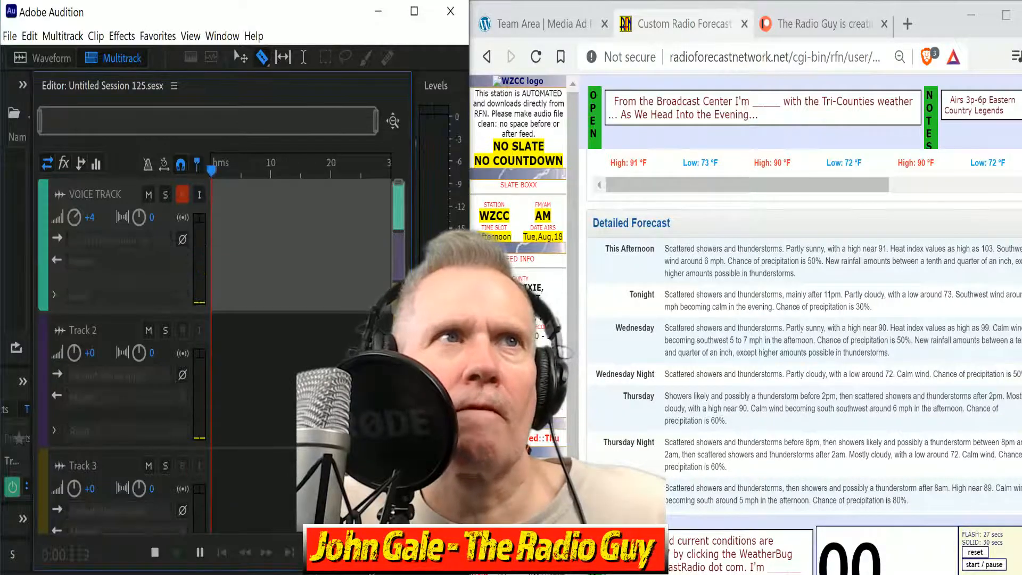
click(995, 565)
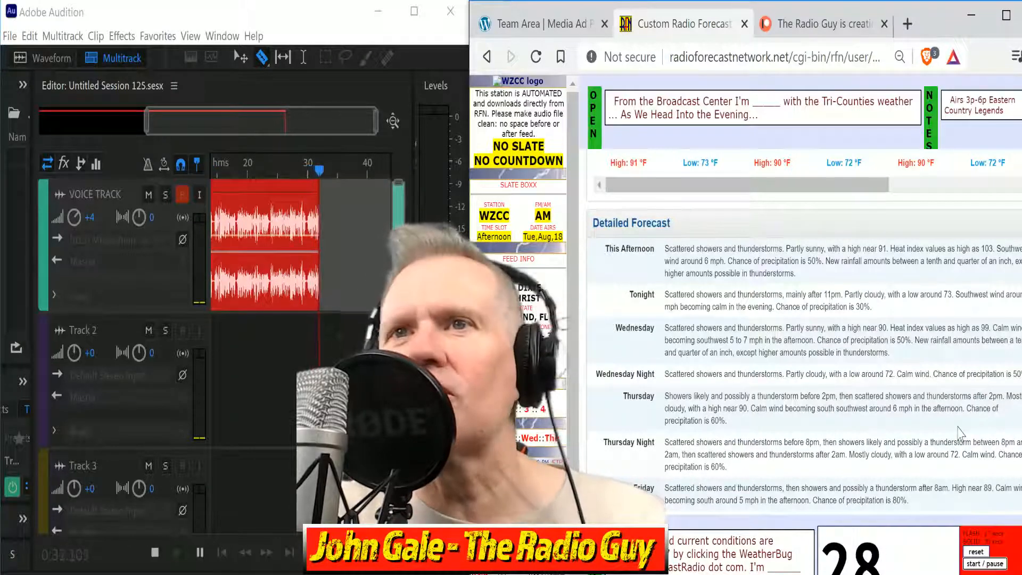
click(153, 553)
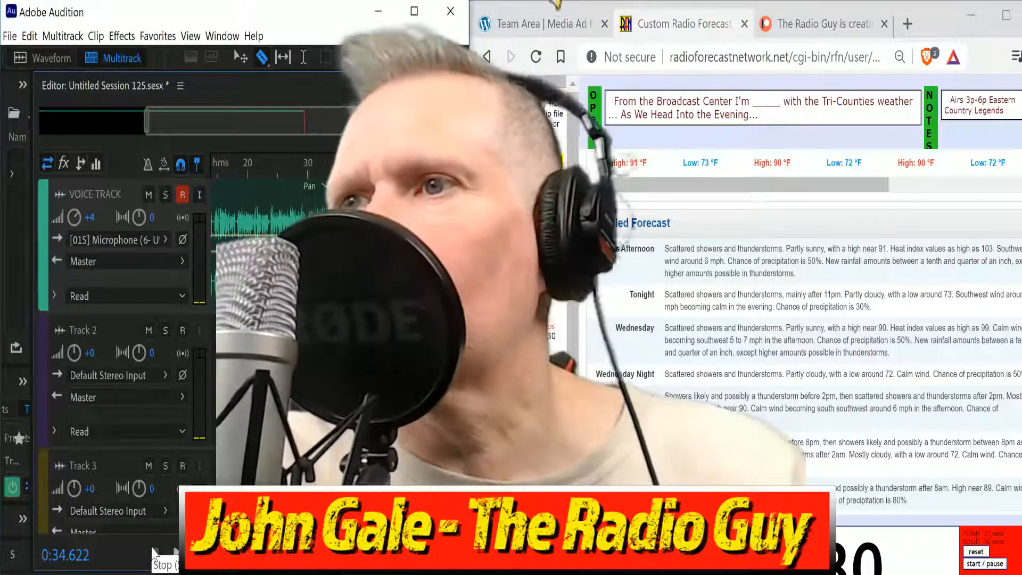
Cut the silent lead-in of about 3 seconds off the voice clip and move the remaining clip to the session start.
drag(258, 128, 146, 143)
click(179, 161)
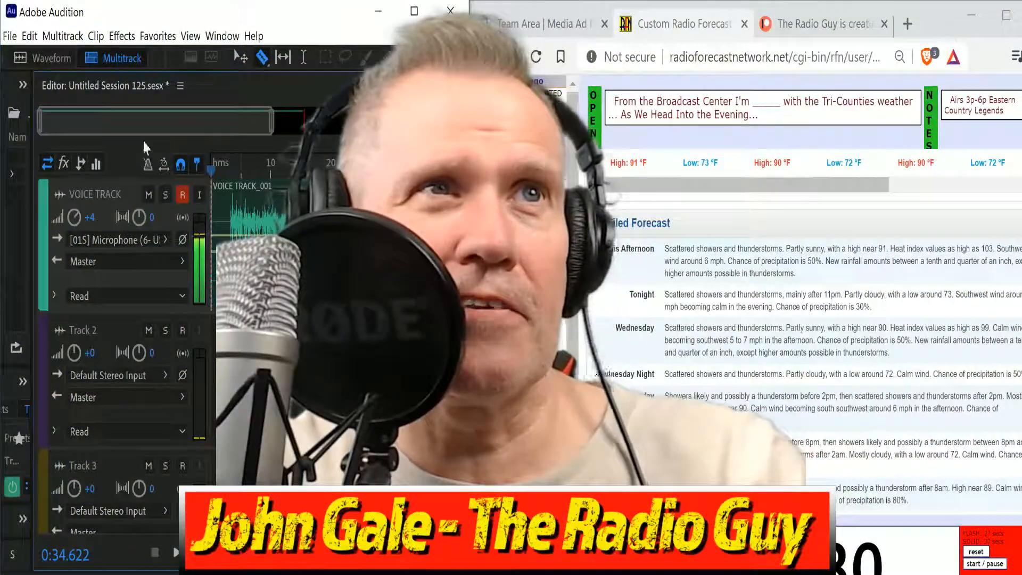
click(230, 206)
click(219, 185)
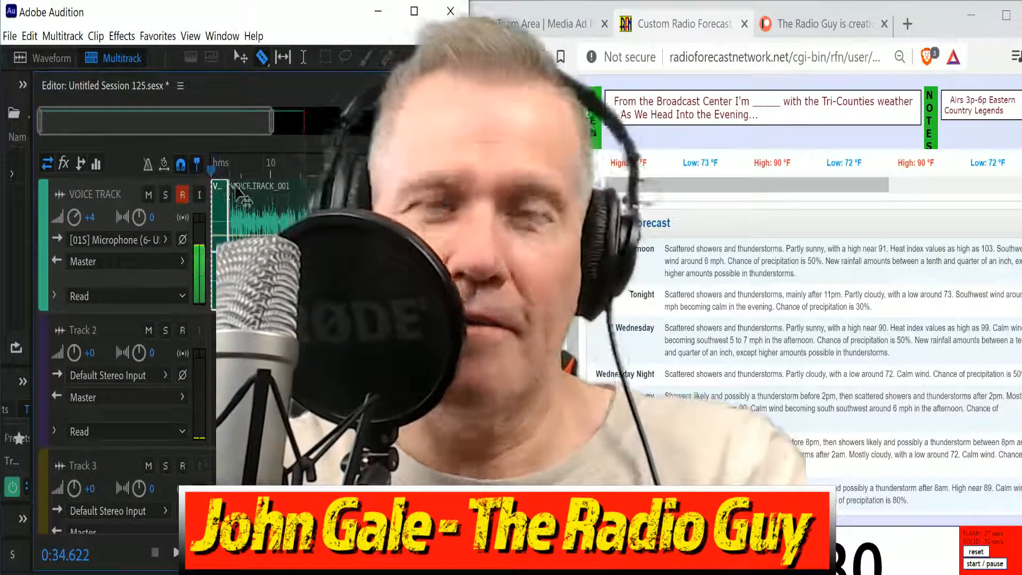
key(Delete)
click(212, 166)
drag(273, 190, 246, 188)
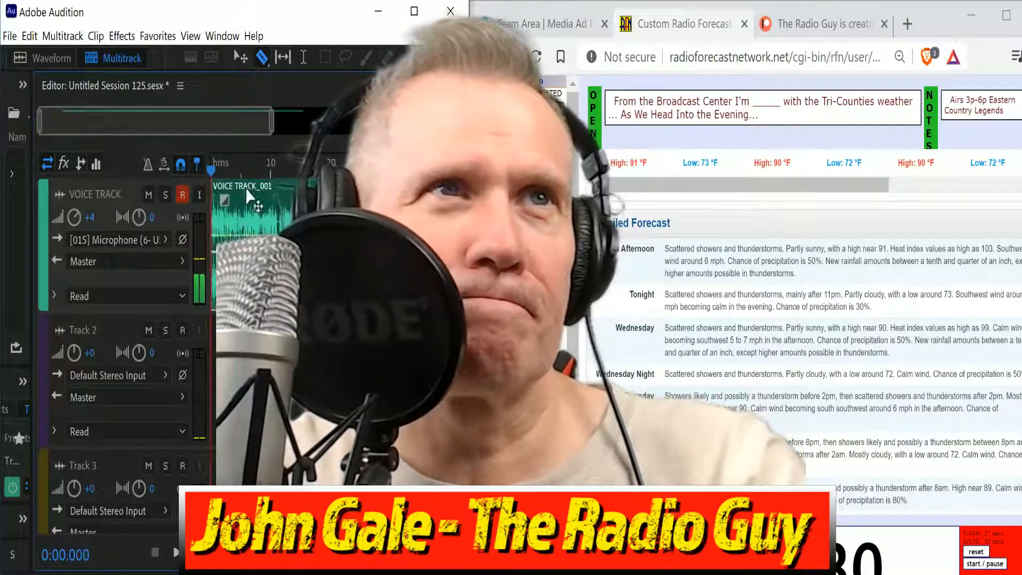
Mix the whole session down to a new file and play the mixdown through to the end of the speech.
key(ctrl+alt+shift+m)
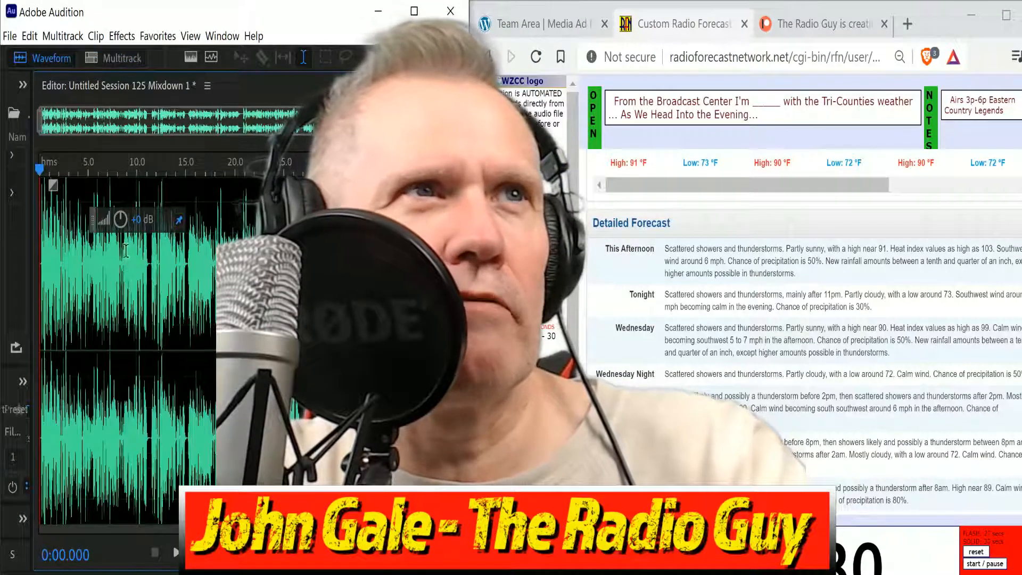
drag(121, 227, 101, 233)
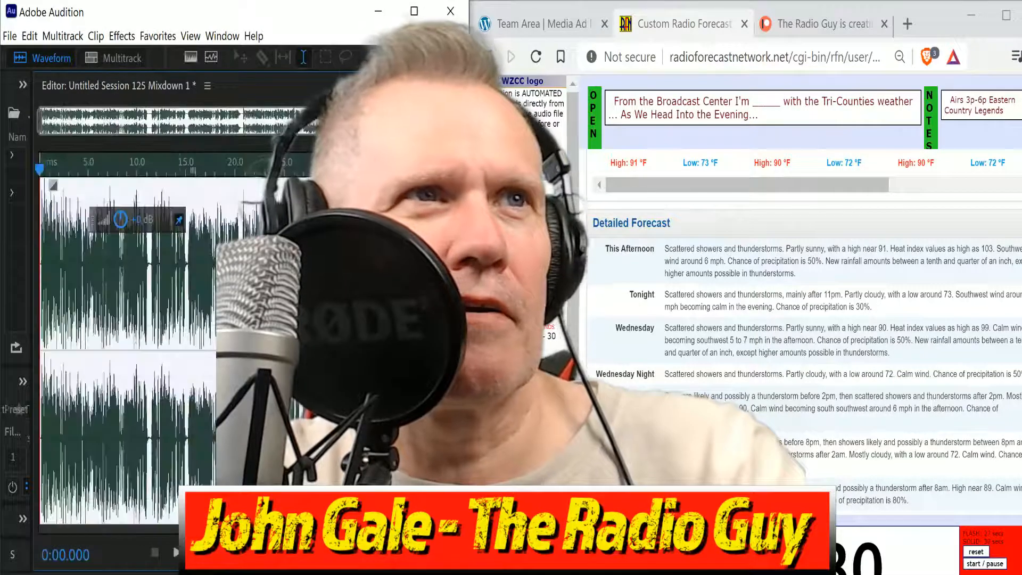
click(177, 553)
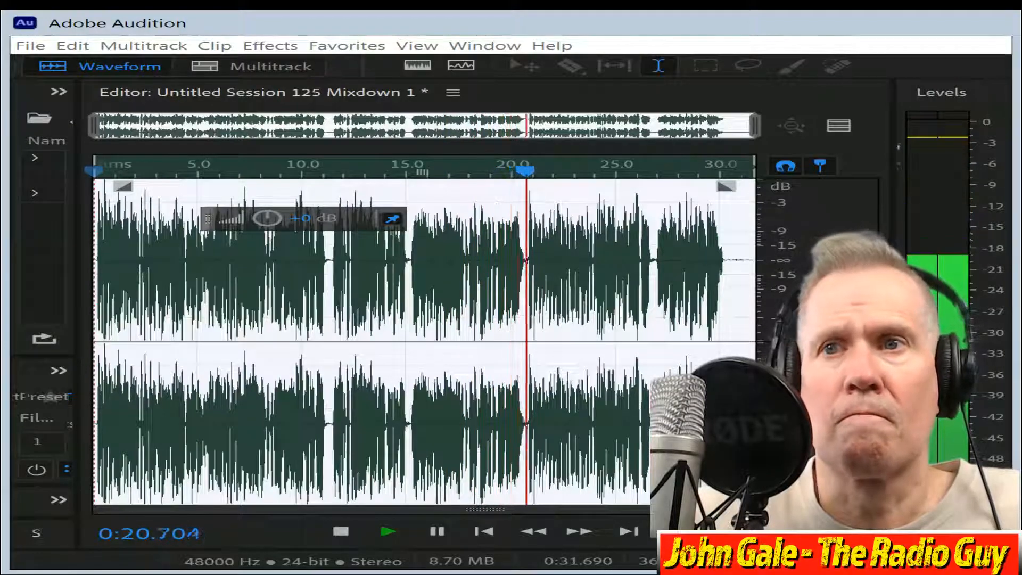
click(340, 532)
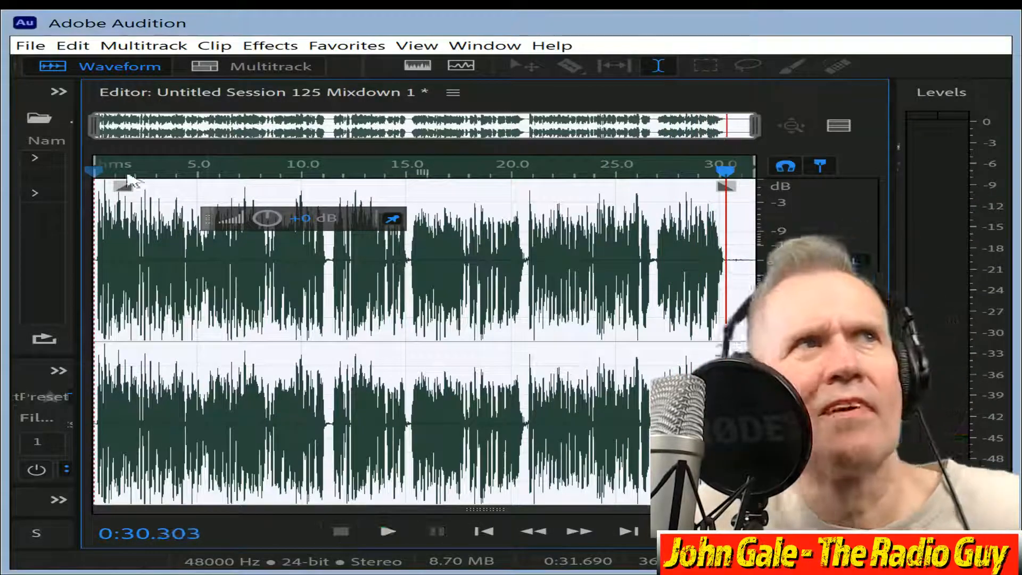
Trim the mixdown by deleting everything after about 30.3 seconds and the roughly 0.2 seconds of silence at its start.
drag(90, 127, 489, 168)
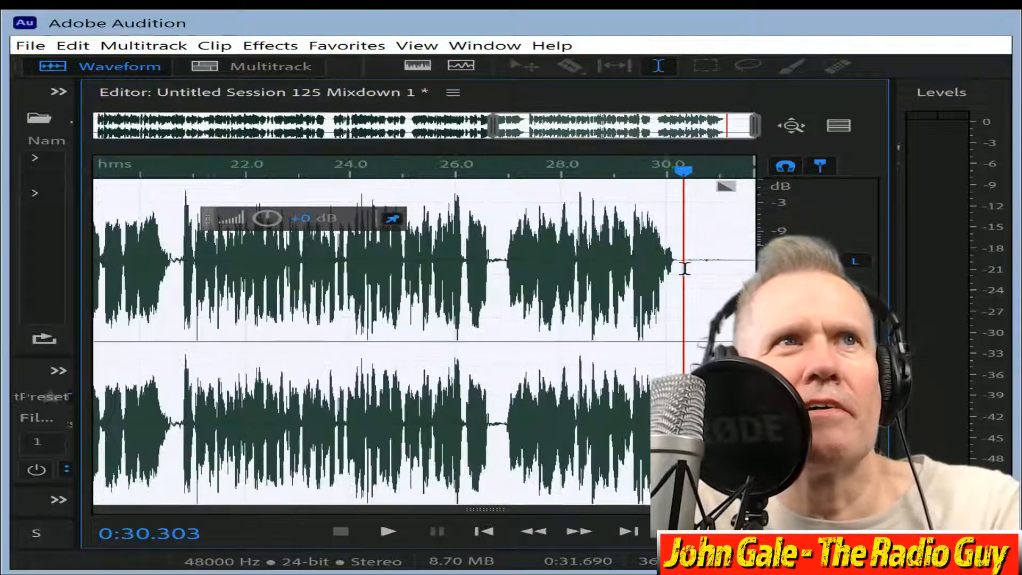
key(shift+Home)
key(Delete)
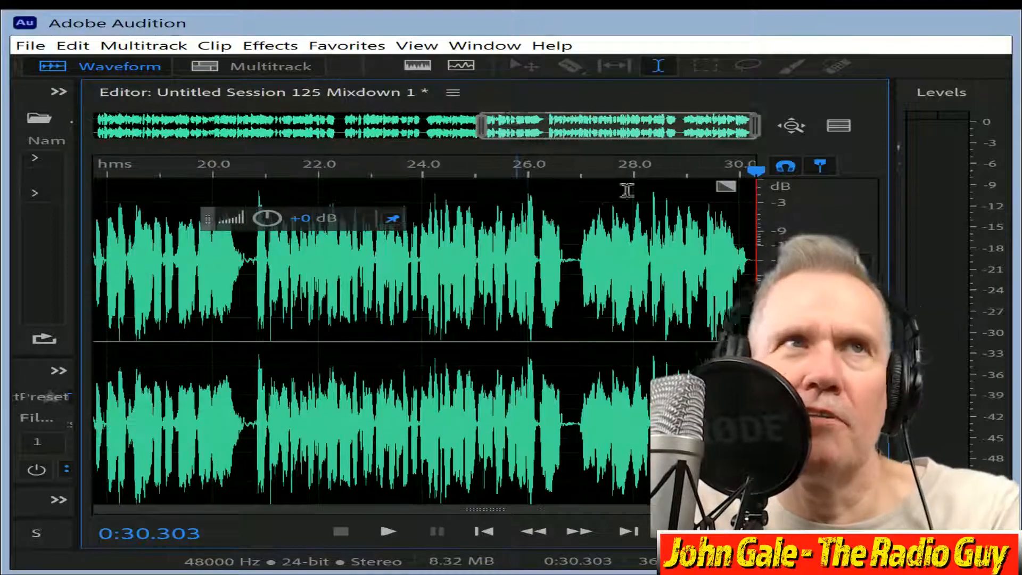
drag(589, 117, 148, 190)
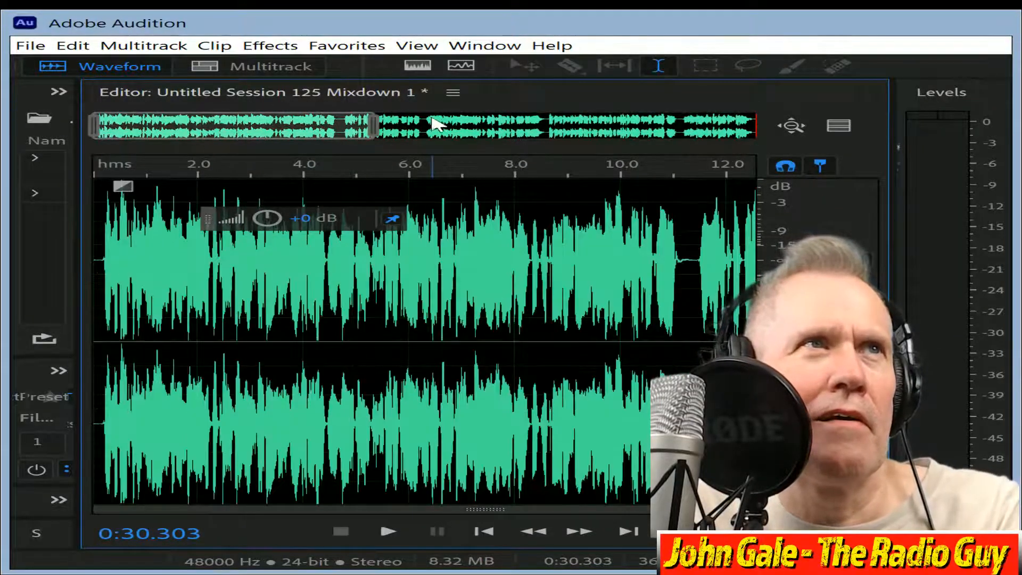
drag(377, 130, 140, 128)
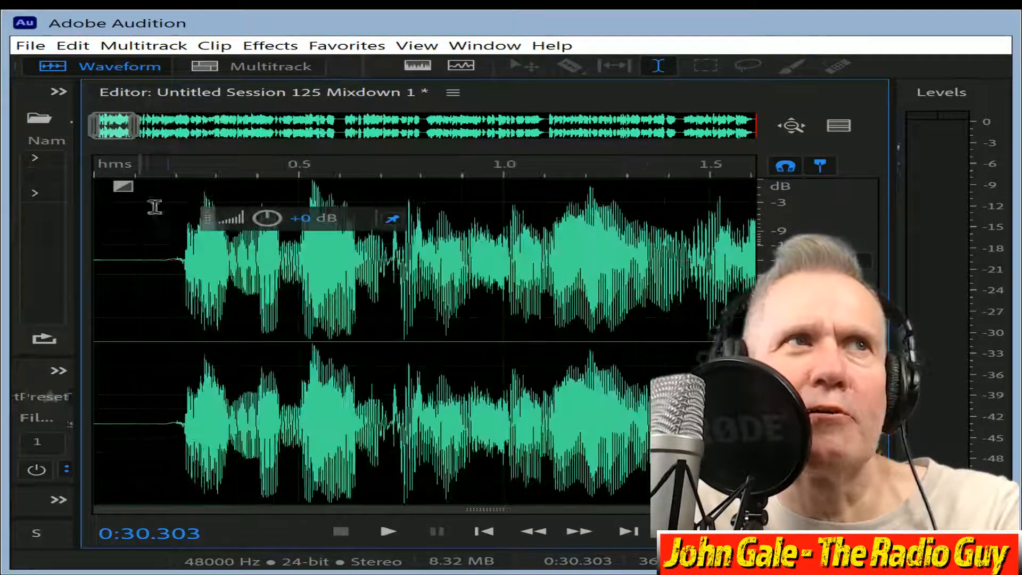
drag(179, 251, 93, 252)
key(Delete)
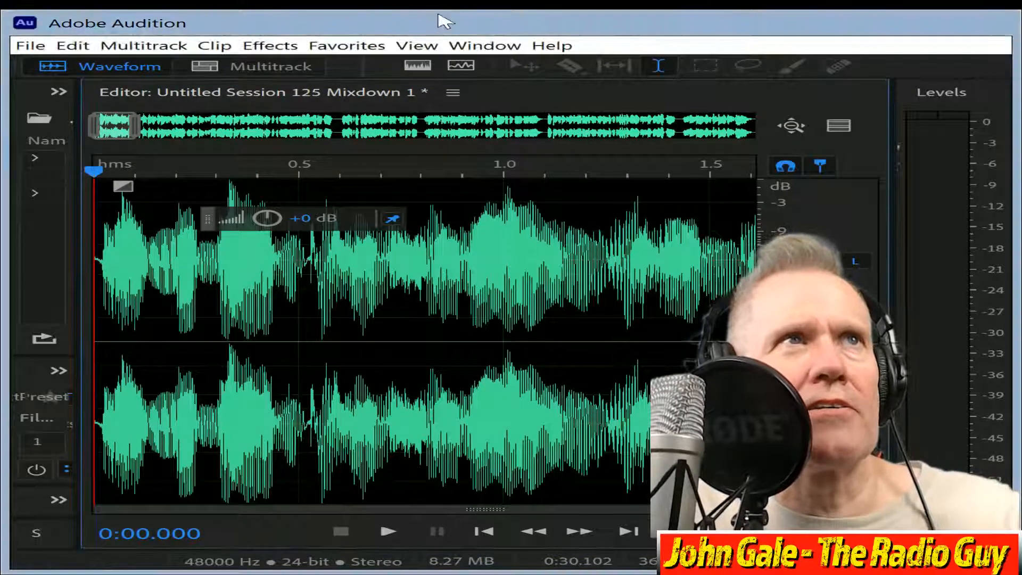
Export the trimmed mixdown as MP3 audio named wzccamadr.mp3 in E:, replacing the existing file.
key(ctrl+s)
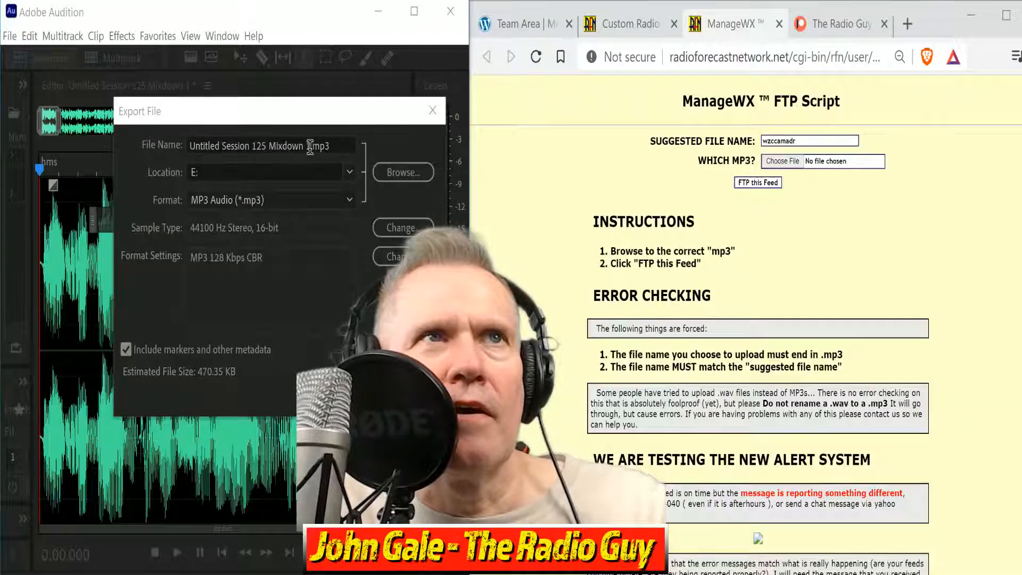
drag(311, 146, 7, 73)
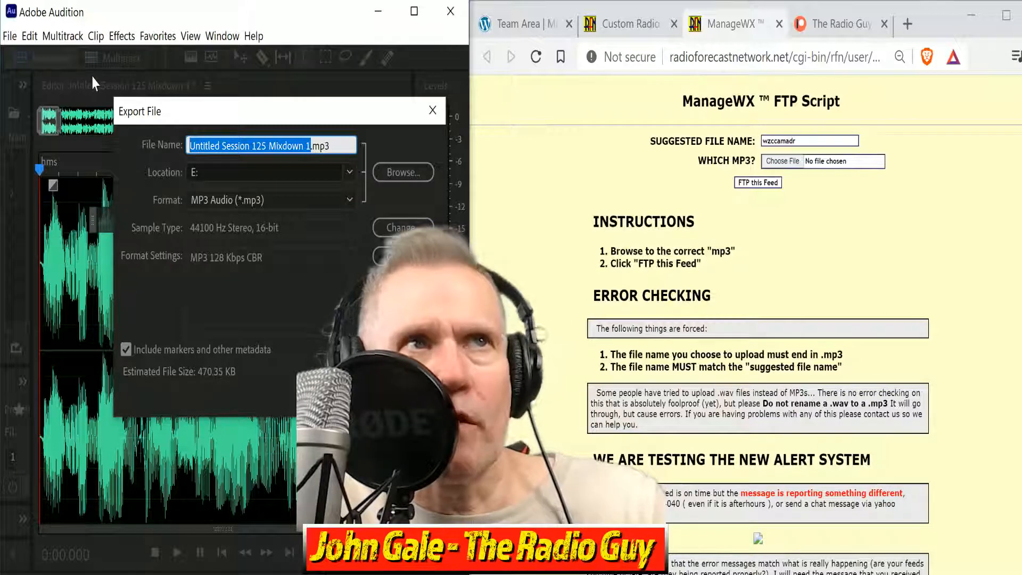
text(wzccamadr)
key(Return)
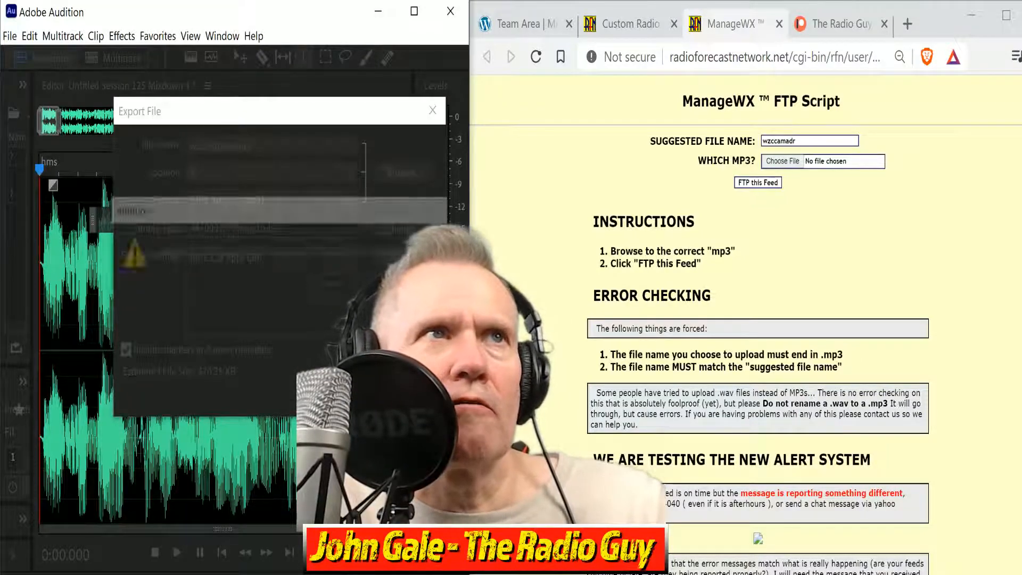
click(354, 297)
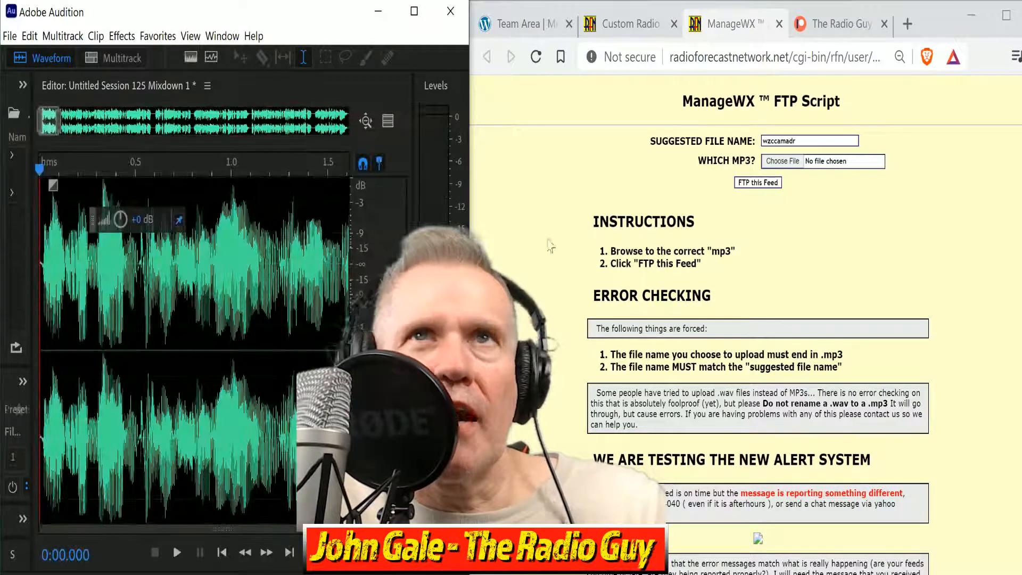
Upload wzccamadr.mp3 from E: through the ManageWX FTP form in the browser and close the results page.
click(781, 161)
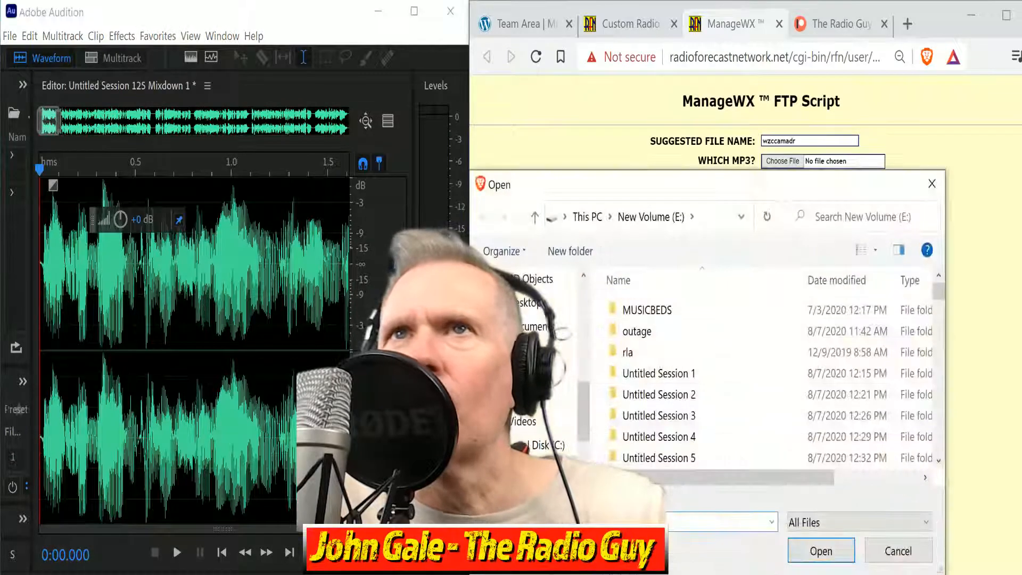
drag(939, 298, 921, 468)
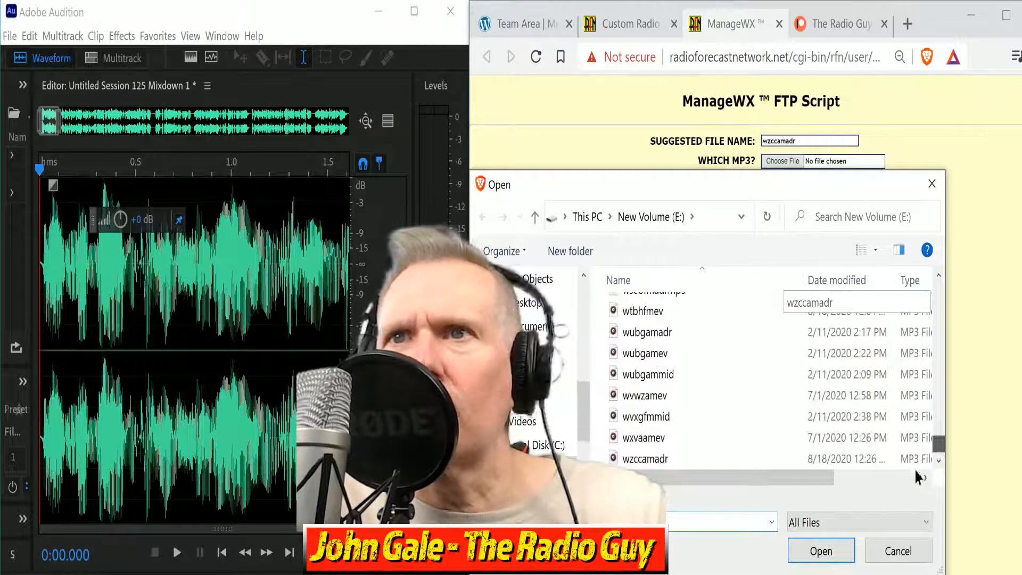
click(661, 461)
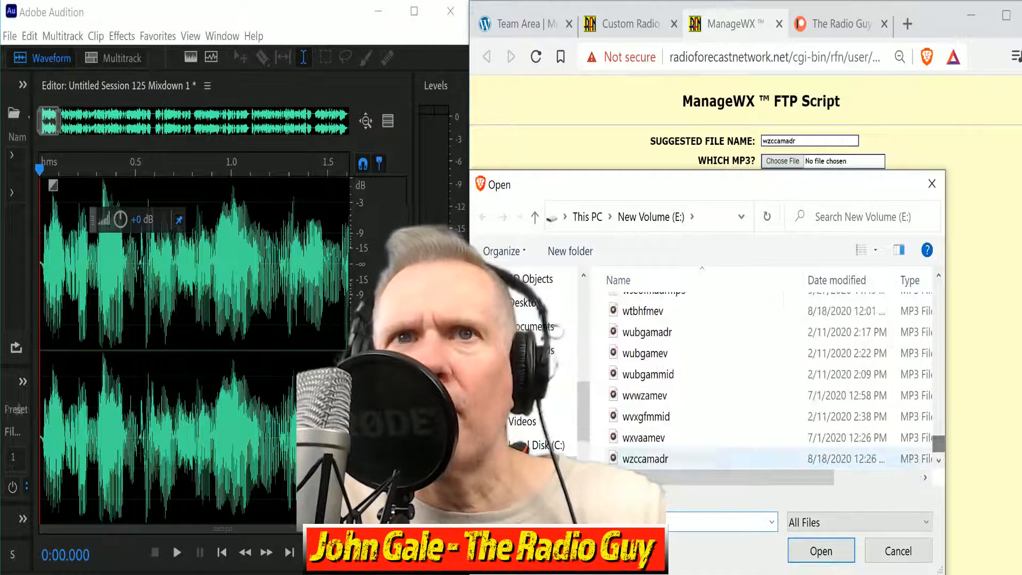
click(821, 550)
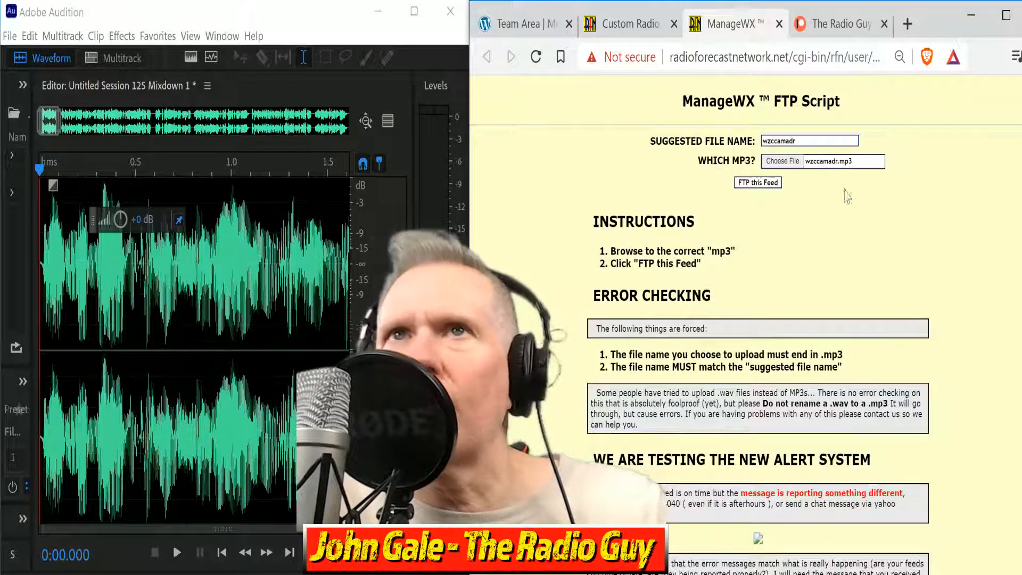
click(762, 189)
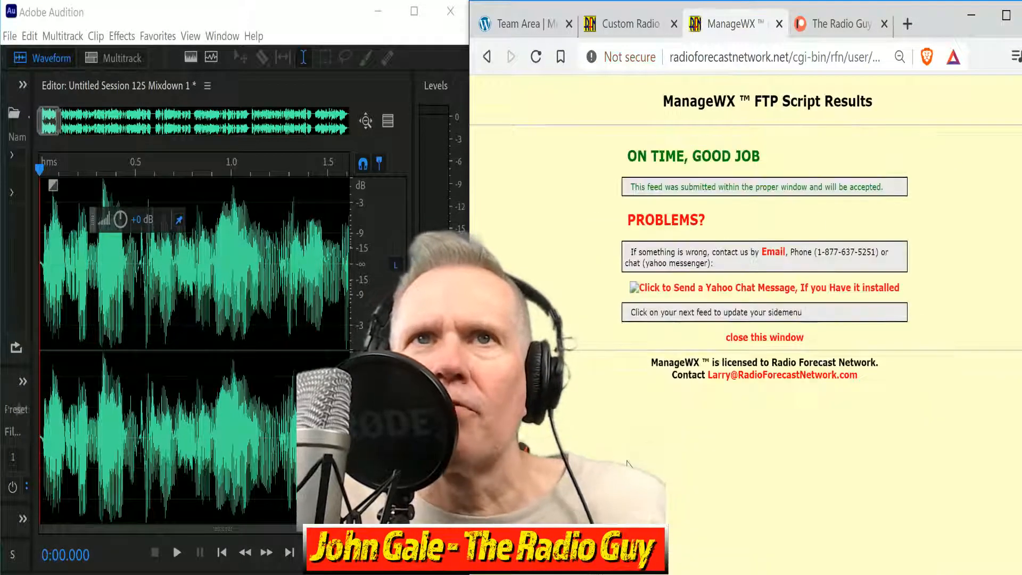
click(757, 338)
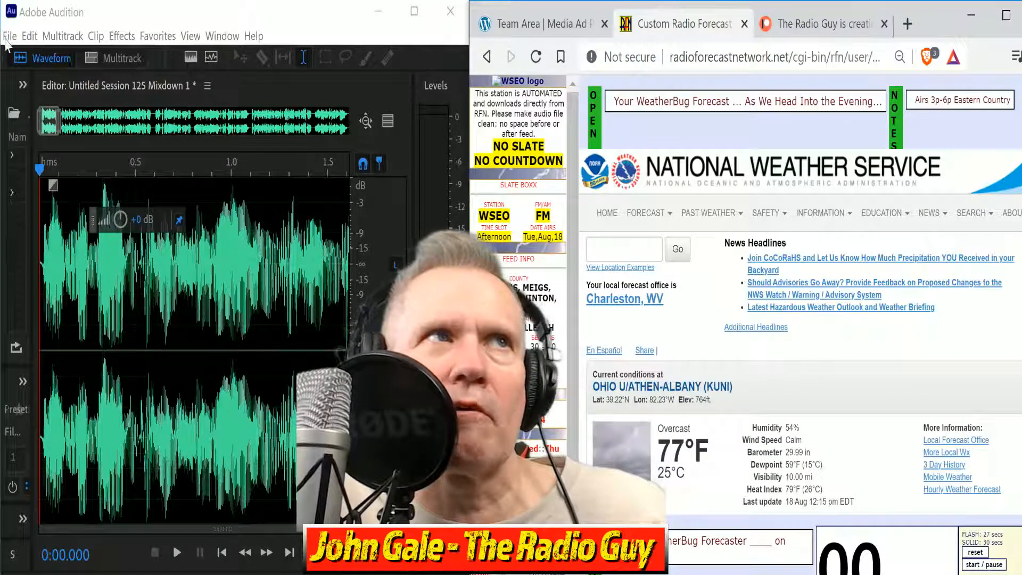
Switch to Audition and close all open files, discarding every unsaved change.
click(9, 37)
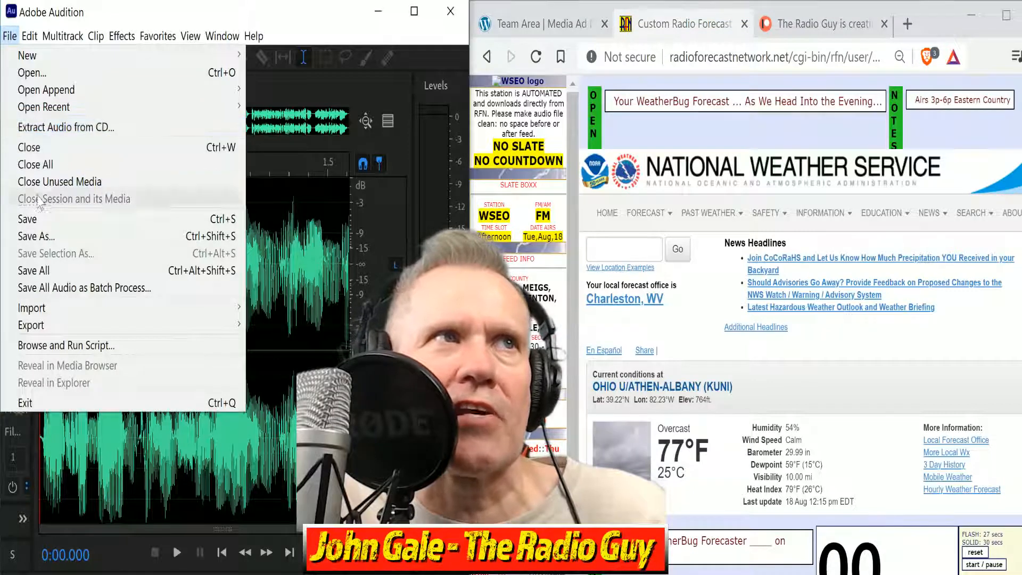
click(39, 166)
click(298, 337)
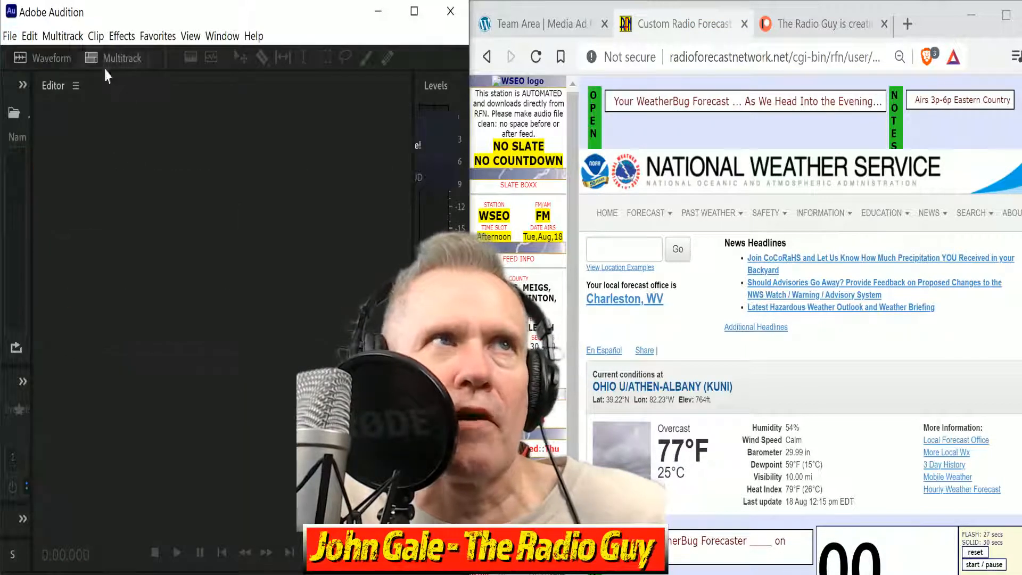
Set up the session for the WSEO forecast in E: as a new multitrack session based on the DRY NEW template.
click(109, 59)
click(314, 282)
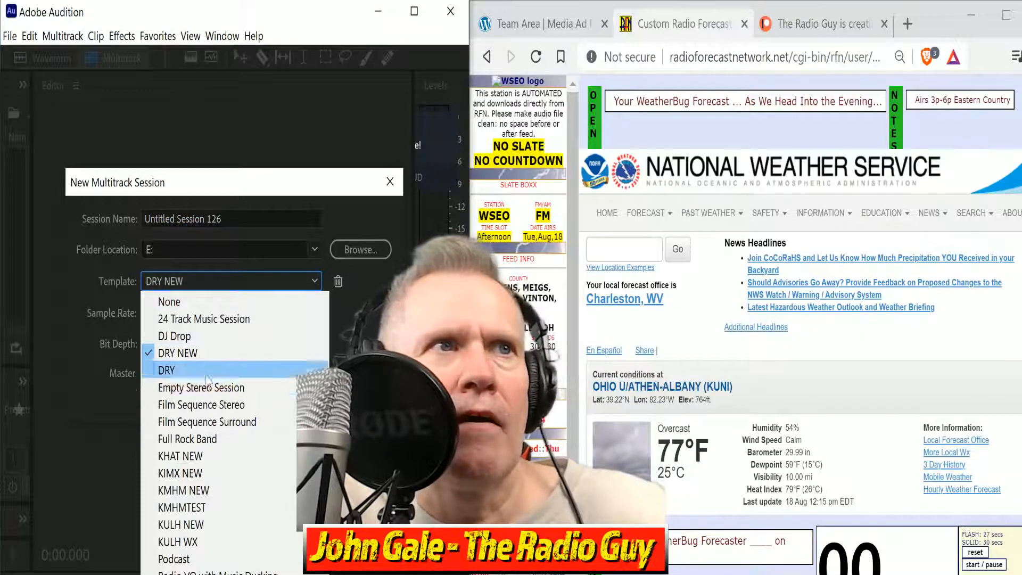
click(264, 353)
click(276, 400)
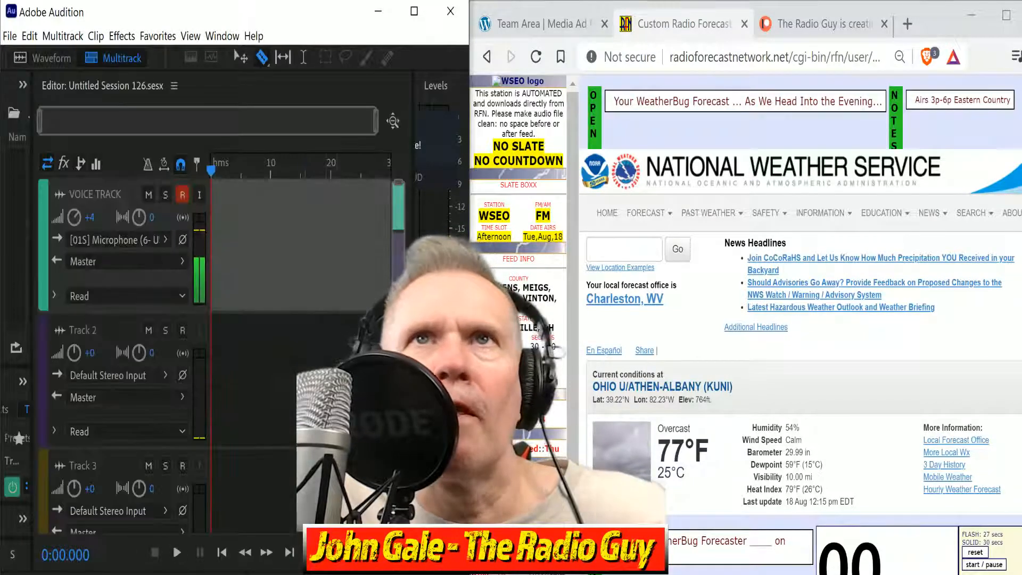
Record the WSEO forecast on the voice track from the Detailed Forecast, timing the final take with the page's stopwatch.
key(shift+space)
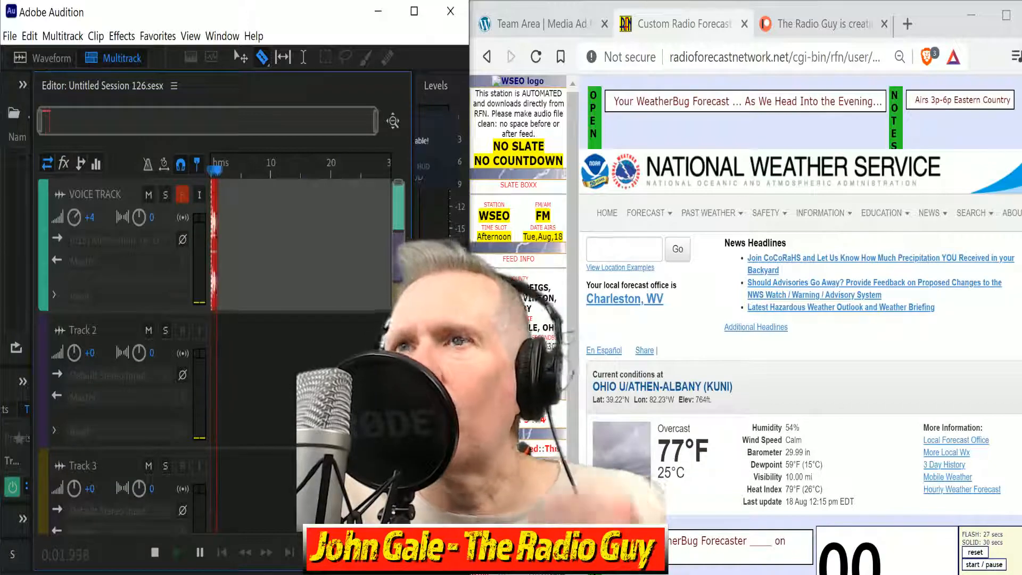
scroll(870, 466, down, 9)
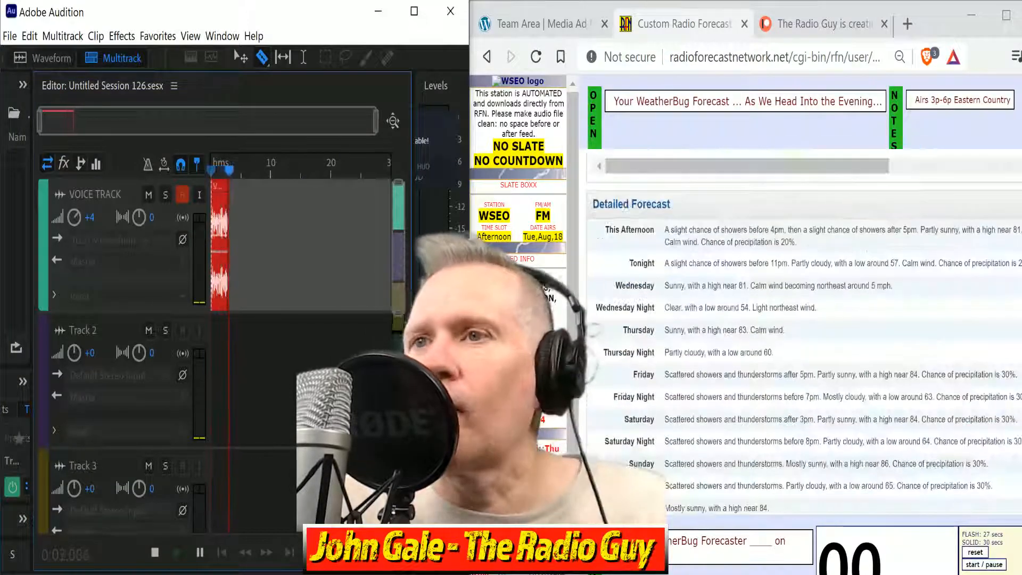
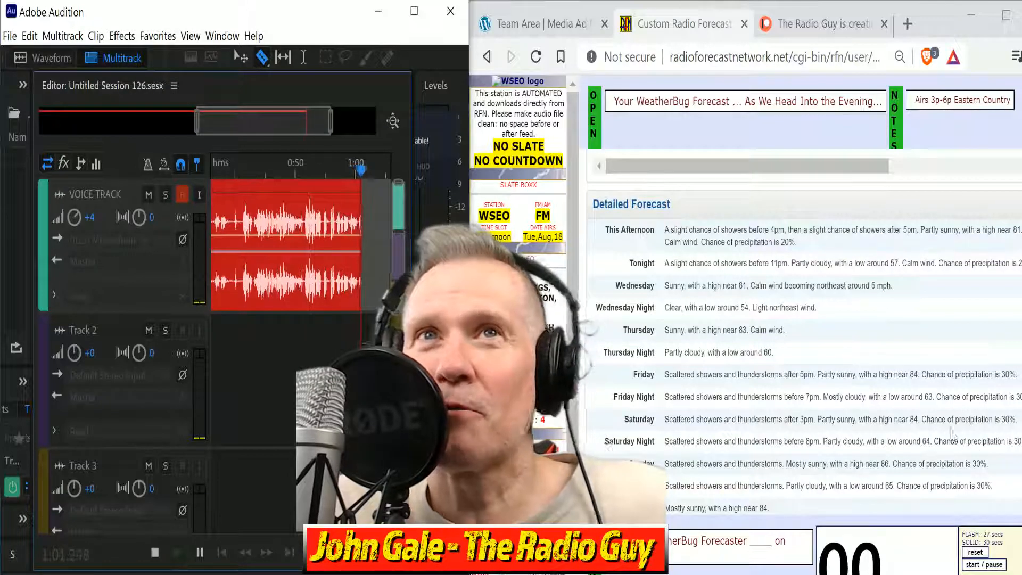
scroll(952, 434, up, 2)
scroll(953, 434, down, 2)
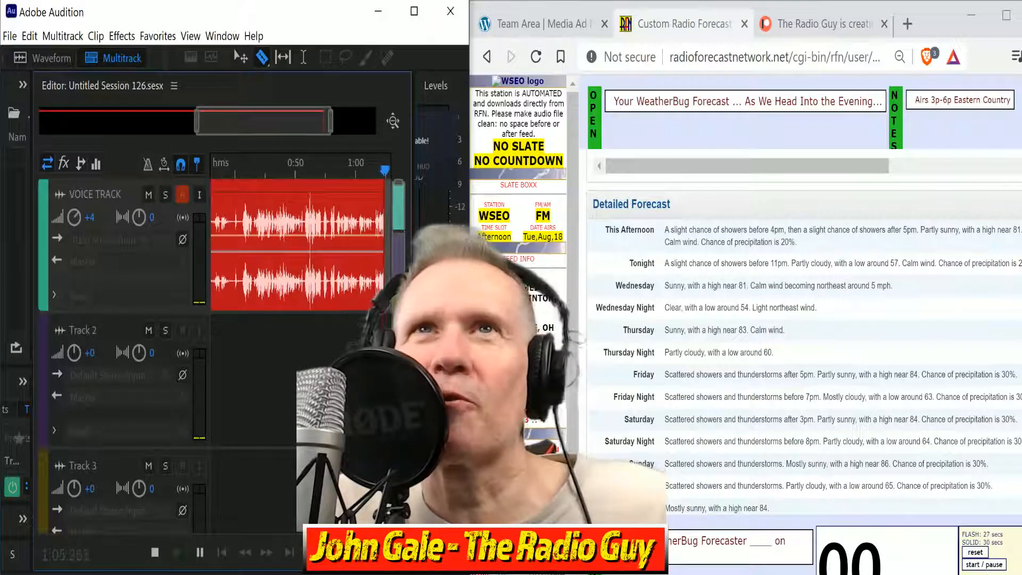
click(995, 565)
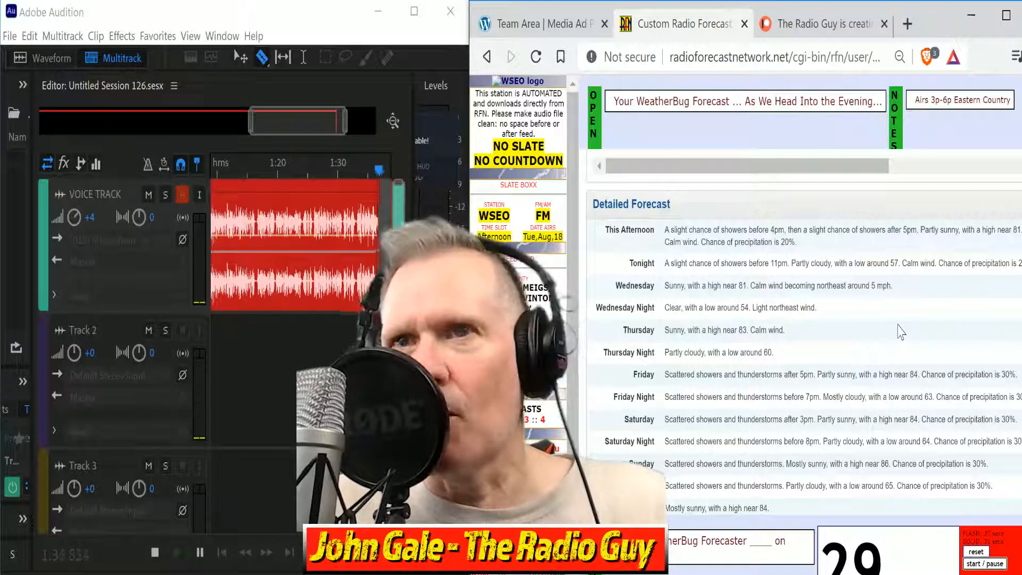
click(155, 553)
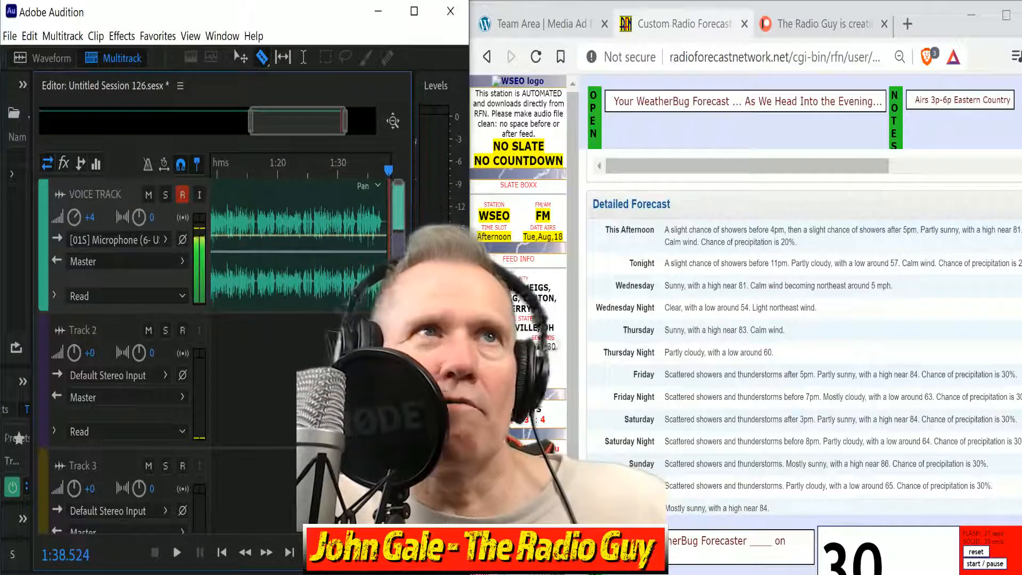
Split the voice recording at about 1:07, delete the part before it and move the remaining take to the session start.
drag(342, 133, 298, 138)
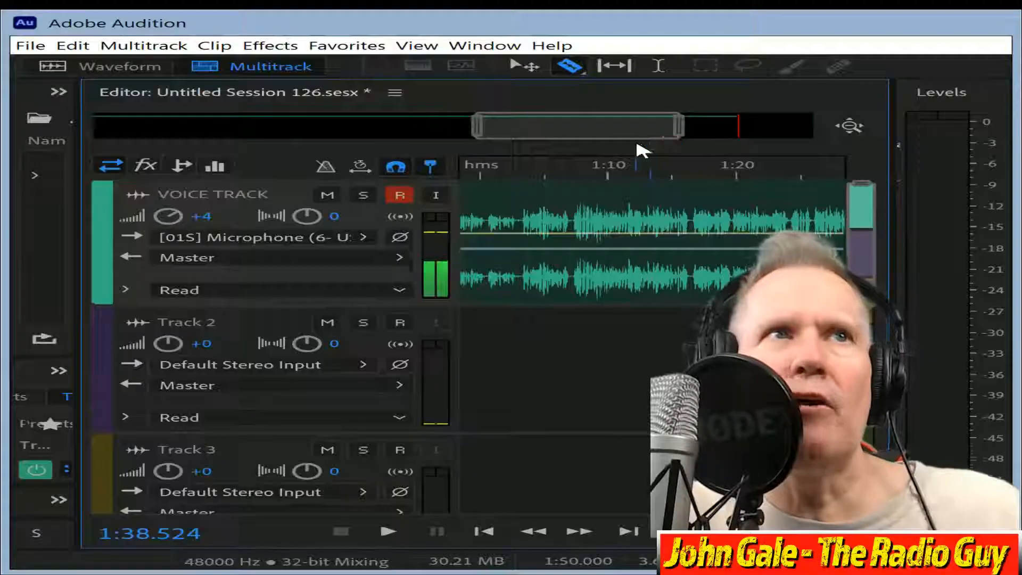
click(572, 209)
click(492, 191)
key(Delete)
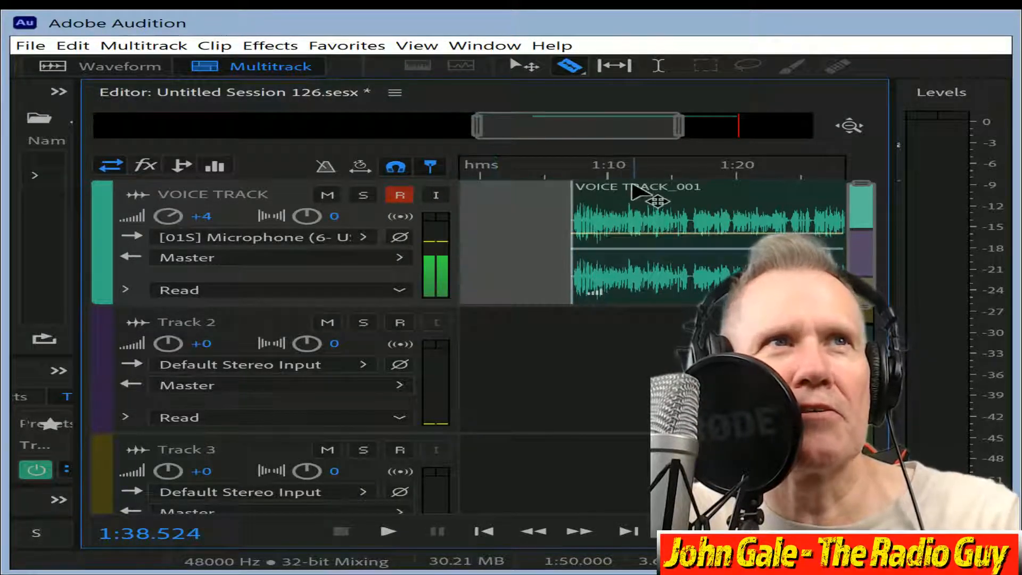
drag(632, 187, 14, 201)
Mix down the WSEO session to a new file and raise its volume, checking it by playback.
key(ctrl+alt+shift+m)
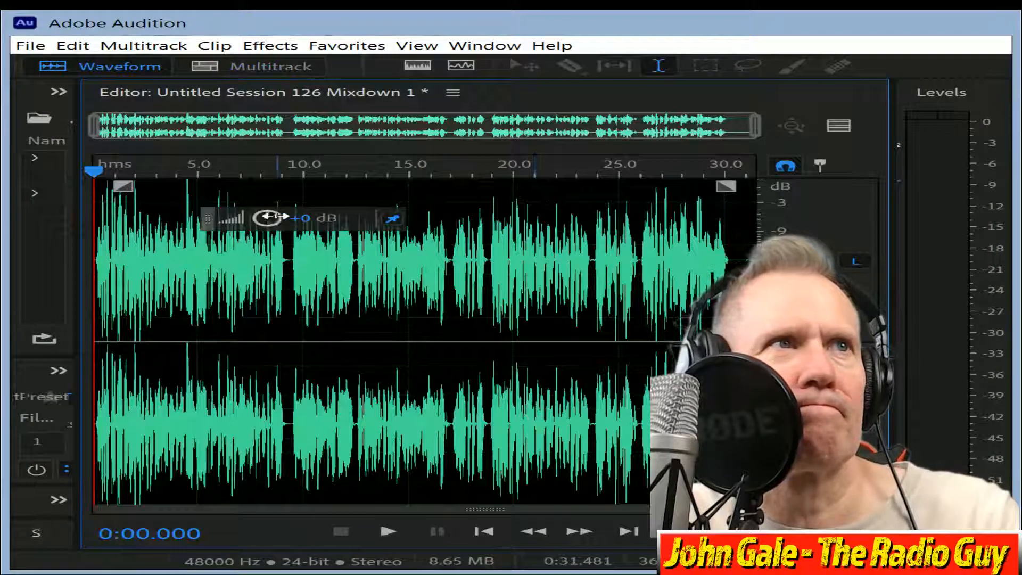
drag(275, 217, 313, 217)
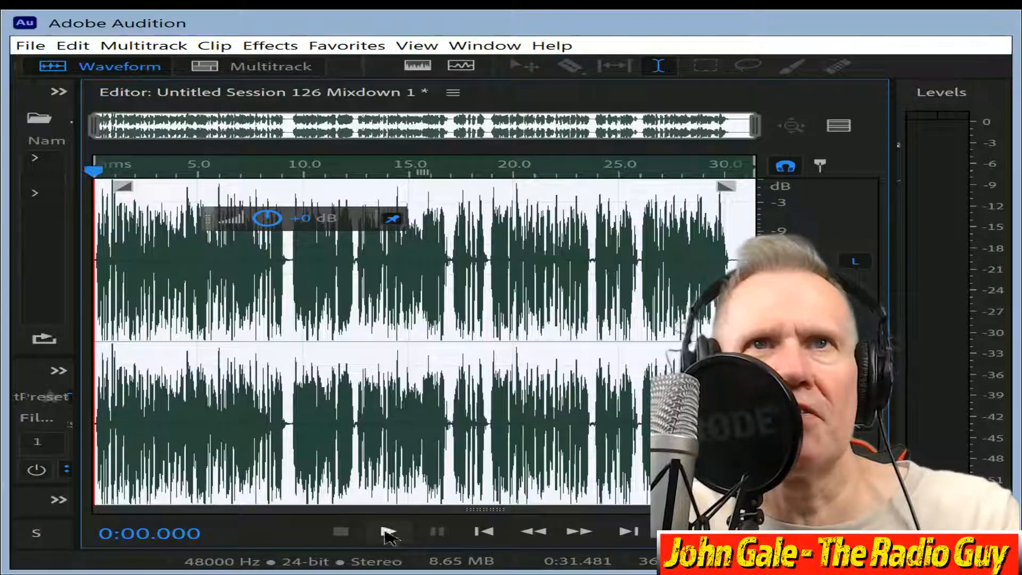
click(389, 533)
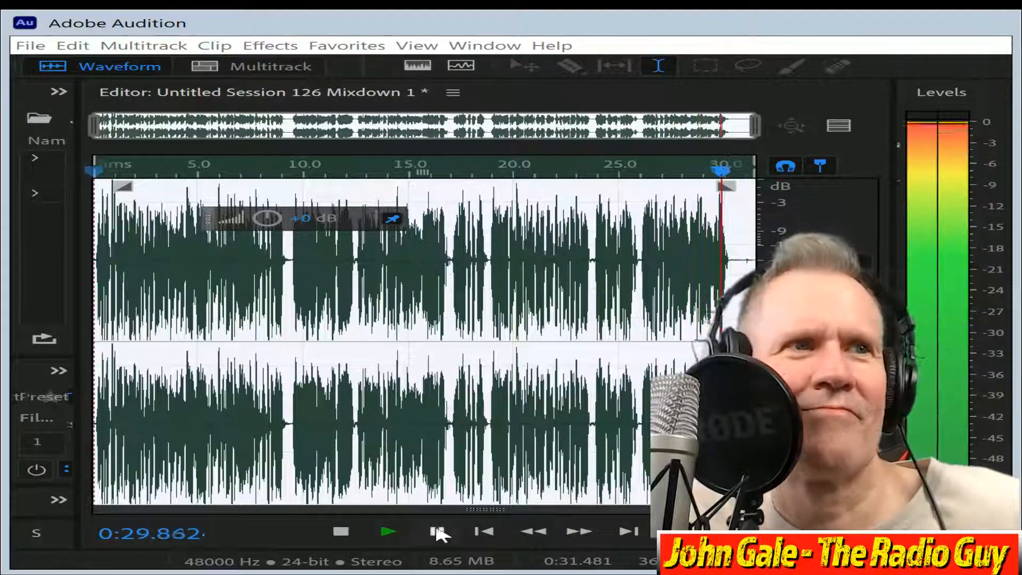
click(342, 531)
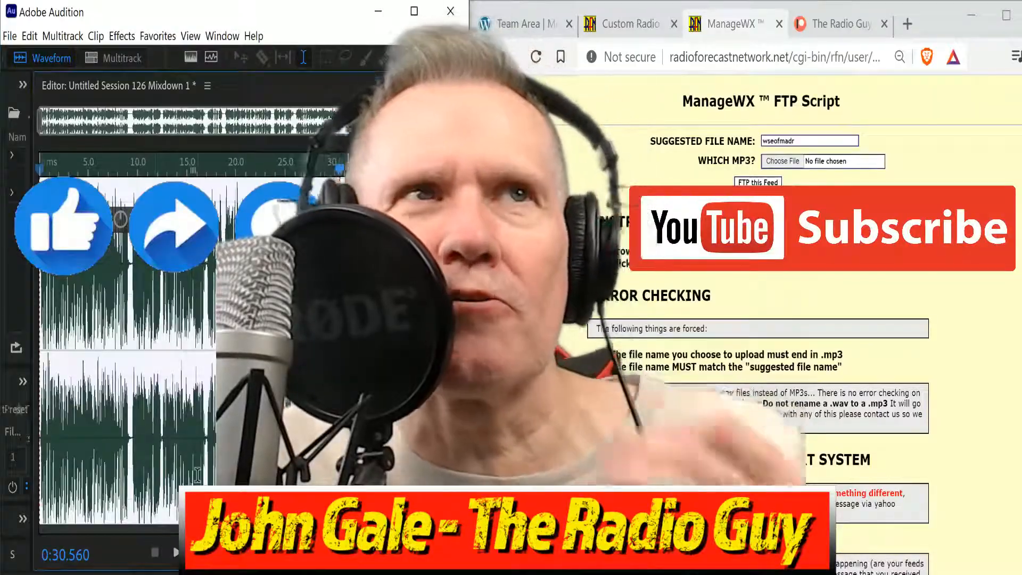
Trim the silence off the end and the beginning of the WSEO mixdown.
scroll(249, 162, up, 5)
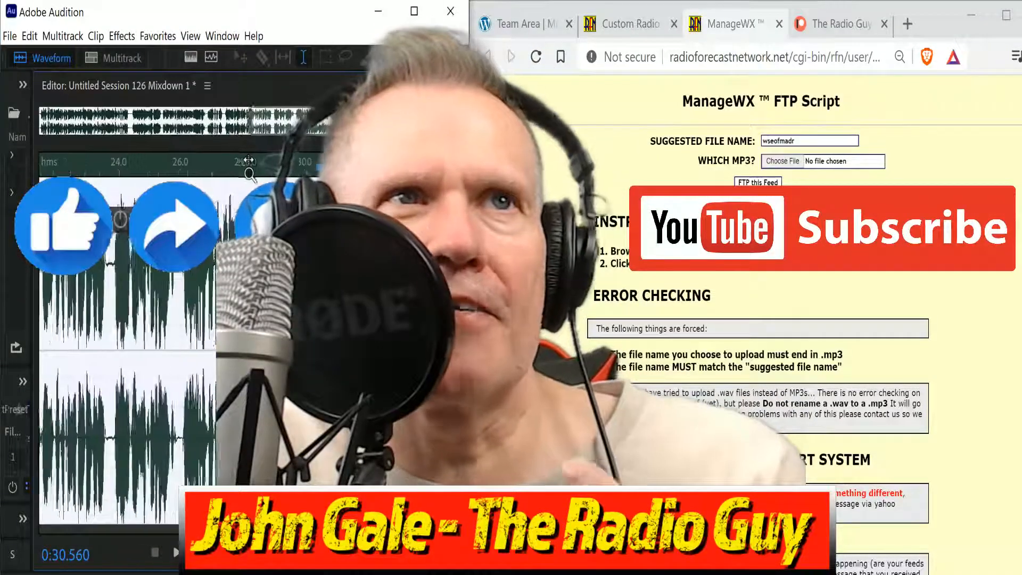
drag(249, 162, 250, 162)
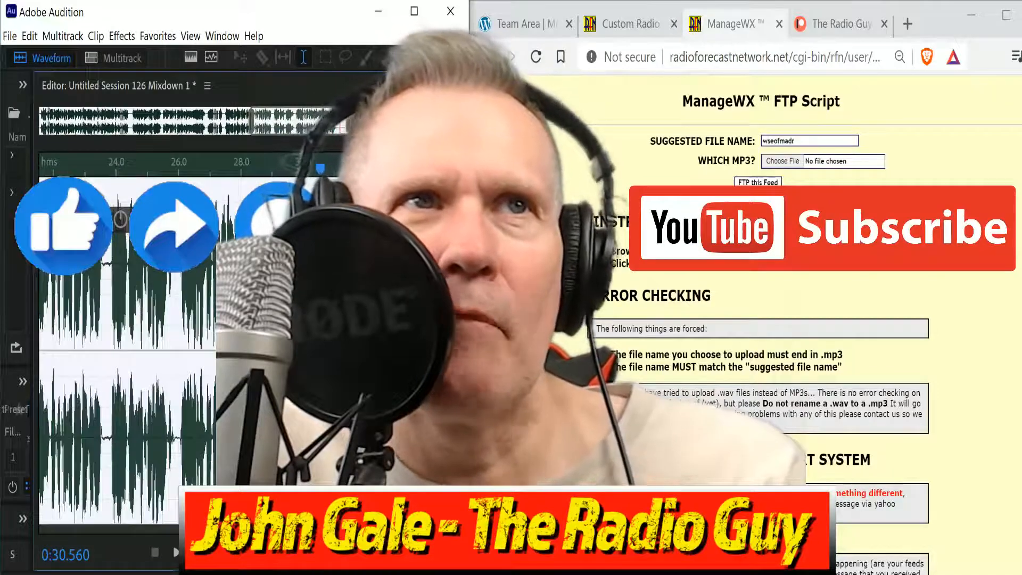
drag(310, 256, 348, 256)
key(Delete)
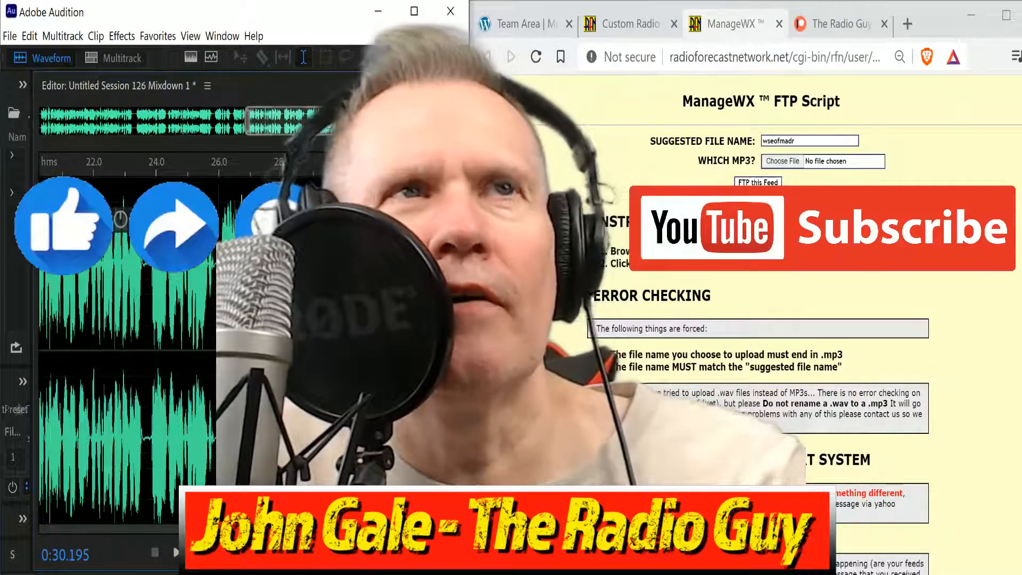
drag(318, 122, 1, 101)
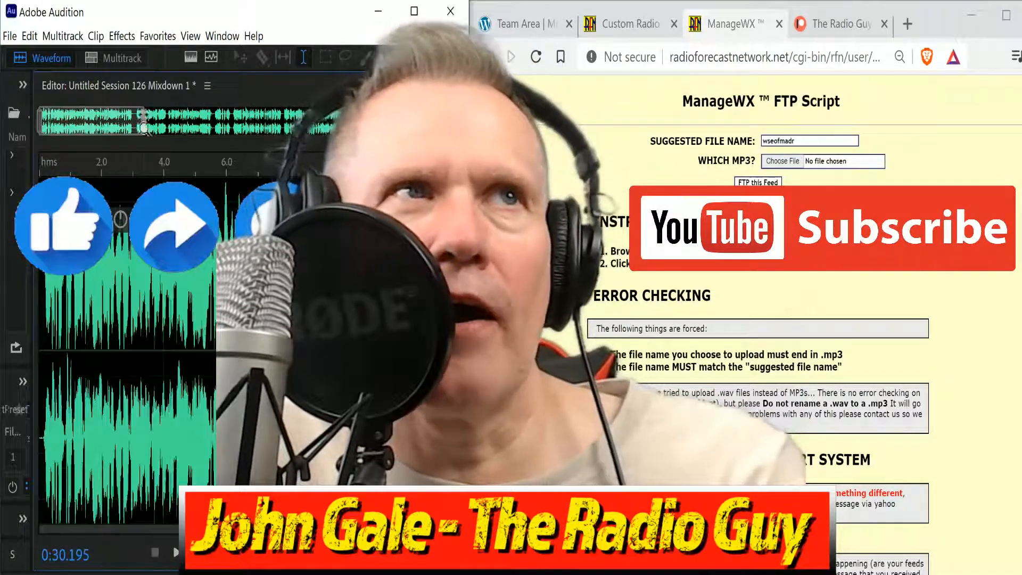
drag(144, 138, 66, 143)
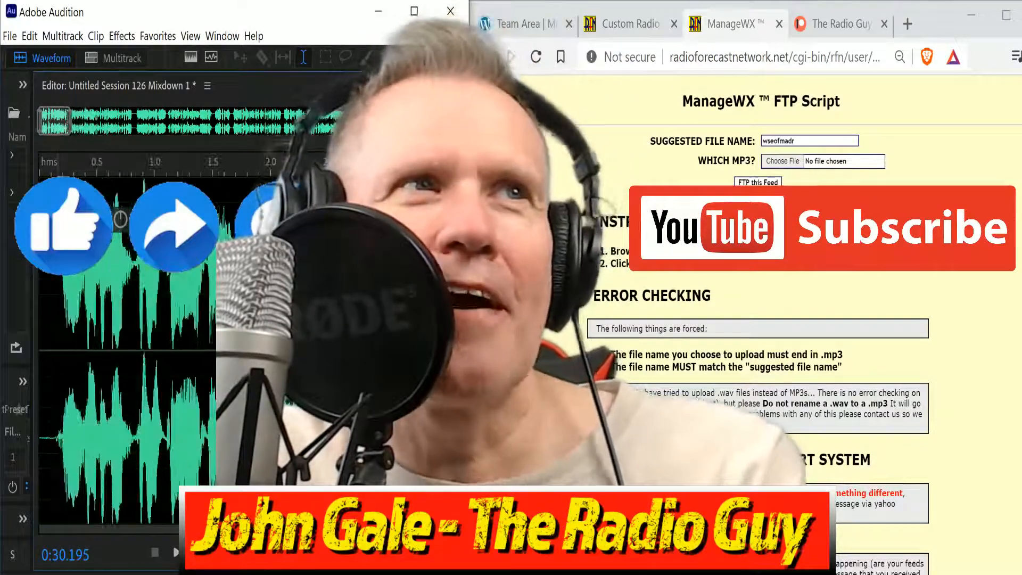
drag(52, 239, 7, 240)
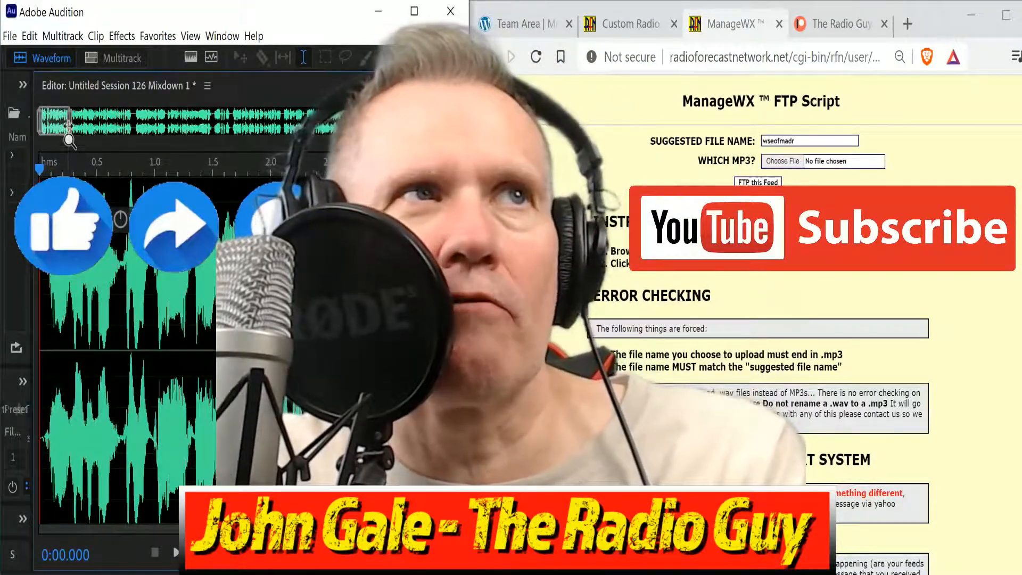
drag(70, 133, 387, 134)
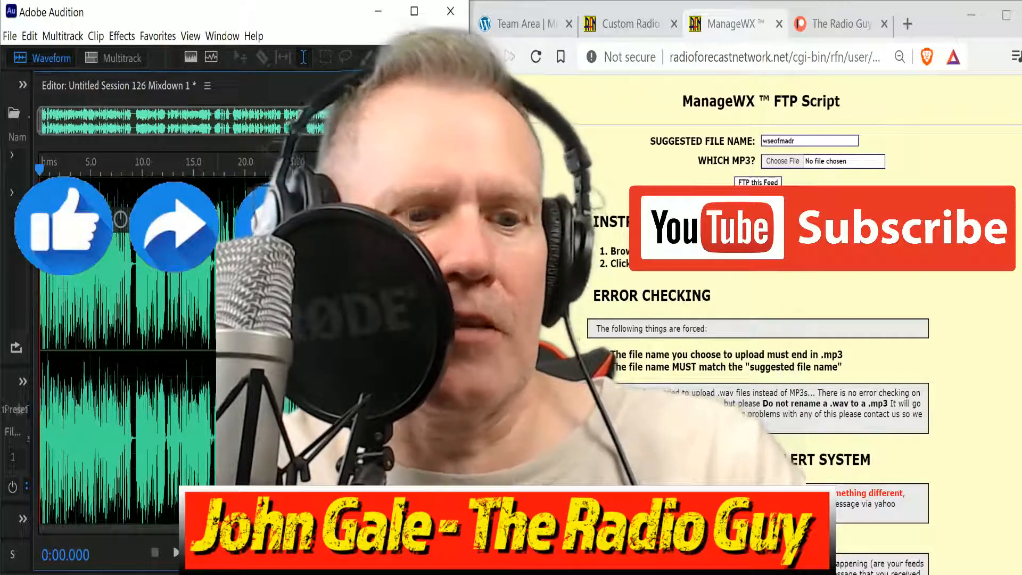
Export the trimmed mixdown as MP3 audio named wseofmadr.mp3 in E:, replacing the existing file.
key(ctrl+shift+e)
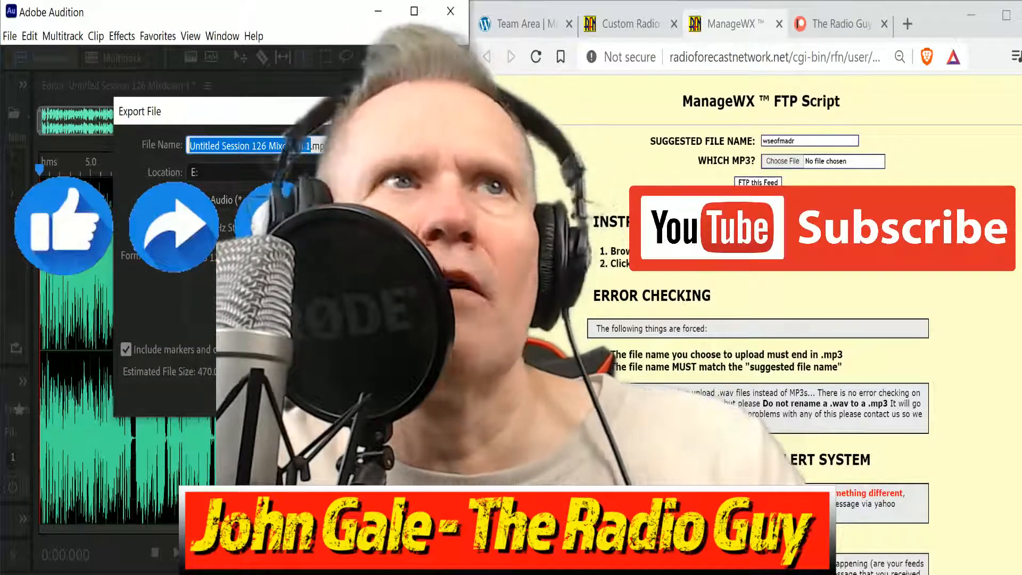
text(wseofmadr)
key(Return)
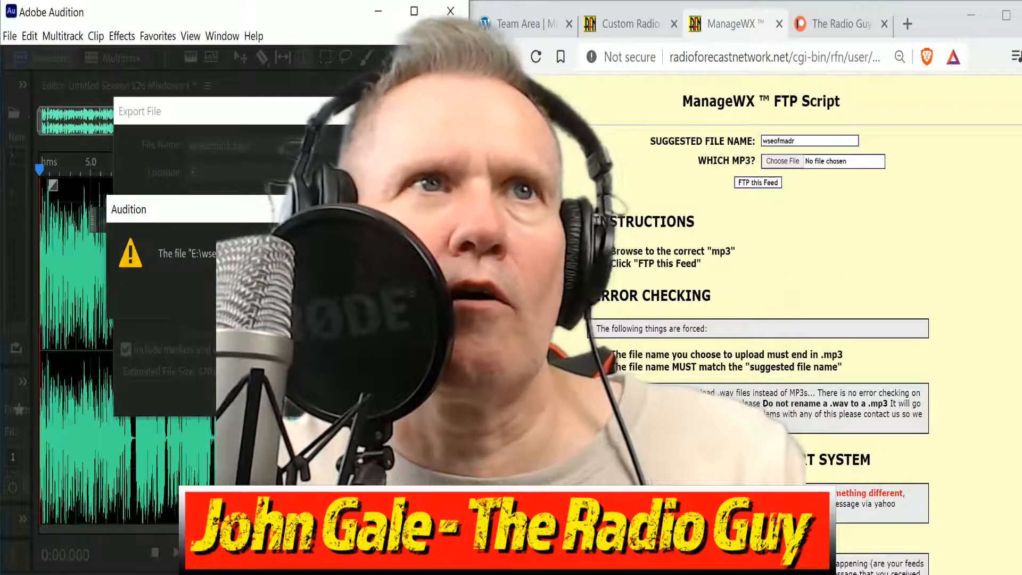
key(Return)
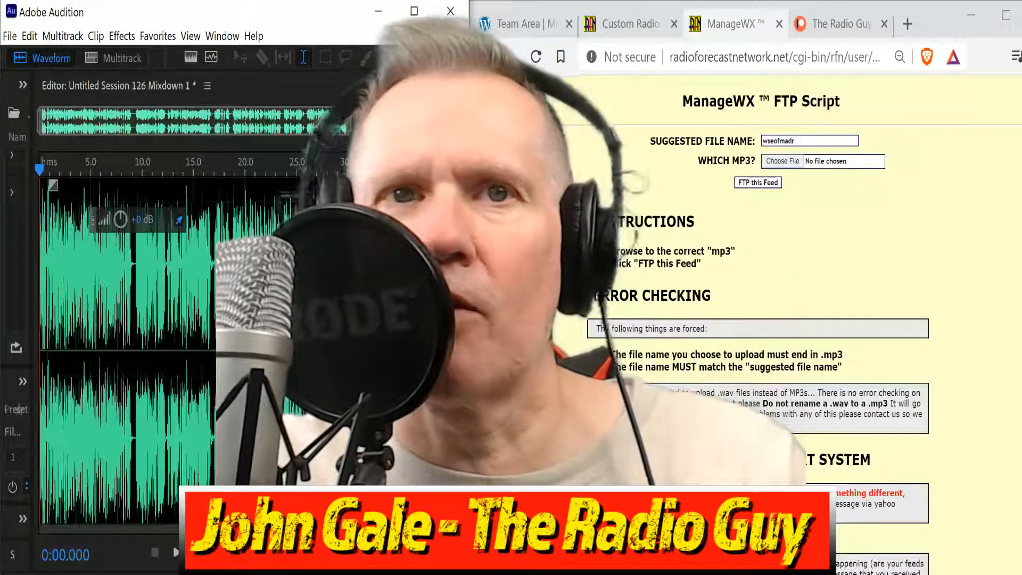
Upload wseofmadr.mp3 from E: through the ManageWX FTP form in the browser and close the results page.
click(773, 277)
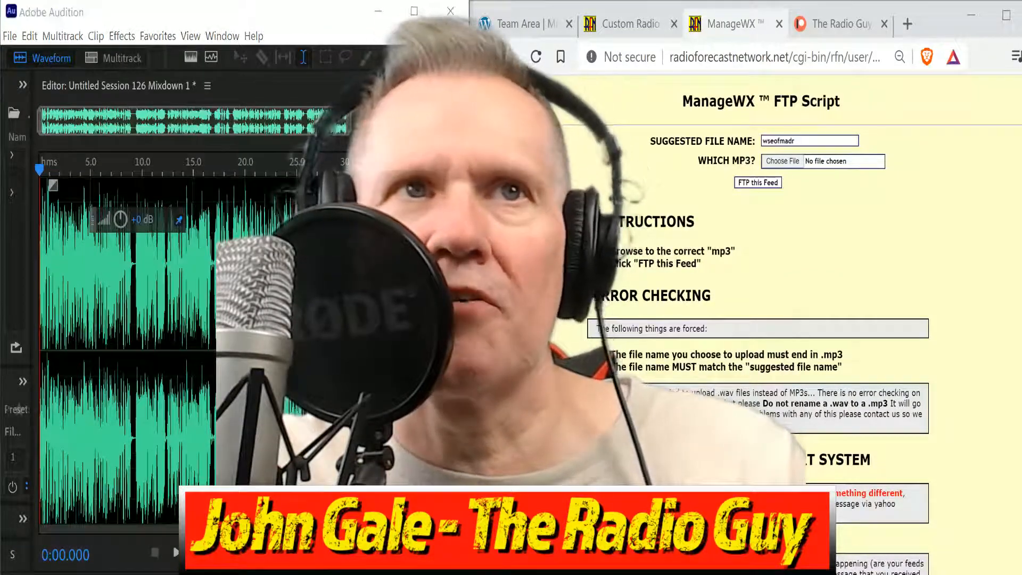
click(779, 161)
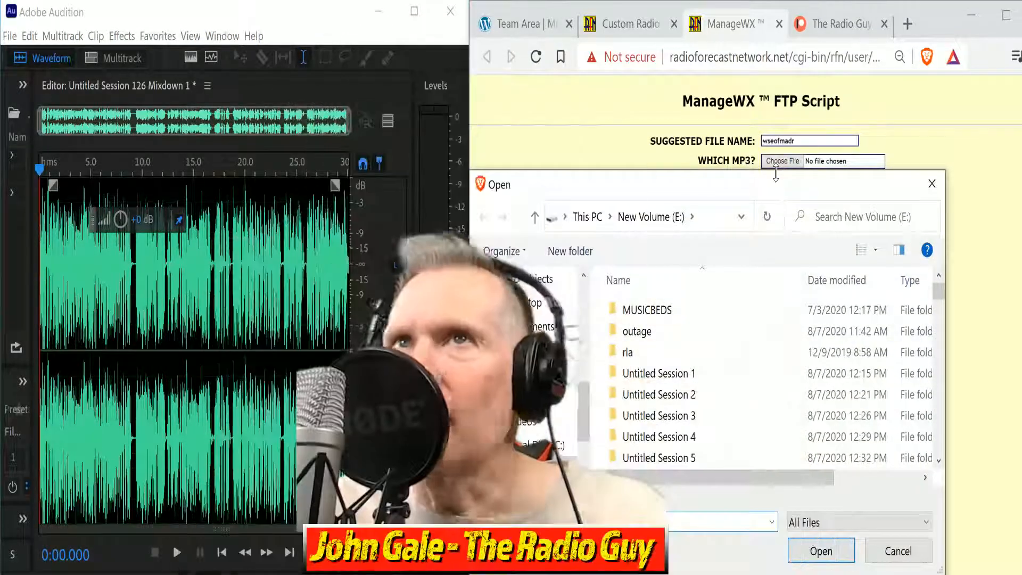
drag(938, 291, 938, 454)
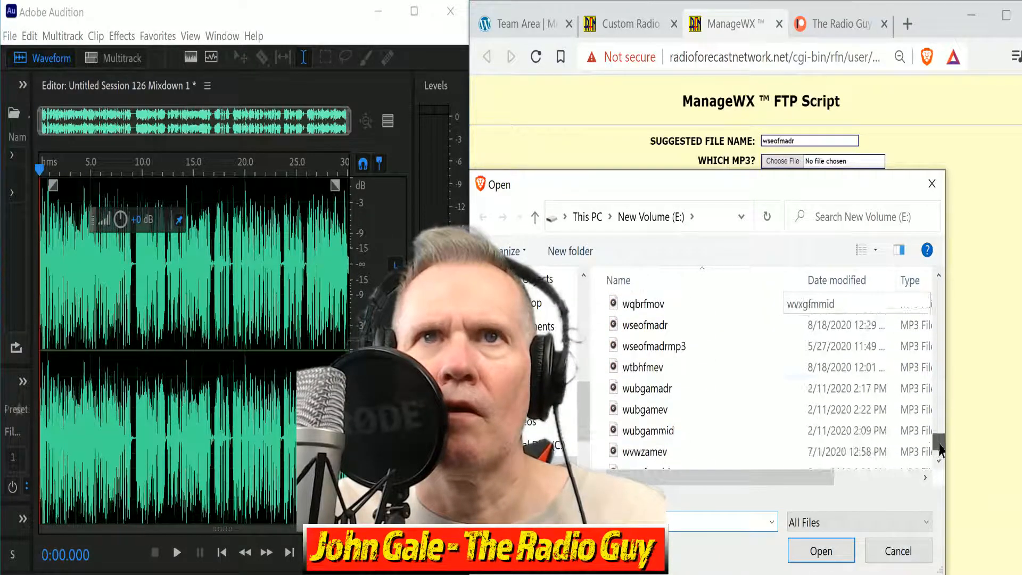
click(666, 324)
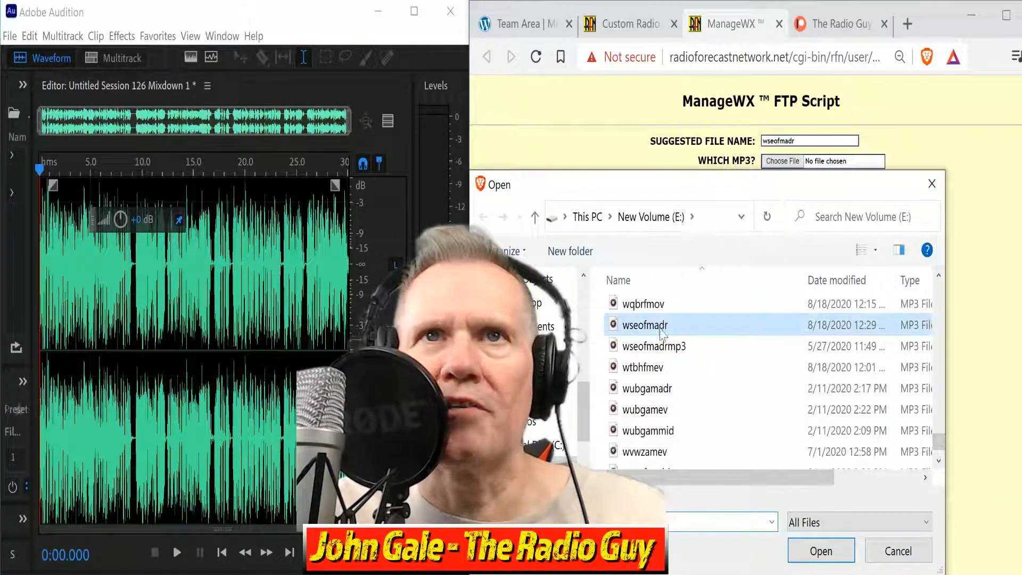
click(822, 551)
click(760, 183)
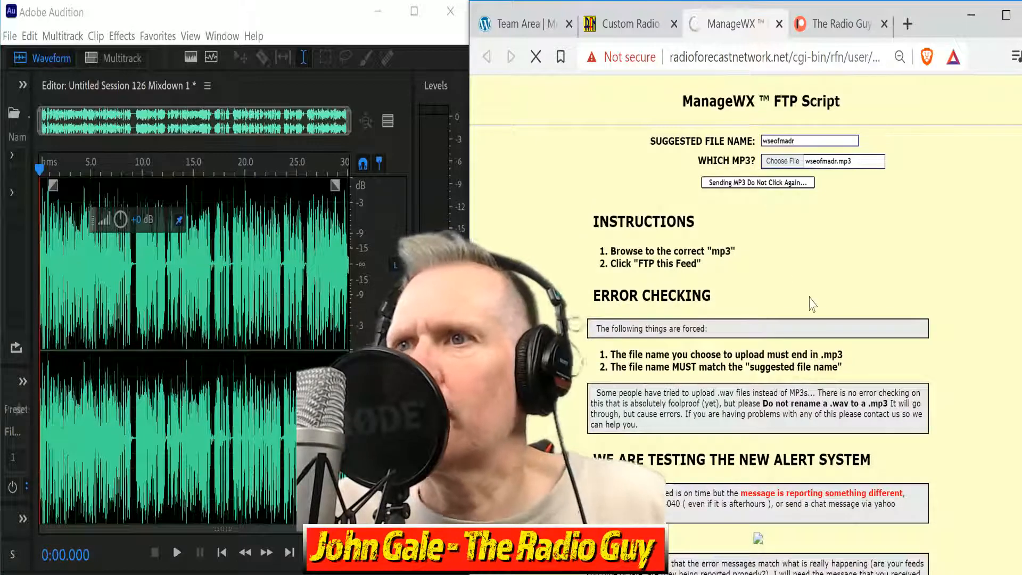
click(750, 335)
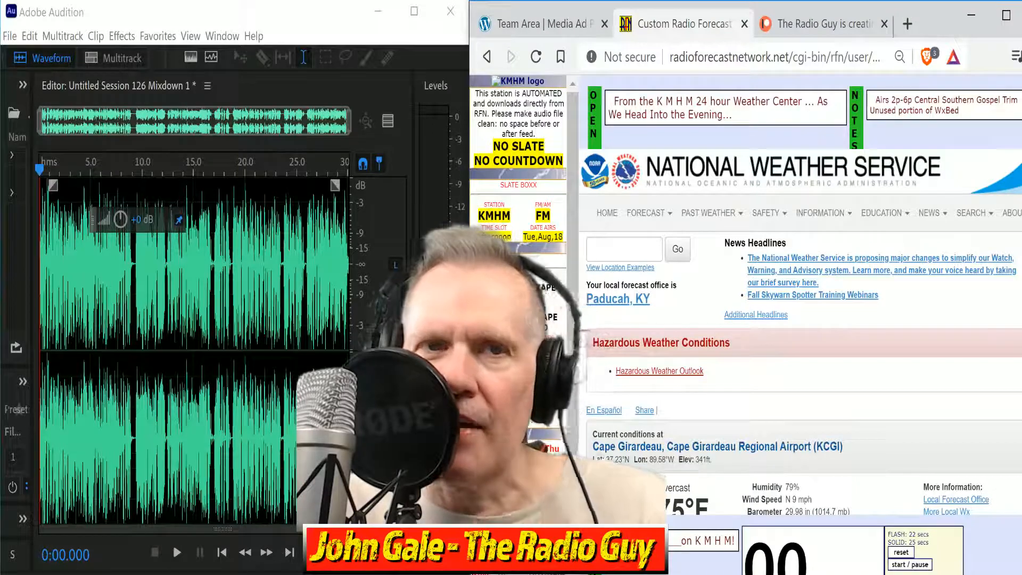
Export the mixdown as MP3 audio named kmhmfmadr.mp3 in E:, replacing the existing file.
drag(39, 143, 323, 176)
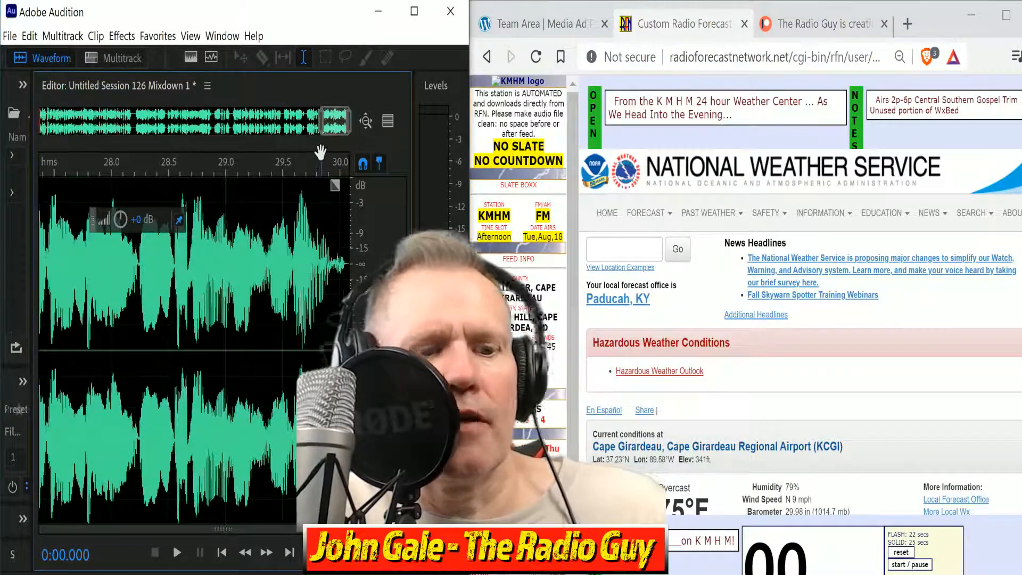
key(ctrl+shift+e)
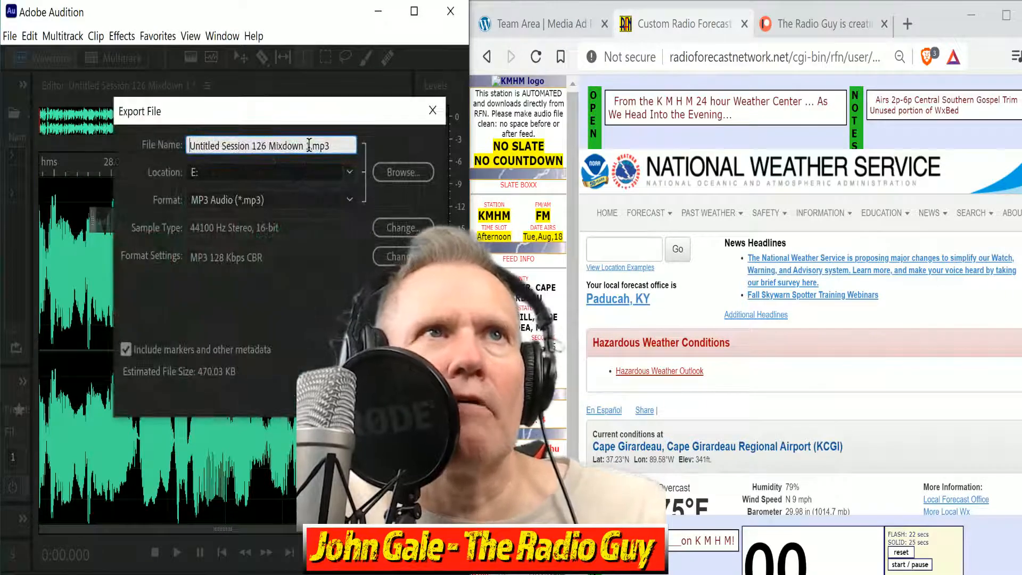
drag(309, 145, 1, 135)
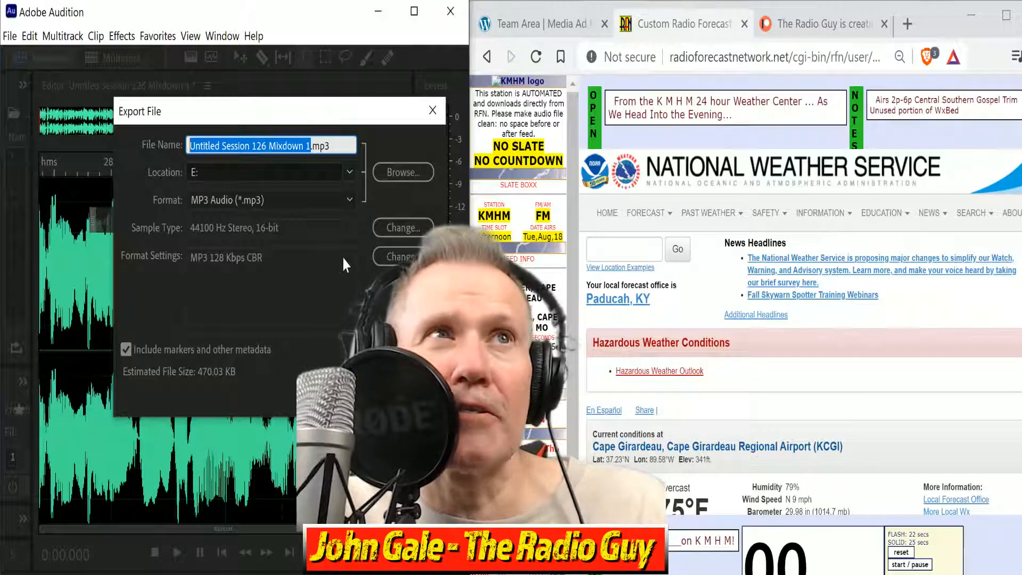
text(wseofmadr)
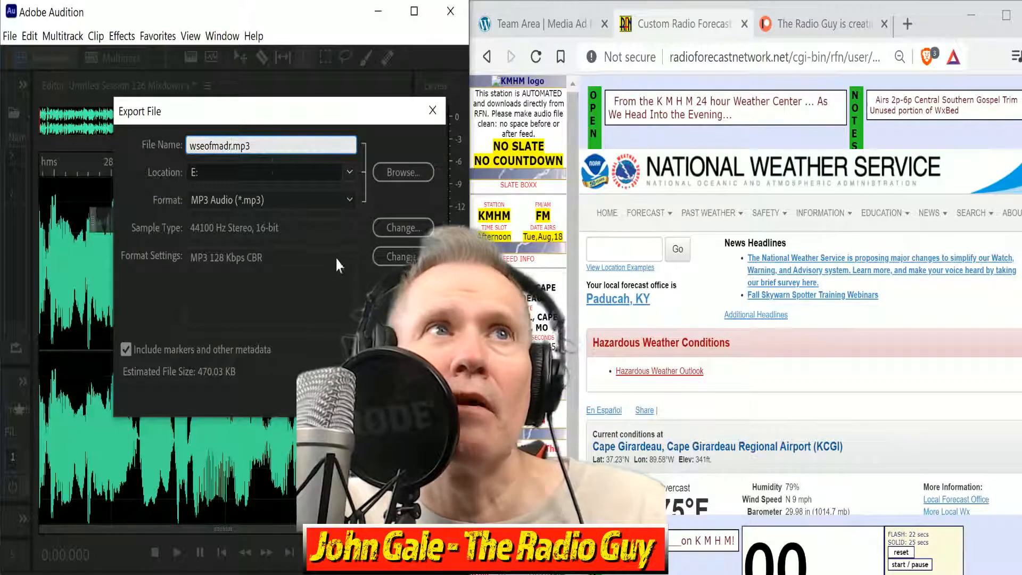
double_click(225, 144)
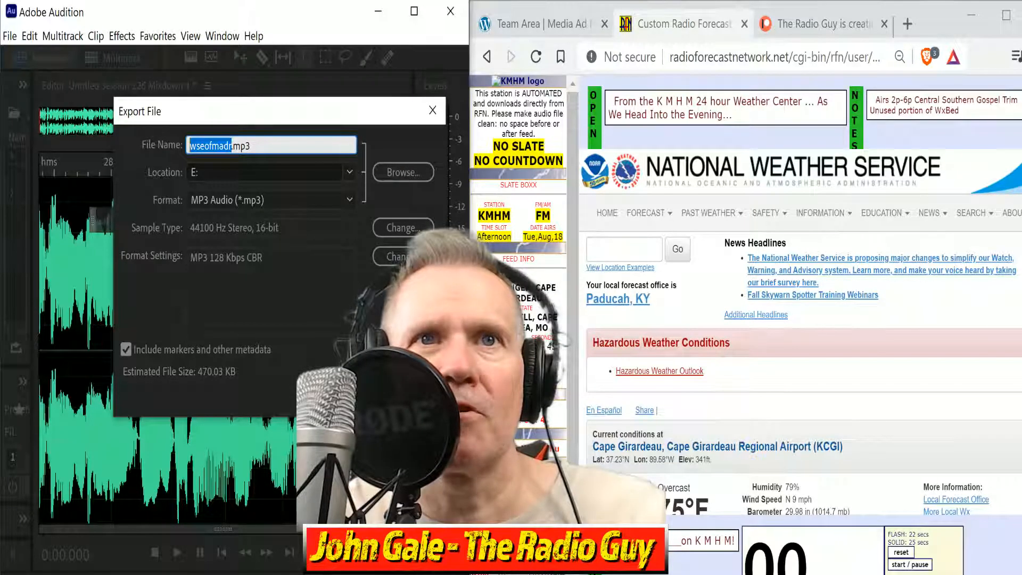
click(525, 420)
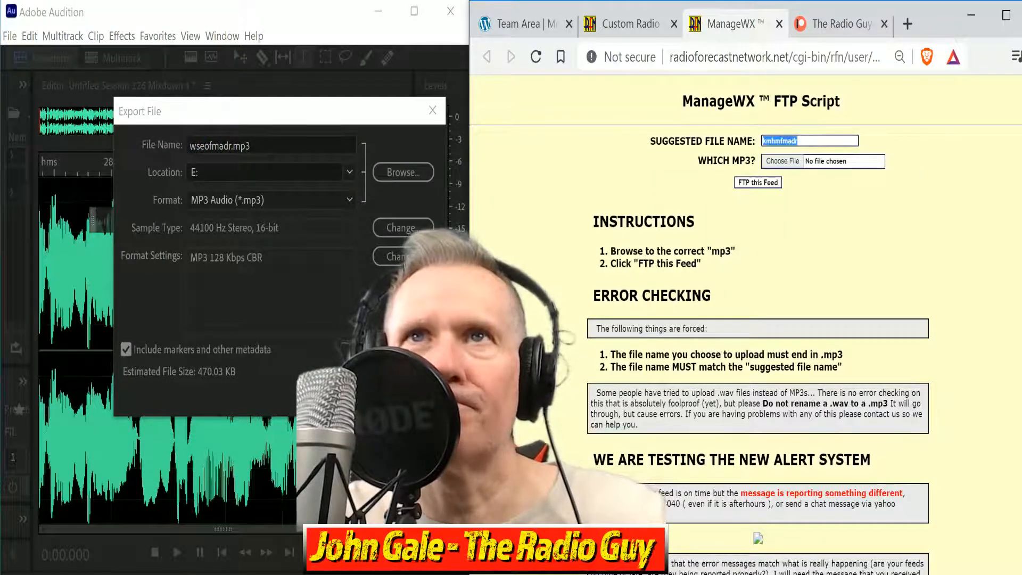
double_click(231, 148)
text(kmhmfmadr)
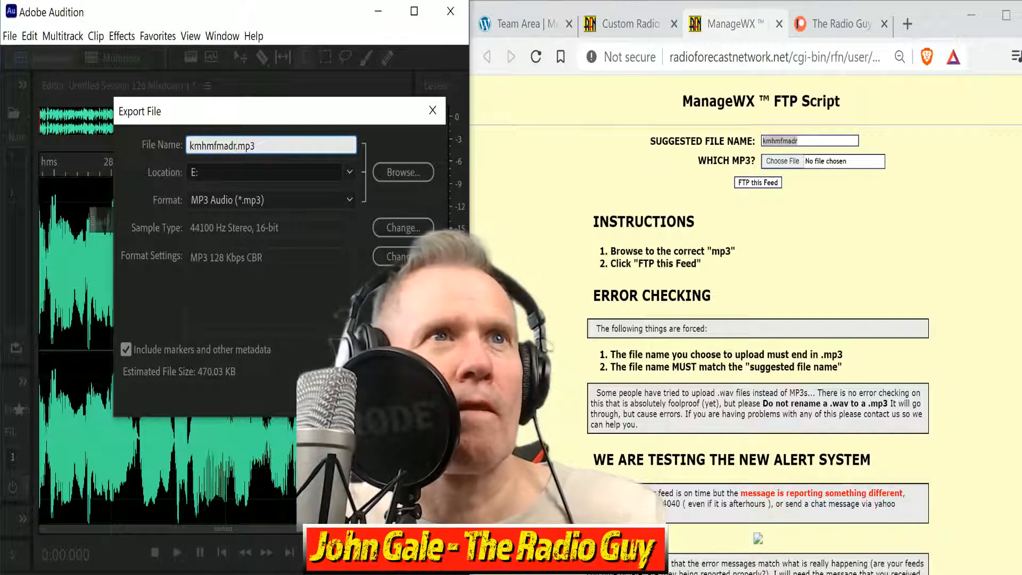
key(Return)
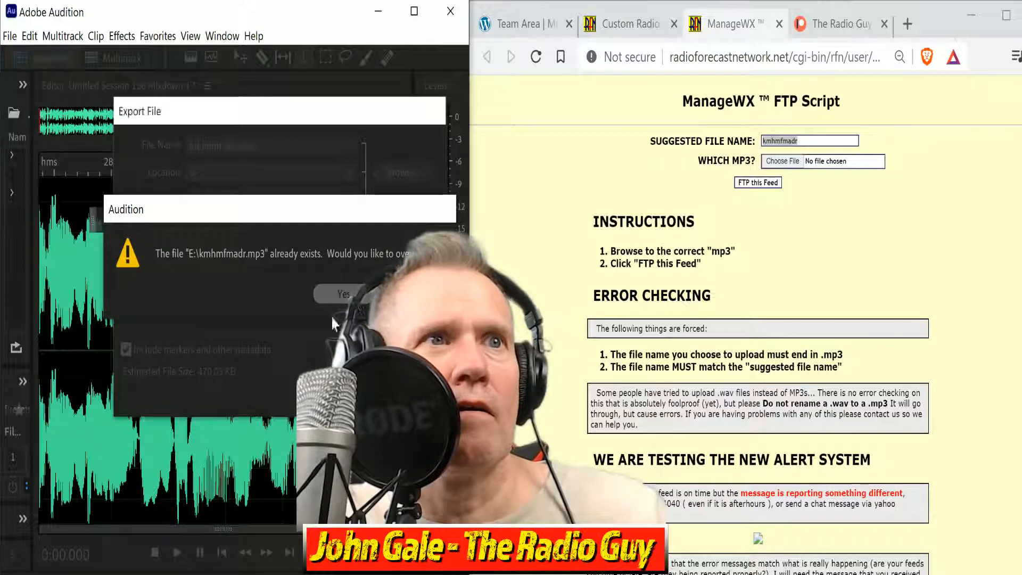
key(Return)
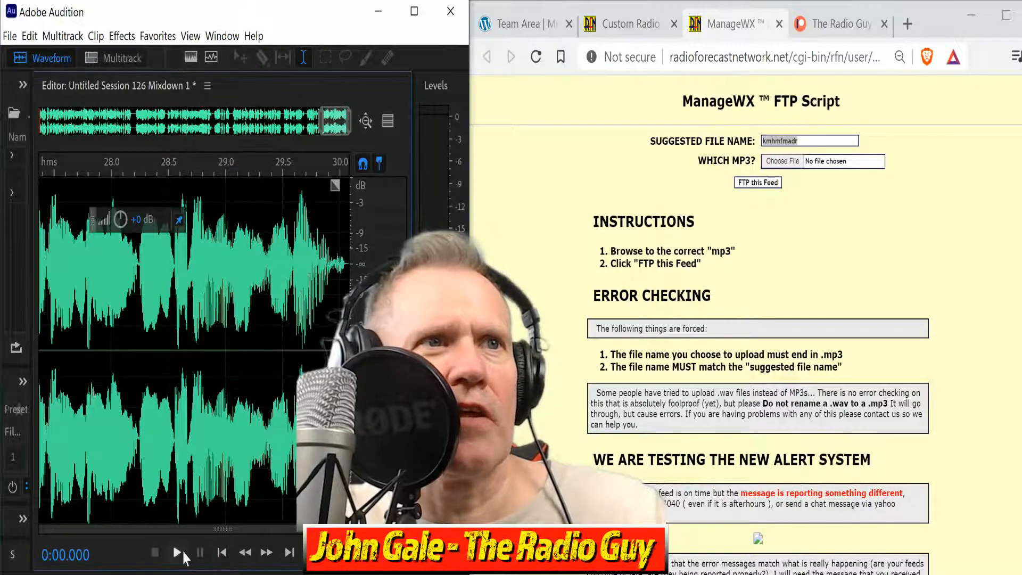
Play back the mixdown and the session's voice track, comparing them with the WSEO and KMHM station pages.
click(181, 554)
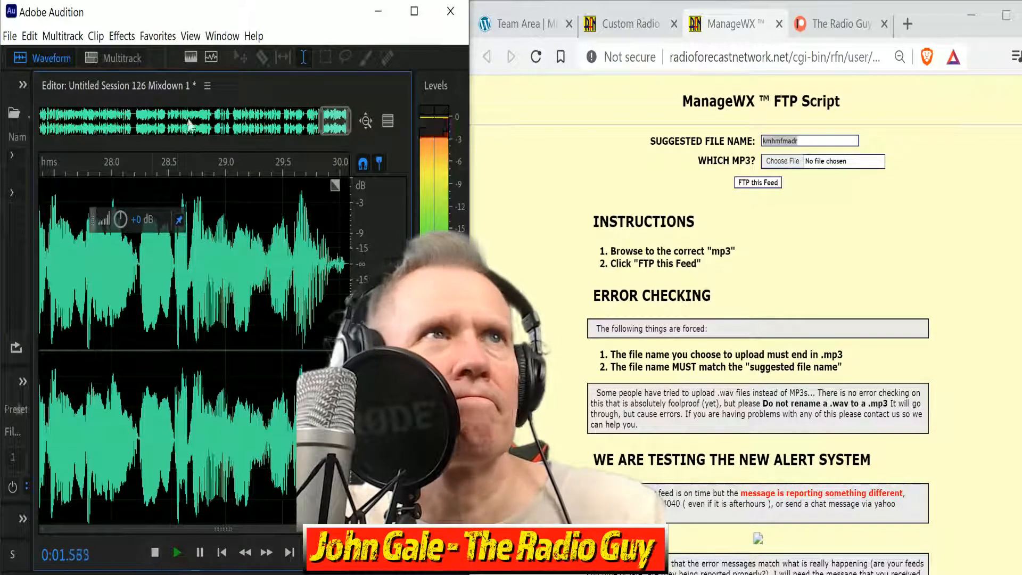
click(114, 59)
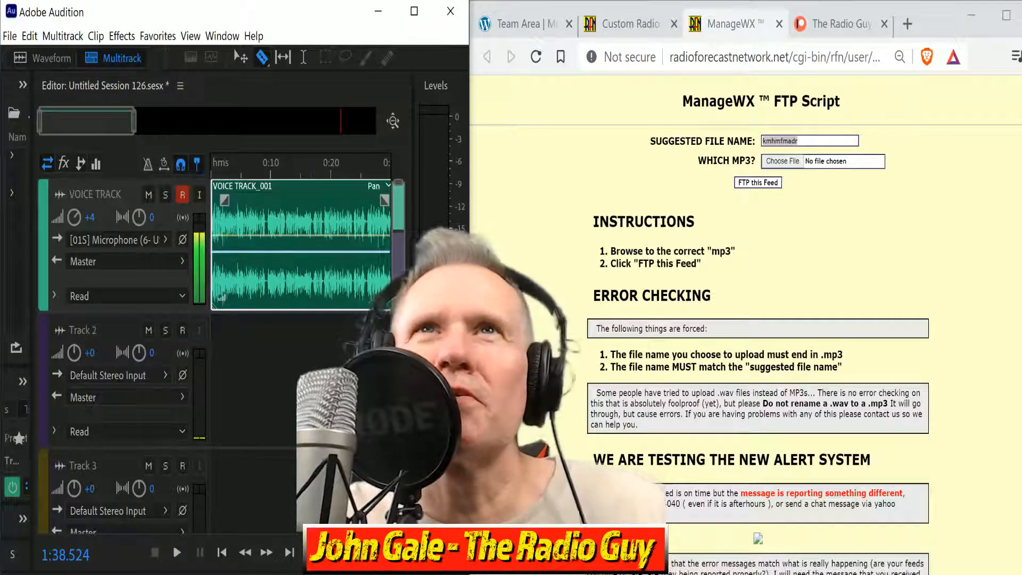
click(628, 24)
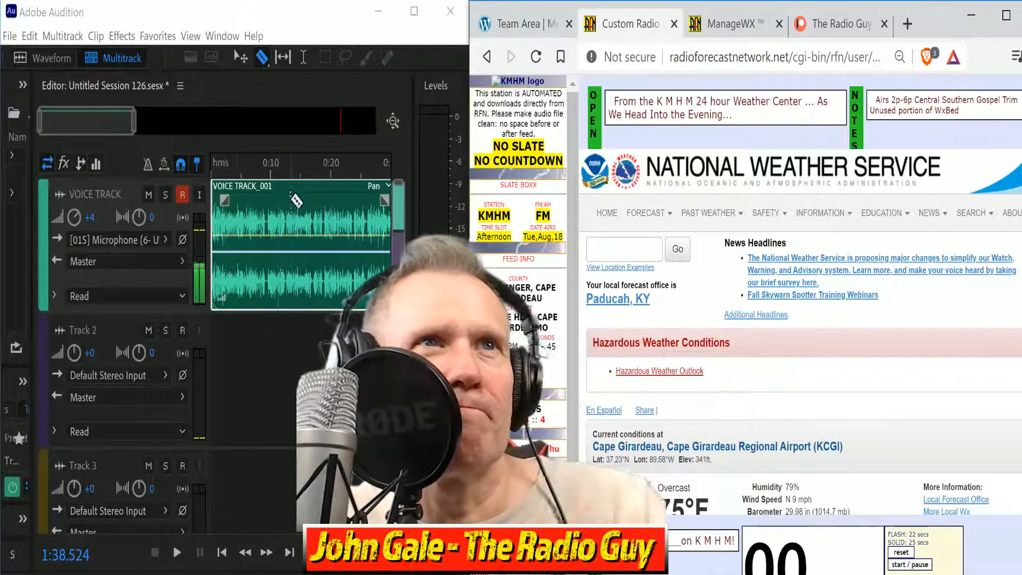
click(177, 552)
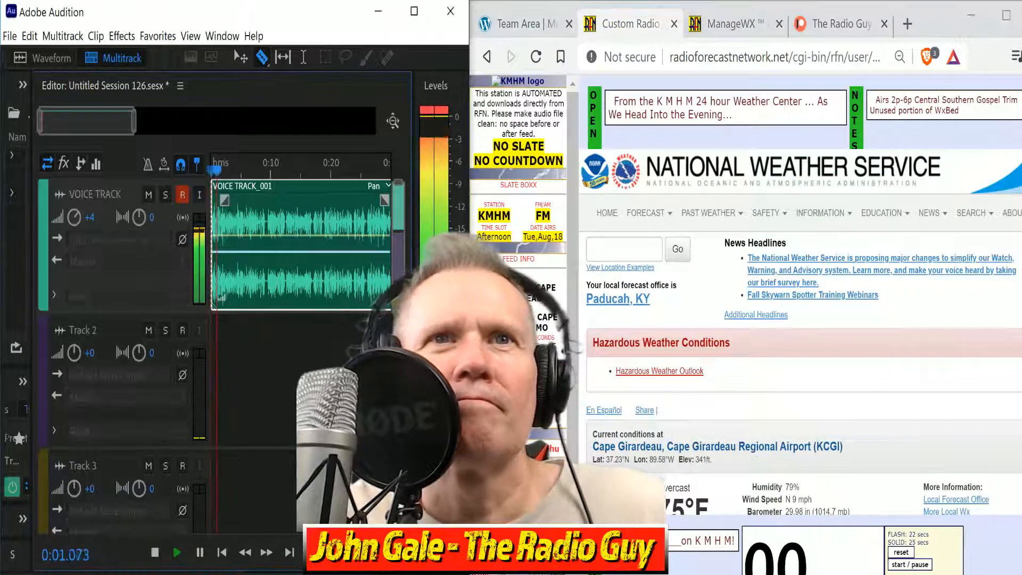
click(519, 474)
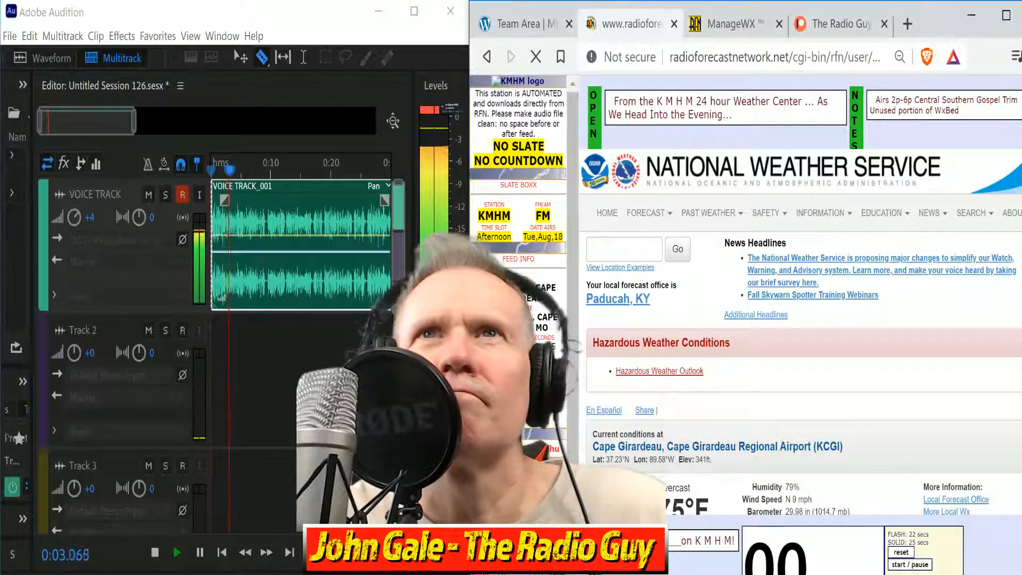
scroll(799, 331, down, 6)
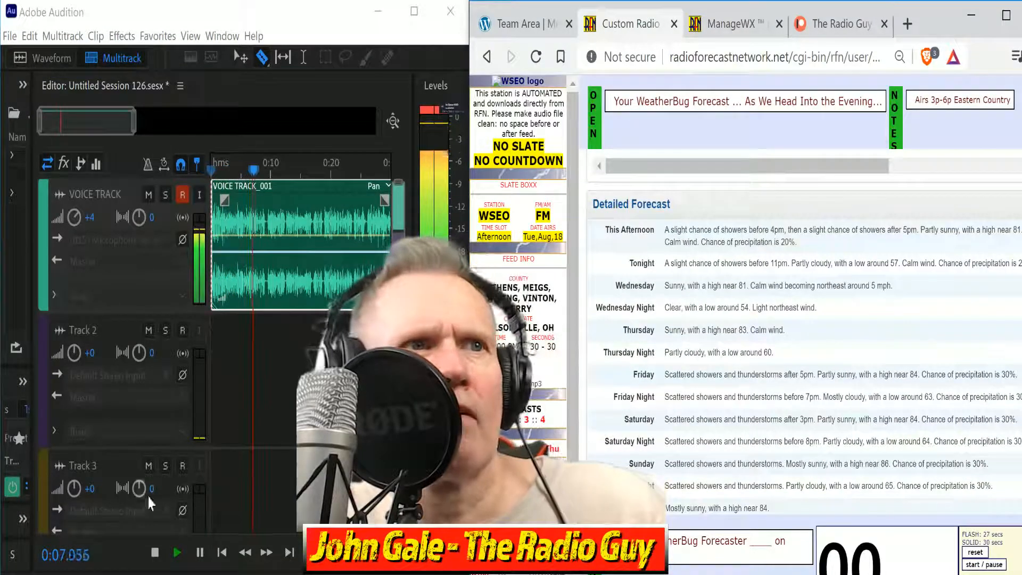
click(154, 553)
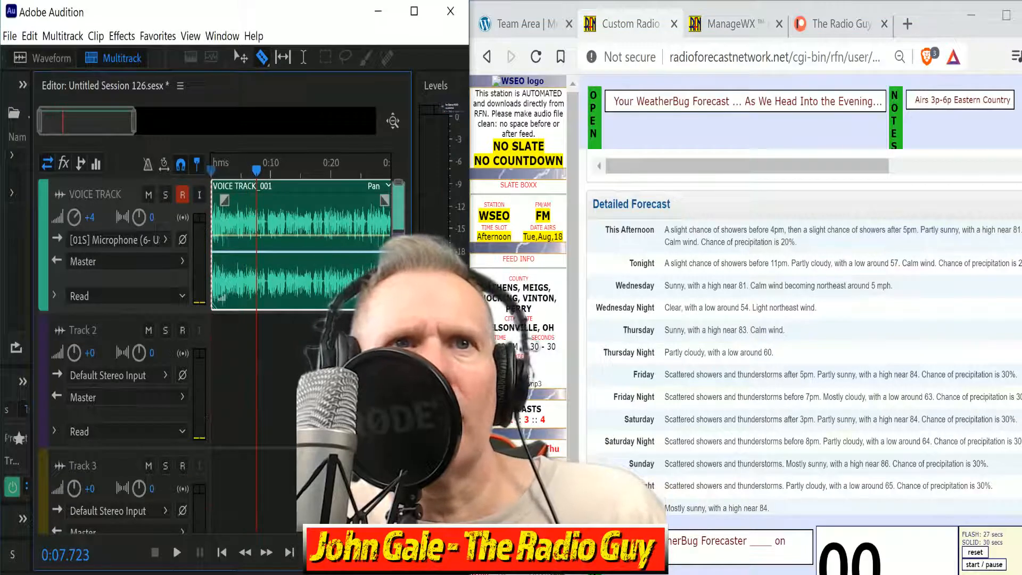
click(516, 449)
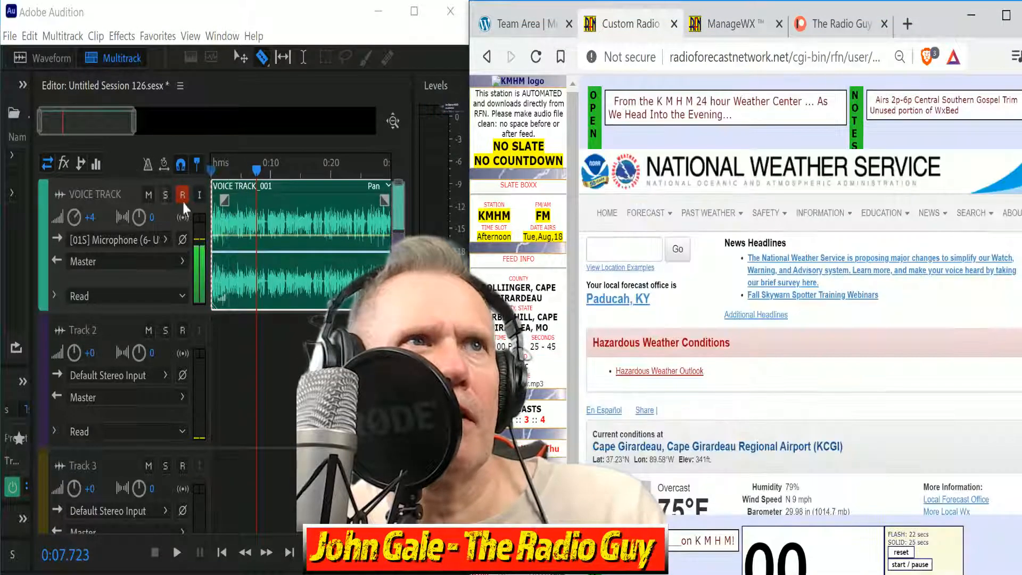
Close all open session and audio files without saving any changes.
drag(241, 197, 239, 188)
click(10, 36)
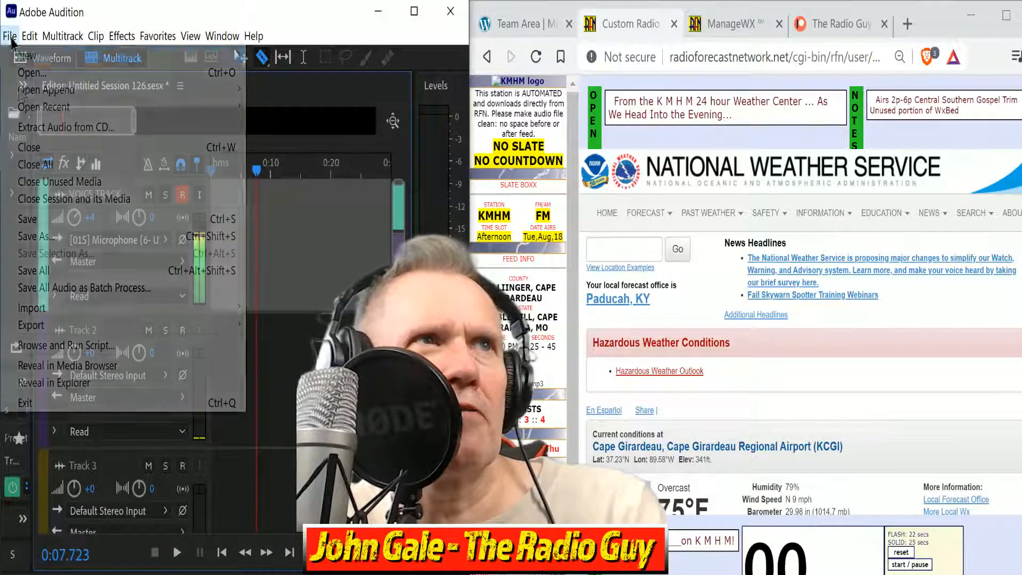
click(33, 164)
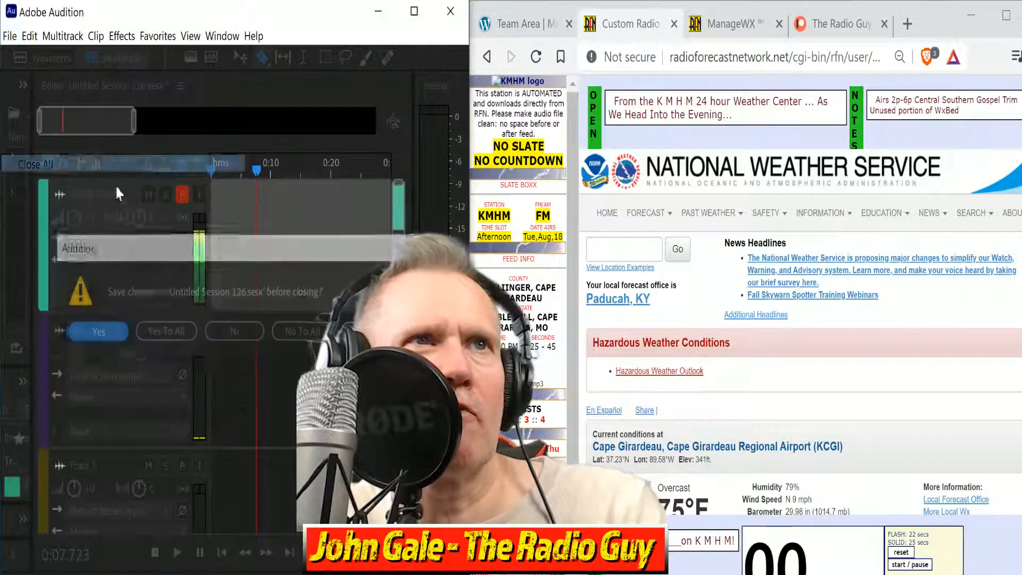
click(310, 330)
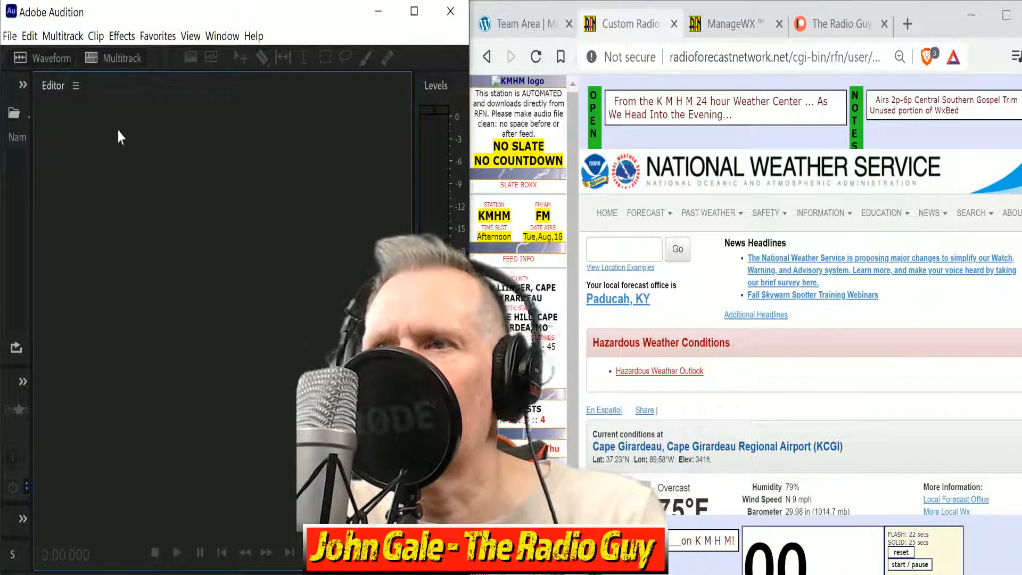
Create a new multitrack session in E: from the KMHM NEW template.
click(114, 59)
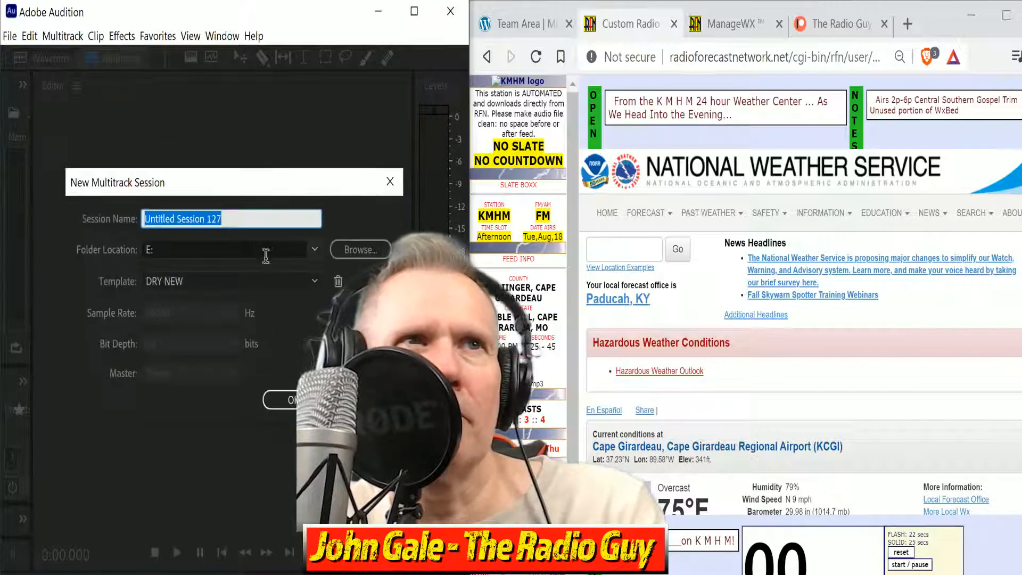
click(311, 282)
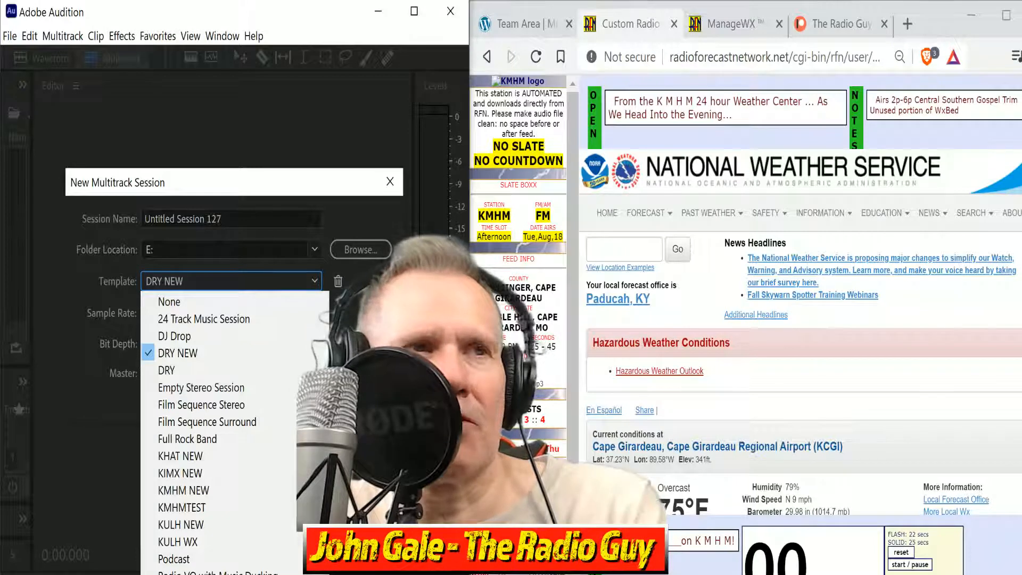
click(181, 490)
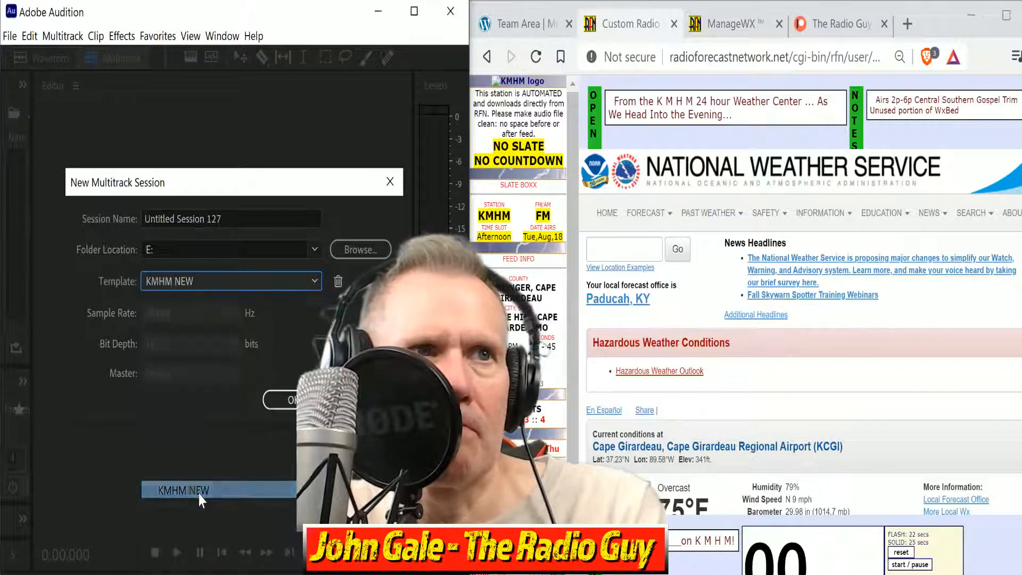
click(287, 401)
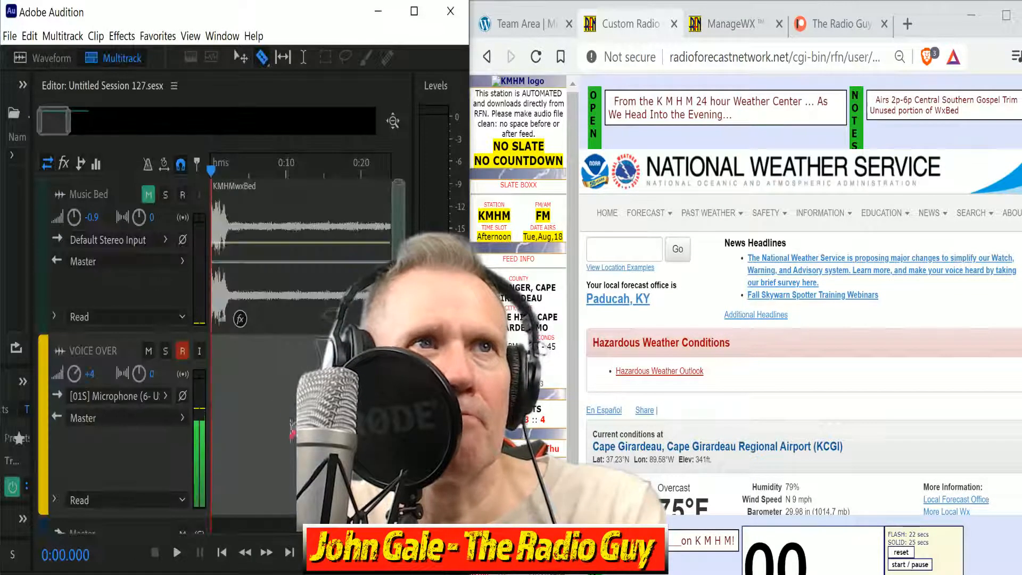
Record about 41 seconds on the VOICE OVER track while reading the KMHM detailed forecast, timing the read with the page's timer.
click(312, 553)
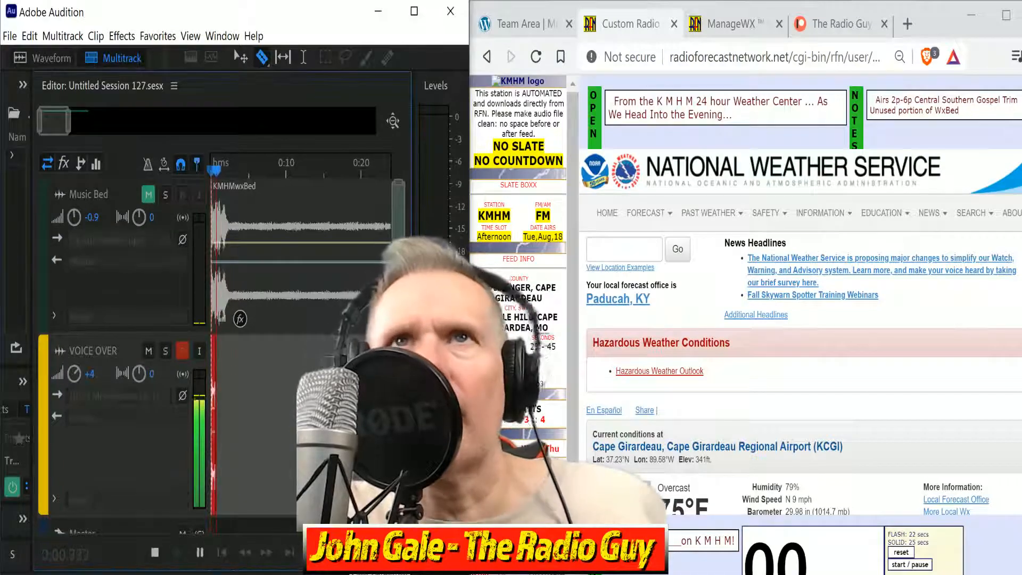
scroll(809, 374, down, 10)
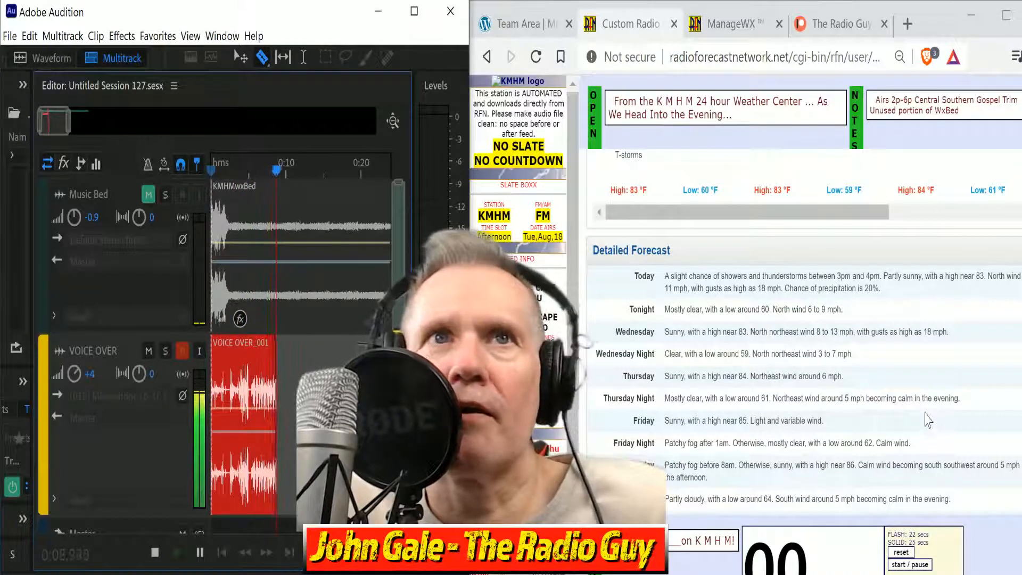
scroll(931, 414, down, 2)
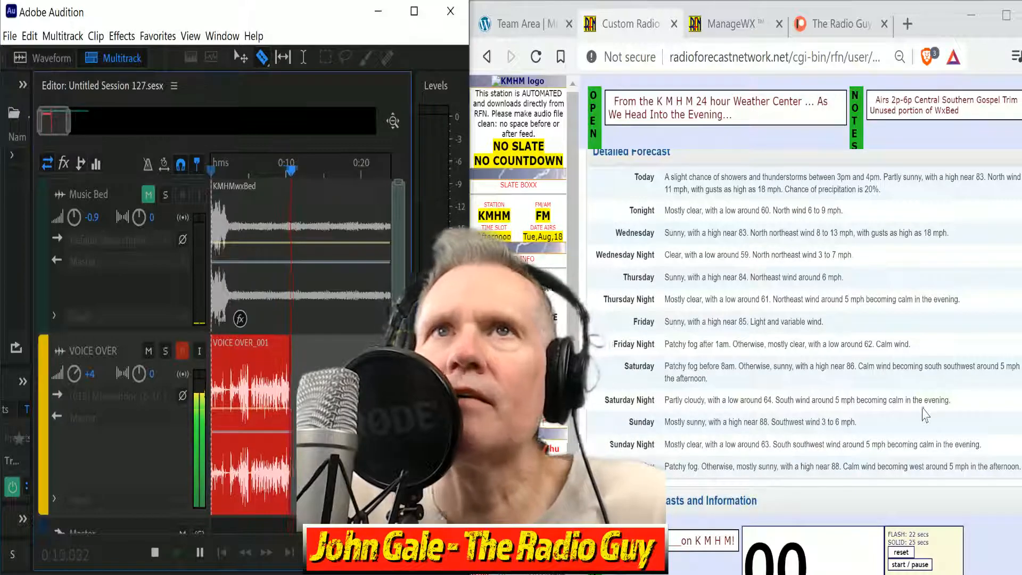
click(925, 565)
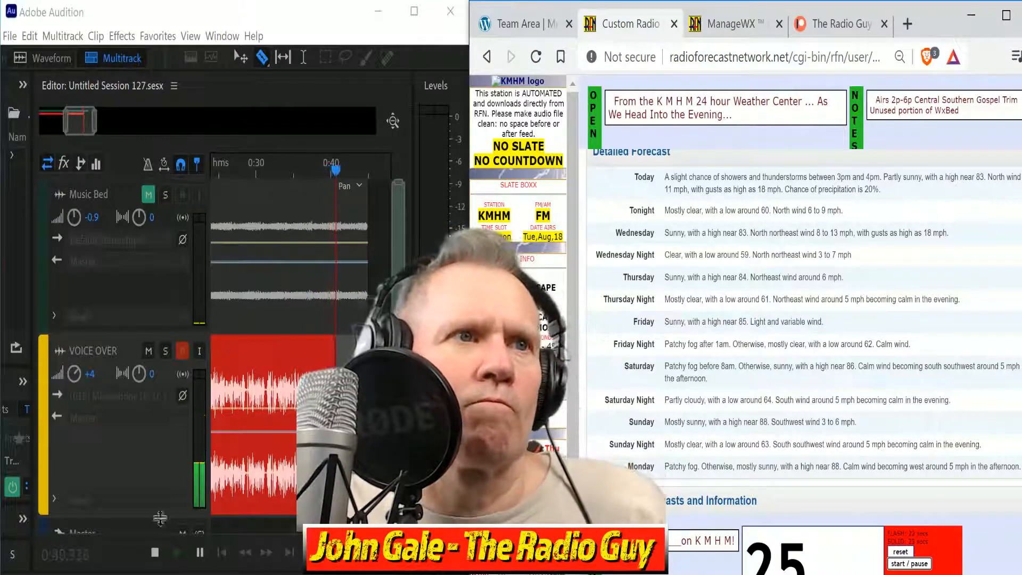
click(155, 552)
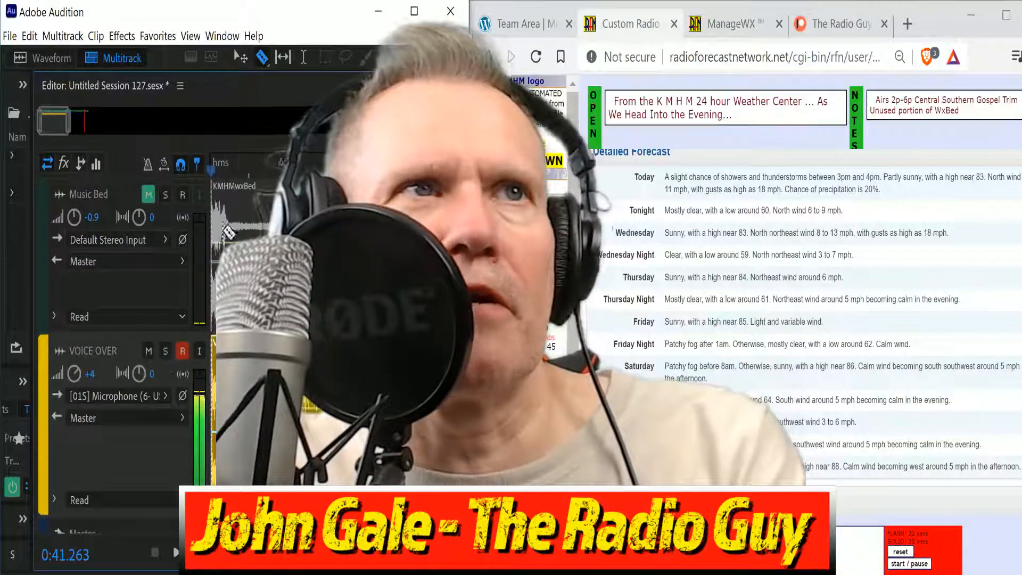
Start the voice-over clip at about 0:02 on the timeline and unmute the Music Bed track.
click(225, 173)
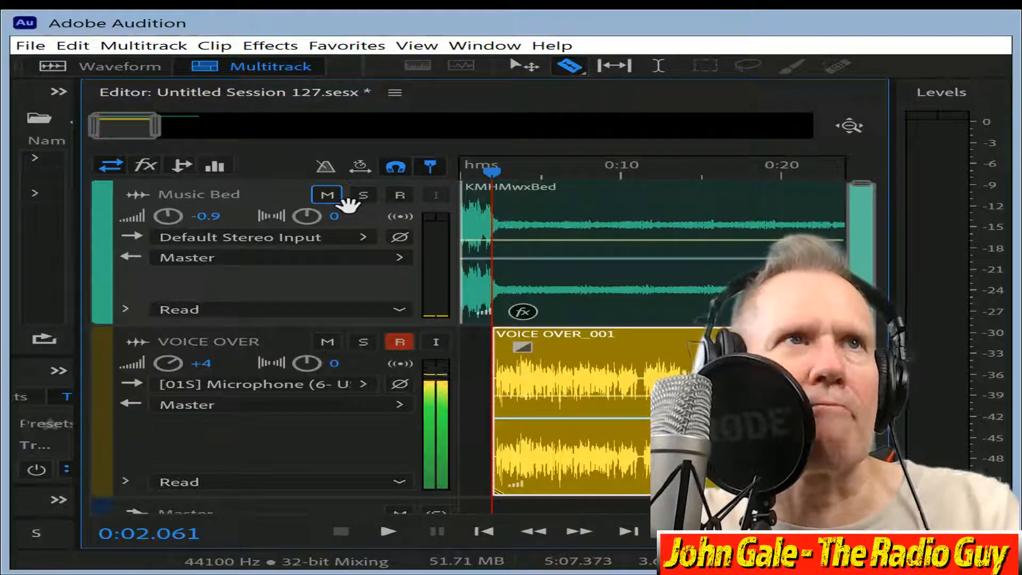
Mix down the KMHM session to a new file and raise the whole mixdown's volume, checking it by playback.
key(shift+alt+m)
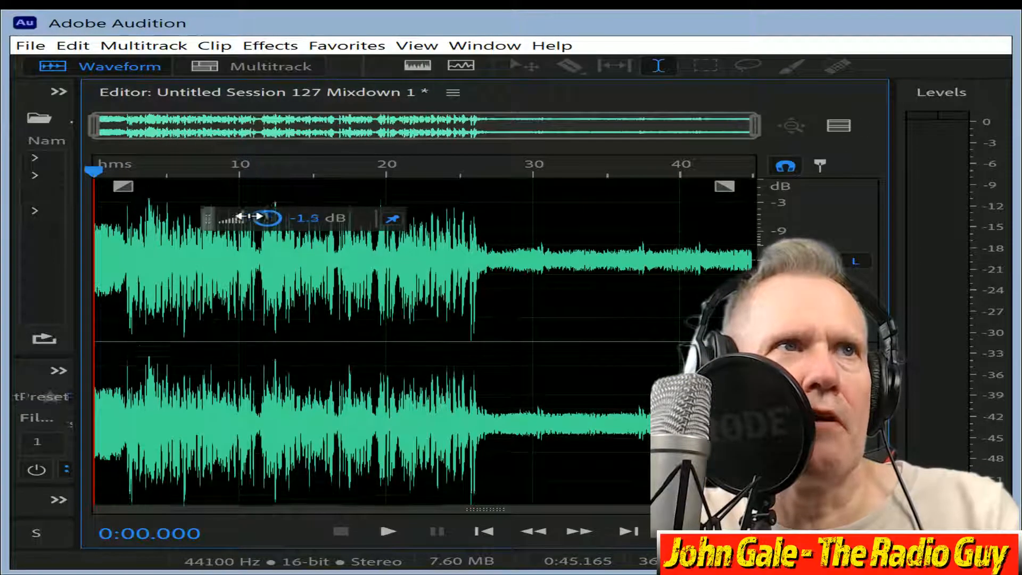
key(ctrl+a)
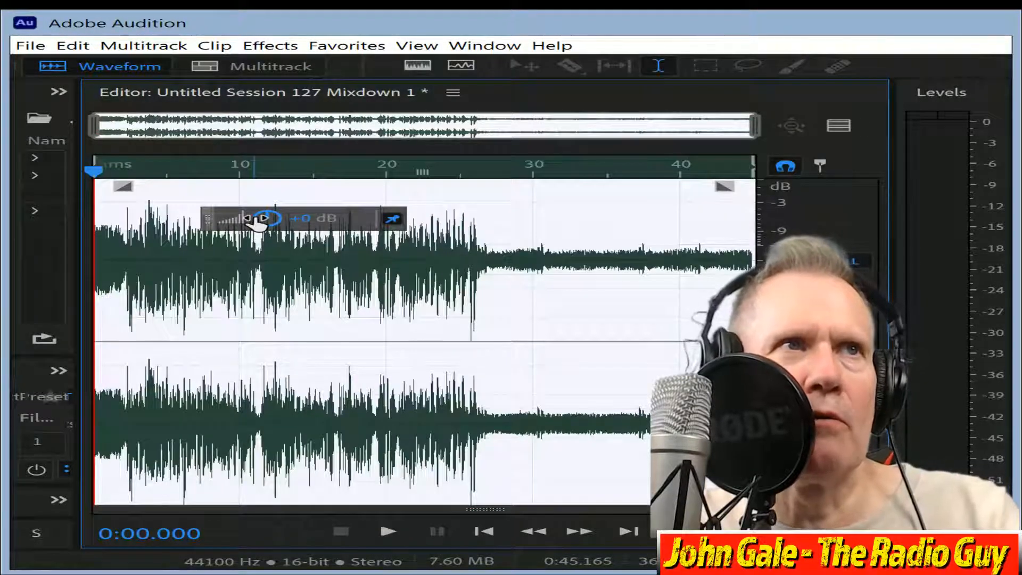
scroll(257, 224, up, 5)
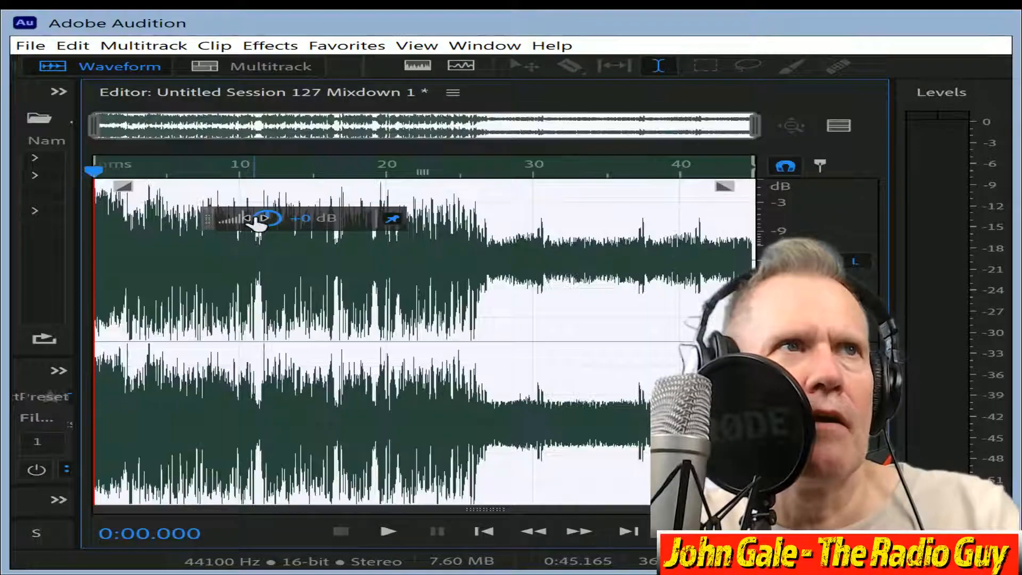
click(410, 535)
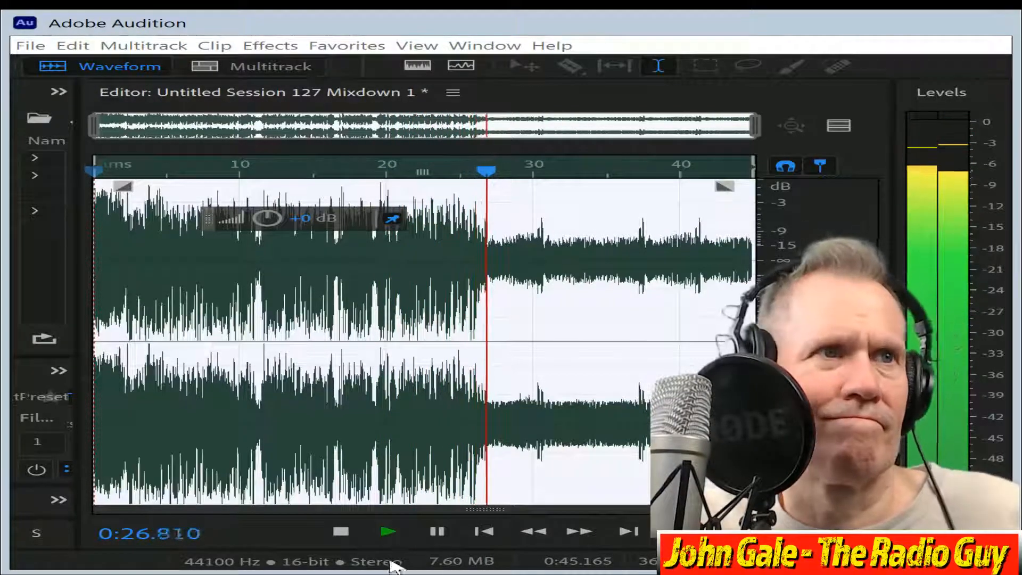
click(341, 531)
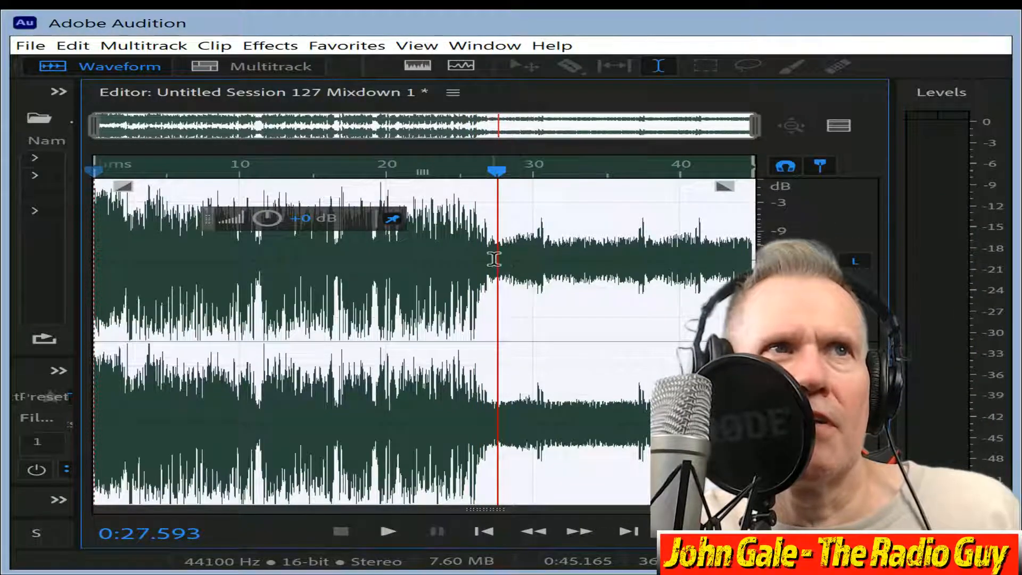
Delete the music-only tail of the KMHM mixdown from about 0:27.6 to the end.
drag(496, 258, 981, 283)
key(Delete)
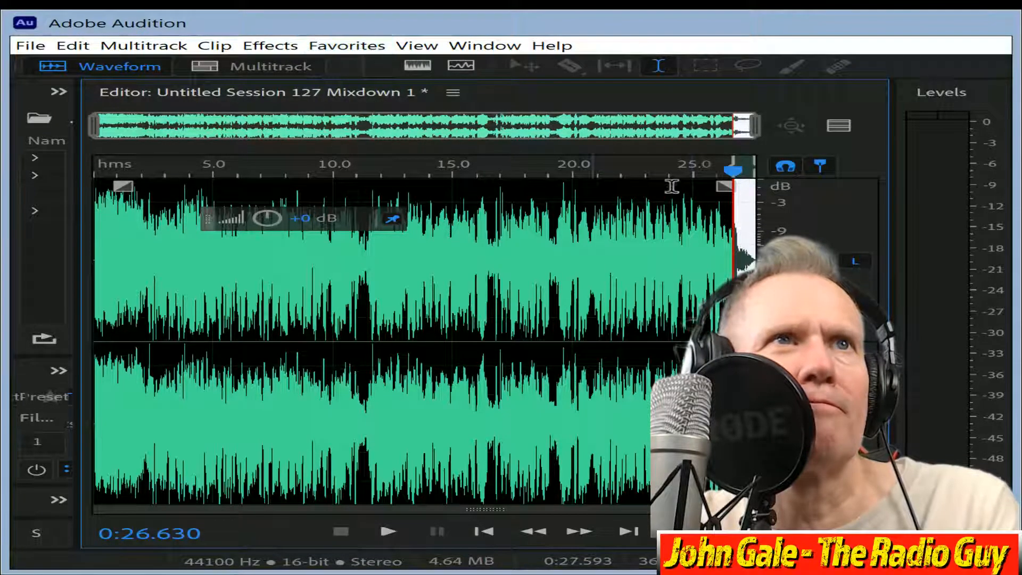
click(829, 235)
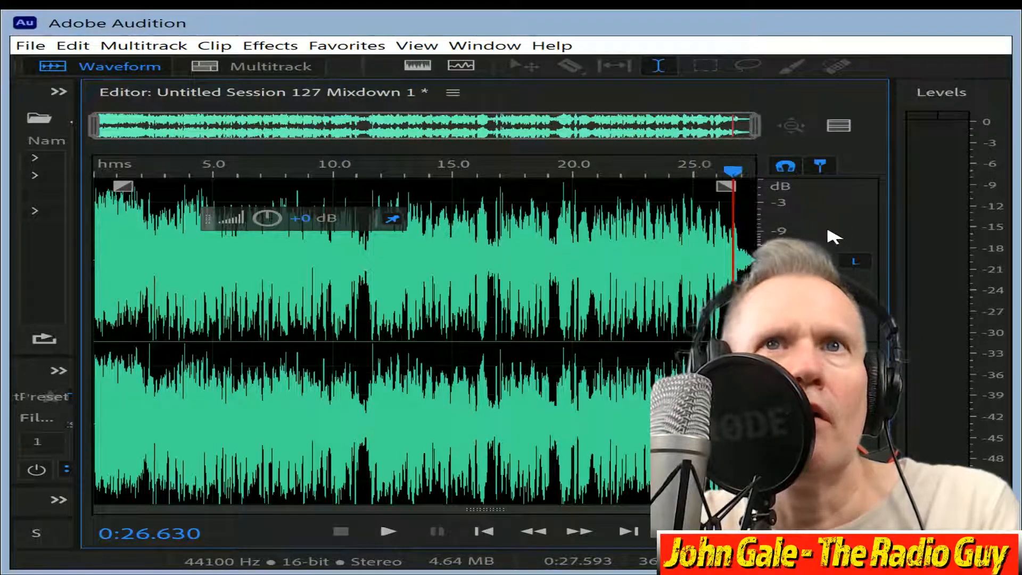
Trim about 0.07 seconds of silence from the very start of the mixdown and check the opening by playback.
drag(732, 171, 9, 216)
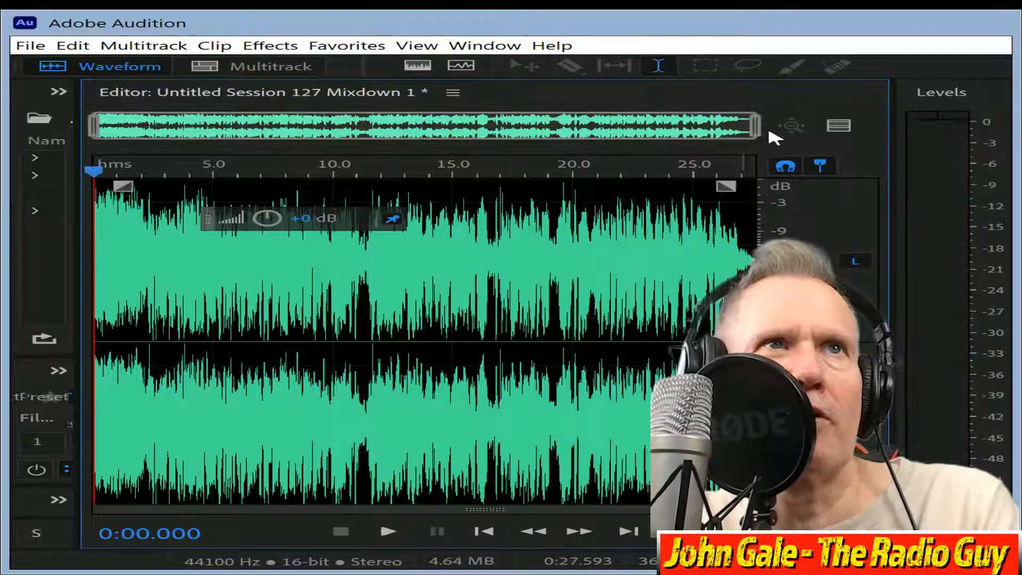
drag(760, 137, 112, 183)
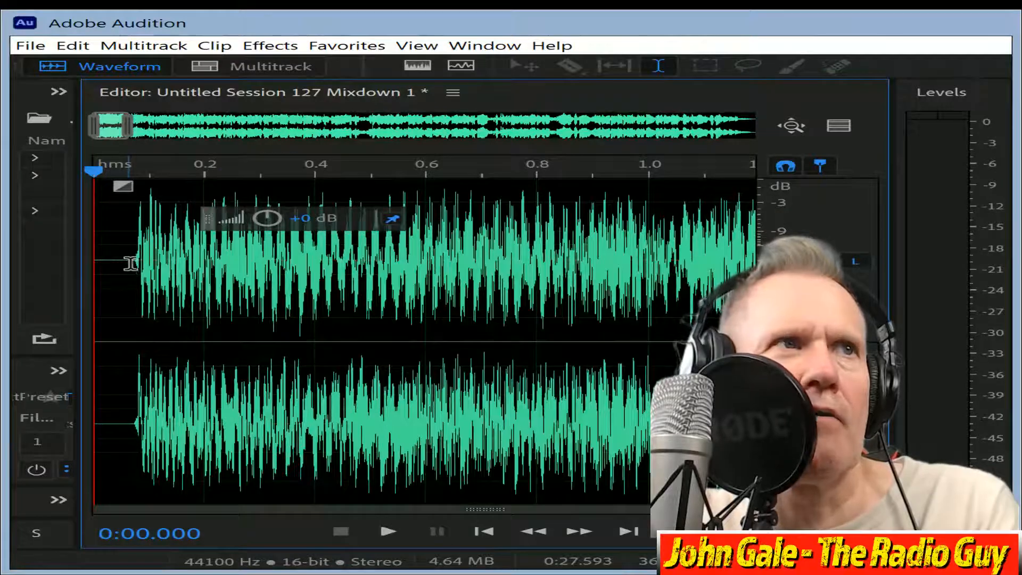
drag(129, 264, 9, 264)
key(Delete)
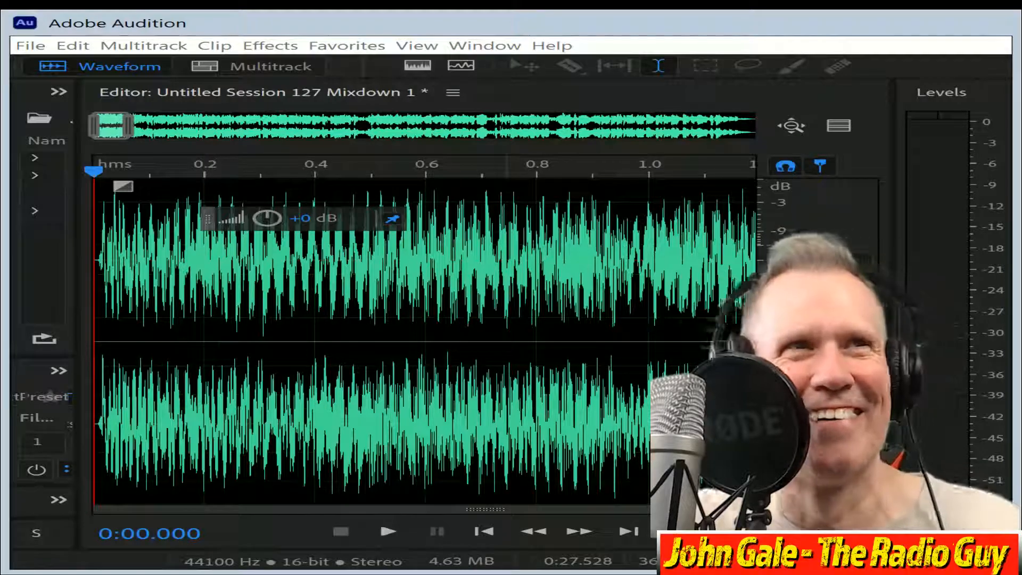
scroll(227, 246, down, 3)
scroll(228, 247, up, 4)
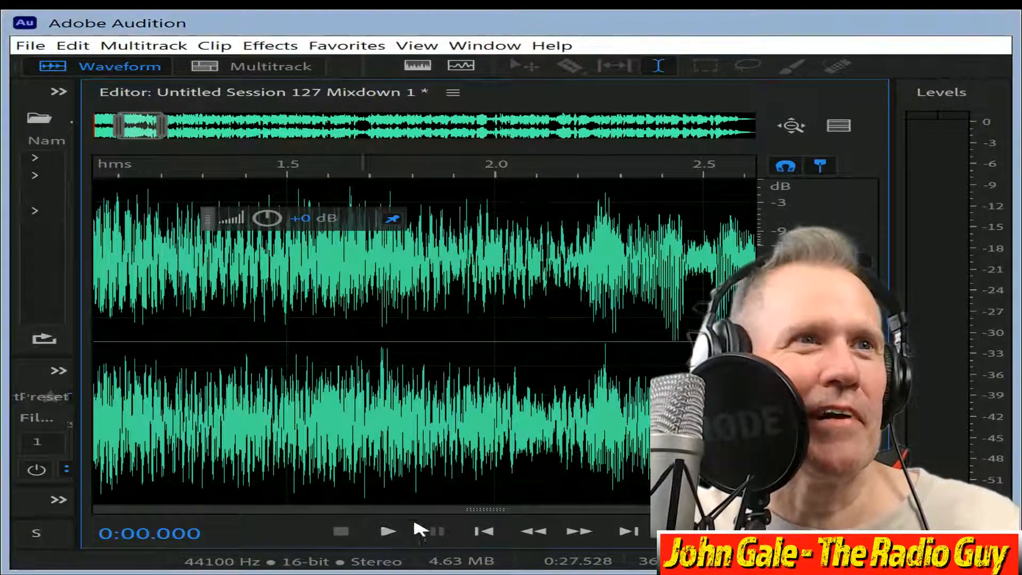
key(space)
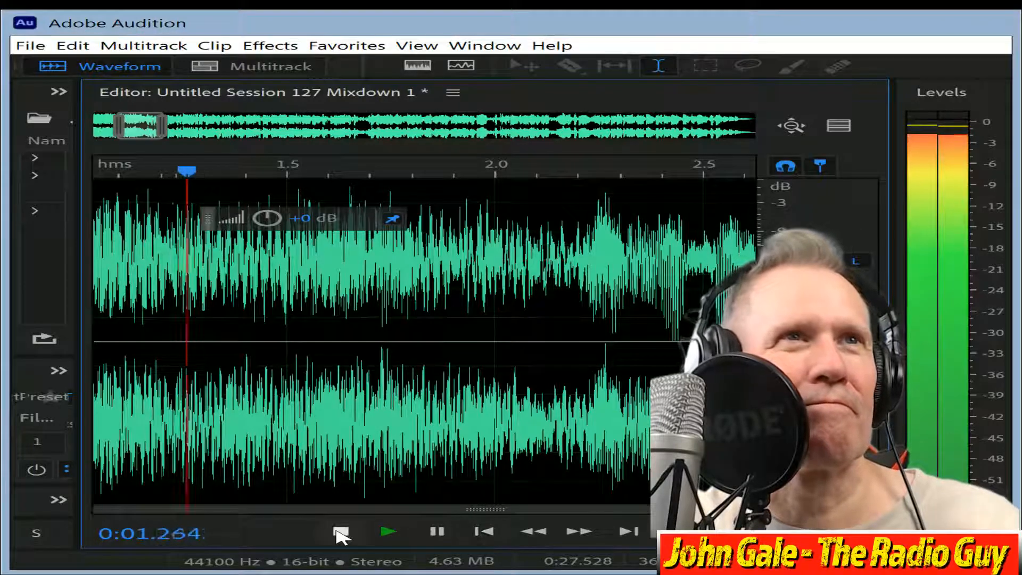
click(341, 532)
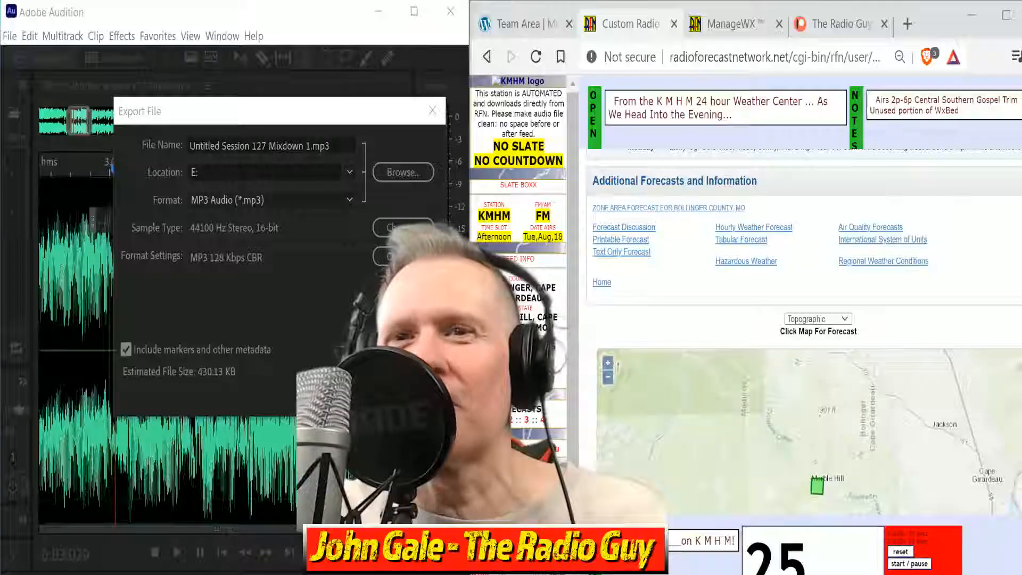
Export the mixdown to E: as the MP3 file kmhmfmadr.mp3.
click(306, 139)
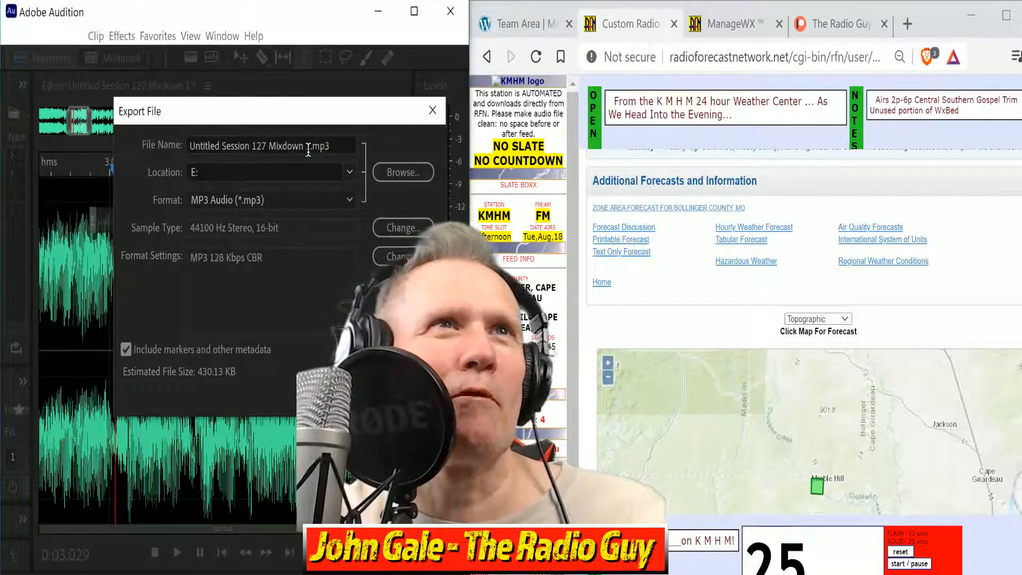
text(kmhmfmadr)
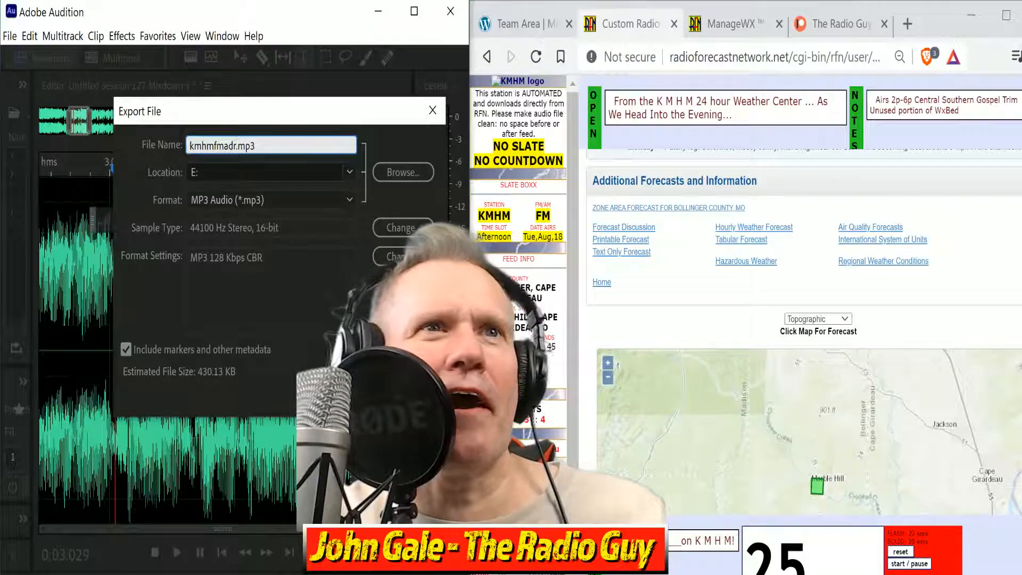
key(Return)
click(371, 294)
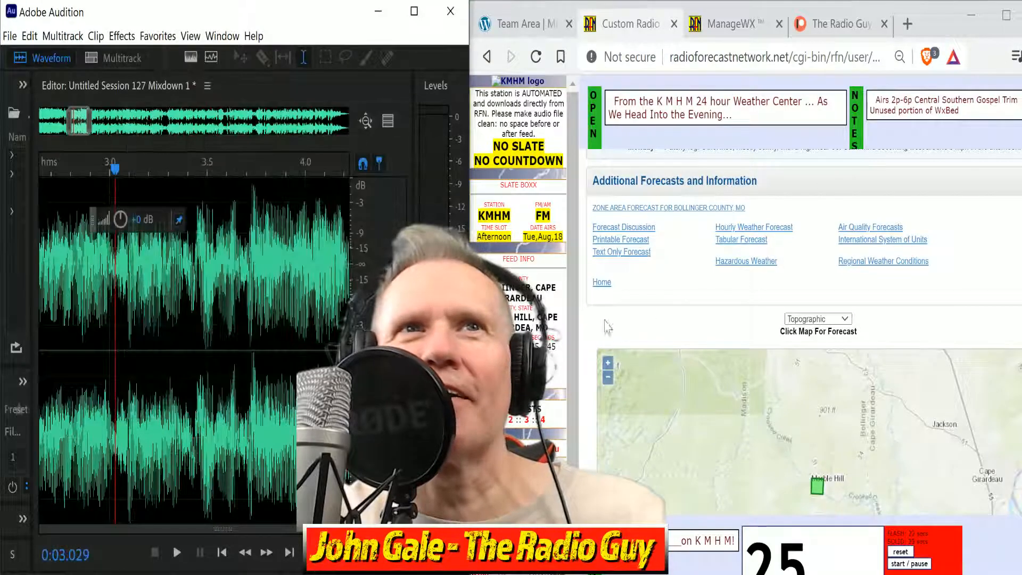
Open the KMHM FTP upload page in the browser, choose kmhmfmadr.mp3 from E: and send the feed.
scroll(537, 330, down, 1)
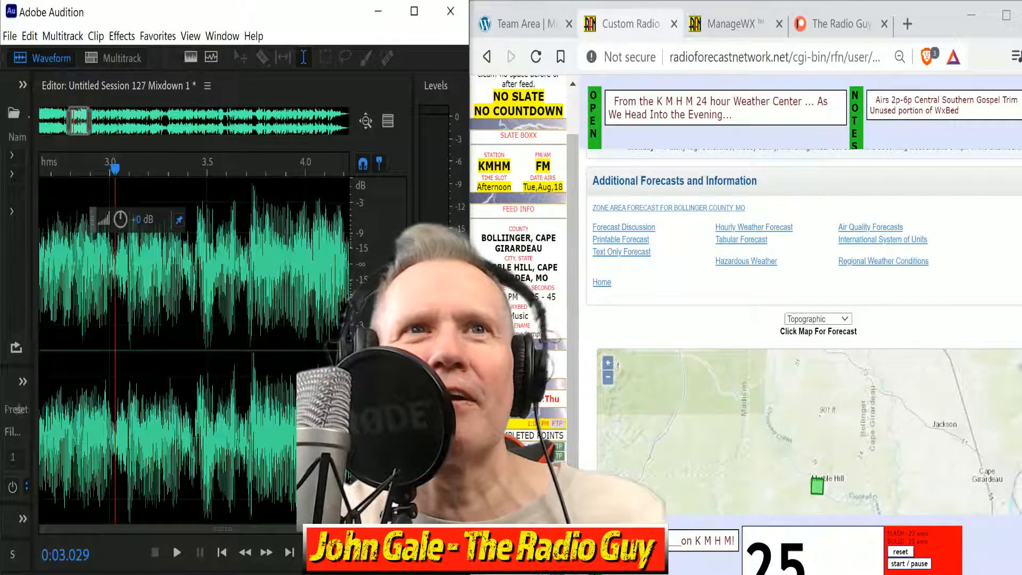
click(559, 426)
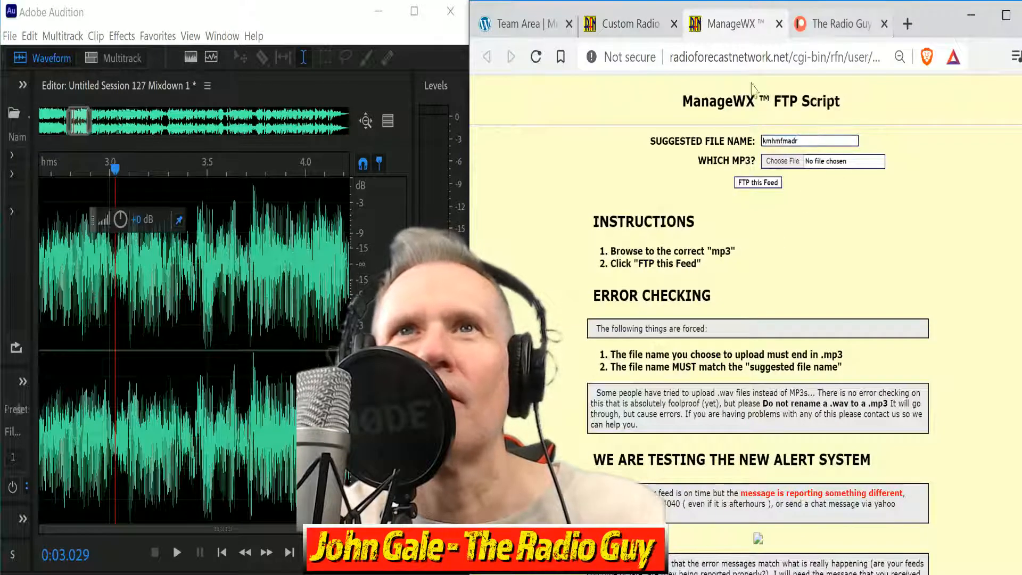
drag(802, 141, 674, 142)
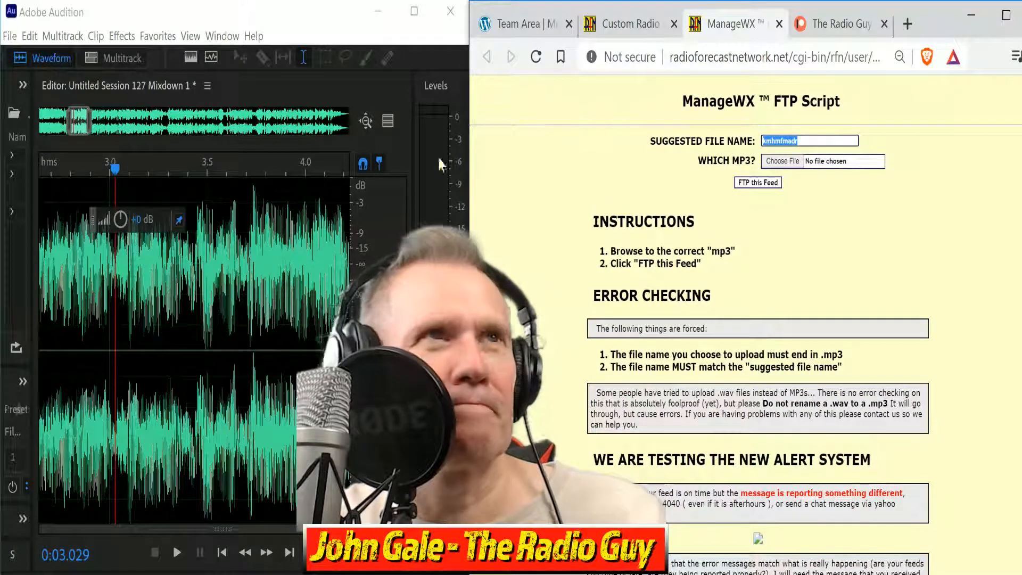
click(783, 160)
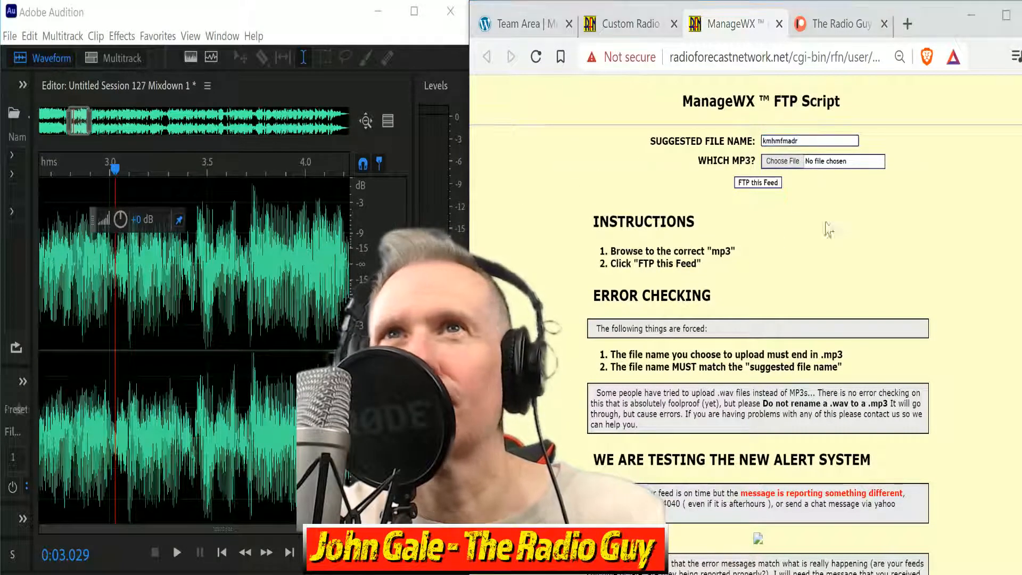
drag(938, 296, 946, 417)
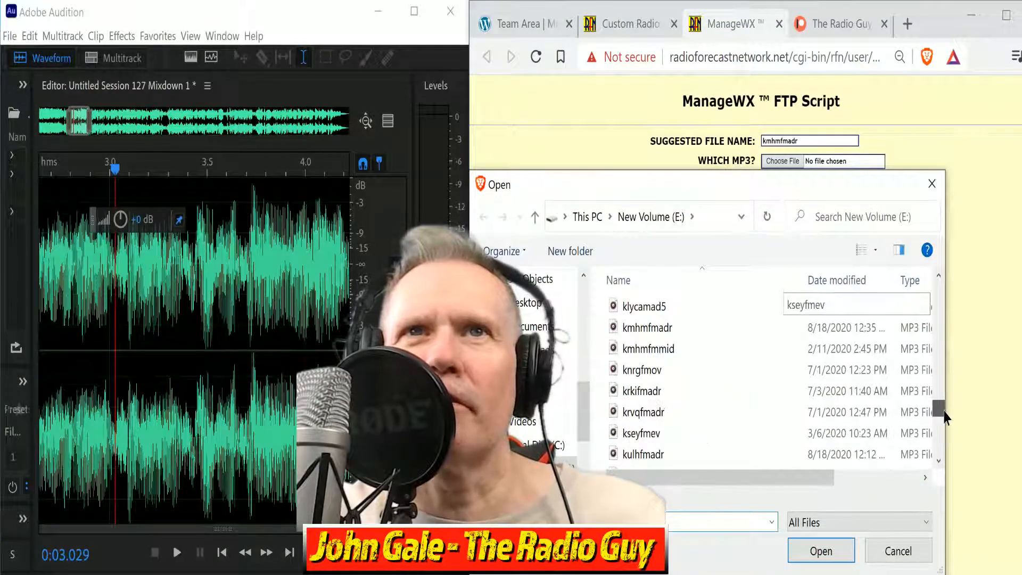
click(662, 335)
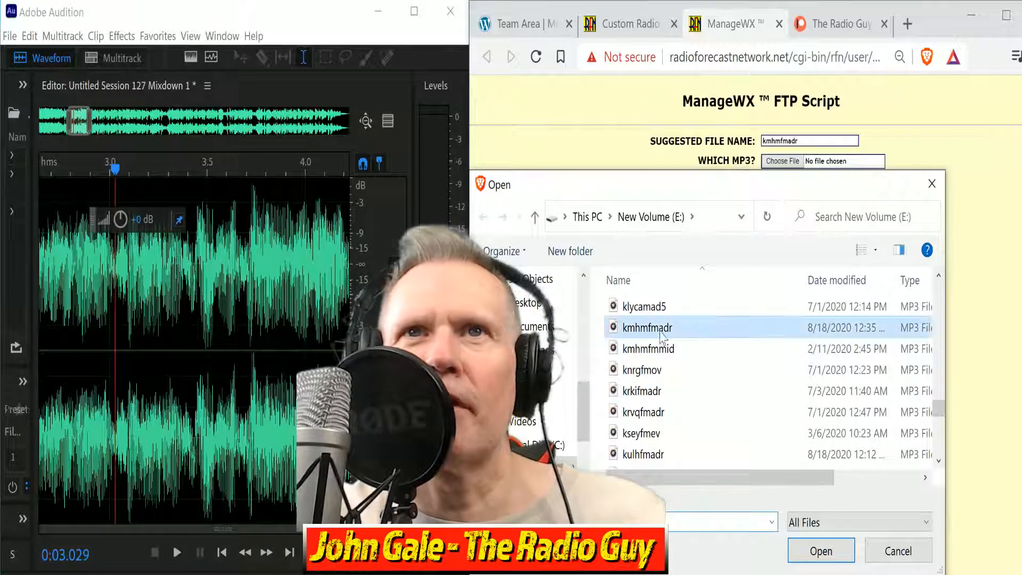
click(823, 551)
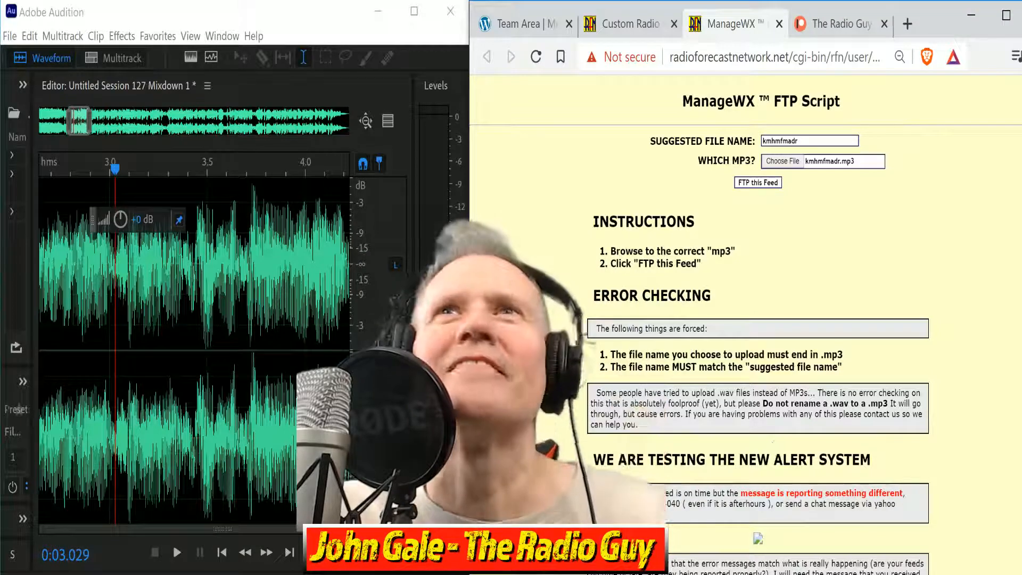
click(762, 182)
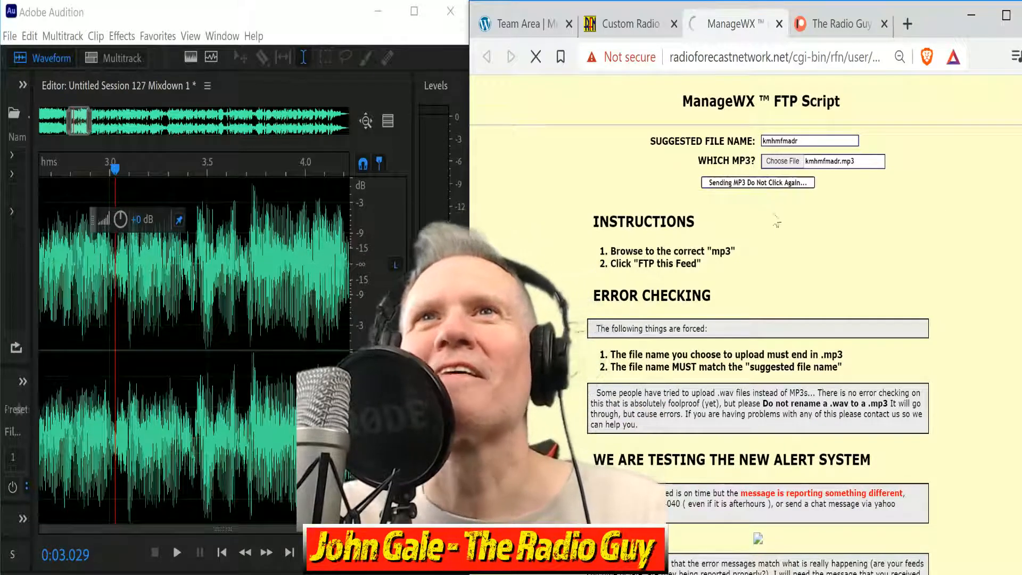
click(764, 341)
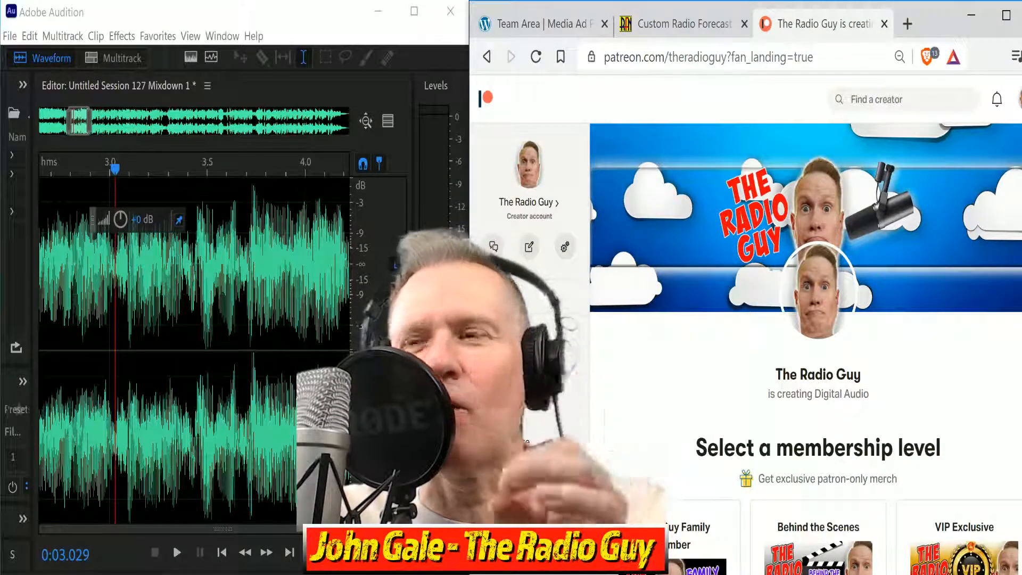
Look through the membership levels on The Radio Guy's Patreon page.
scroll(806, 346, down, 2)
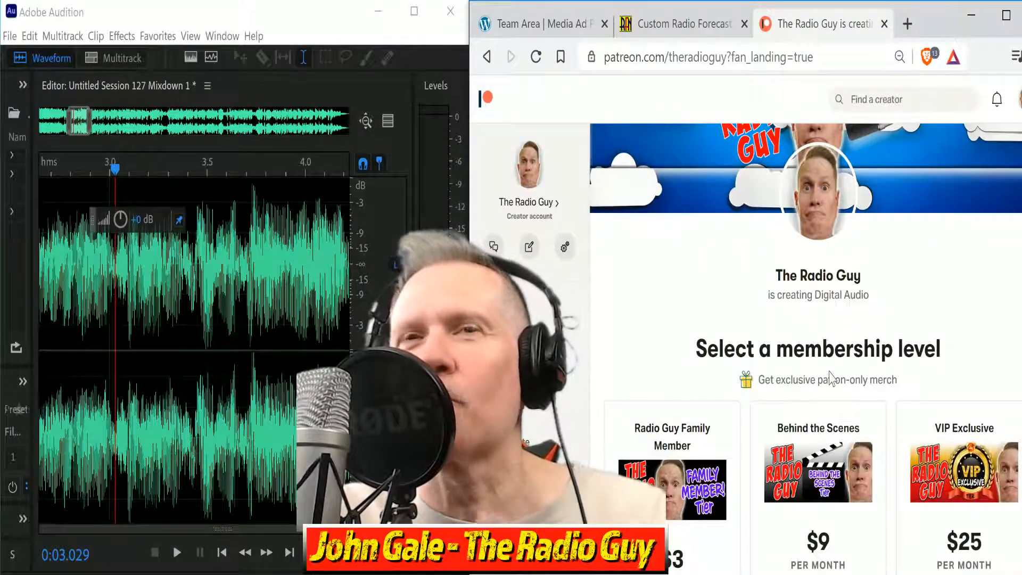
scroll(829, 376, up, 2)
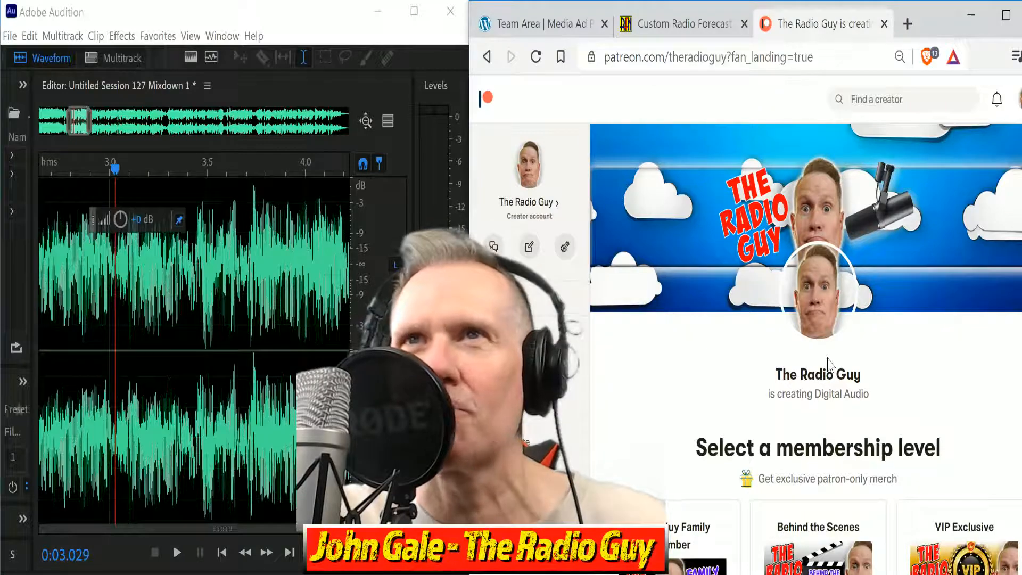
scroll(829, 365, down, 2)
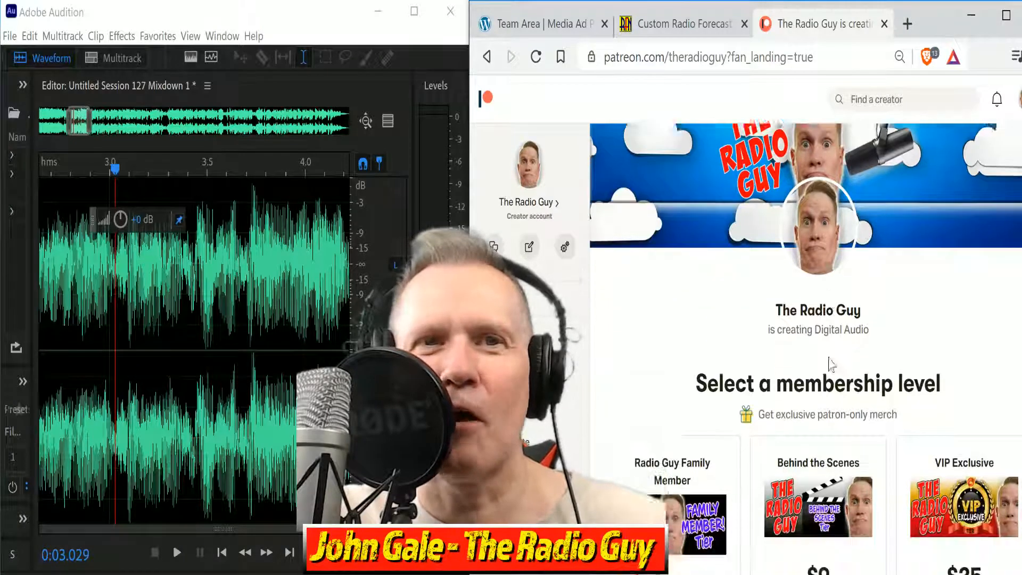
scroll(835, 362, up, 2)
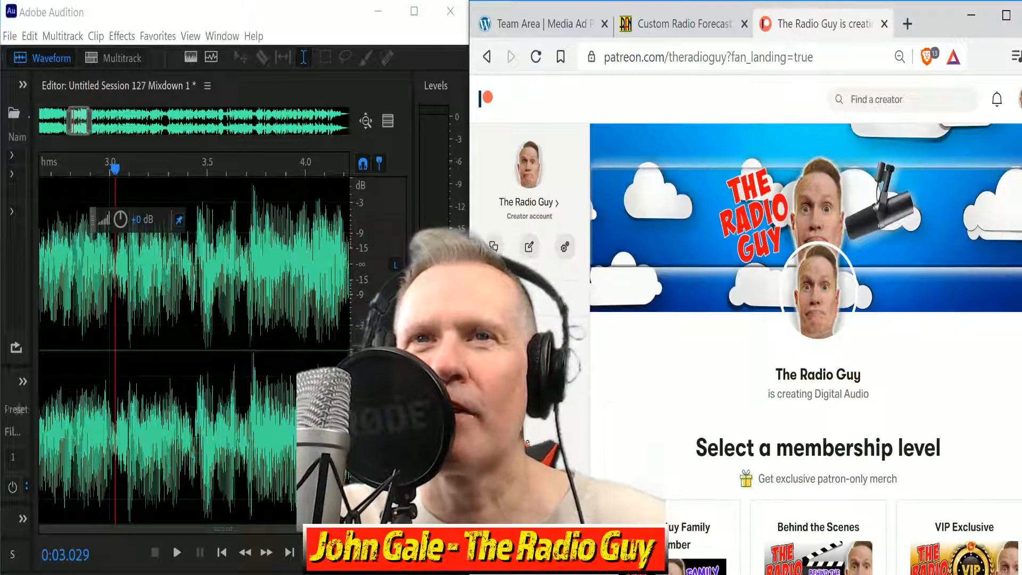
scroll(834, 362, down, 7)
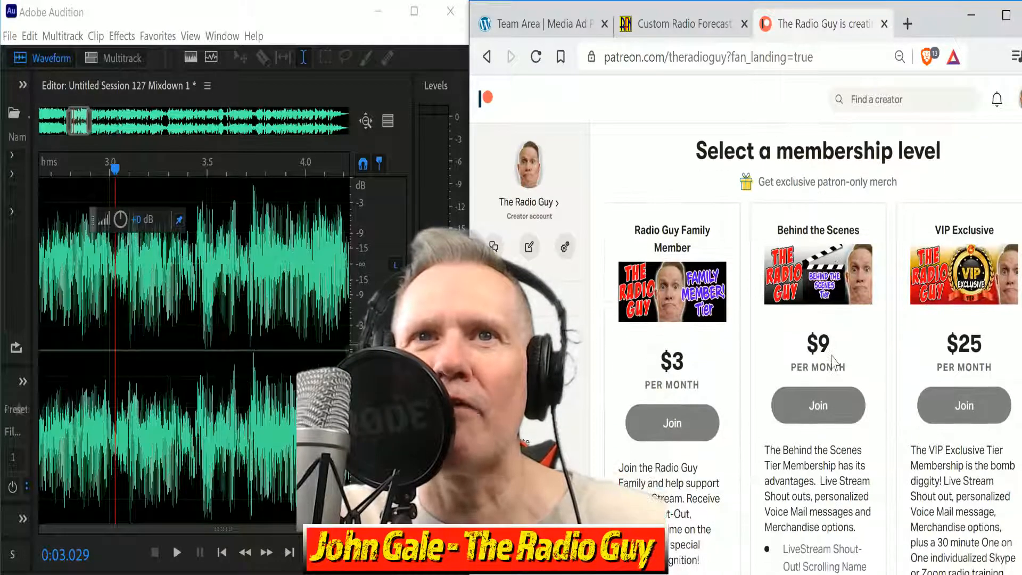
scroll(834, 362, down, 2)
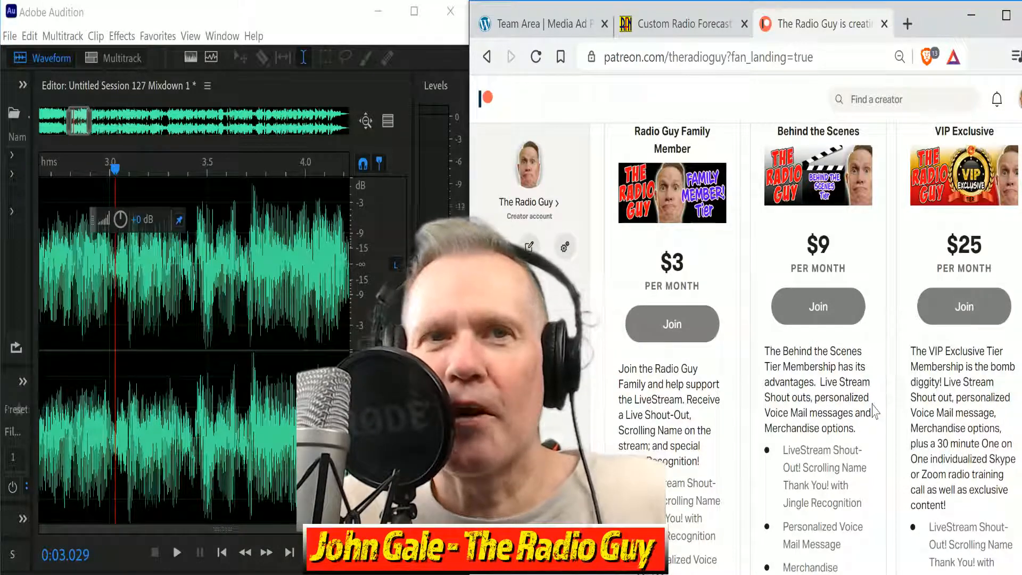
scroll(874, 410, up, 7)
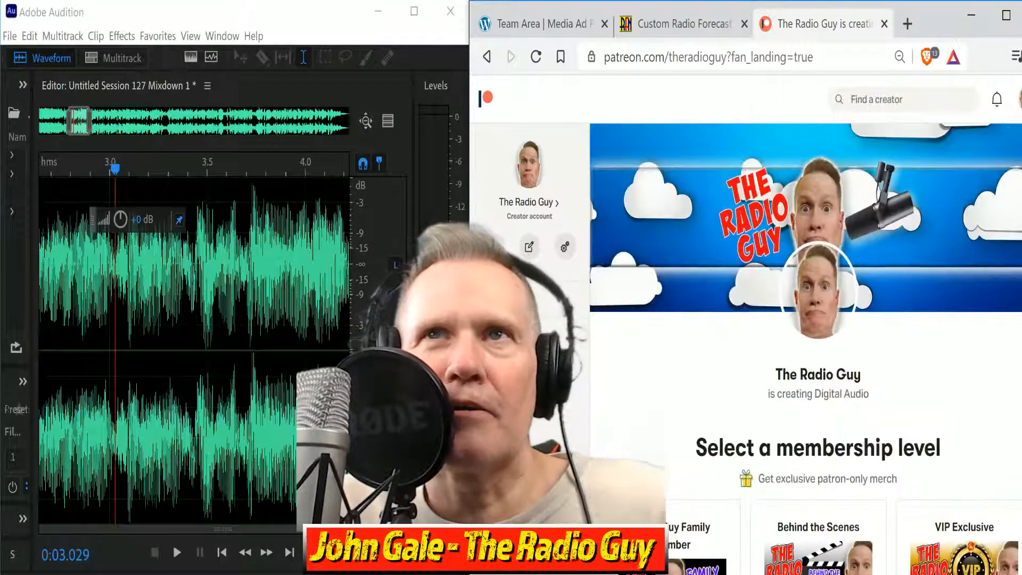